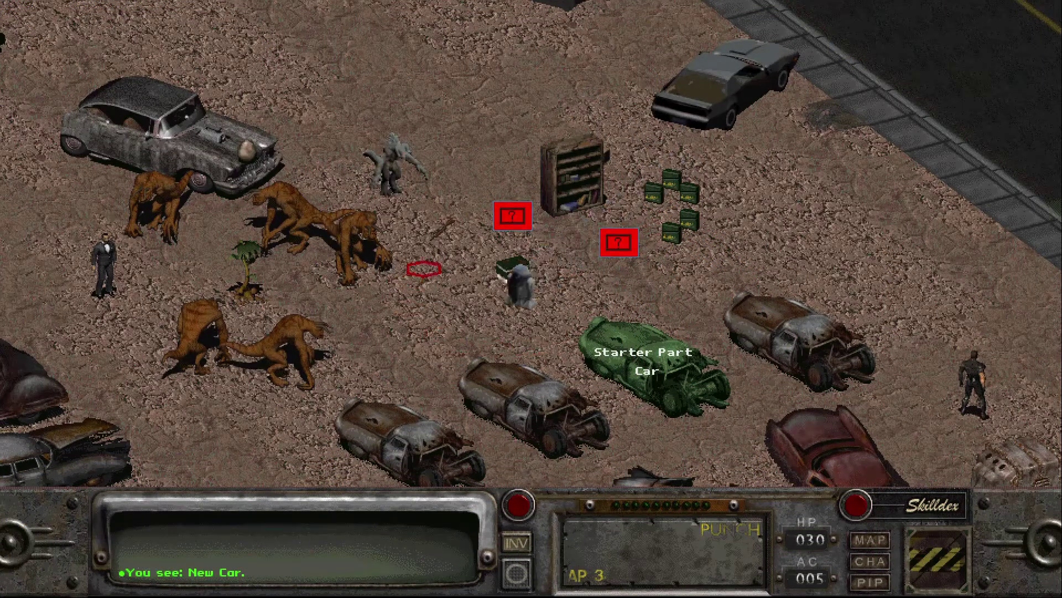
Test the new car in the Fallout 2 map by walking to it, using it and driving it across the lot
click(495, 162)
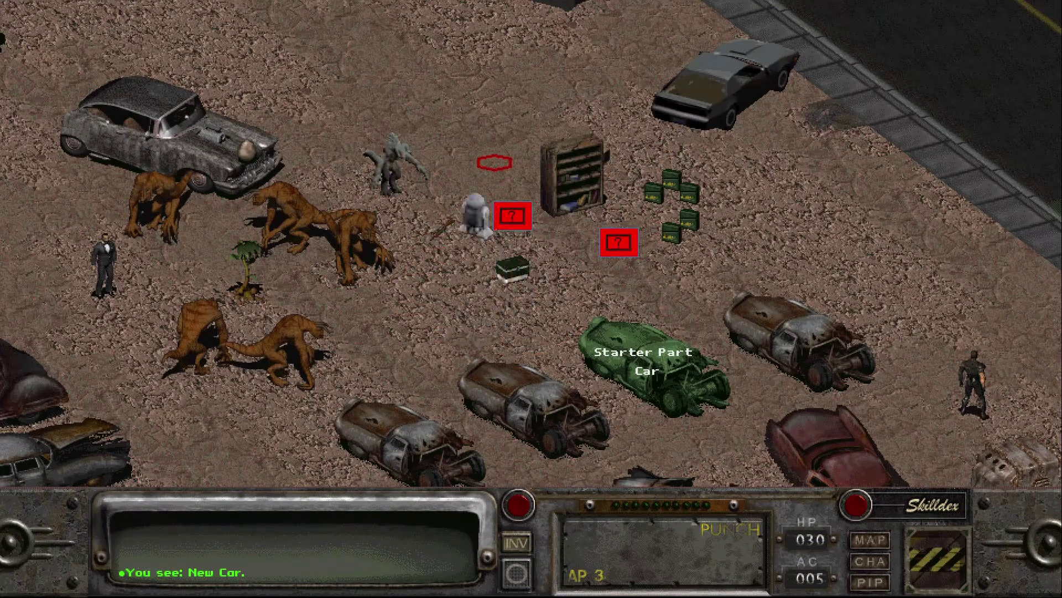
right_click(482, 255)
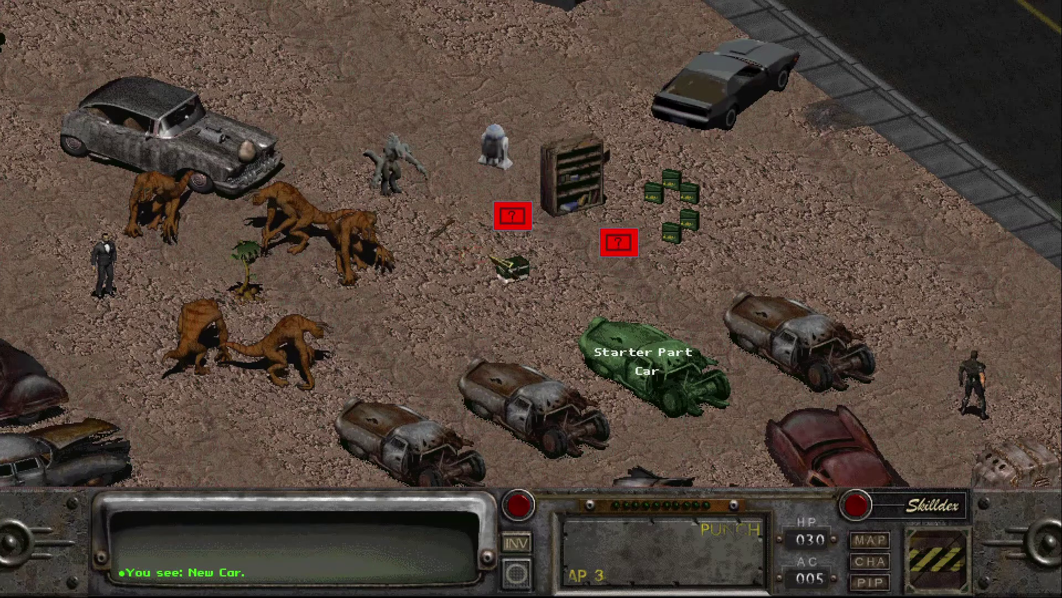
click(705, 76)
right_click(705, 77)
click(513, 123)
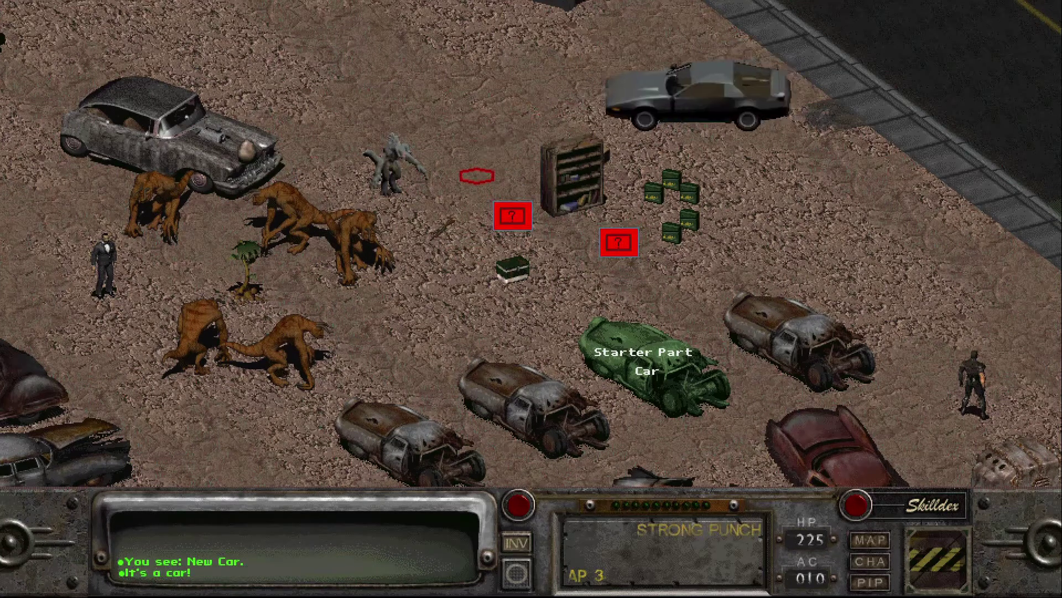
click(477, 335)
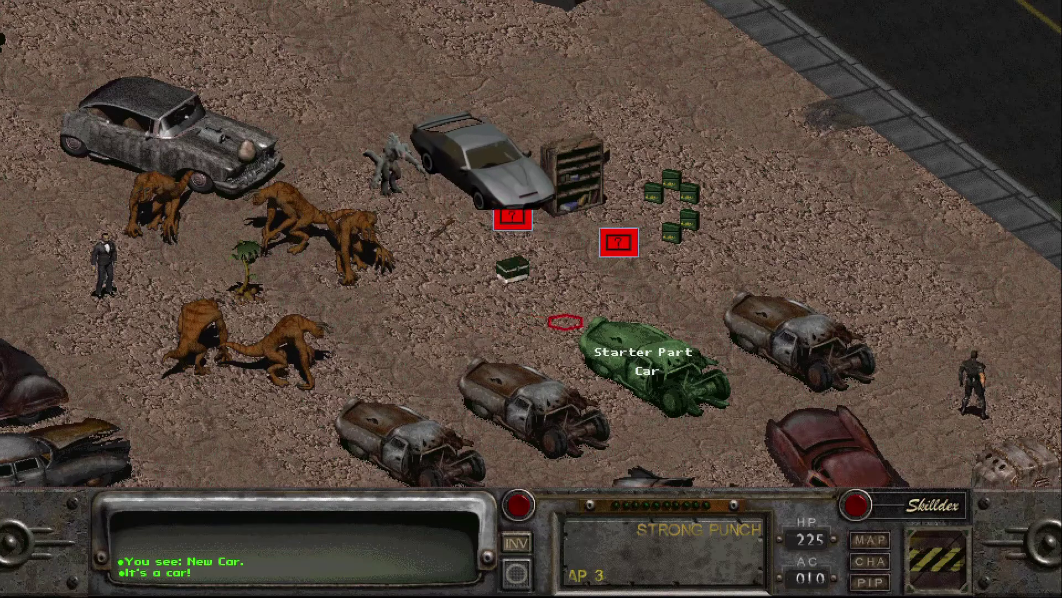
click(565, 320)
click(725, 122)
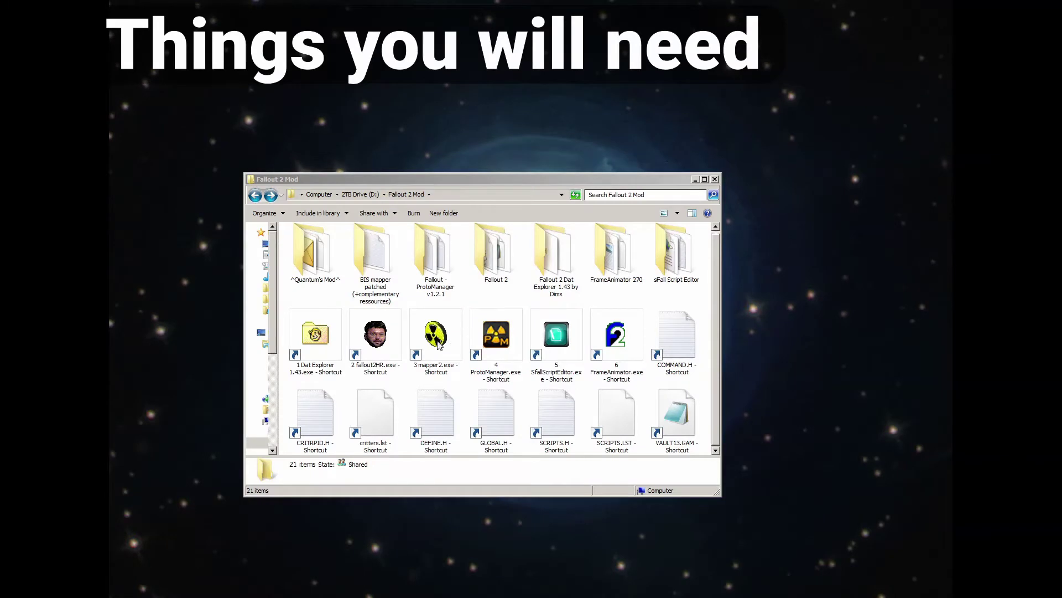
Launch the Fallout mapper from the Fallout 2 Mod folder and load an existing map
click(437, 340)
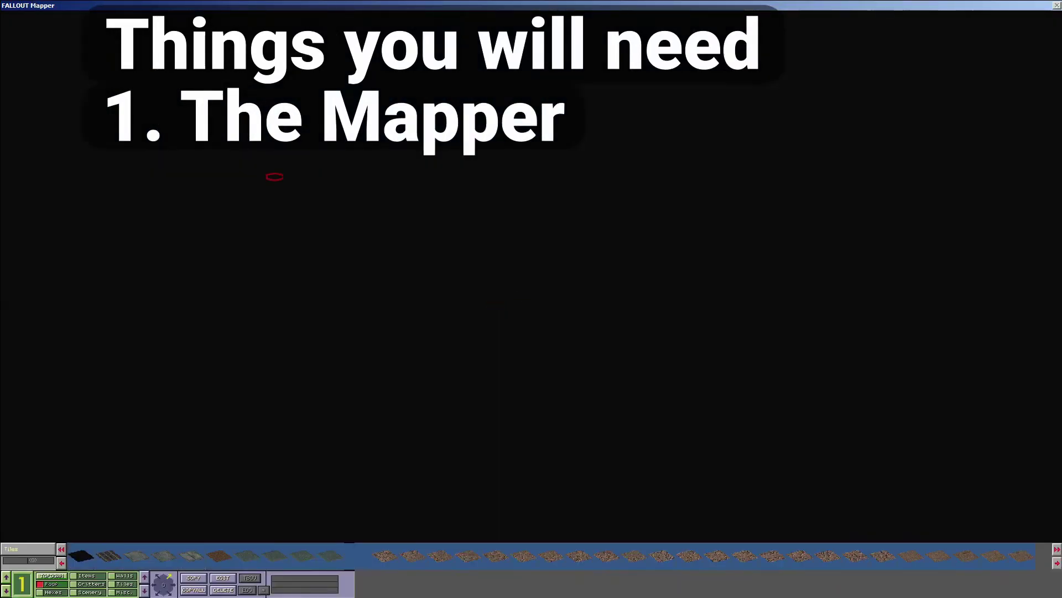
click(11, 15)
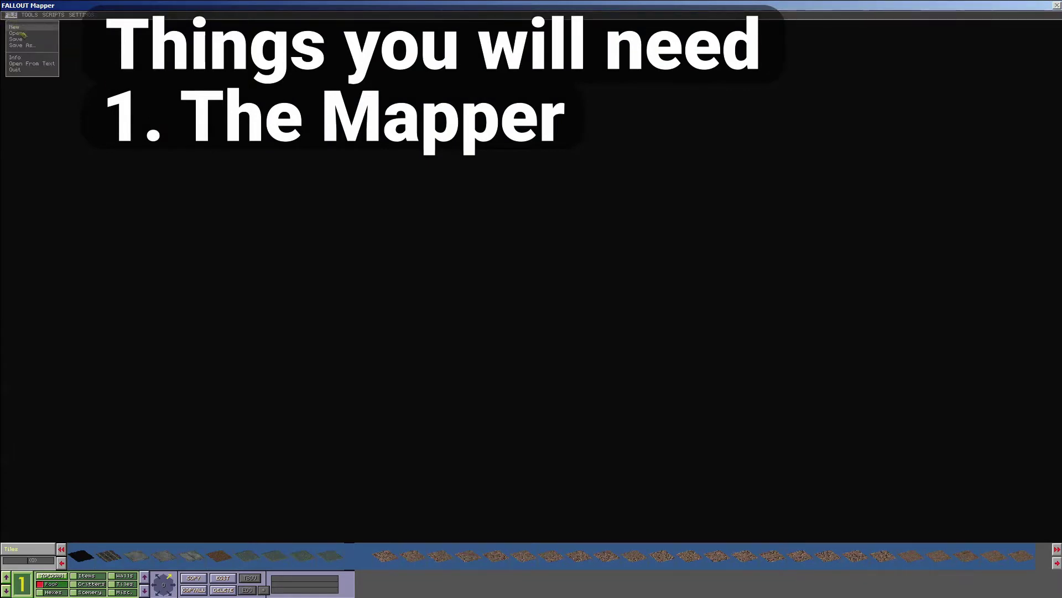
click(22, 35)
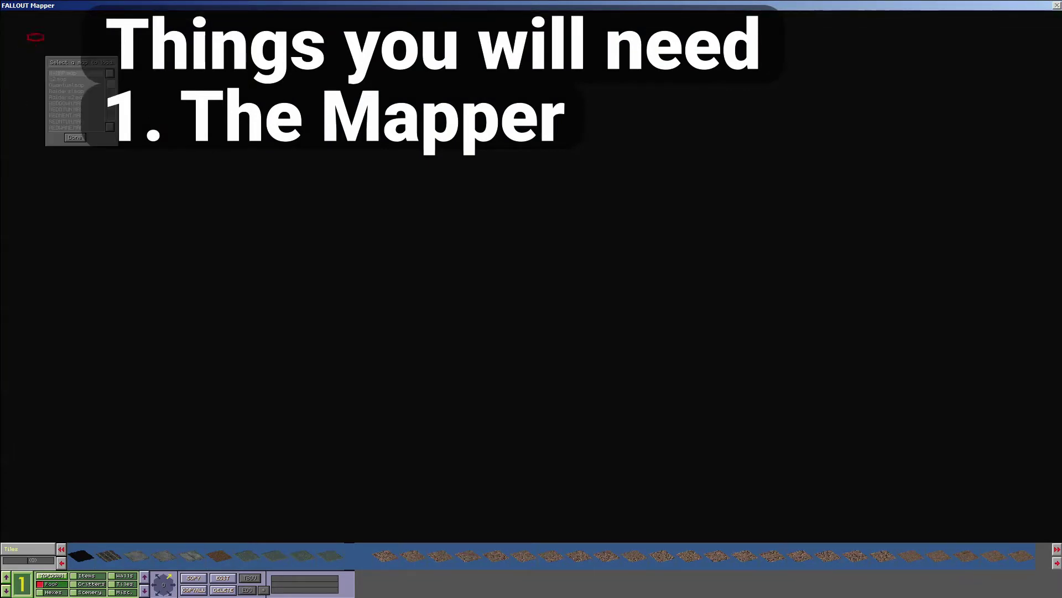
double_click(74, 77)
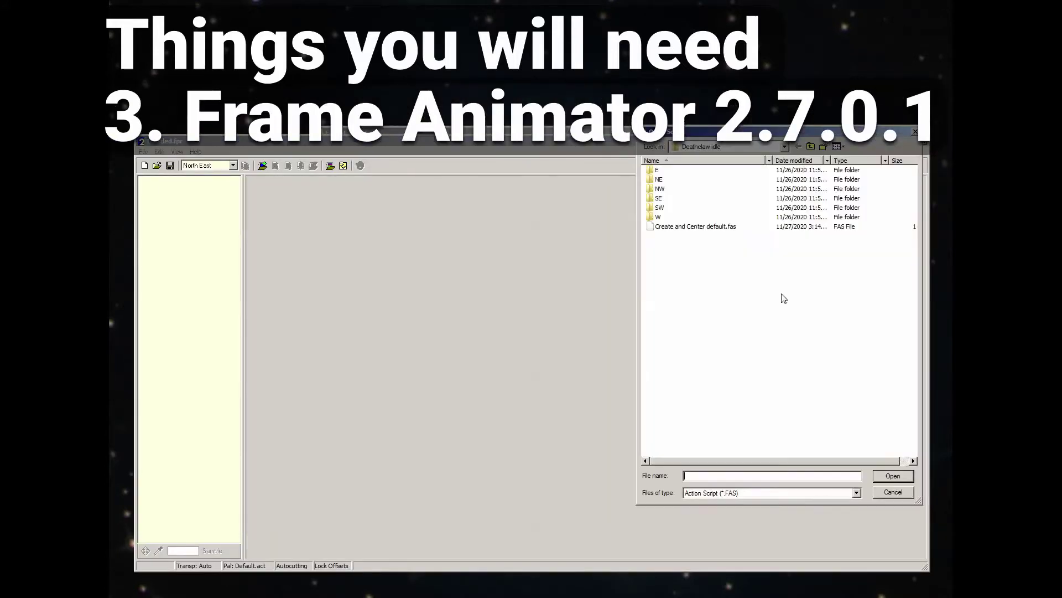
Load the action script "Create and Center default.fas" from the Deathclaw idle folder in Frame Animator and toggle the background display
double_click(736, 228)
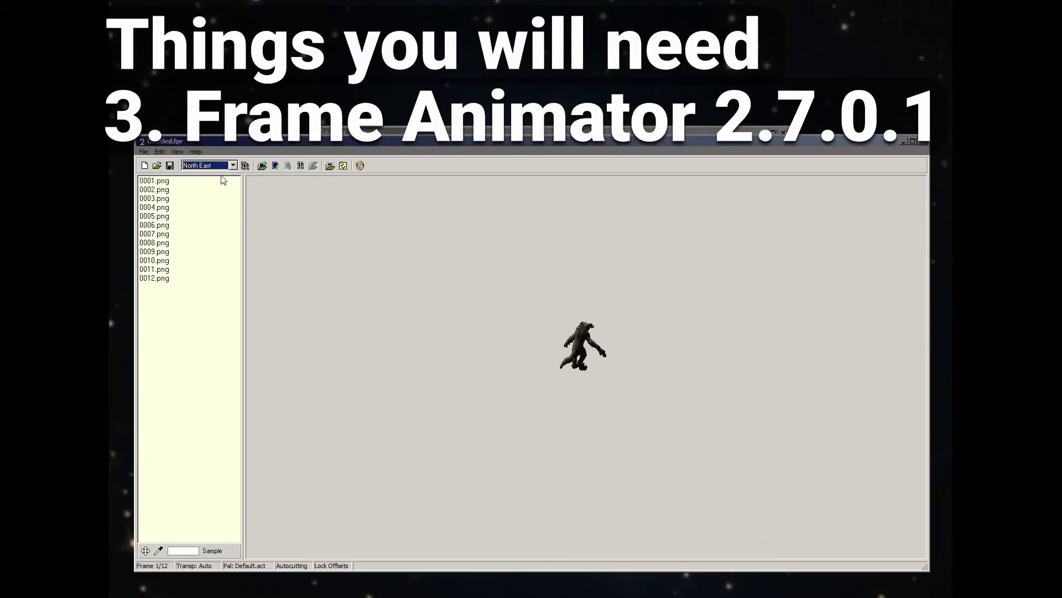
click(177, 152)
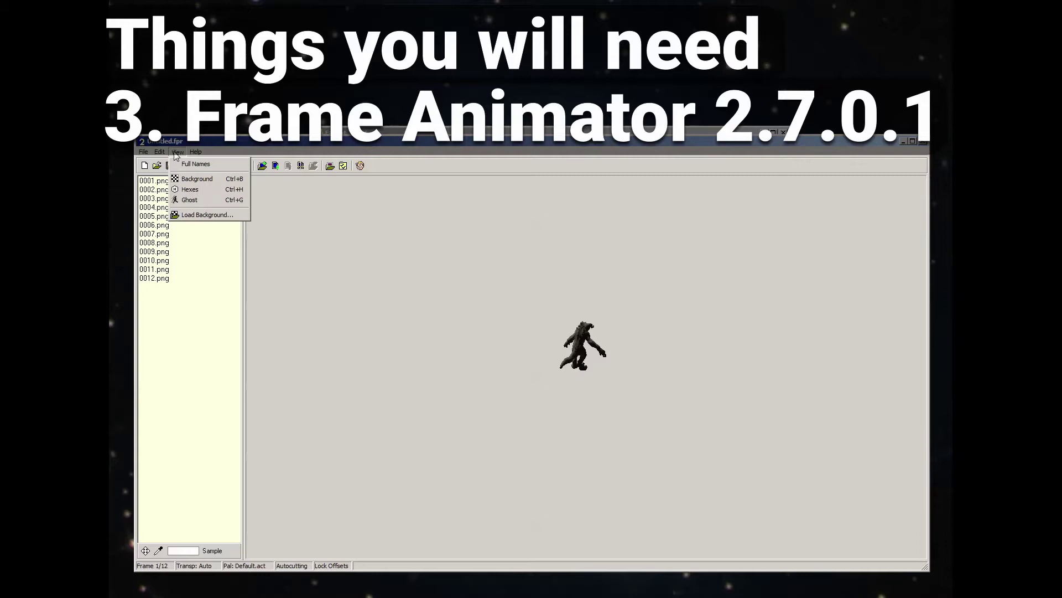
click(190, 183)
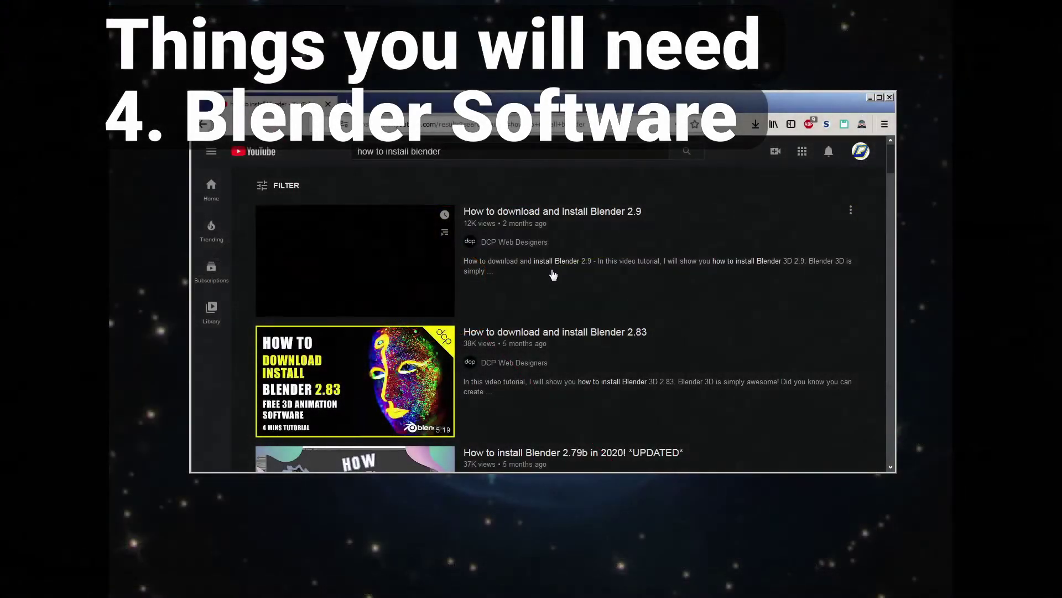
Look through the YouTube results for "how to install blender" for an installation tutorial
scroll(554, 274, down, 1)
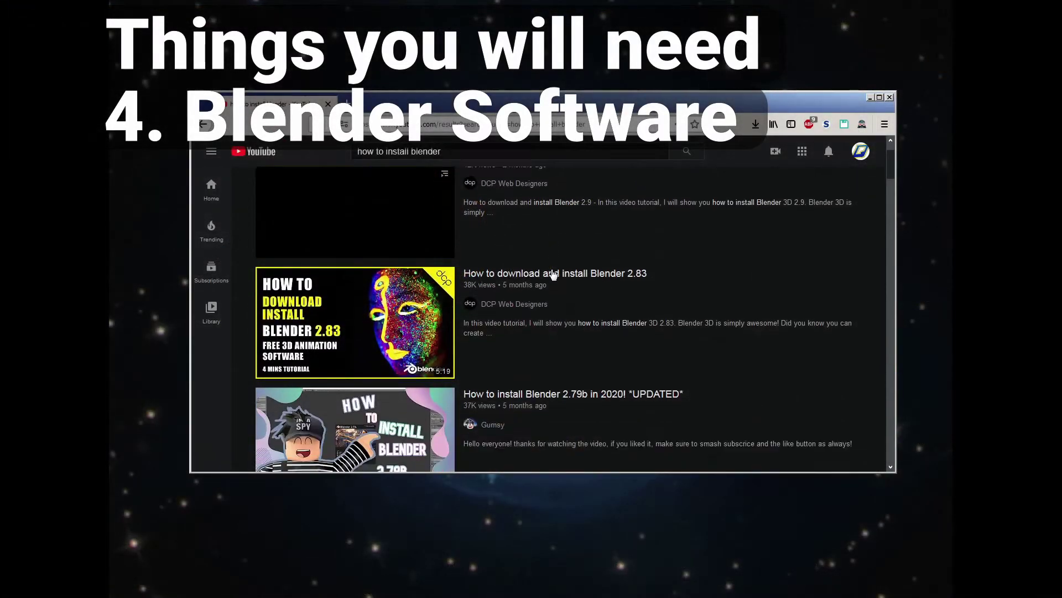
scroll(553, 274, down, 9)
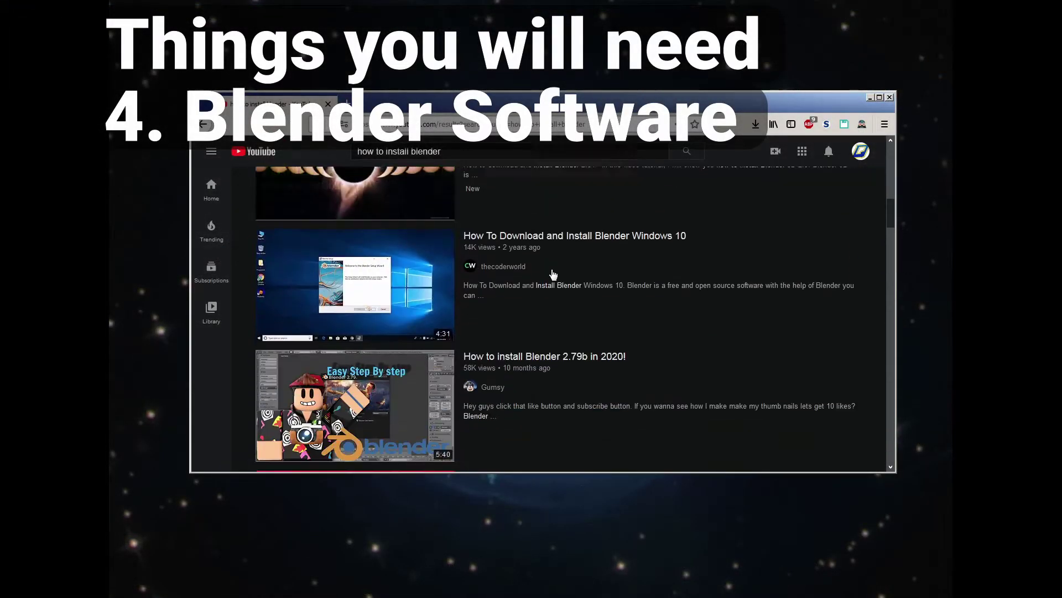
scroll(553, 274, down, 4)
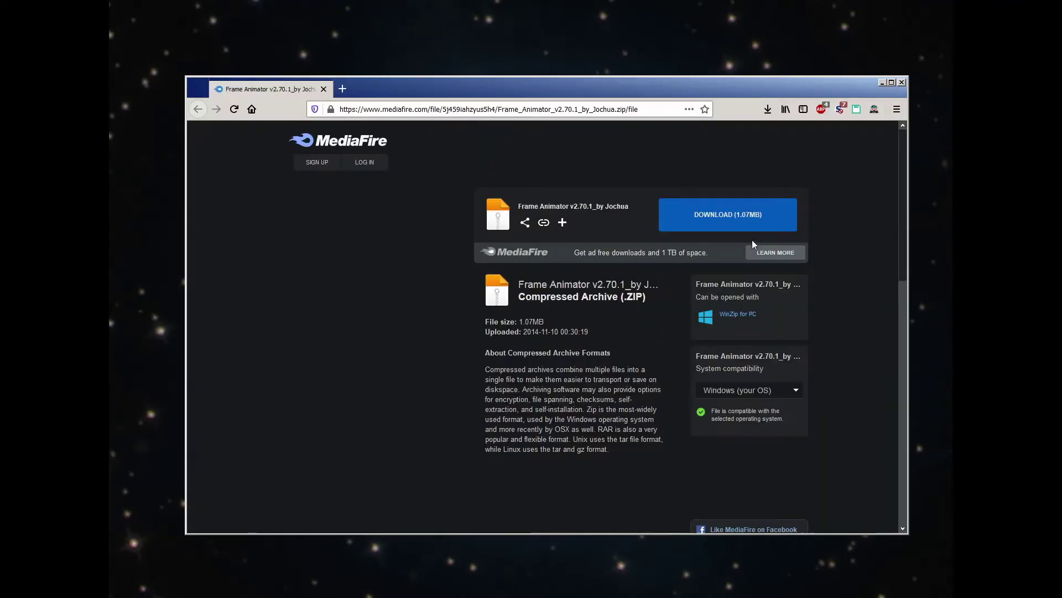
Download the Frame Animator v2.70.1 zip archive from MediaFire and save the file
click(718, 225)
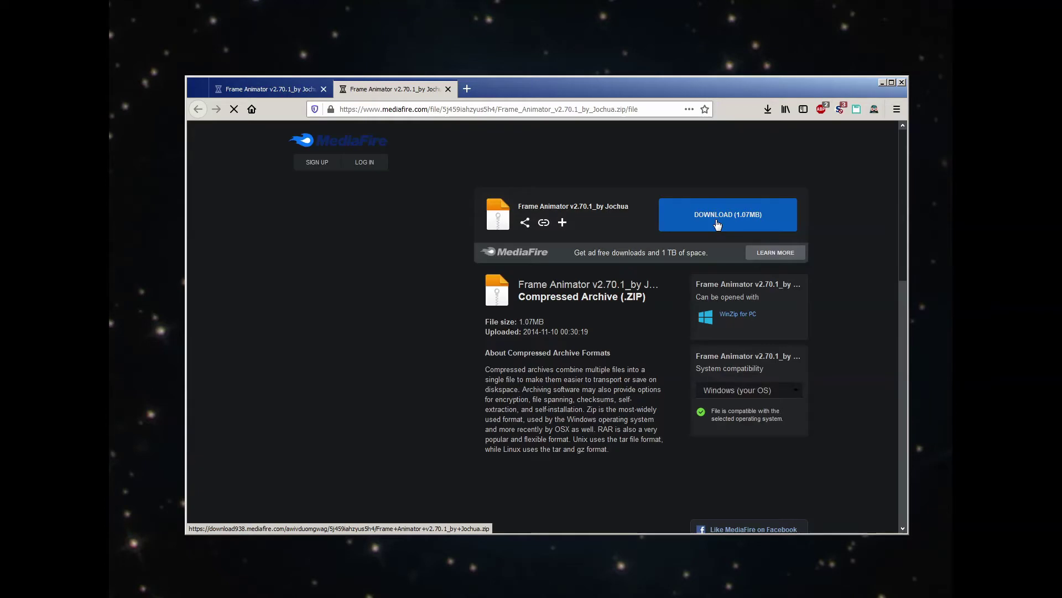
click(718, 225)
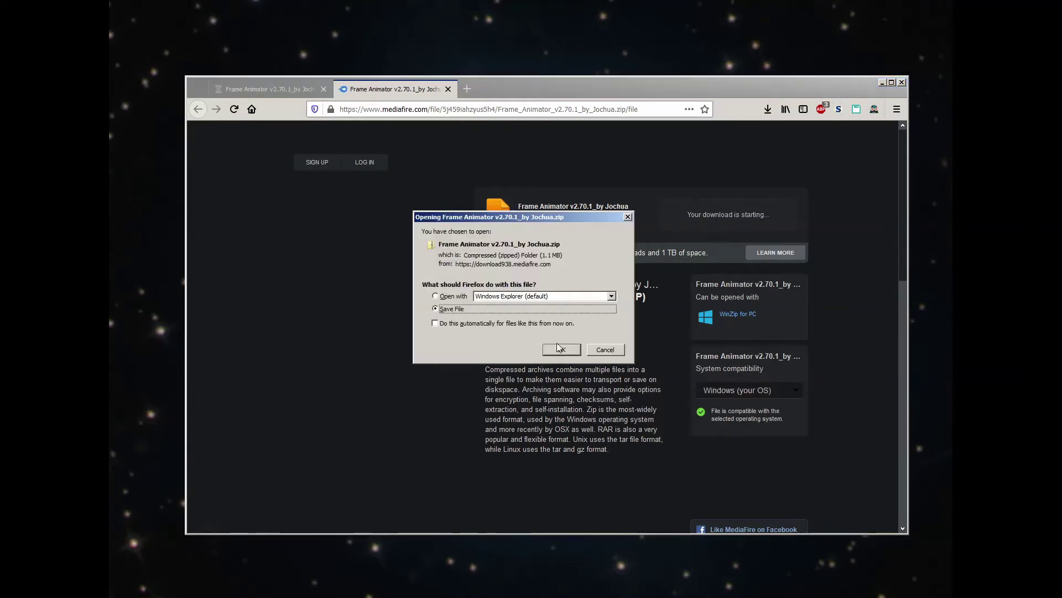
click(560, 350)
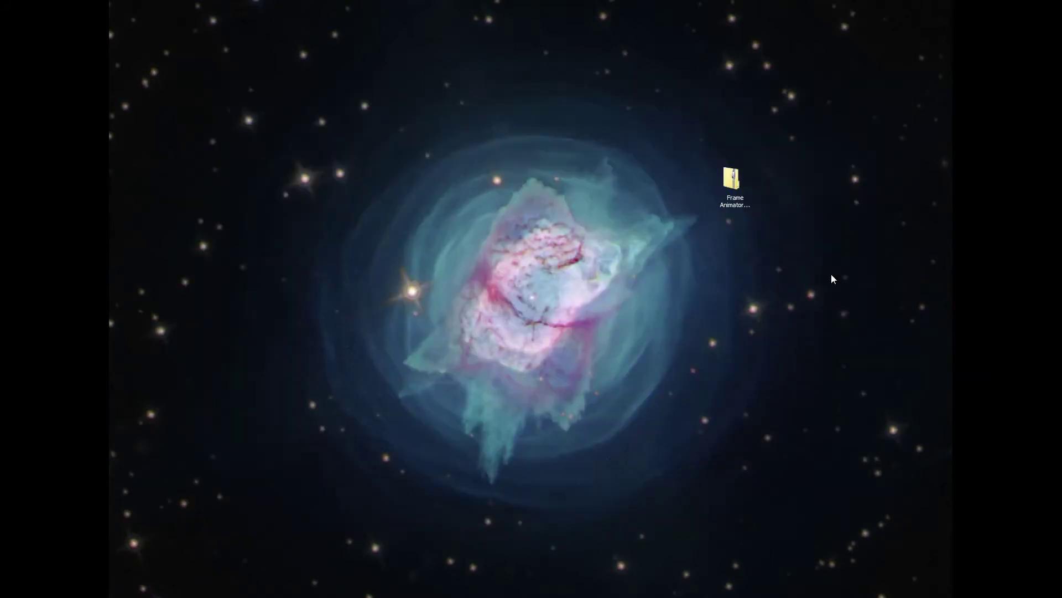
Open the downloaded Frame Animator archive and create a folder named "Frame Animator 2.70.1" inside the Fallout 2 Mod folder
click(734, 208)
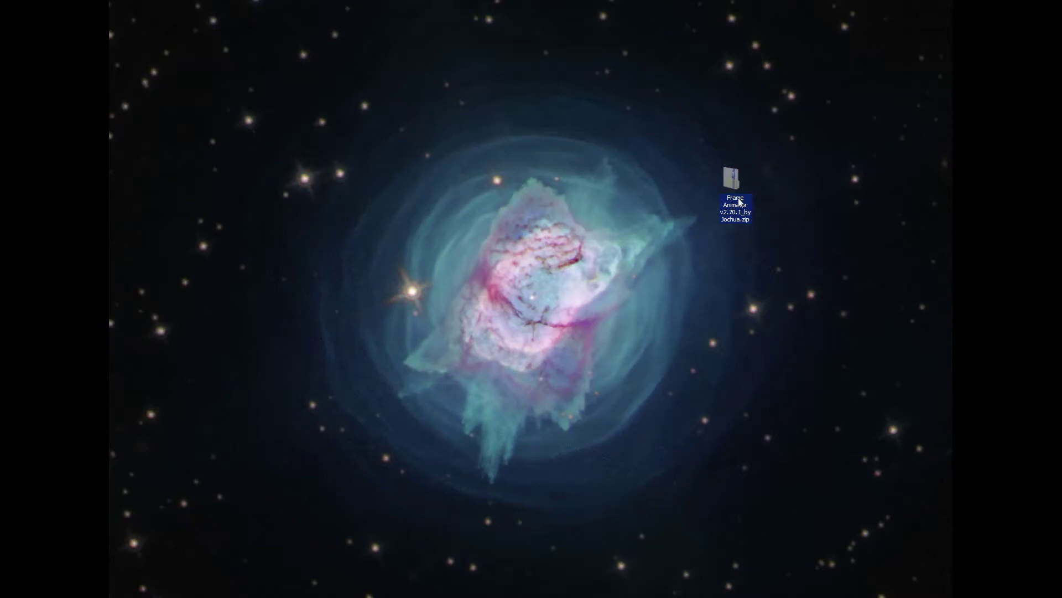
double_click(739, 202)
key(alt+Tab)
right_click(880, 361)
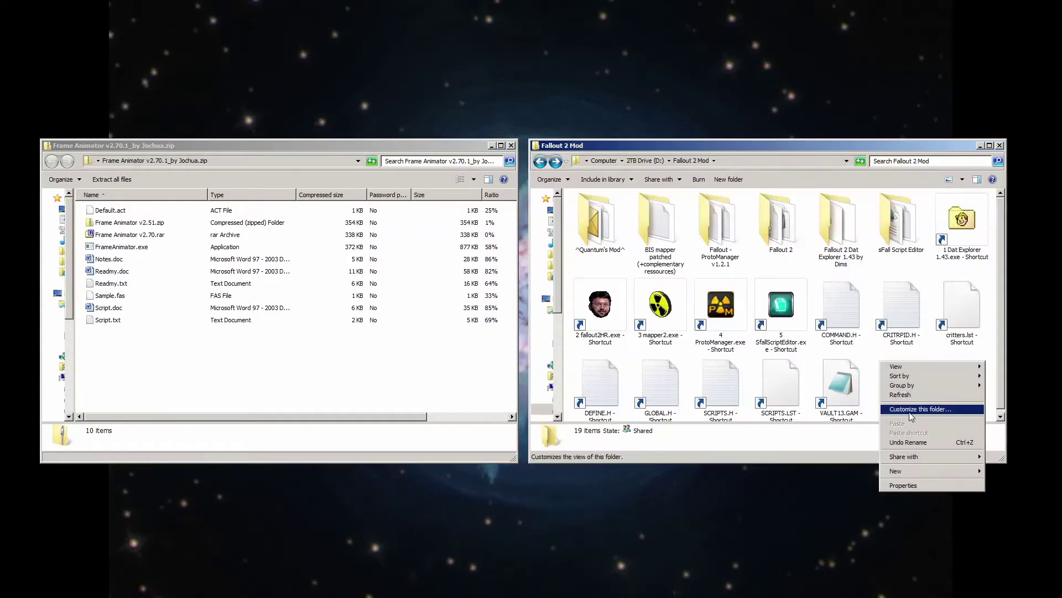
click(776, 337)
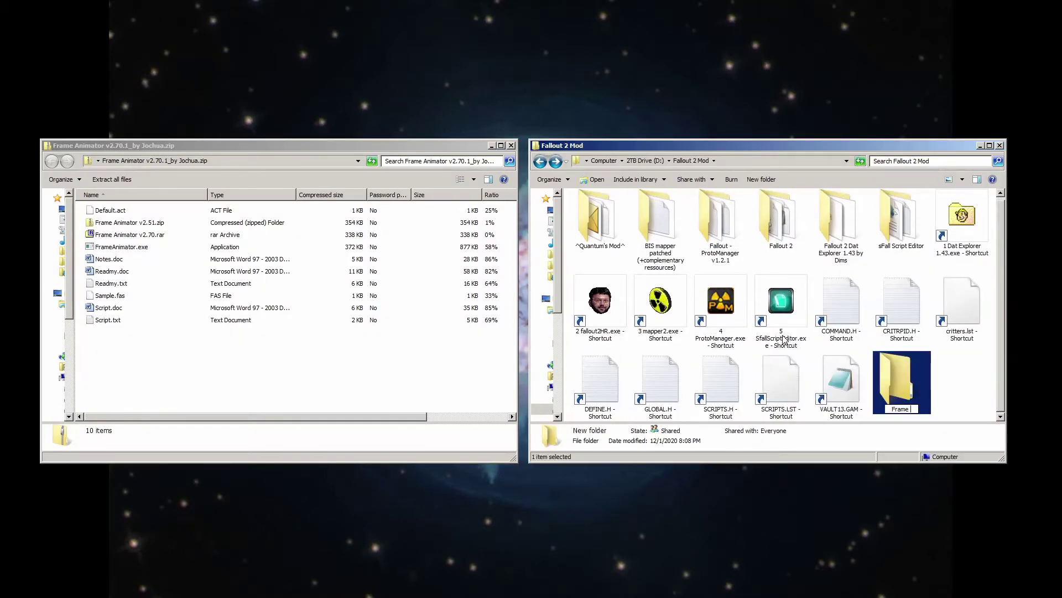
text(Frame Animator 2.70.1)
key(Return)
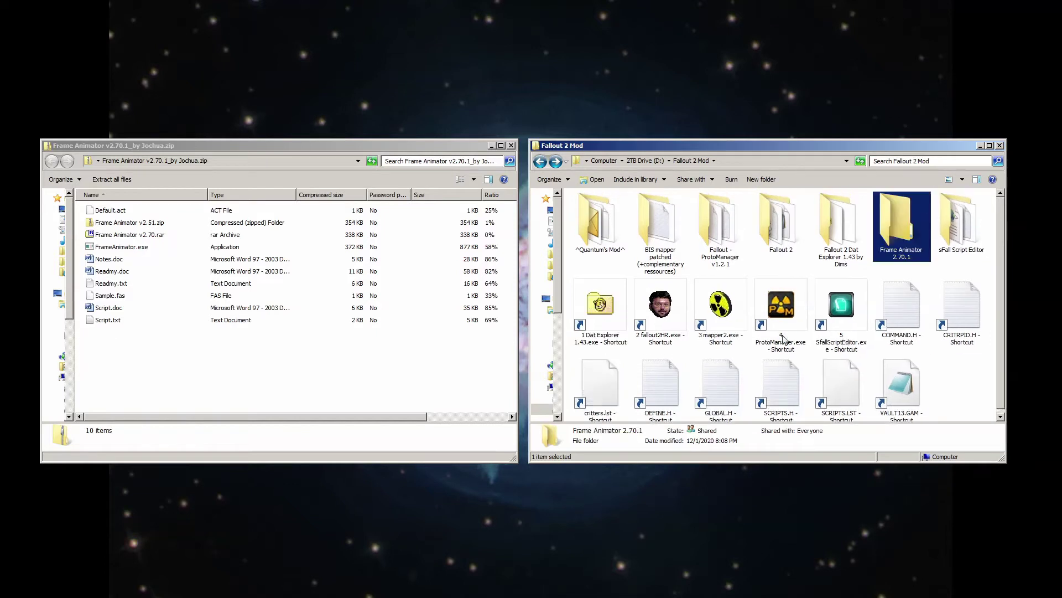
Copy all the archive's files into the Frame Animator 2.70.1 folder, close the archive and open that folder
drag(163, 364, 895, 214)
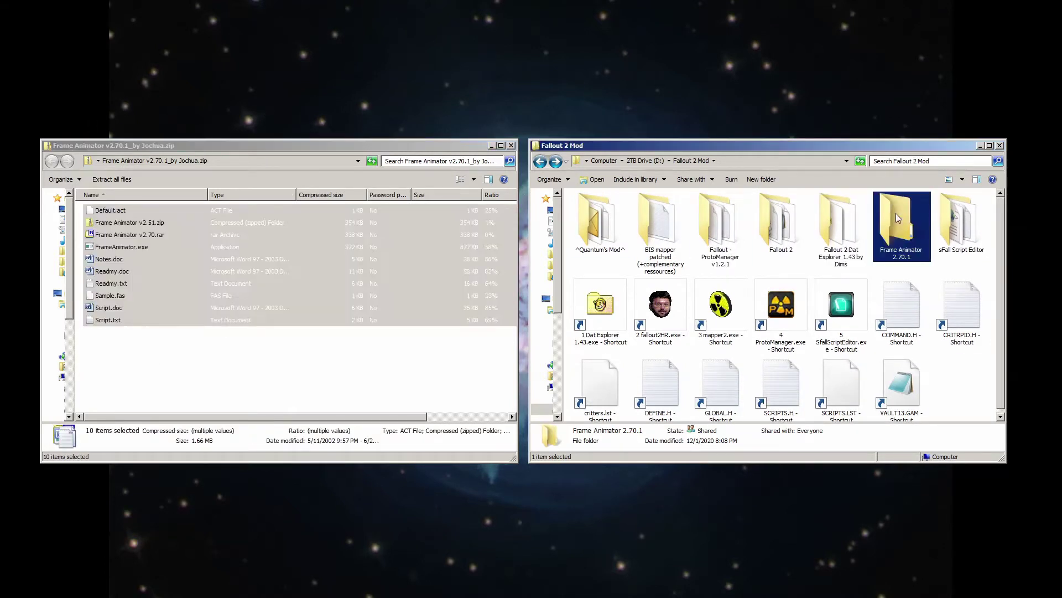
click(512, 145)
double_click(902, 227)
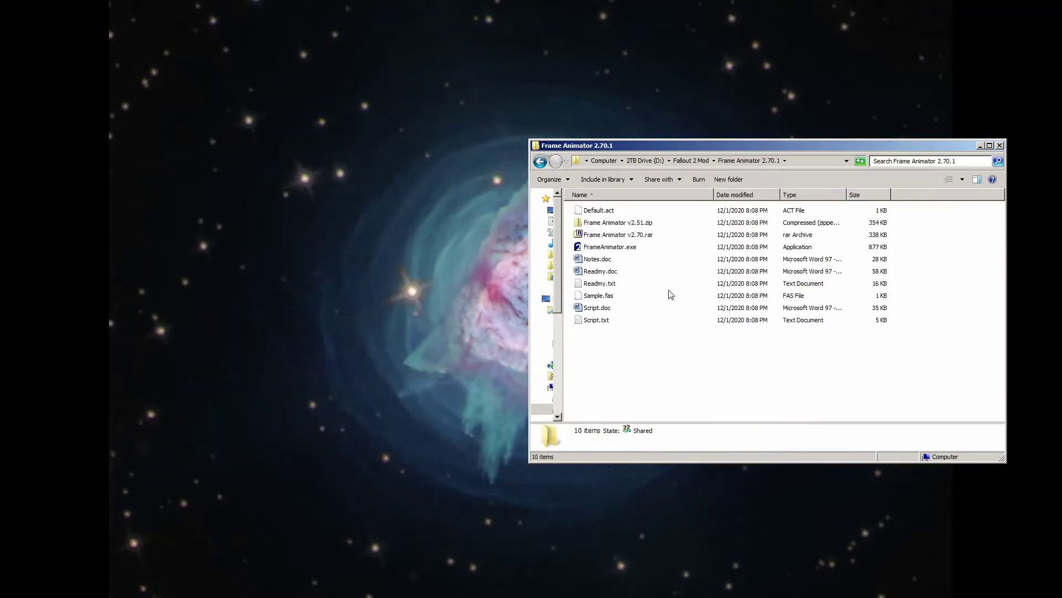
Copy FrameAnimator.exe's shortcut from the Frame Animator 2.70.1 folder into the Fallout 2 Mod folder
right_drag(610, 247, 642, 354)
click(642, 365)
right_click(631, 259)
click(642, 421)
click(540, 161)
right_click(951, 368)
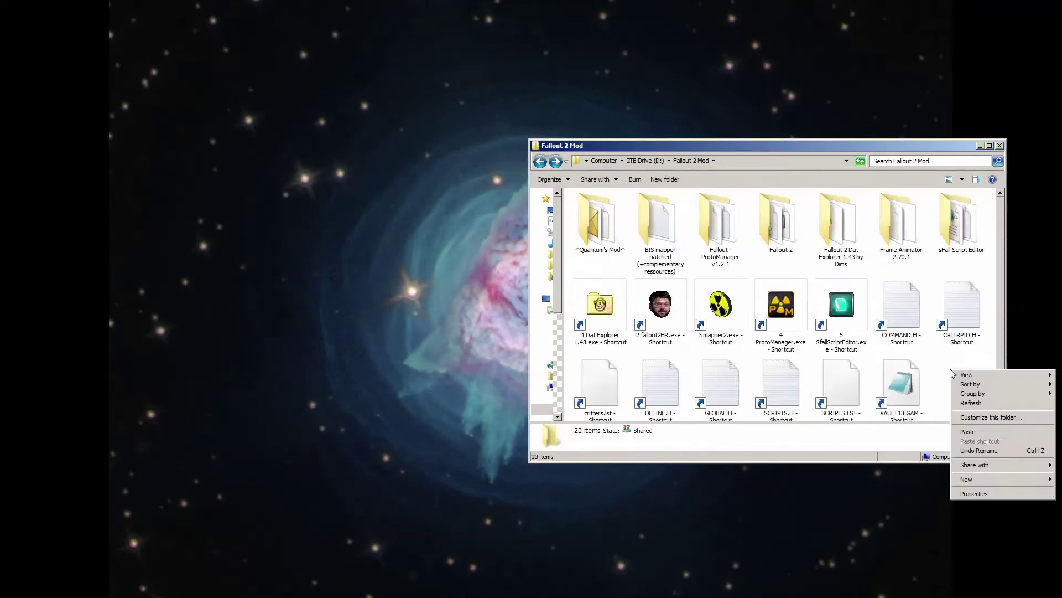
click(966, 432)
Rename the pasted shortcut to "6 FrameAnimator.exe - Shortcut"
key(F2)
key(Home)
text(6)
key(Return)
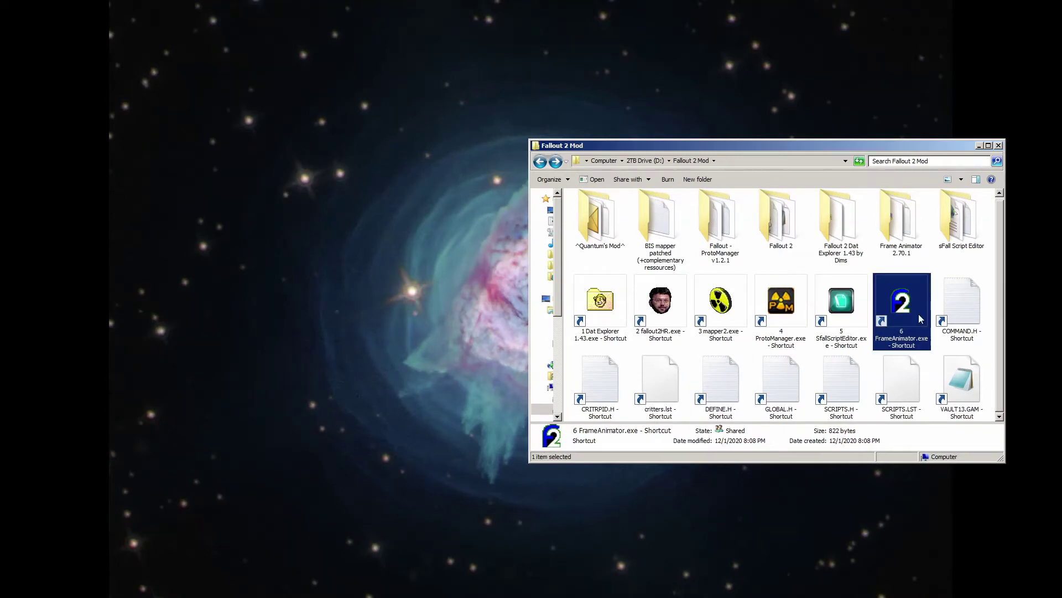
Launch the mapper from the "3 mapper2.exe" shortcut and load the first map in the list
double_click(701, 318)
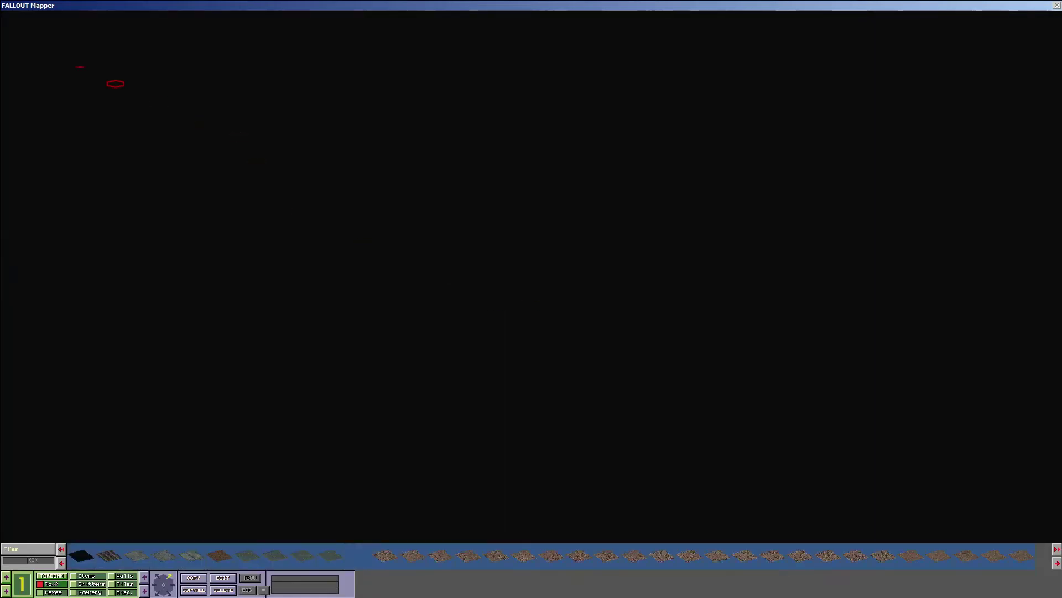
click(11, 14)
click(18, 37)
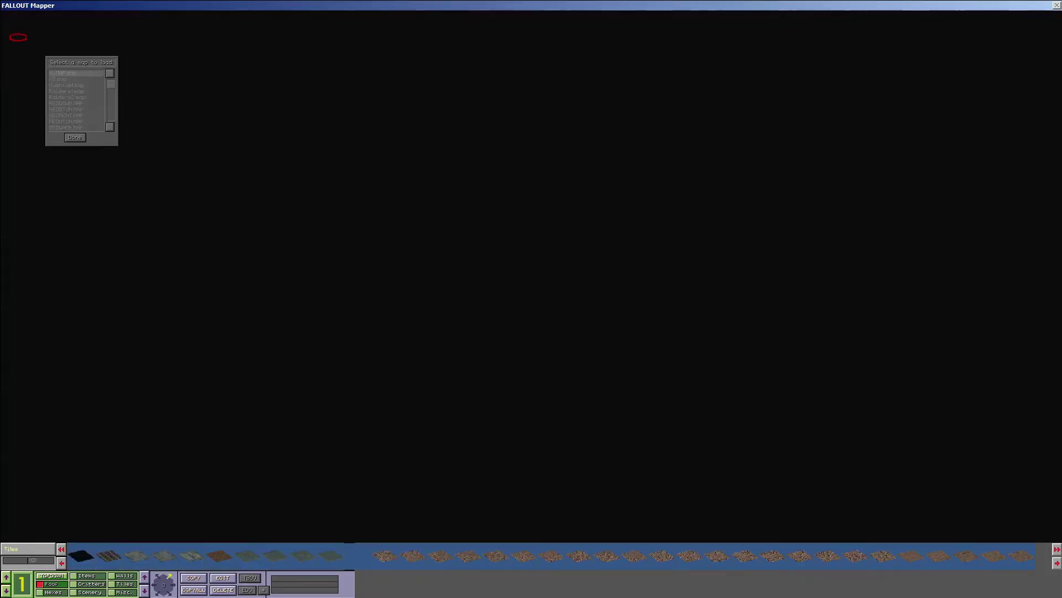
click(64, 72)
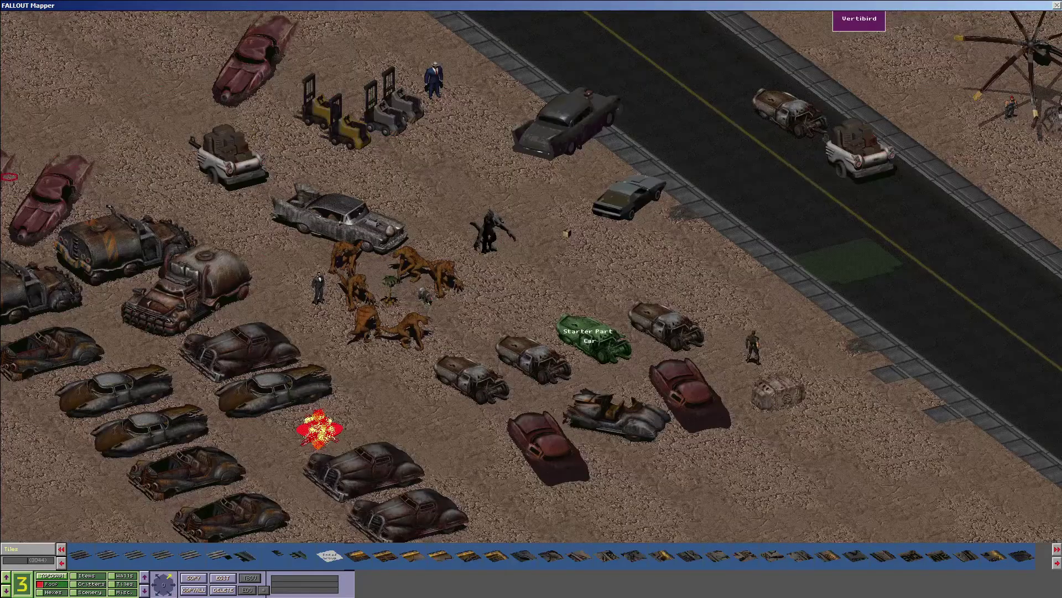
mouse_move(2, 182)
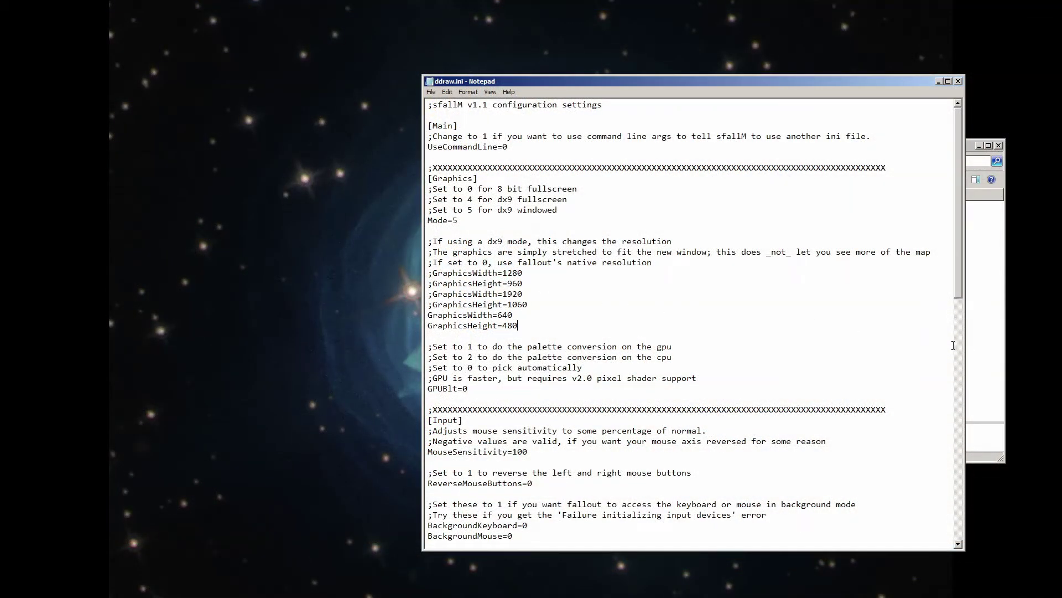
Check the screen resolution settings in the mapper's m2_res.ini file and close it
click(985, 320)
double_click(697, 289)
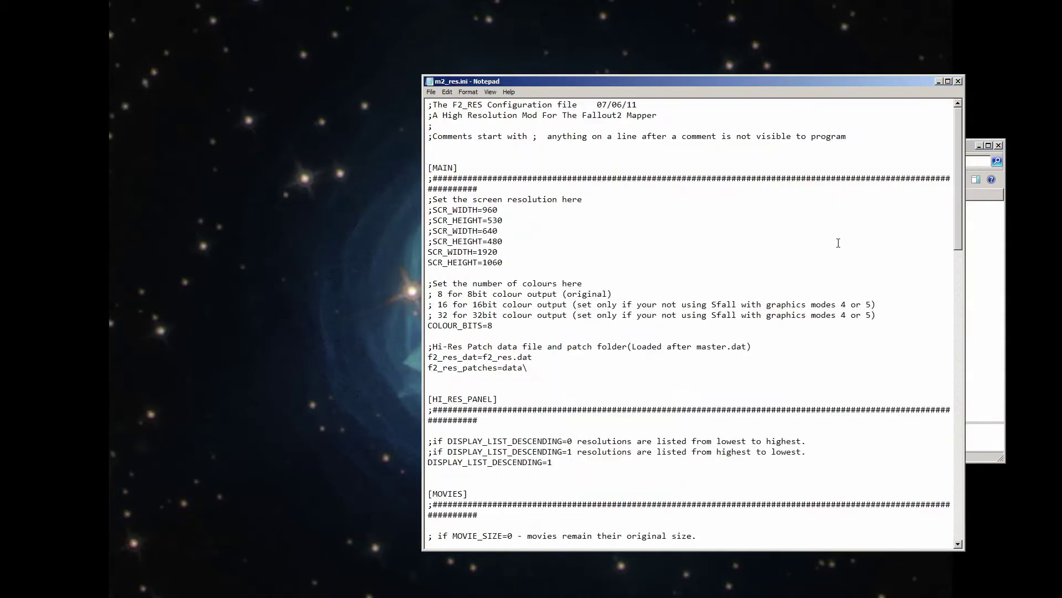
click(958, 81)
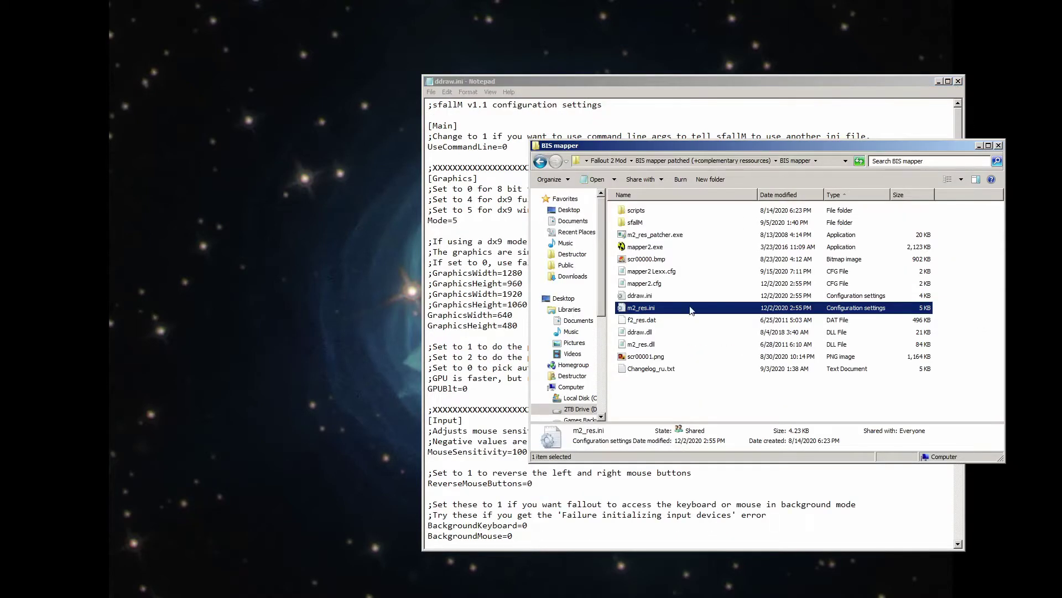
Launch mapper2.exe from the BIS mapper folder and load the second map in the list
double_click(645, 247)
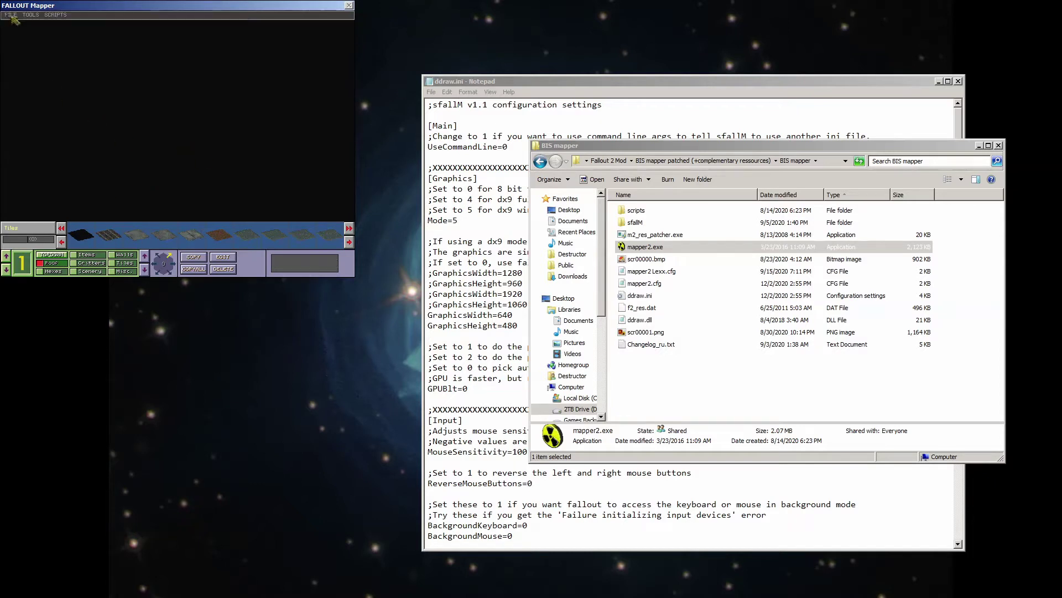
click(12, 19)
click(11, 32)
click(76, 80)
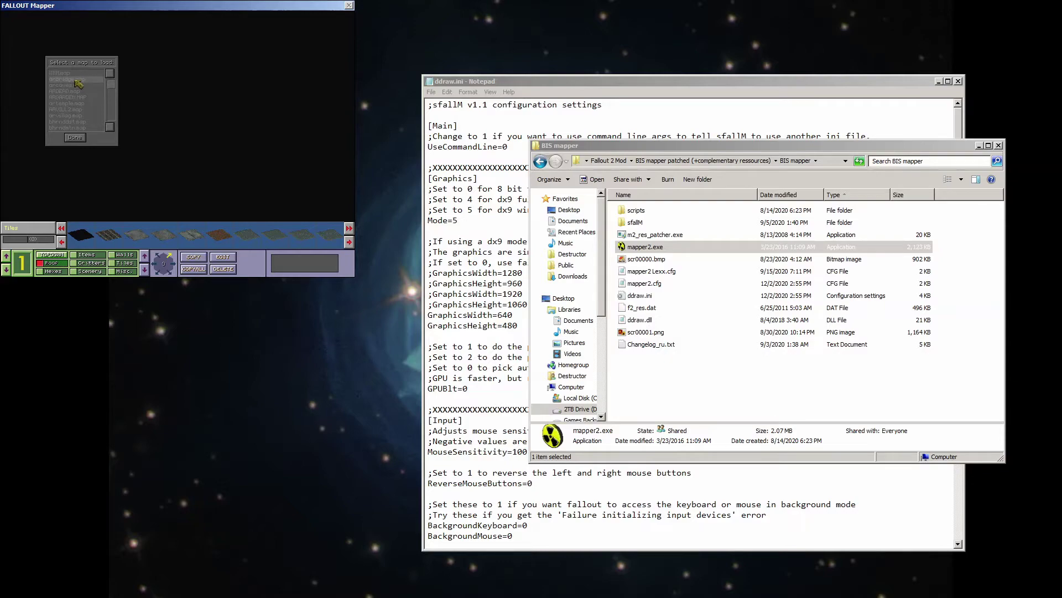
double_click(76, 80)
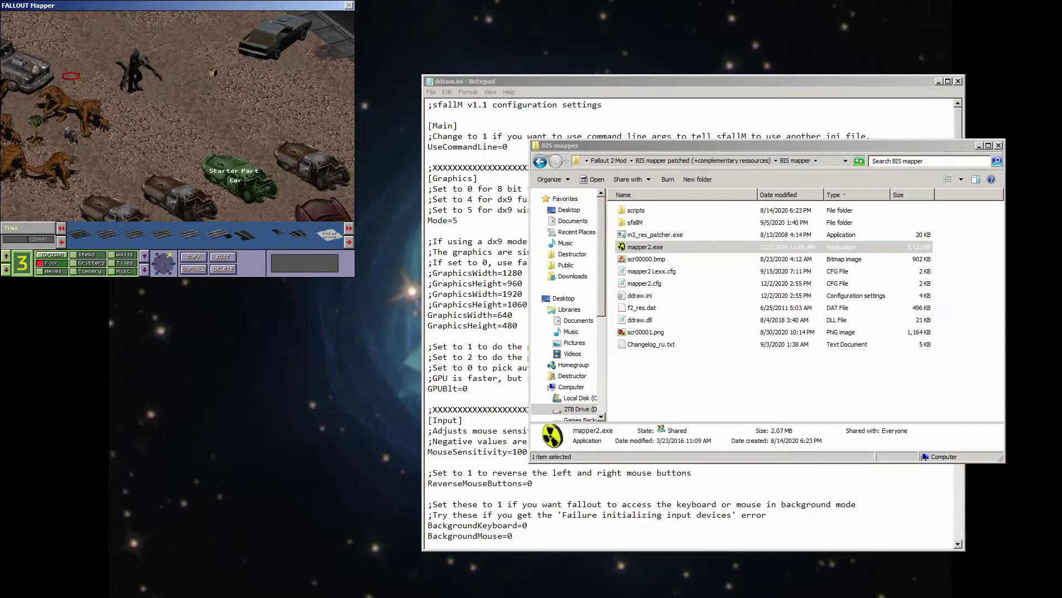
Show the hex grid in the mapper with the group of critters and the surrounding cars in view
key(Left)
key(Left)
key(Left)
key(Left)
key(Left)
key(Left)
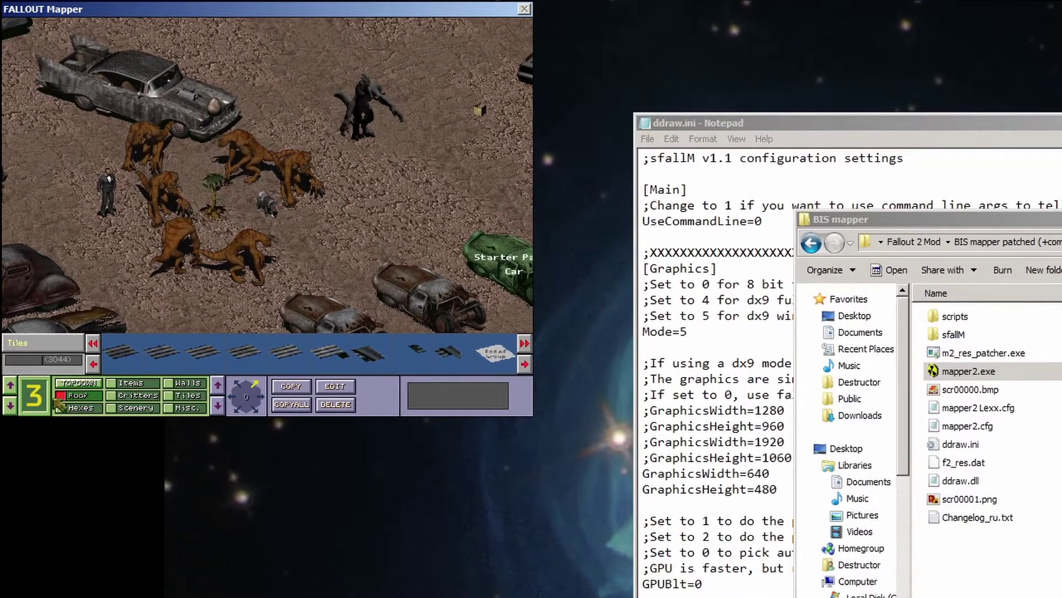
click(66, 410)
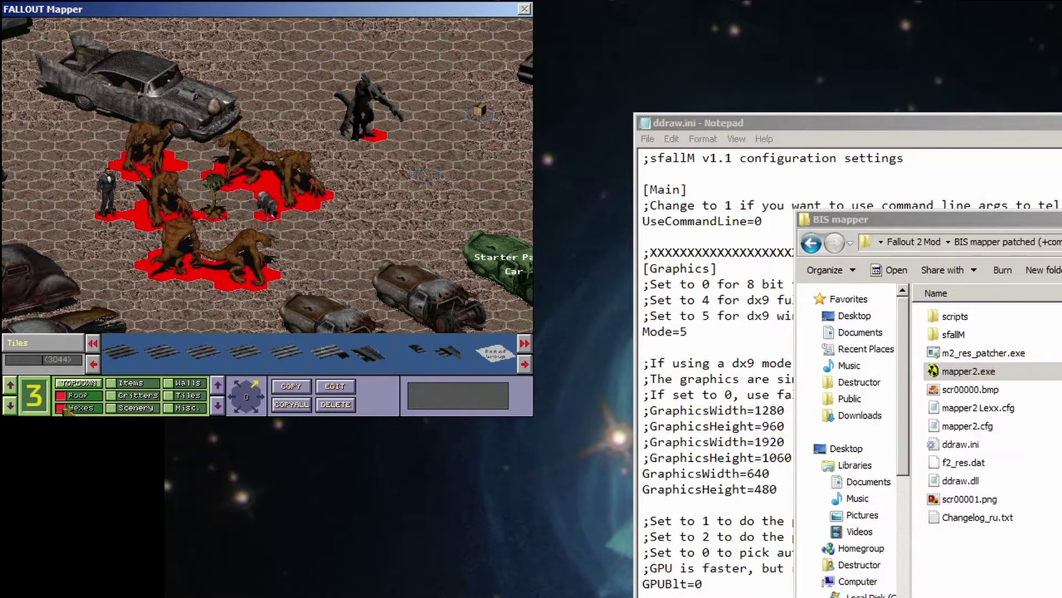
key(Left)
key(Left)
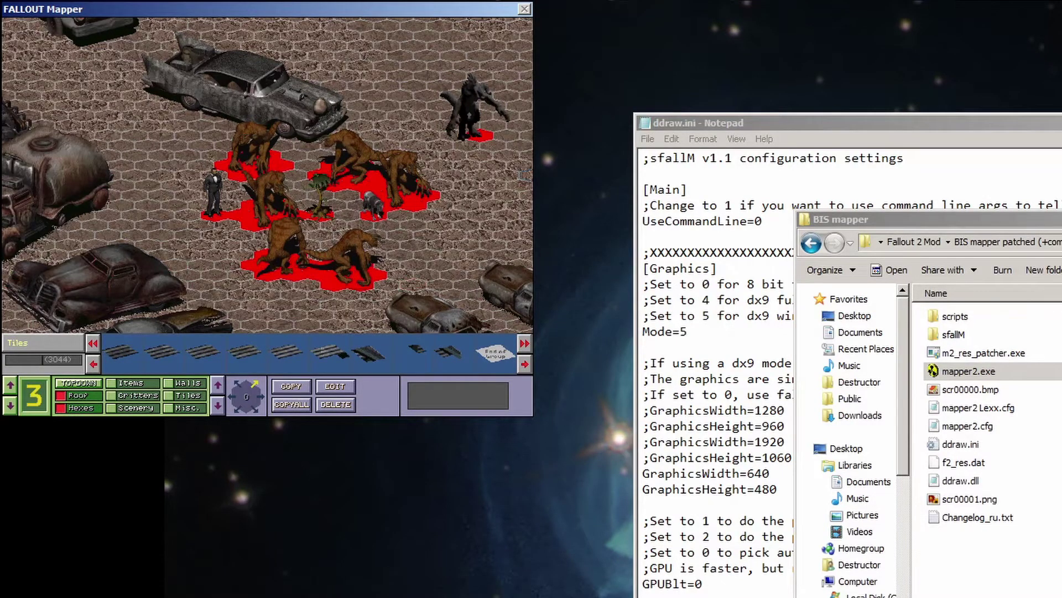
key(Right)
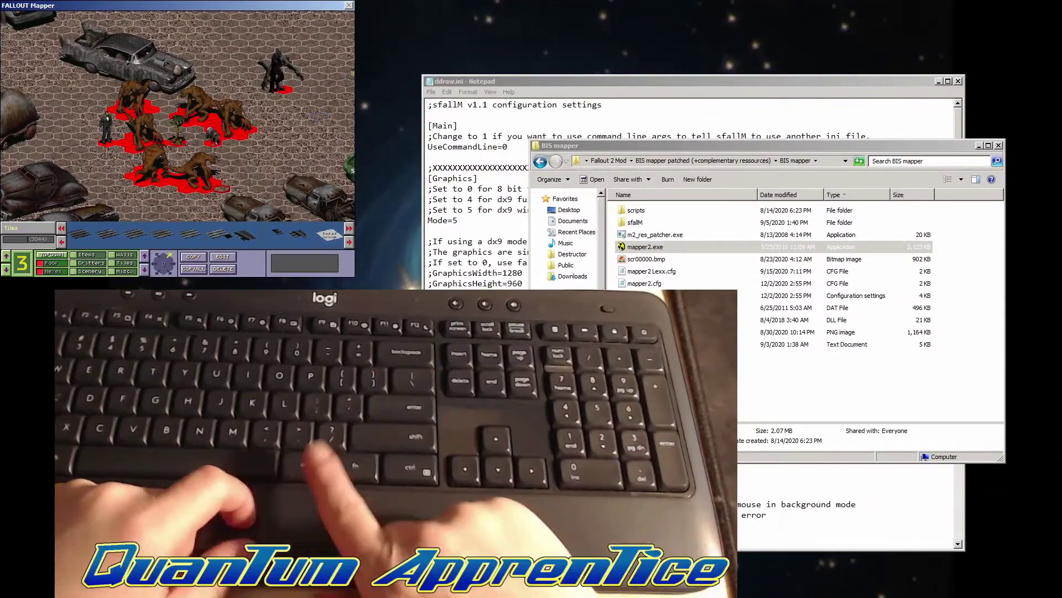
Close the mapper, switch to GIMP and create a new image from the mapper screenshot in the clipboard
key(Escape)
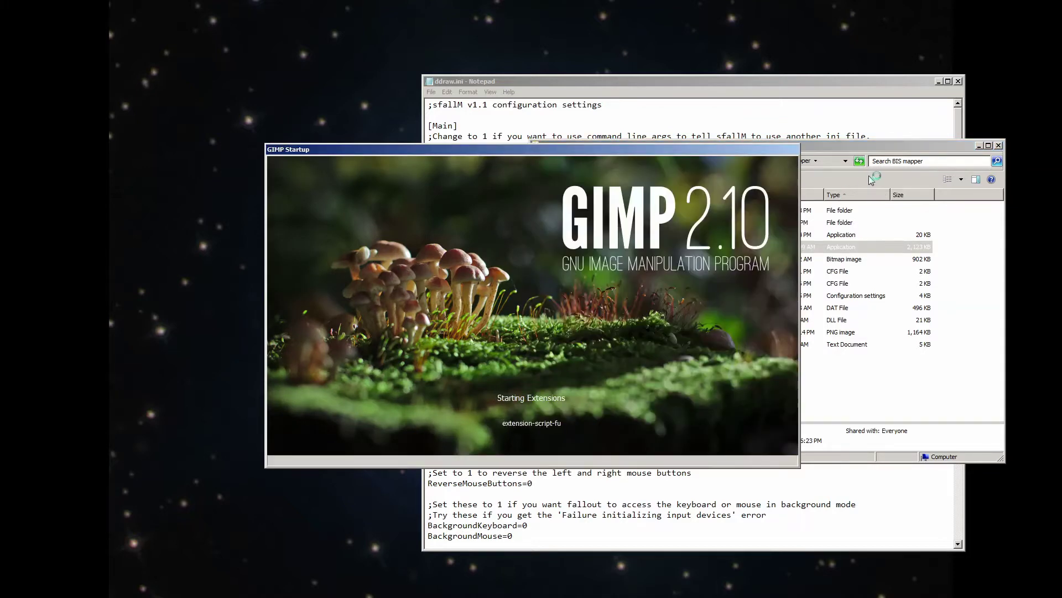
click(41, 68)
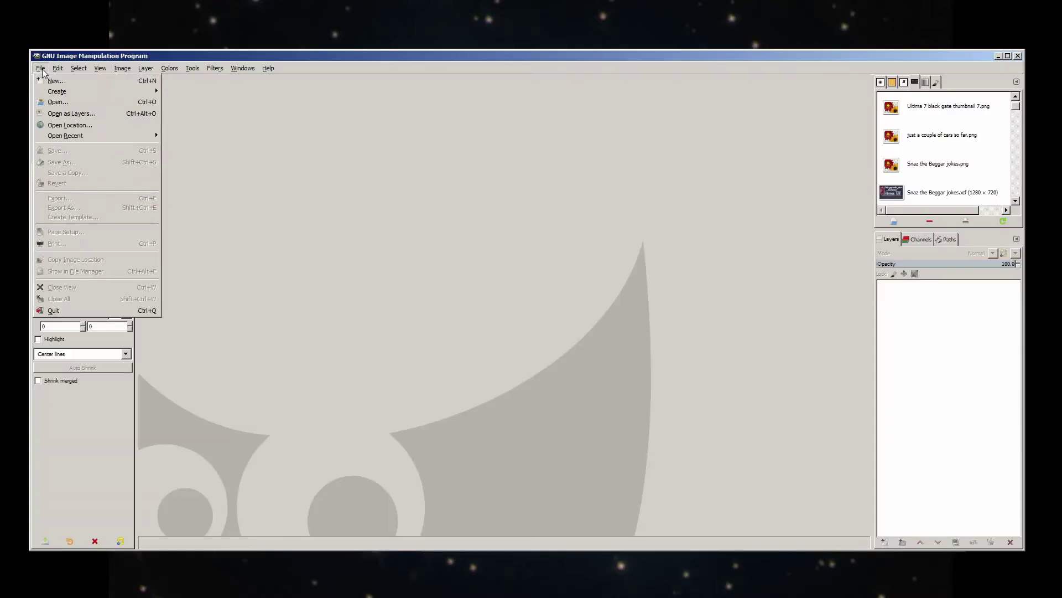
mouse_move(72, 92)
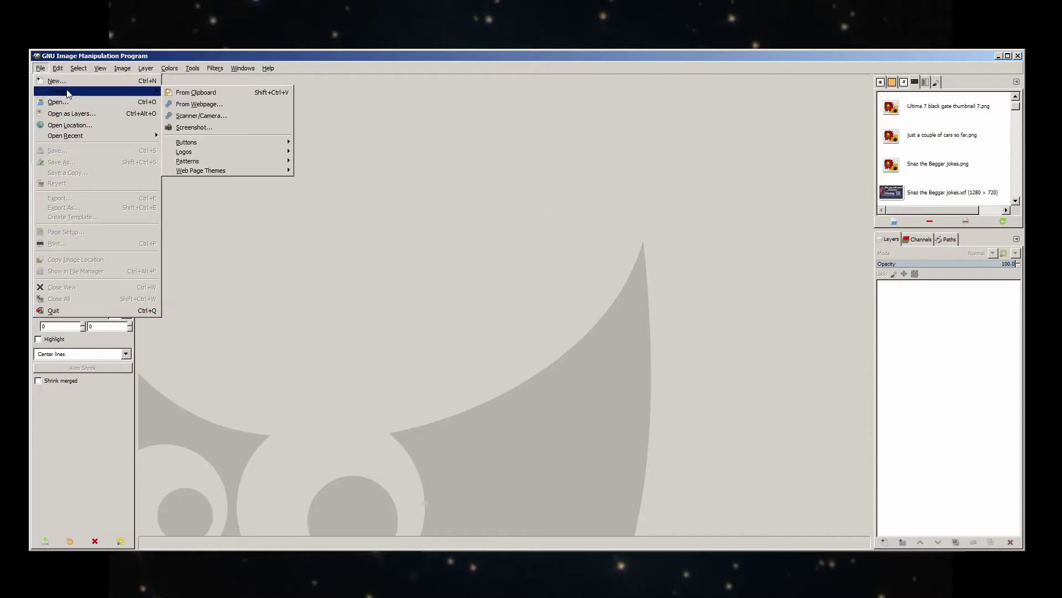
click(188, 93)
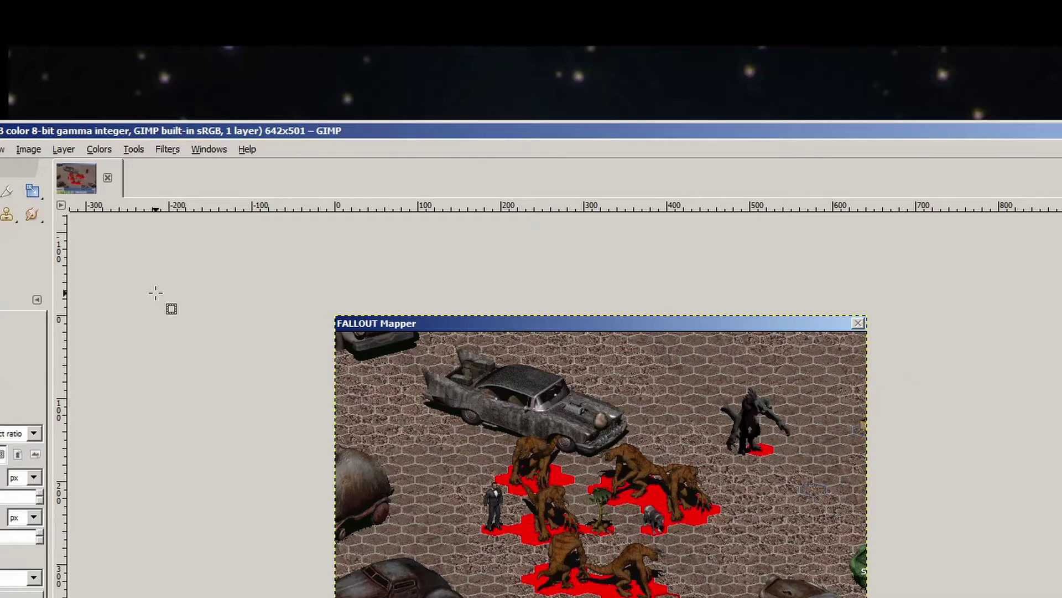
Set the new canvas size of the screenshot to 640 × 480 px
click(49, 149)
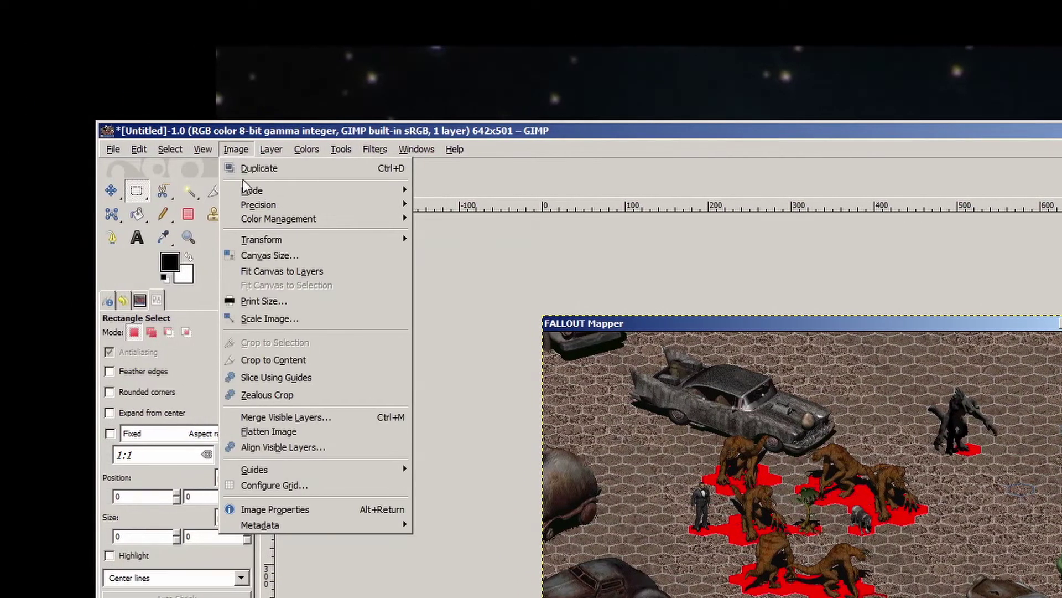
click(282, 258)
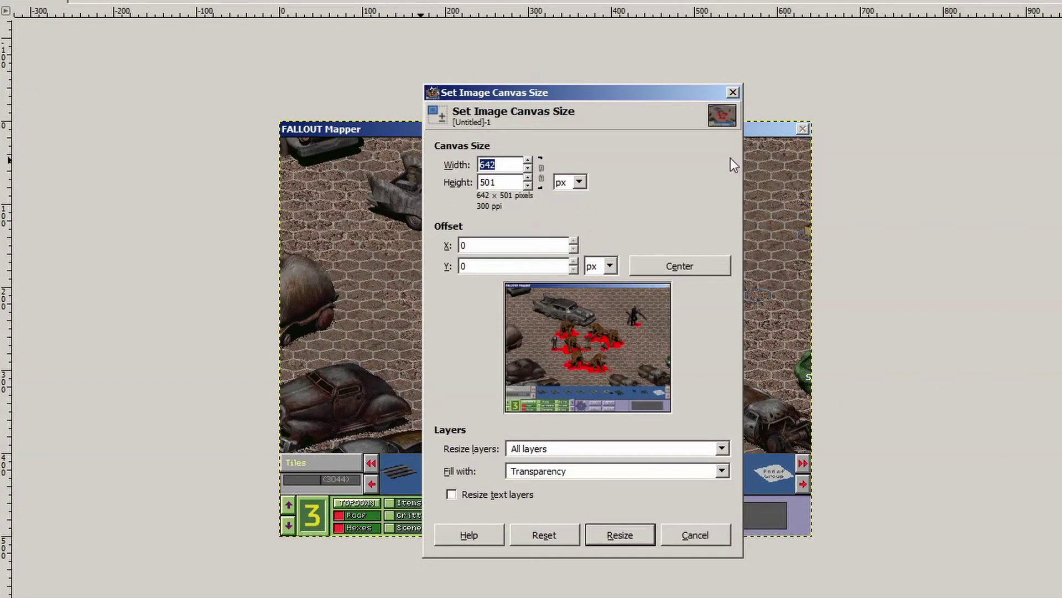
text(640)
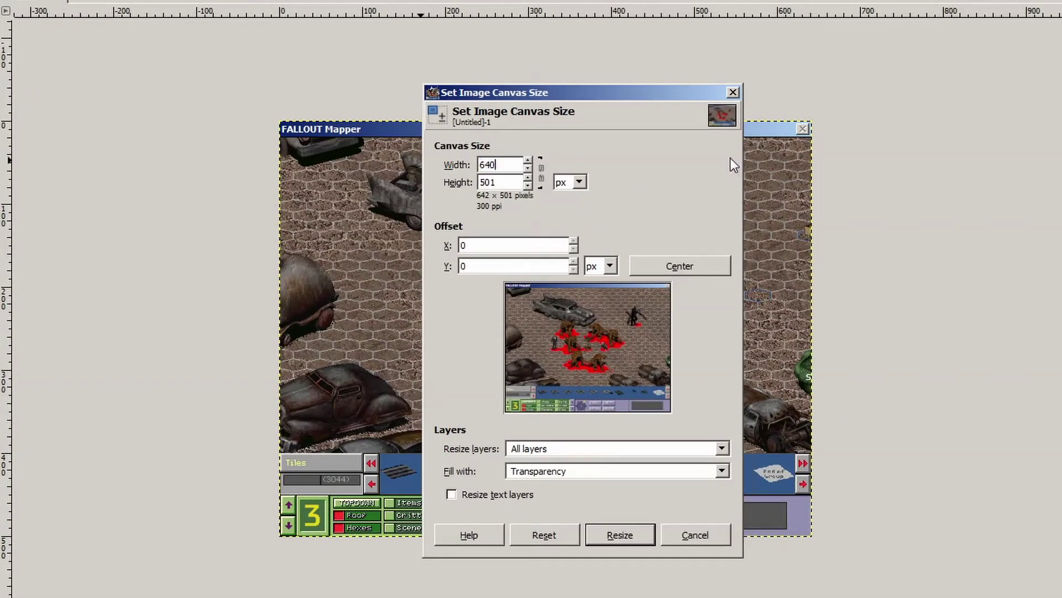
key(Tab)
text(480)
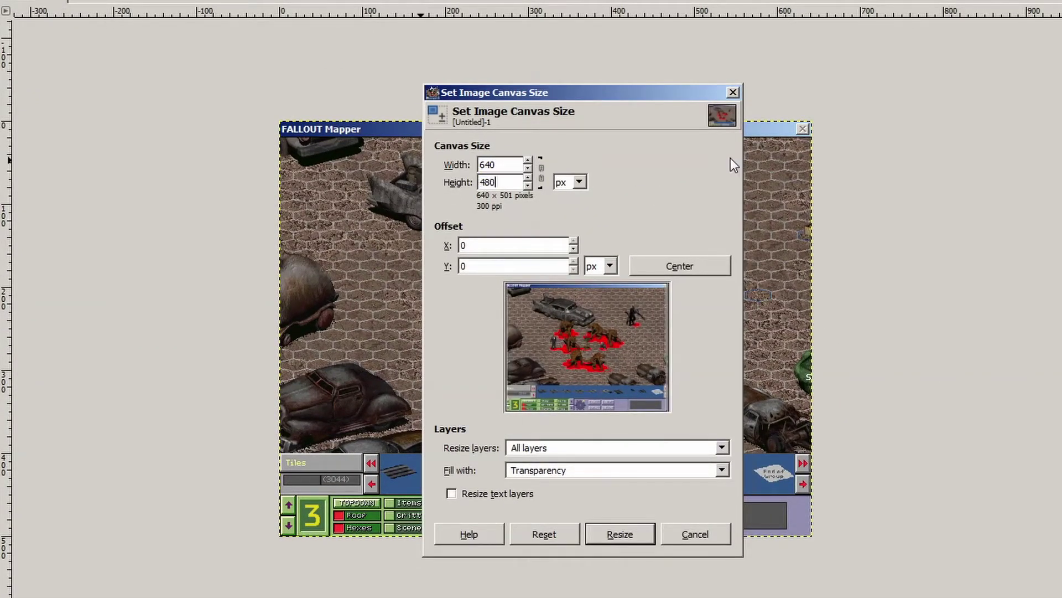
key(Tab)
Shift the screenshot within the new canvas to a Y offset of -20 px, cutting off the title bar, and apply the resize
click(650, 265)
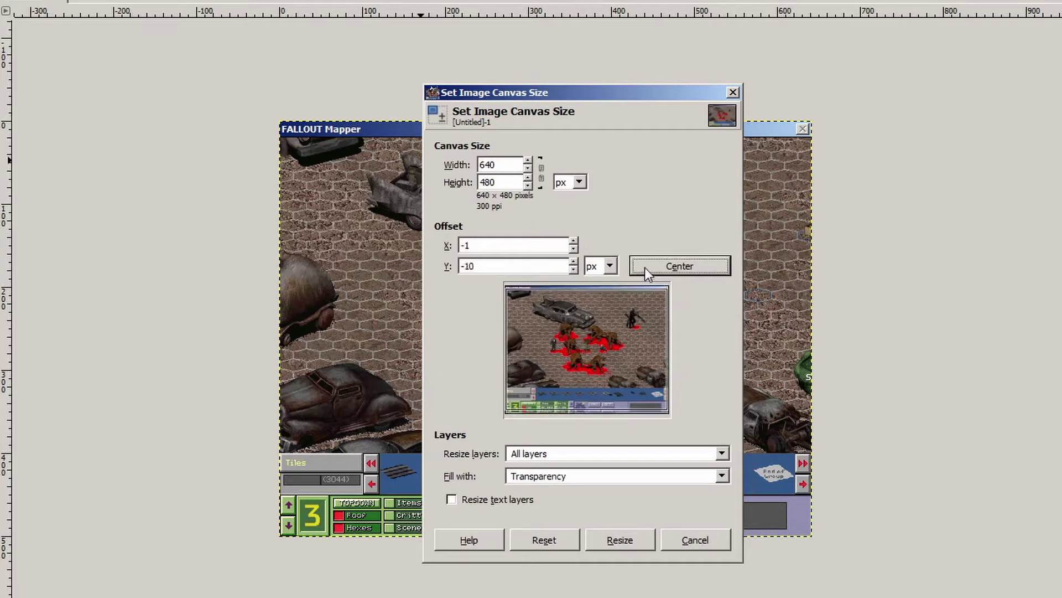
drag(586, 356, 593, 320)
click(574, 261)
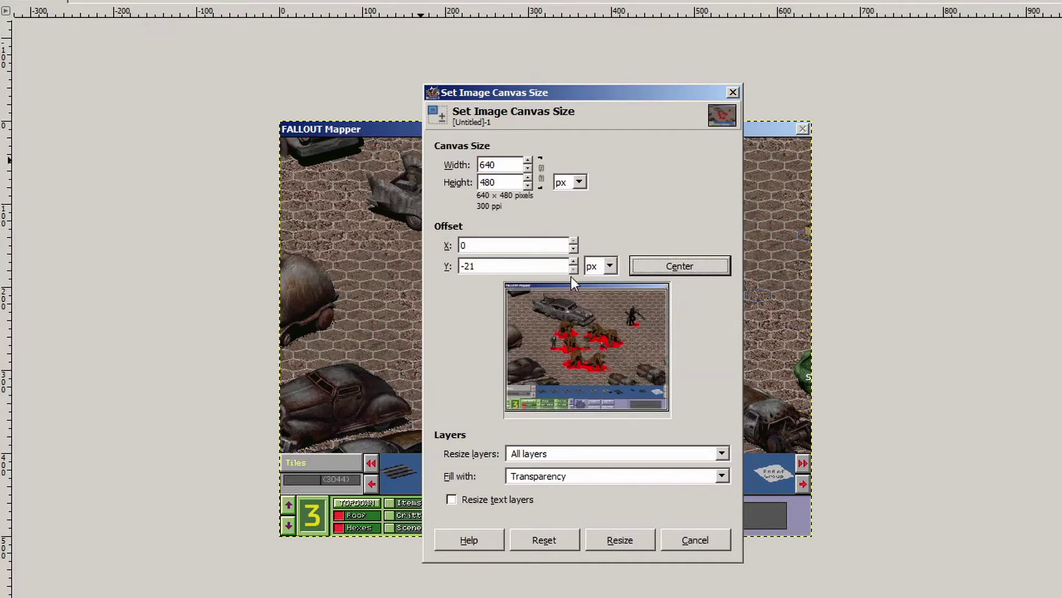
drag(490, 269, 448, 264)
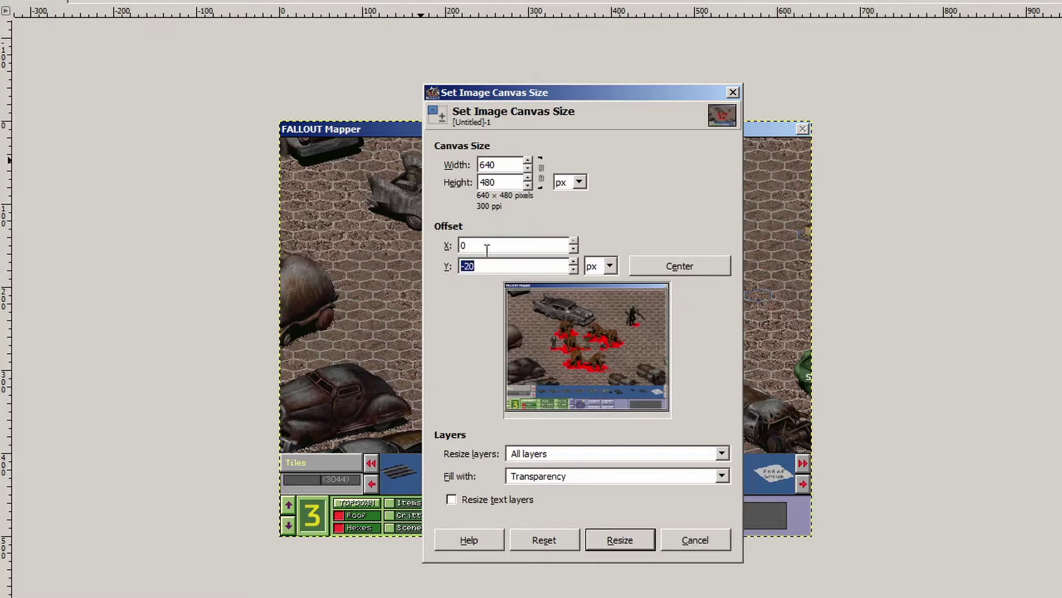
click(535, 245)
click(573, 249)
click(619, 539)
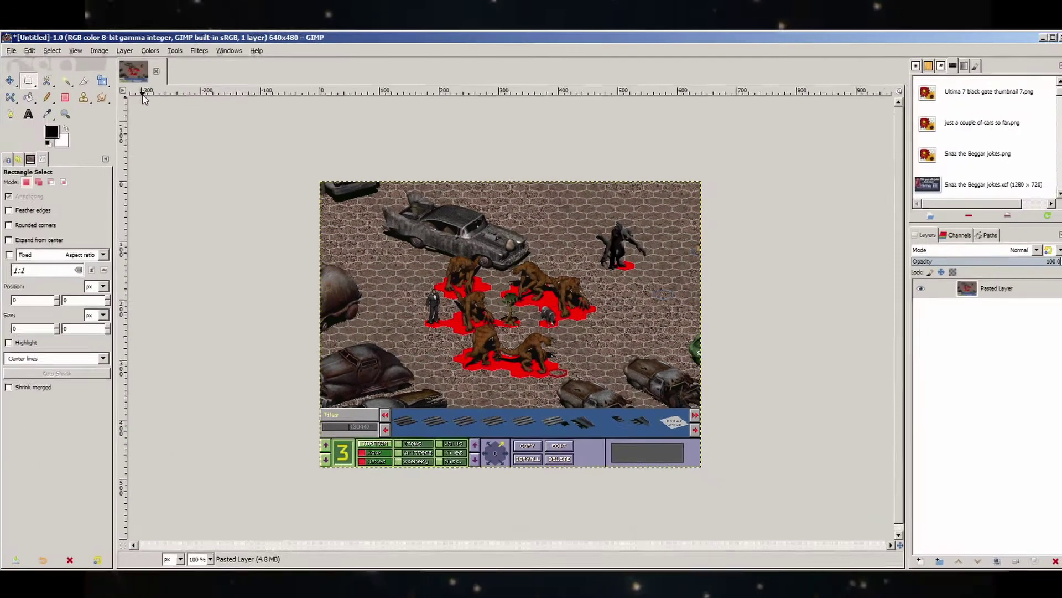
Export the cropped image as "Fallout 2 critter screen cap.png" in the New Critters folder
click(40, 68)
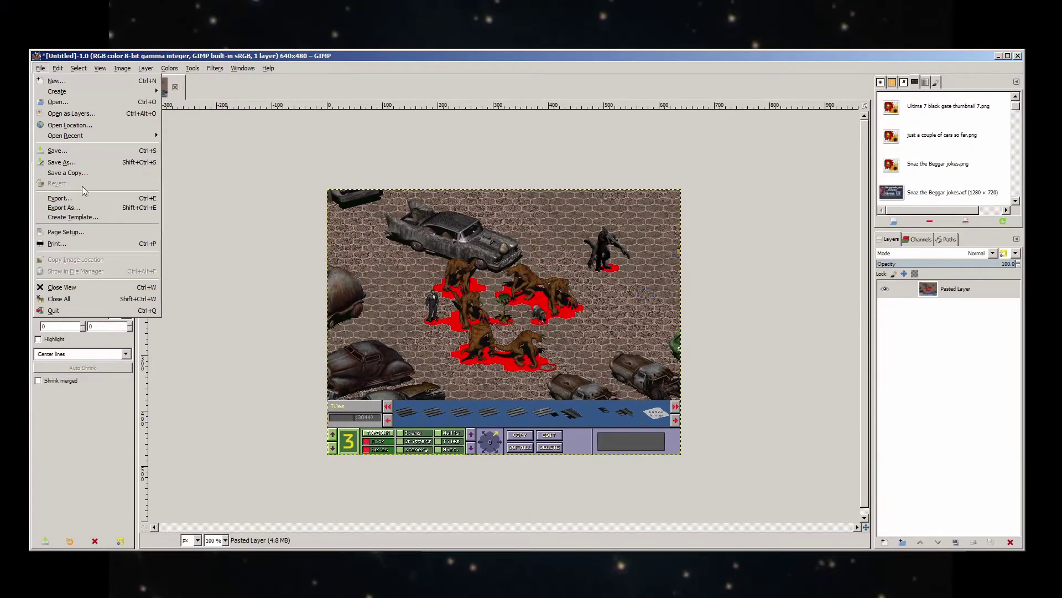
click(98, 208)
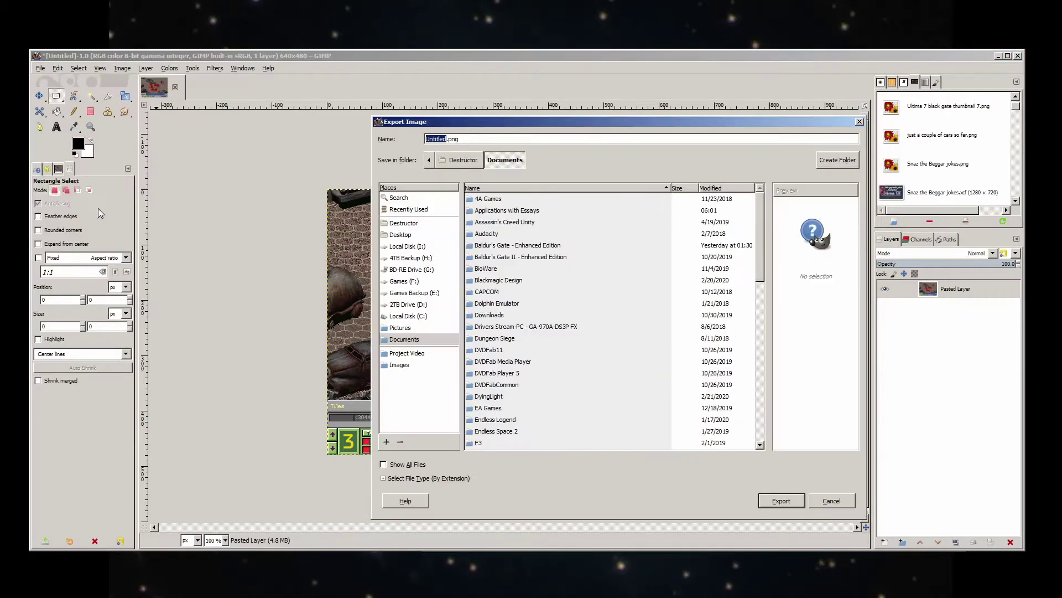
text(Fallout 2 critter scr)
text(een cap)
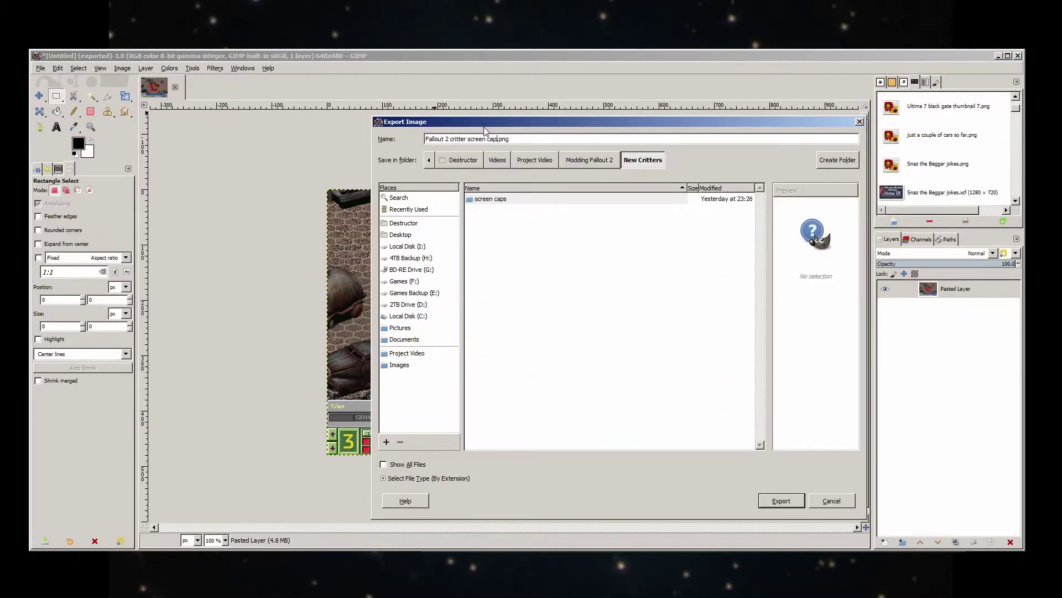
key(Return)
click(542, 439)
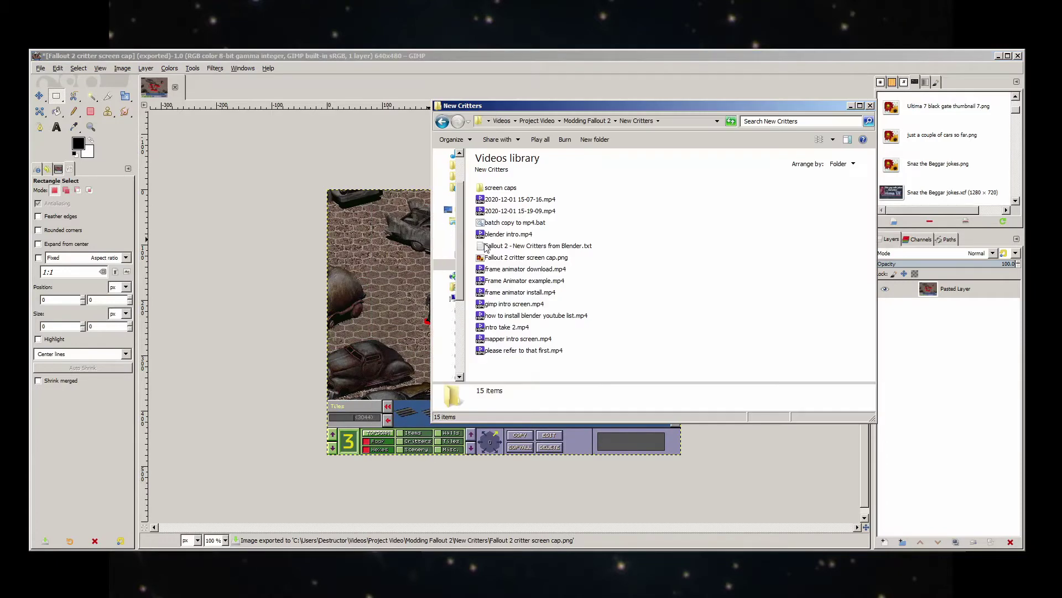
View the exported screen cap in the photo viewer, and quit GIMP discarding the unsaved changes
double_click(489, 256)
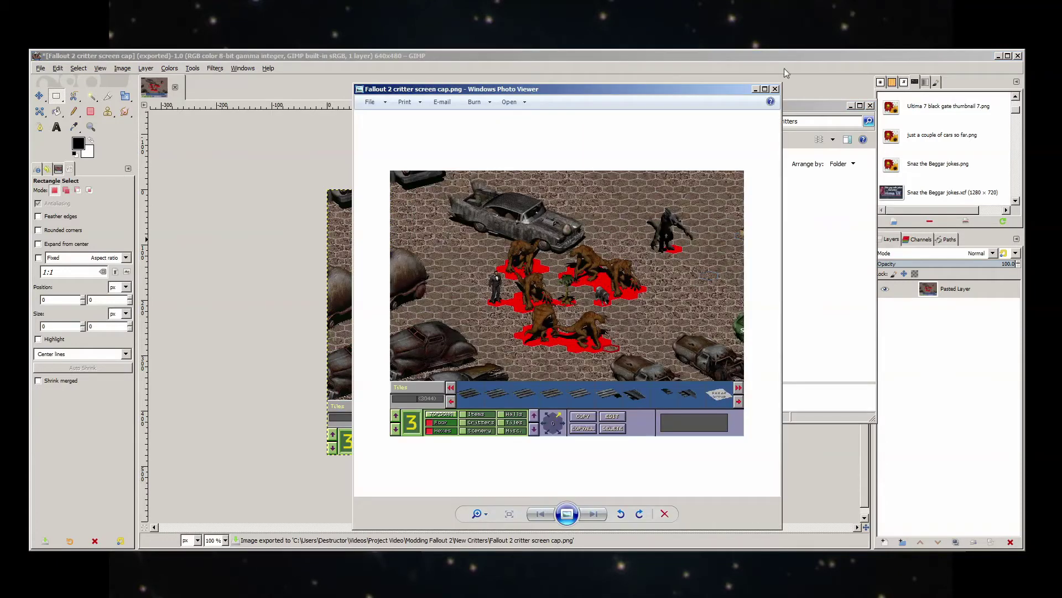
click(776, 89)
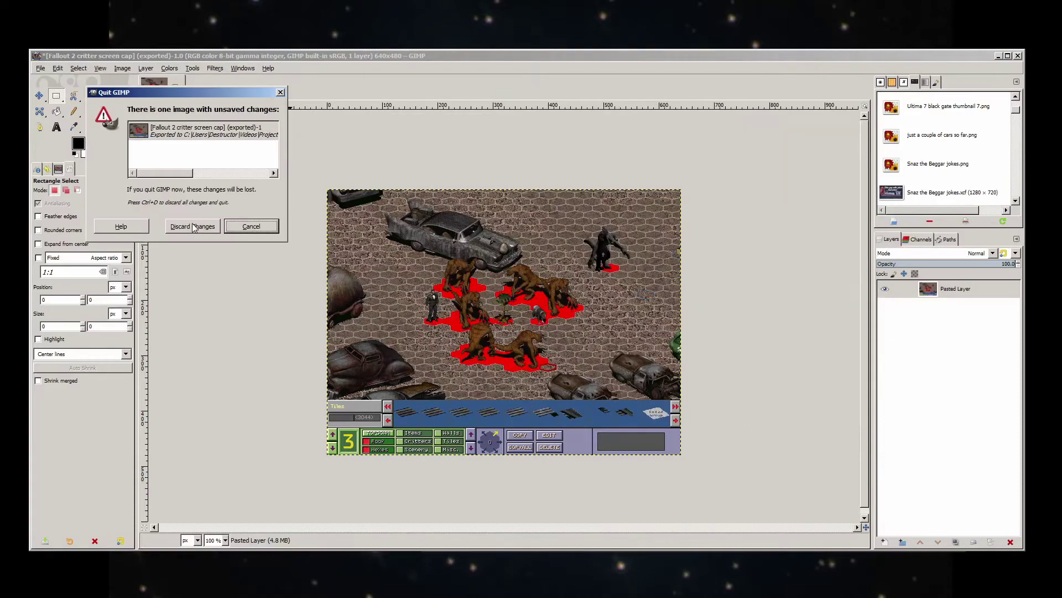
click(193, 226)
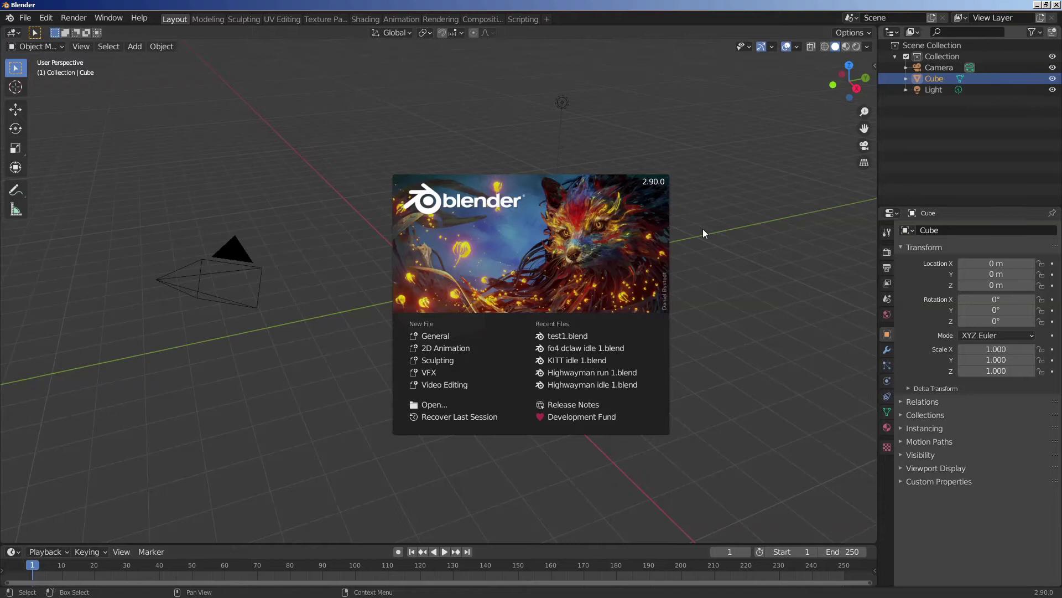
Dismiss Blender's splash screen and delete the default cube
click(707, 228)
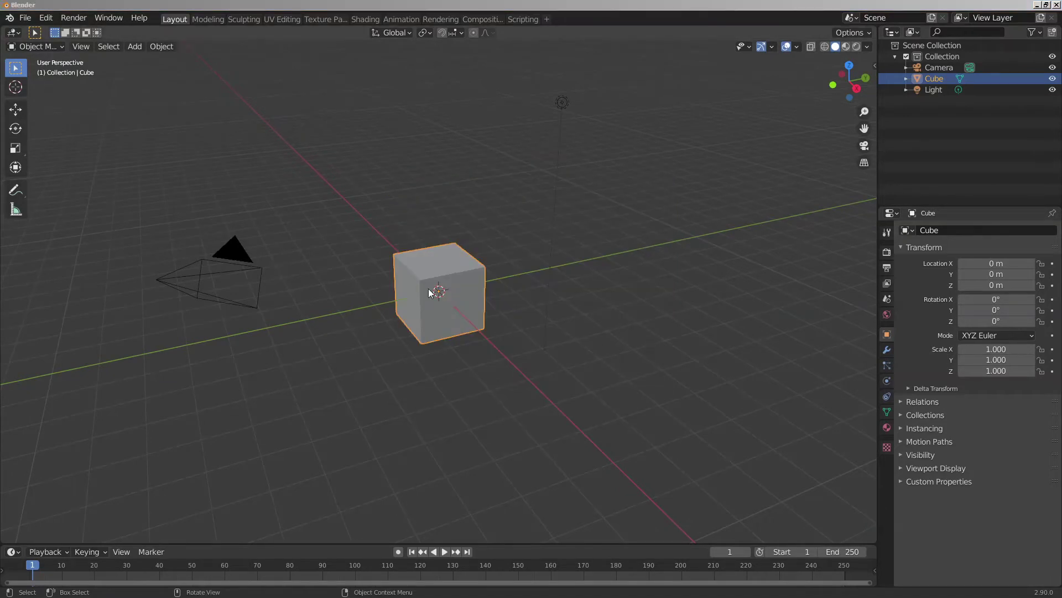
key(Delete)
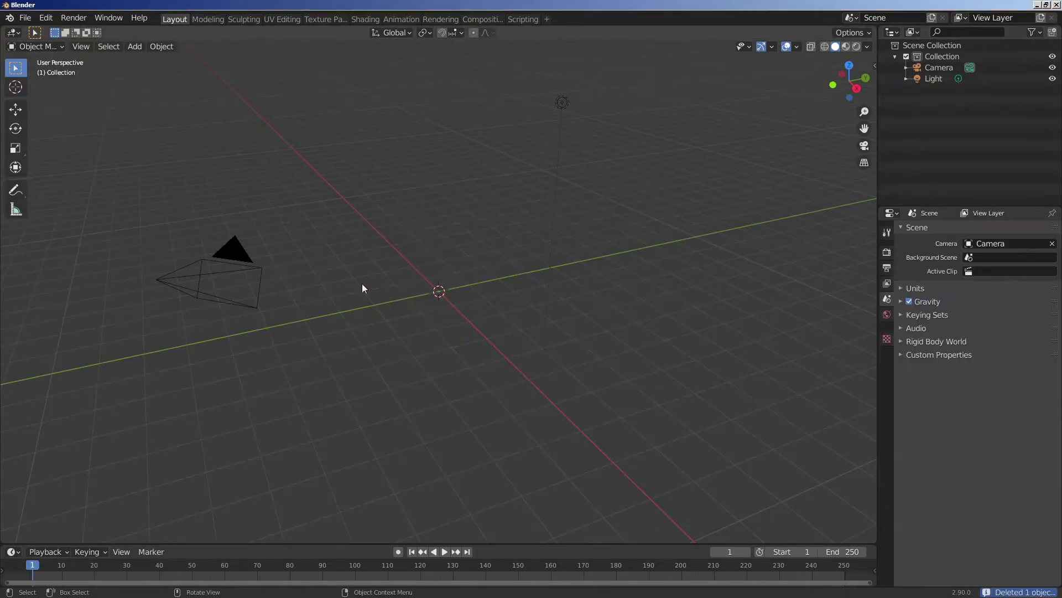
Set the camera's X location to 0 m
click(245, 271)
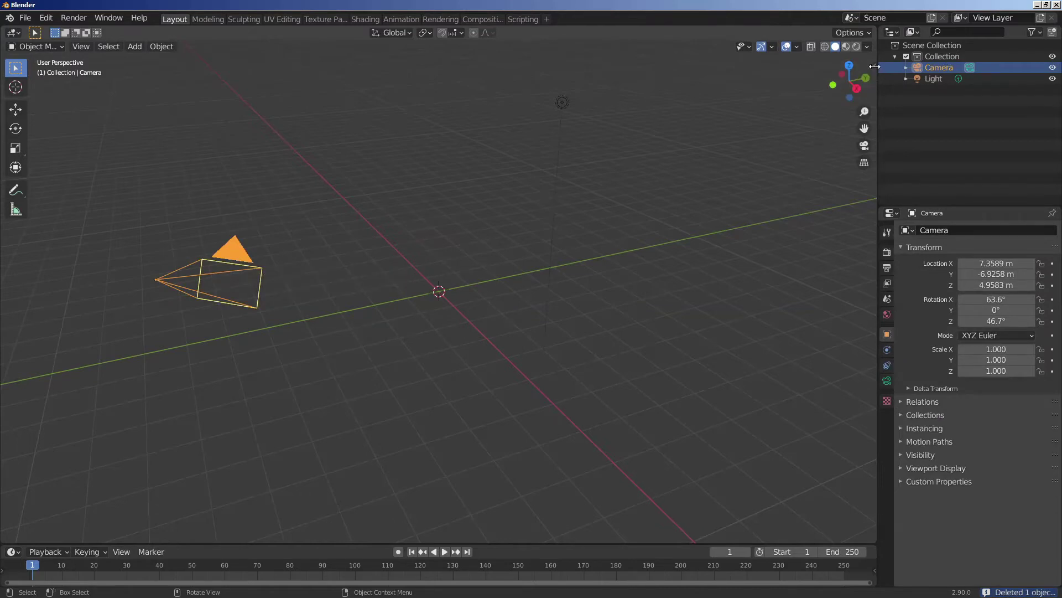
key(n)
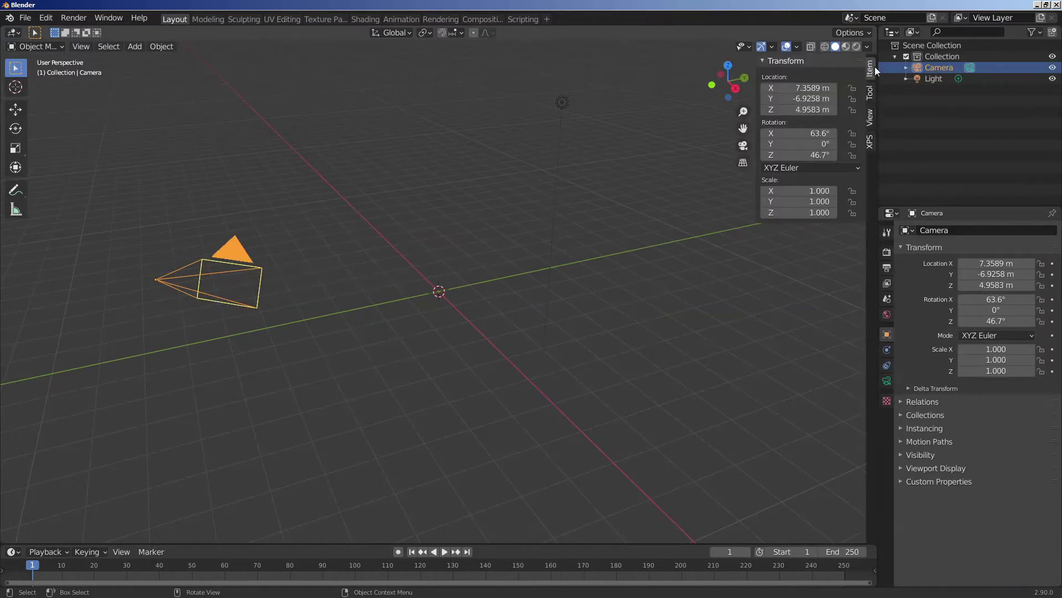
click(811, 86)
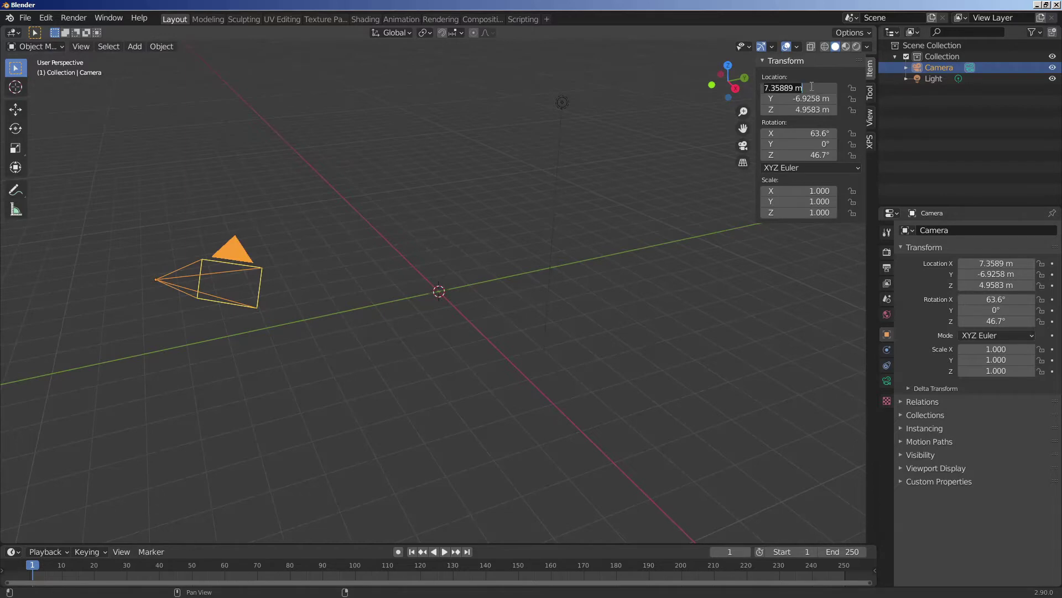
text(0)
key(Return)
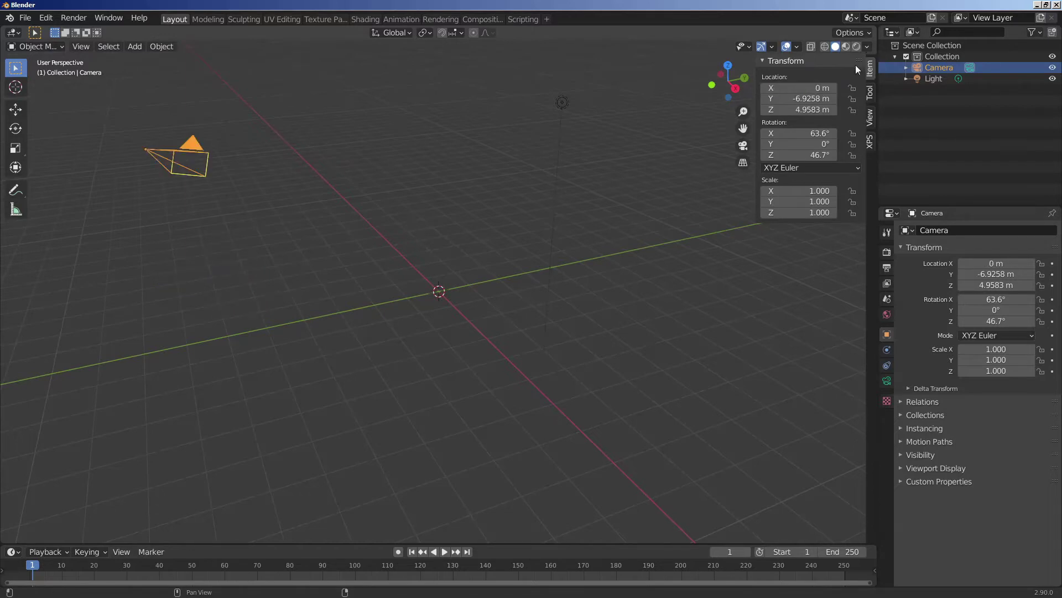
Set the camera's rotation to 0° on Z and 64.34109° on X
click(816, 155)
text(0)
key(Return)
double_click(816, 133)
text(64)
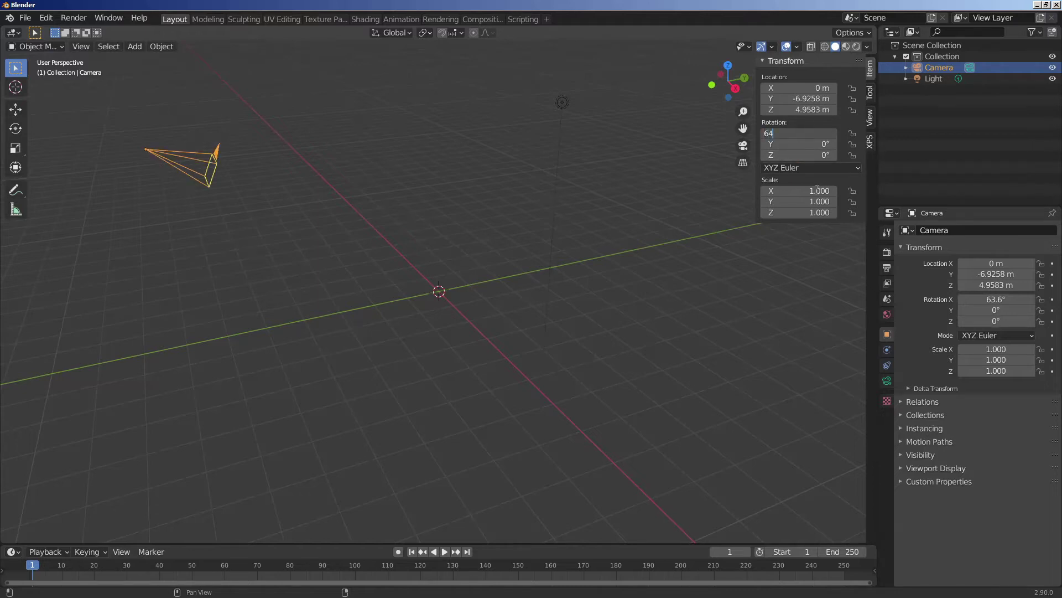
text(.34109)
key(Return)
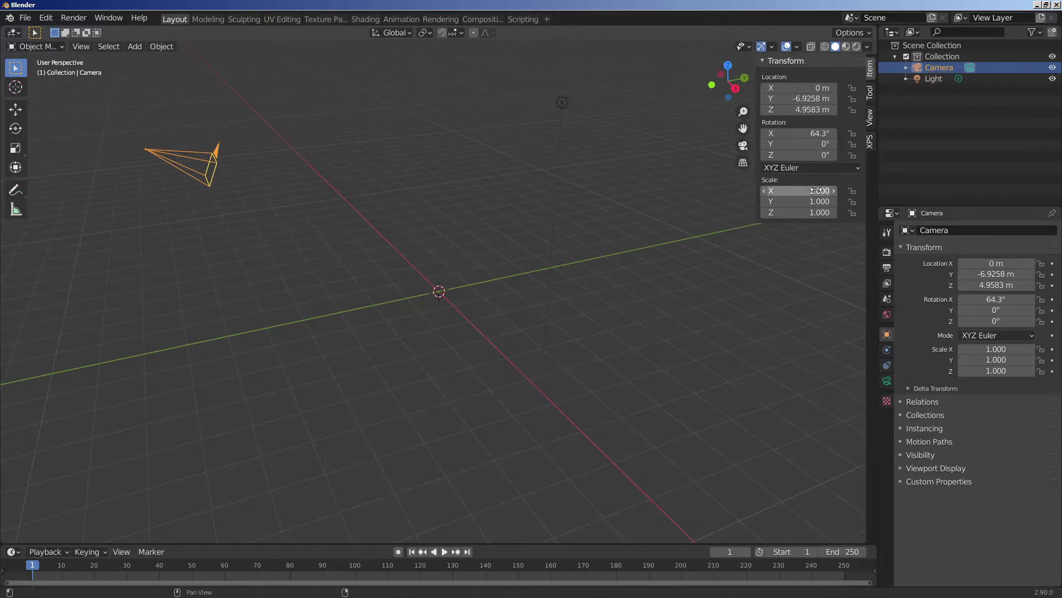
Look up the hexagon dimensions image in the "Generating images in 3ds Max" wiki article, and return to Blender
key(alt+Tab)
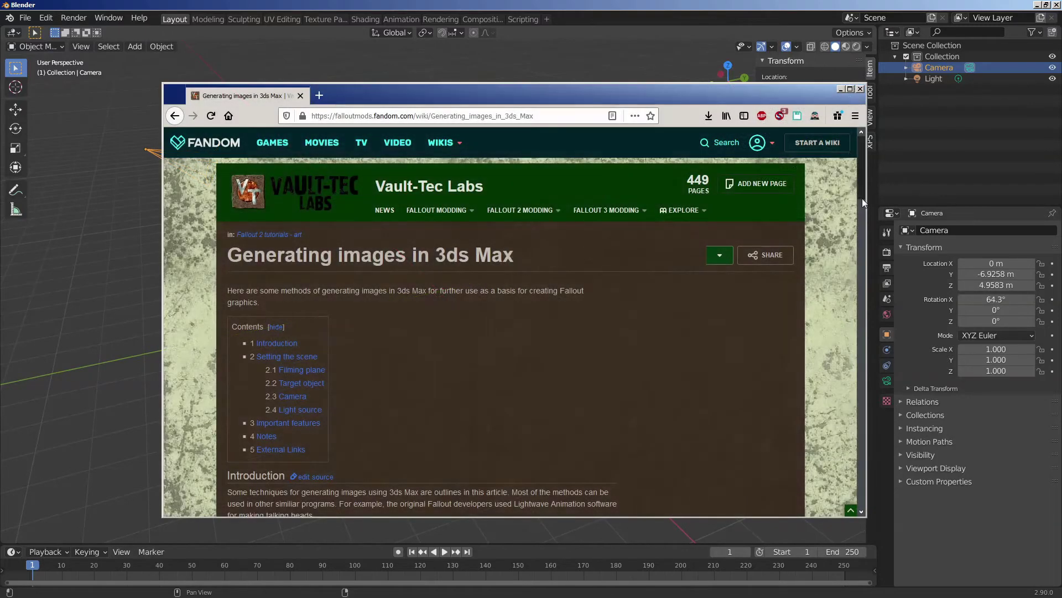
drag(862, 191, 864, 284)
click(582, 299)
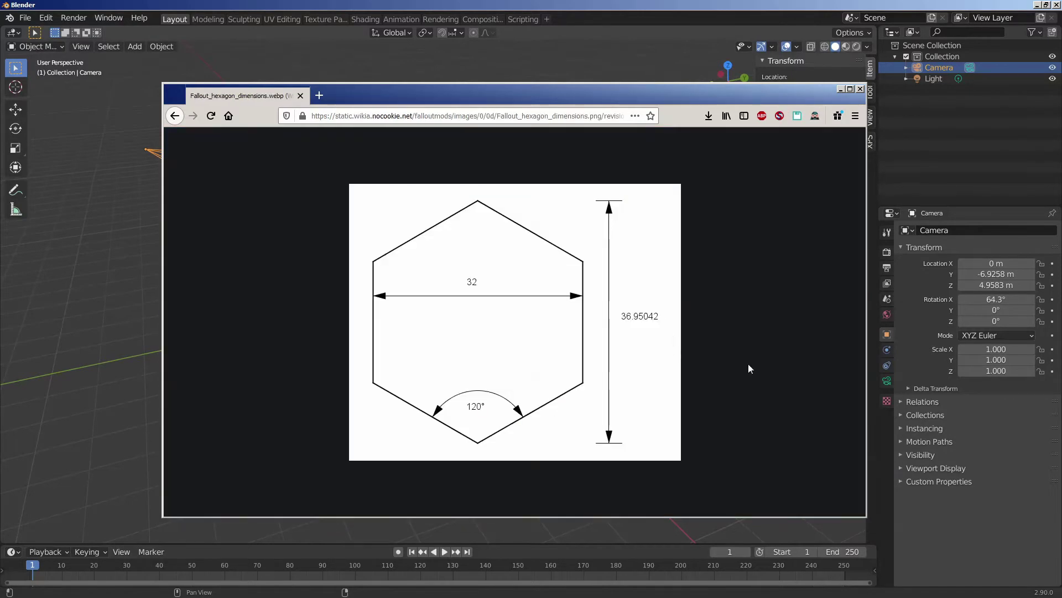
key(alt+Left)
click(586, 416)
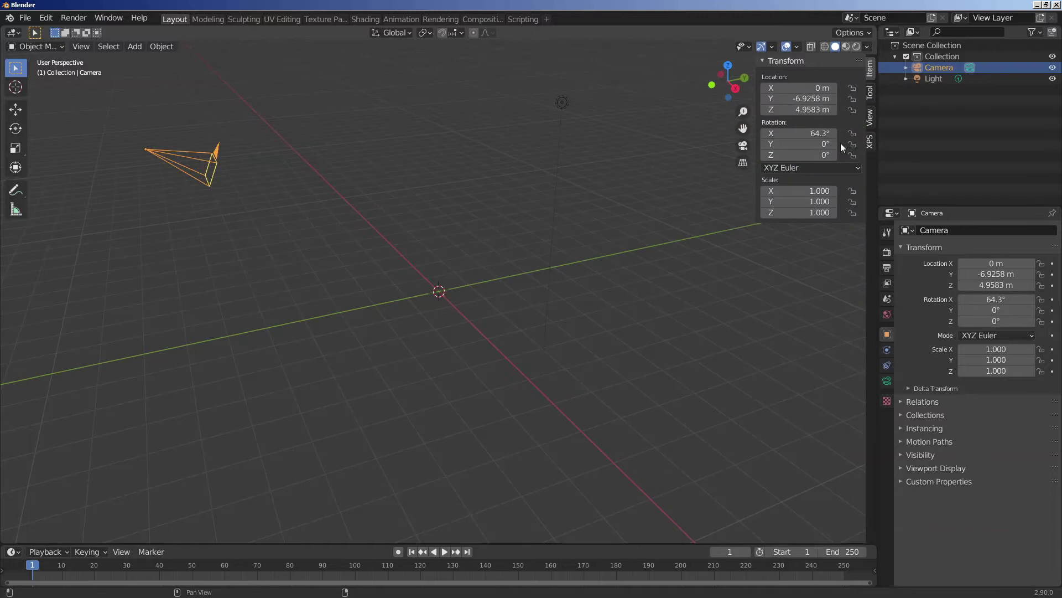
Set the scene's unit system to None
click(887, 299)
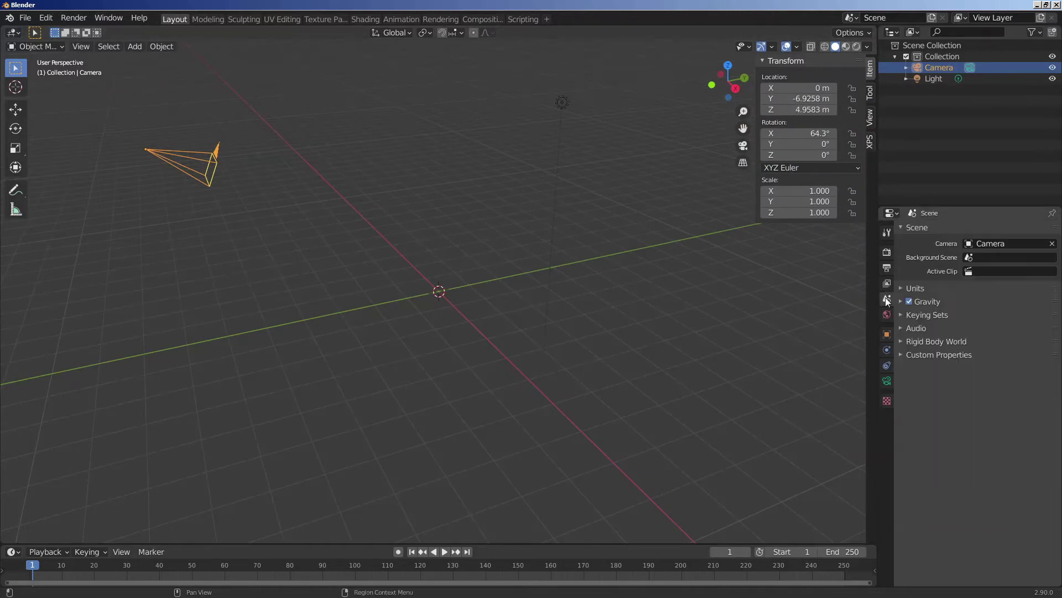
click(922, 289)
click(968, 303)
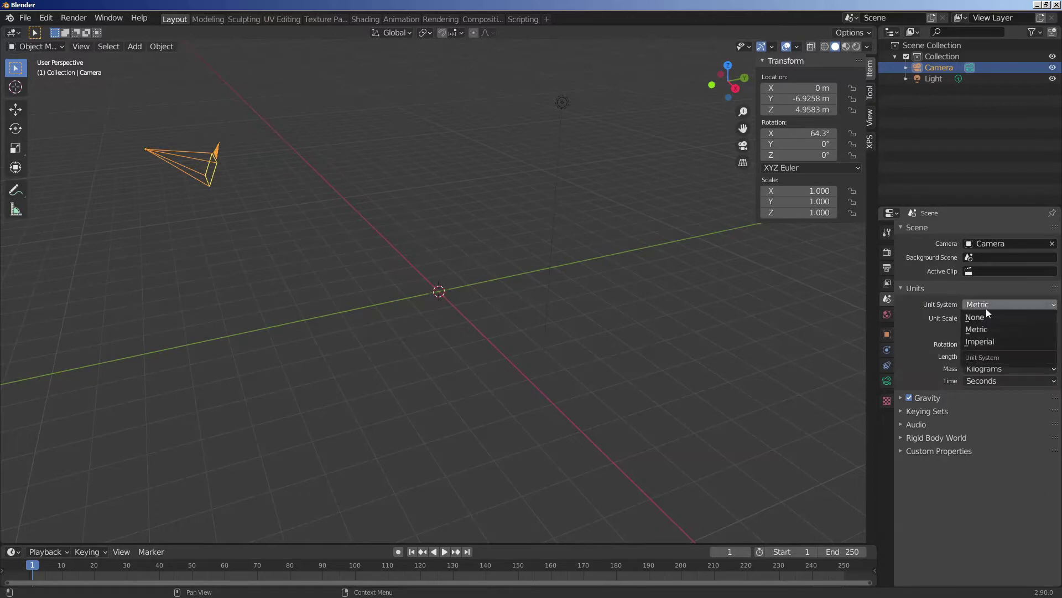
click(985, 314)
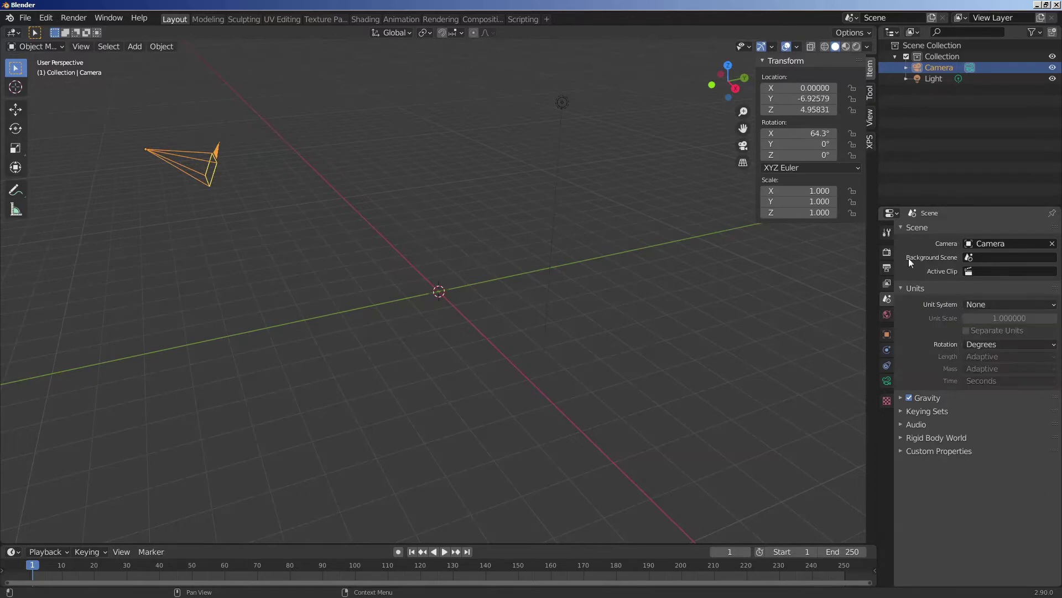
Set the camera's Y location to -6.2445 and its Z location to 3.0000
double_click(819, 99)
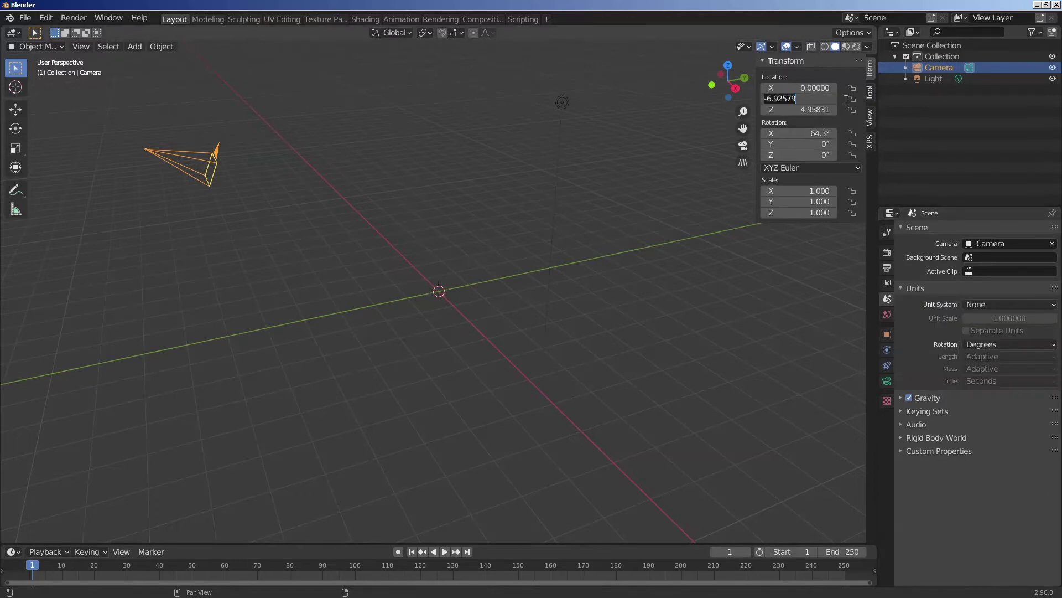
text(-6.2445)
key(Return)
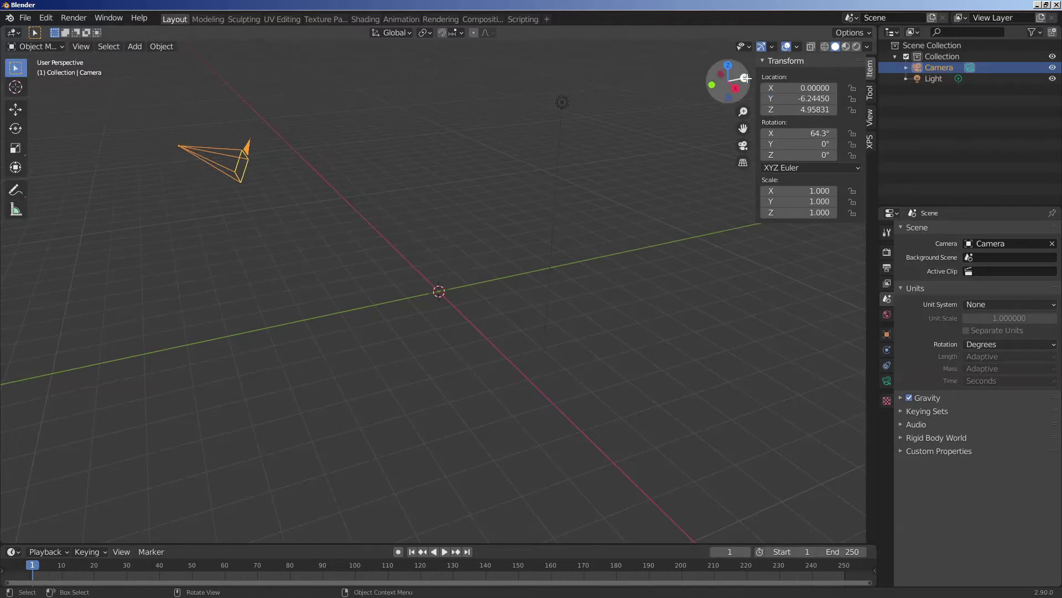
double_click(813, 110)
text(3)
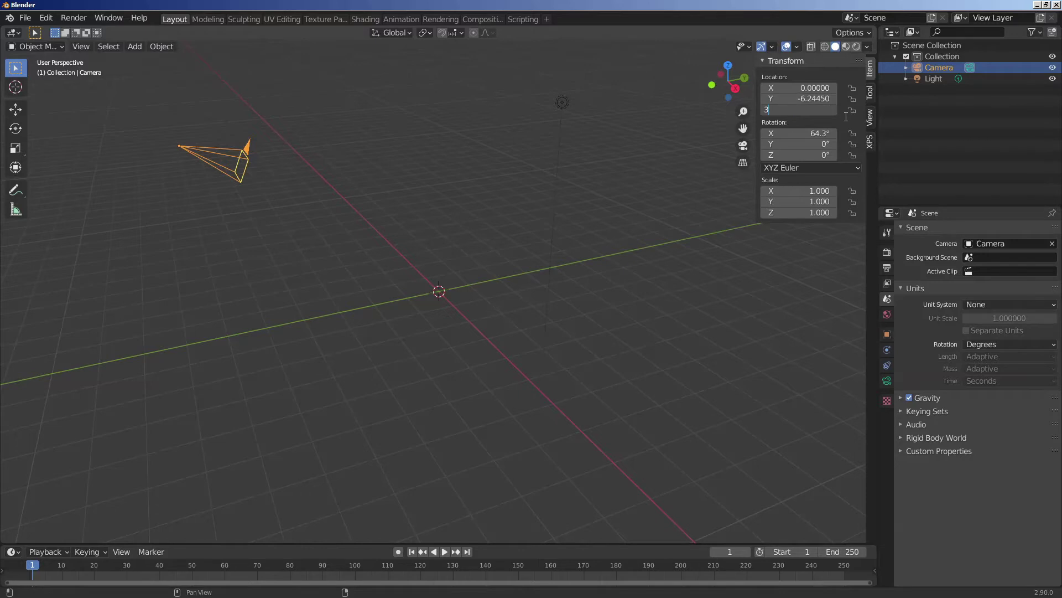
text(.0000)
key(Return)
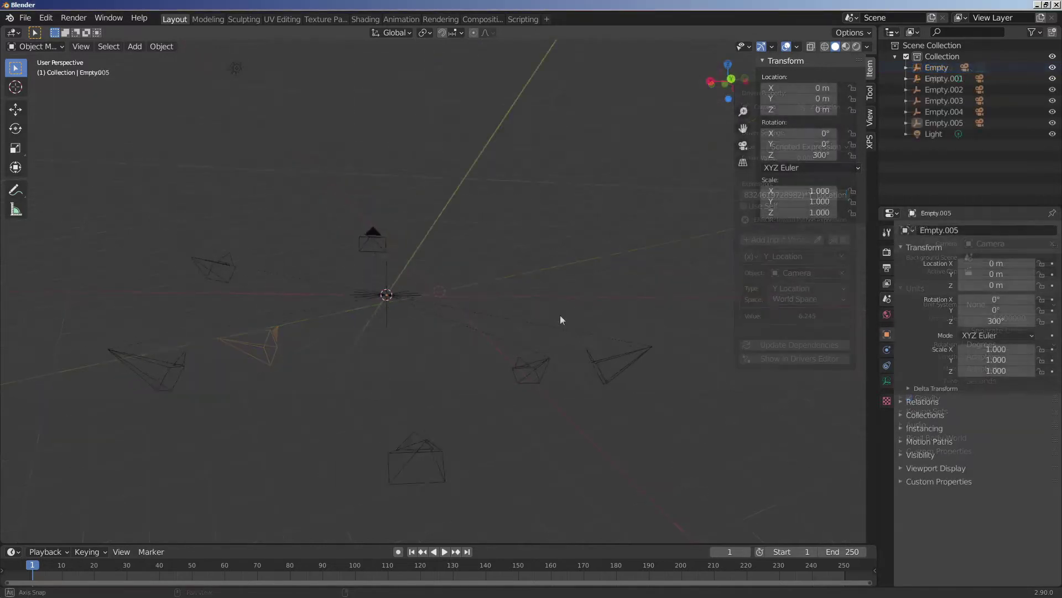
middle_drag(560, 314, 604, 195)
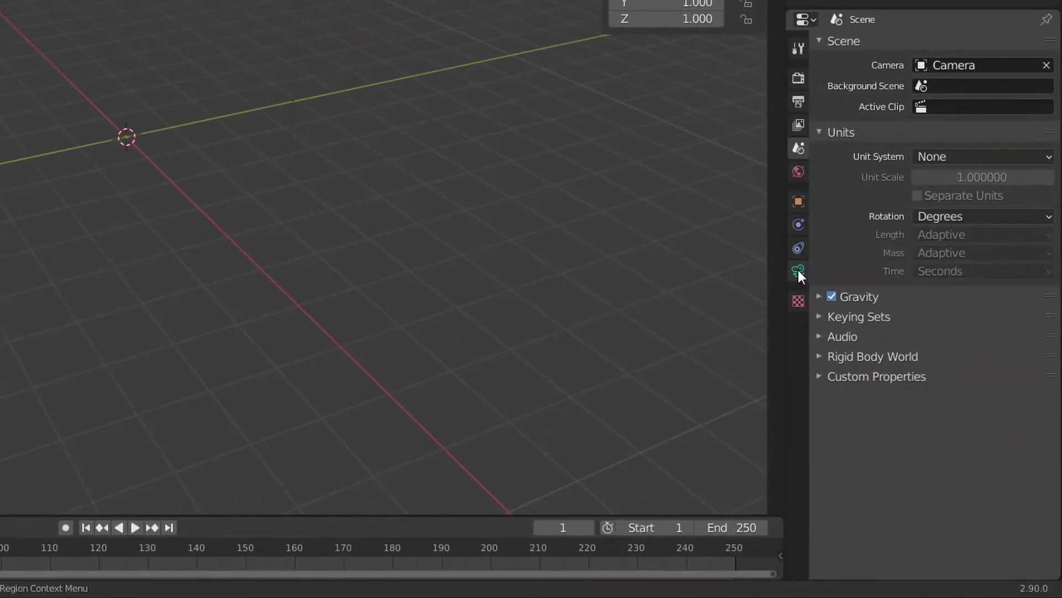
Change the camera's lens type to Orthographic
click(799, 270)
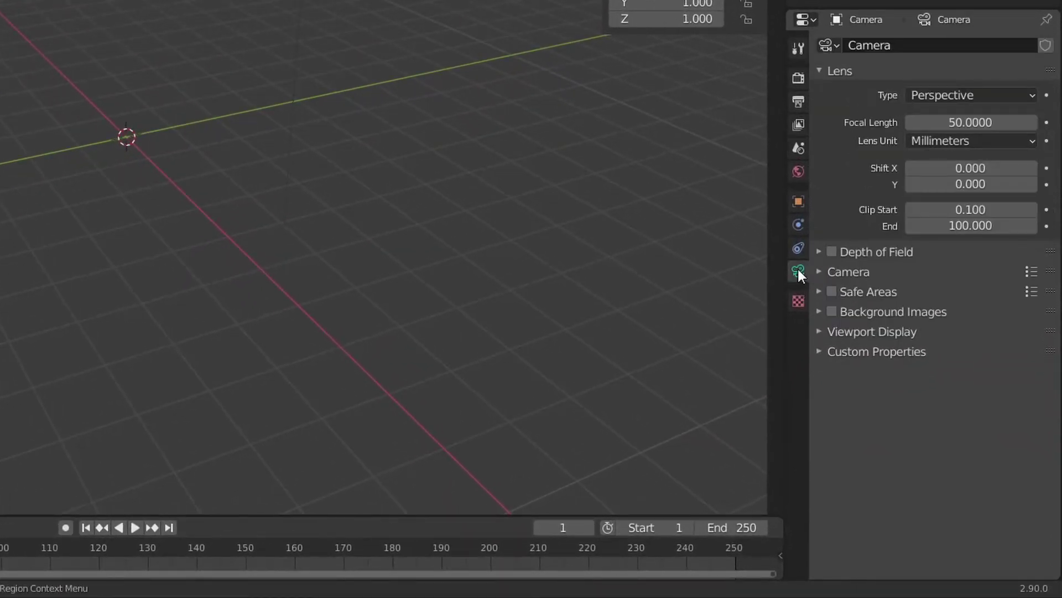
click(945, 95)
click(948, 131)
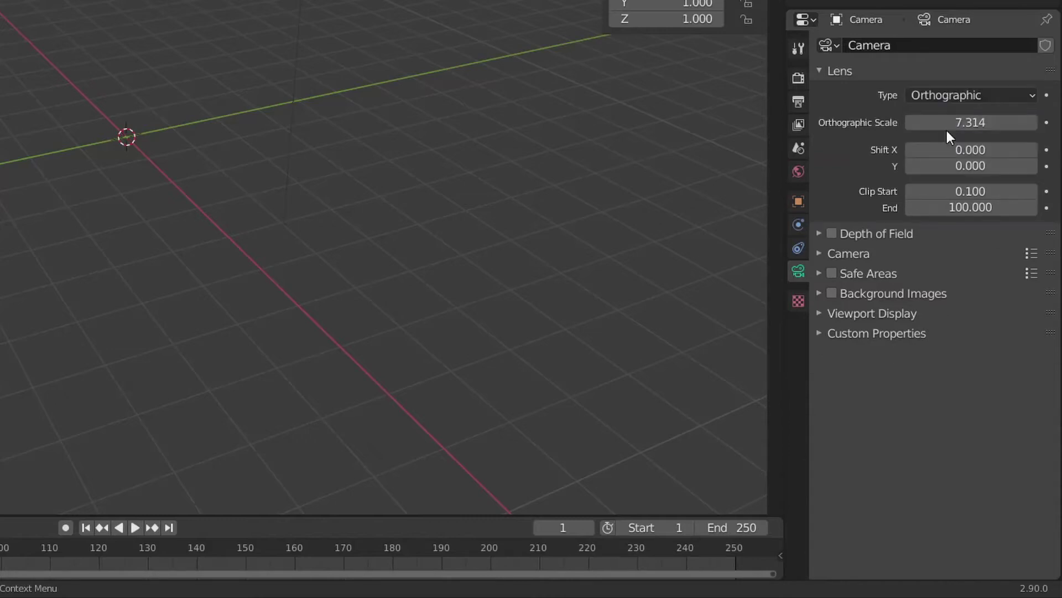
Add the image "Fallout 2 critter screen cap.png" as the camera's background image
click(884, 296)
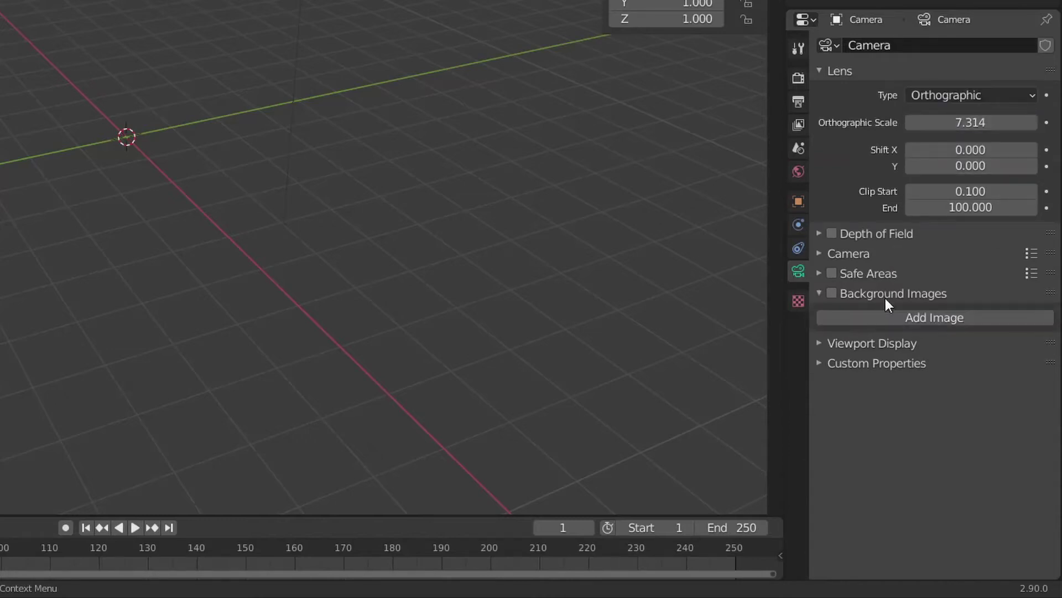
click(898, 316)
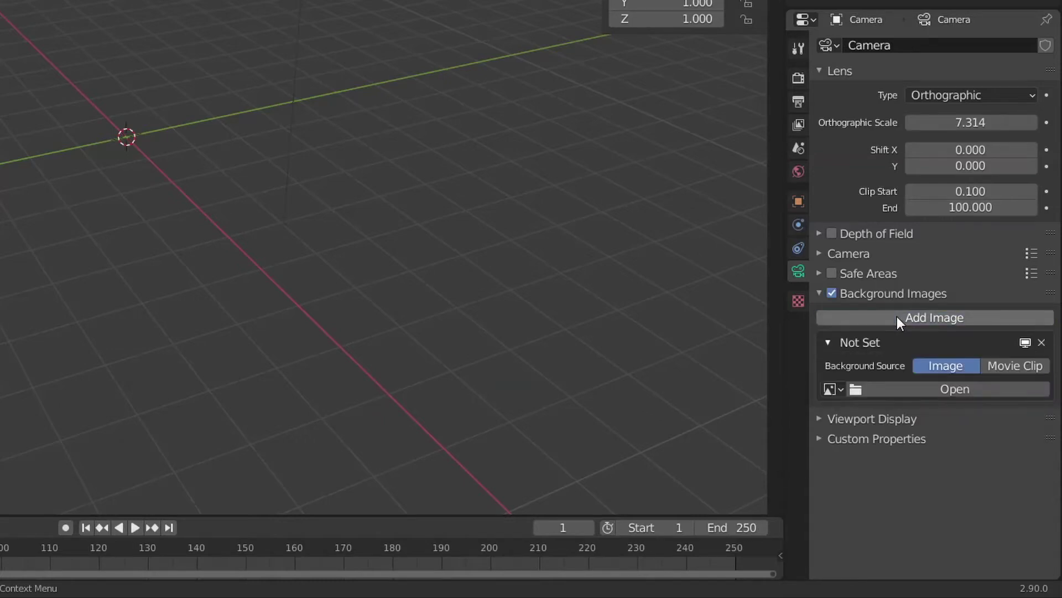
click(908, 391)
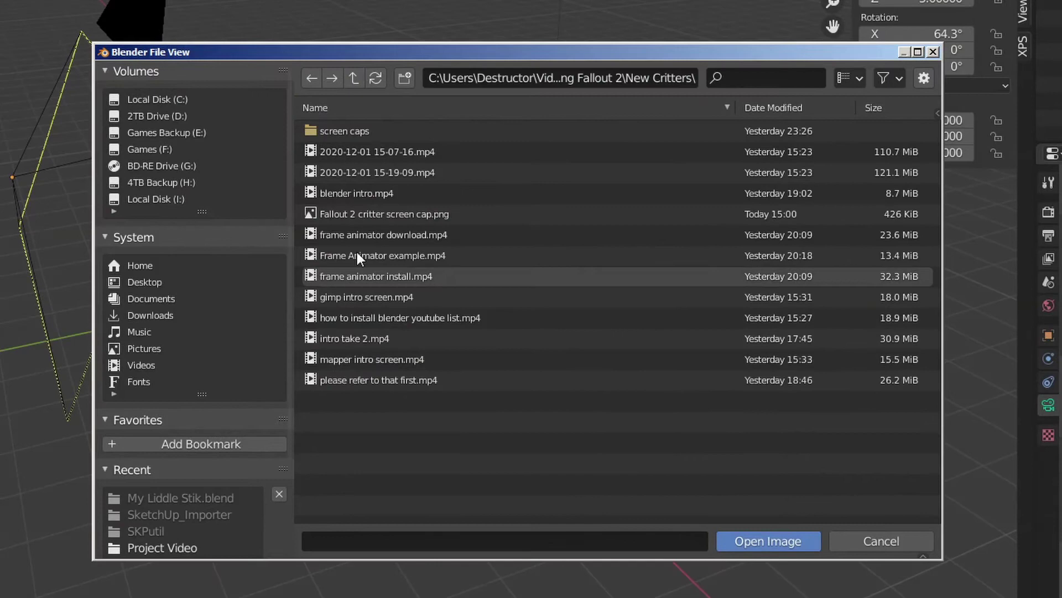
click(362, 214)
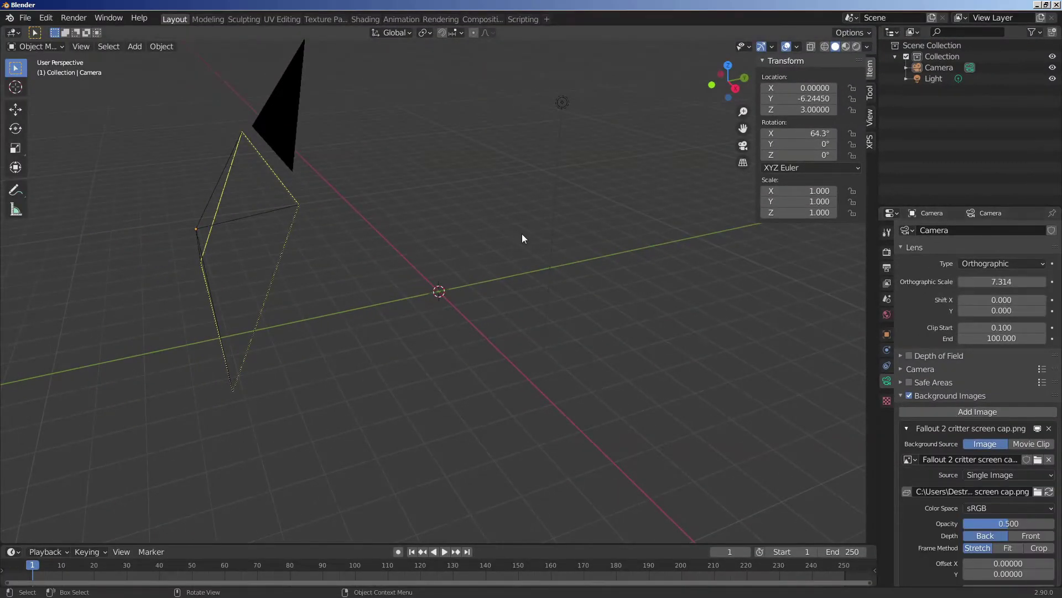
View the scene through the camera and raise the background image's opacity to 1.000
key(KP_0)
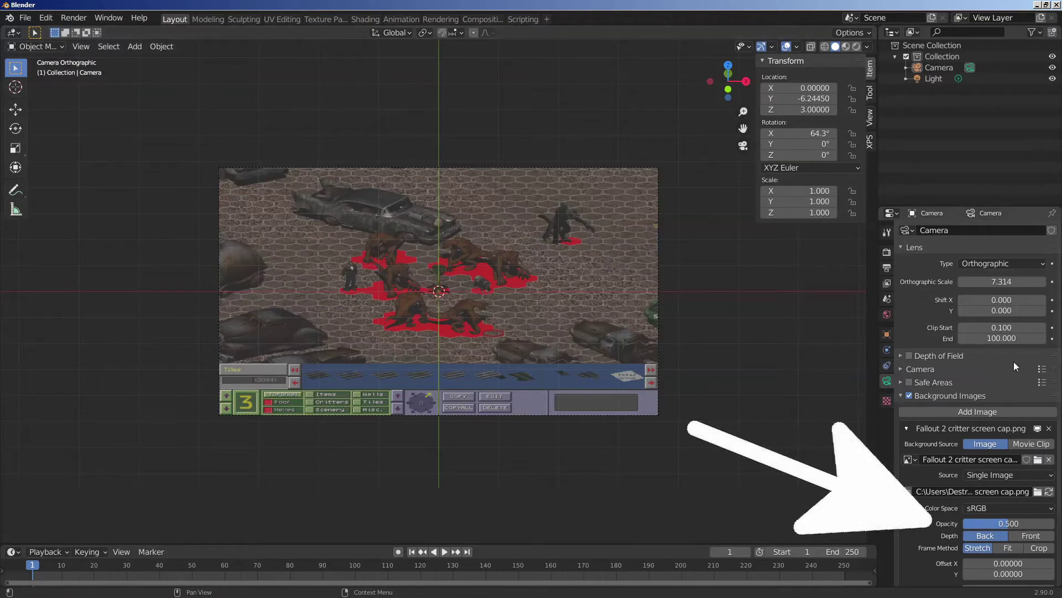
scroll(1013, 361, down, 4)
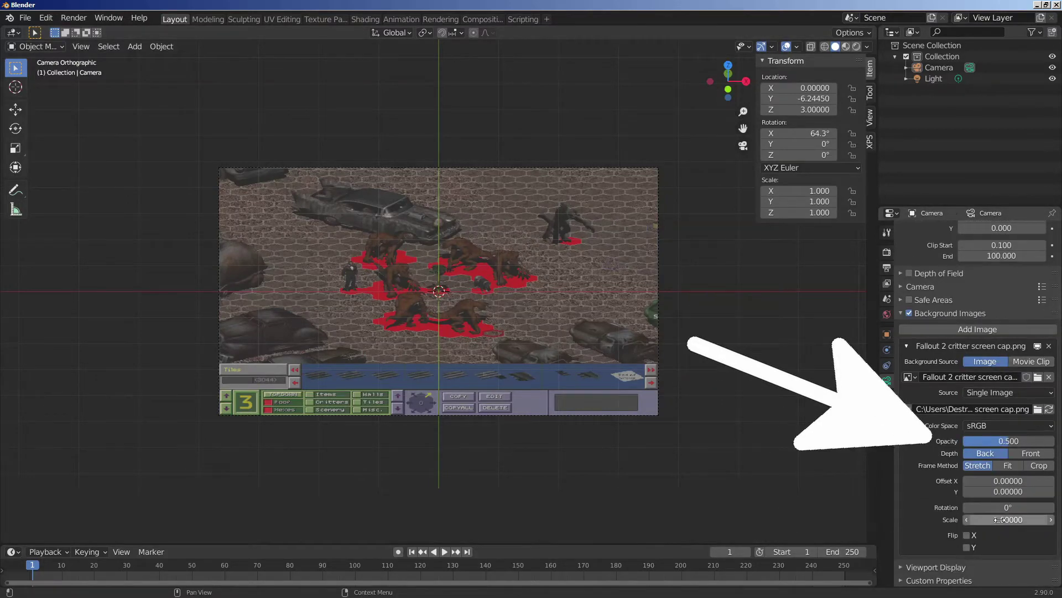
drag(1000, 444, 1057, 445)
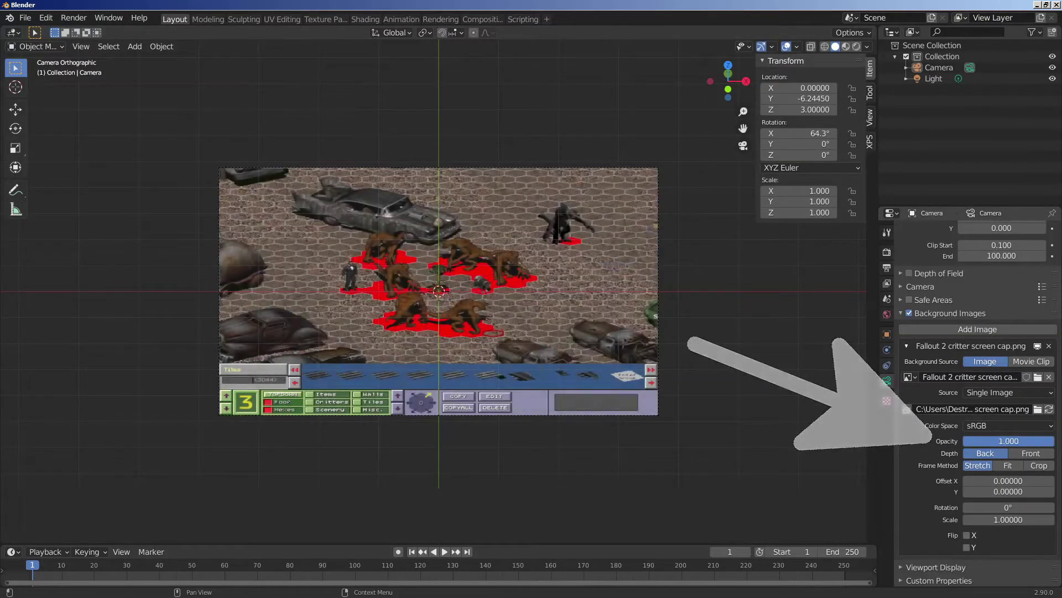
Leave the camera view and return to the camera's viewpoint
key(KP_0)
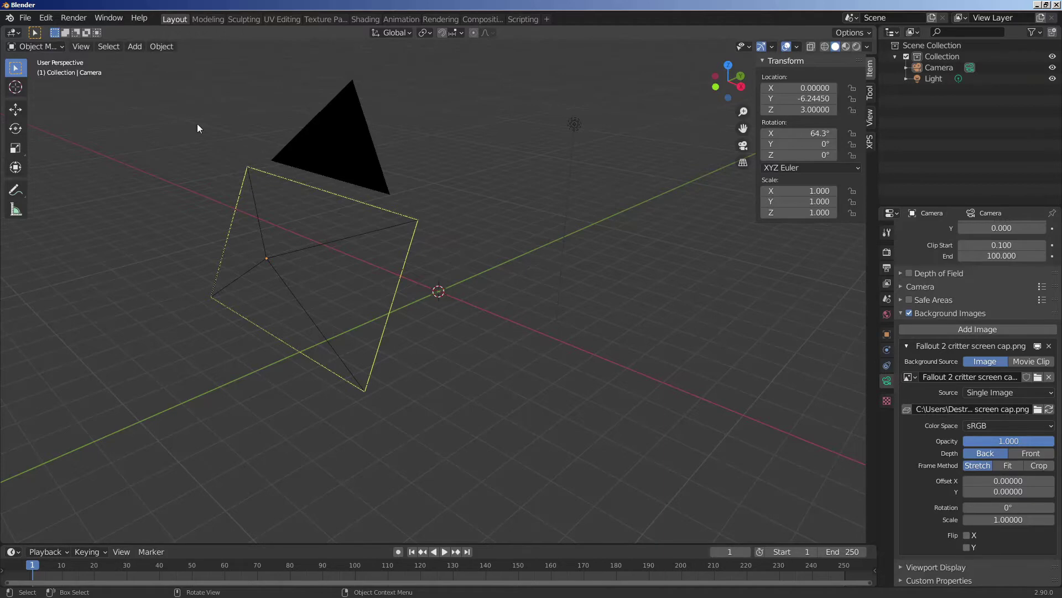
click(82, 47)
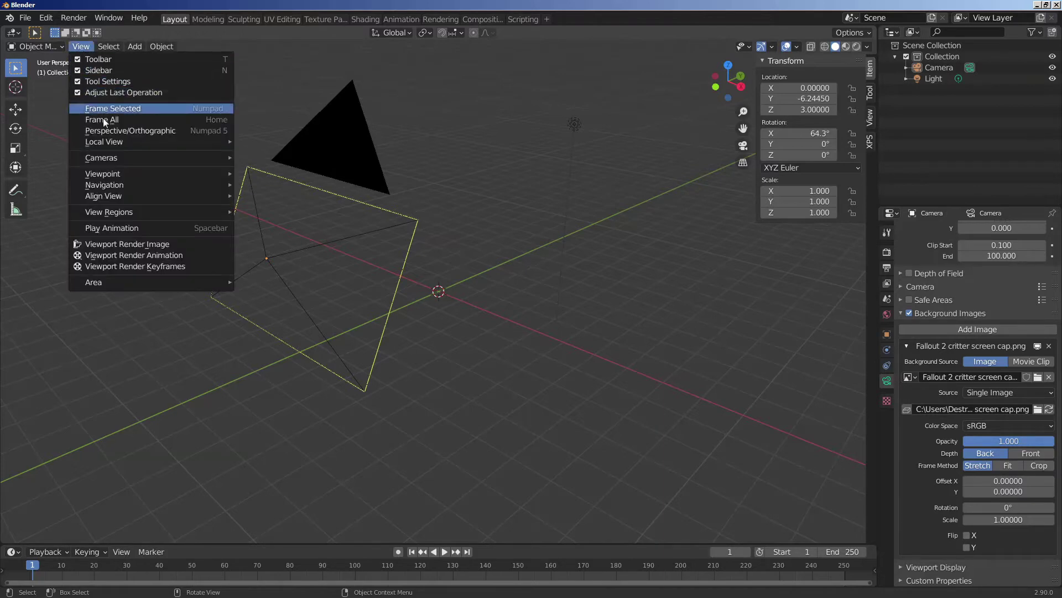
mouse_move(123, 170)
click(280, 177)
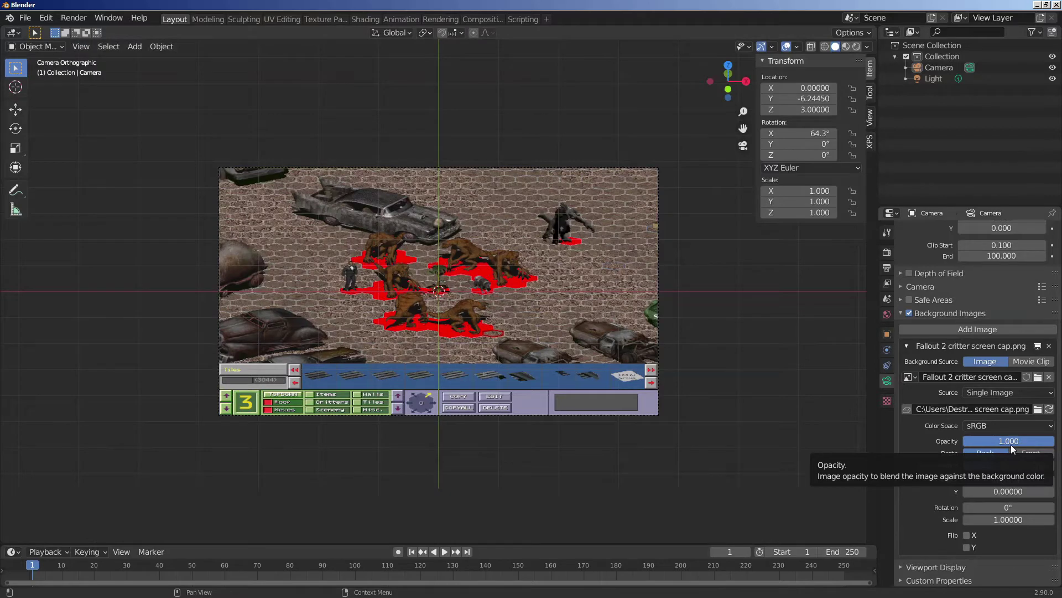
Set the render output resolution to 640 px on X and 480 px on Y
click(887, 268)
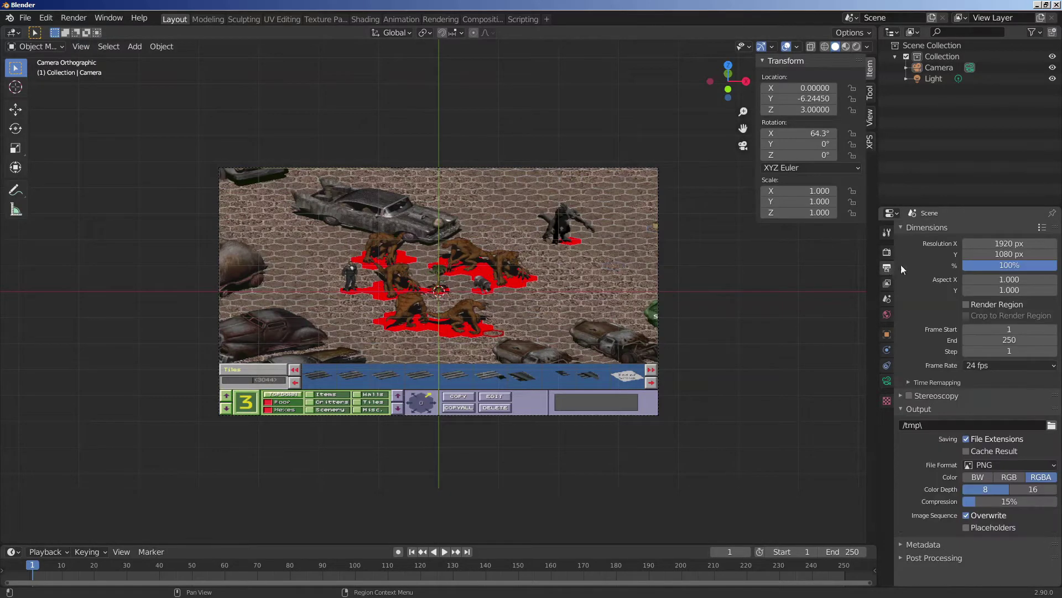
click(1005, 243)
text(640)
key(Return)
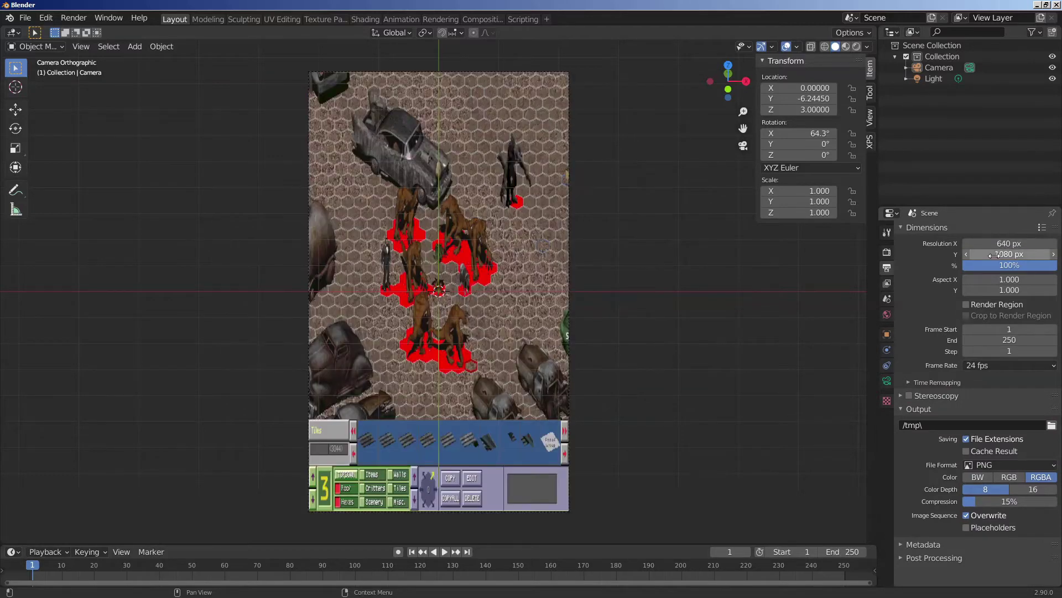
click(995, 255)
text(480)
key(Return)
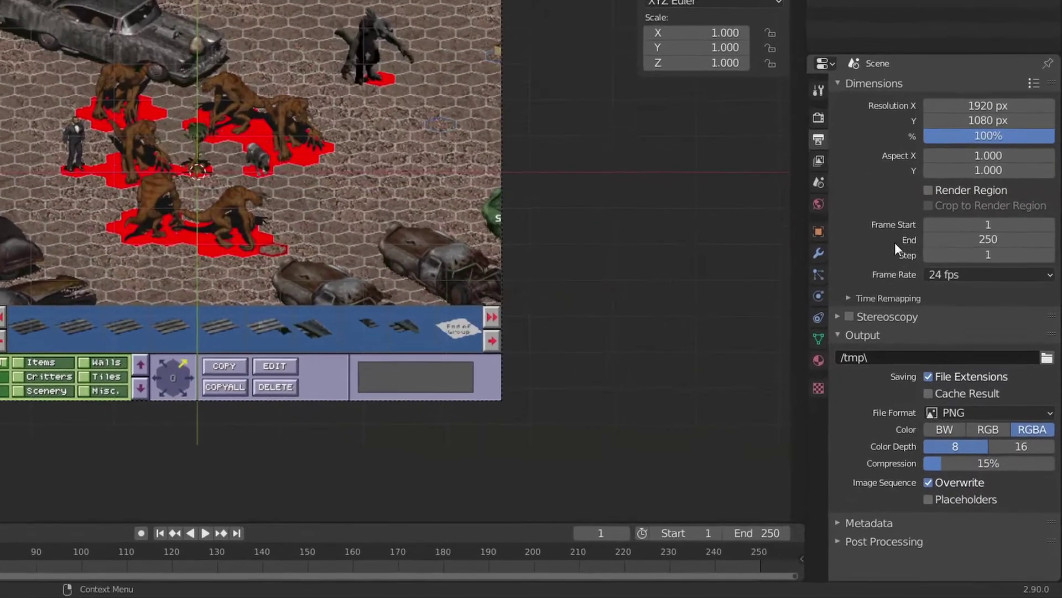
Open the folder browser for the render output path
click(961, 424)
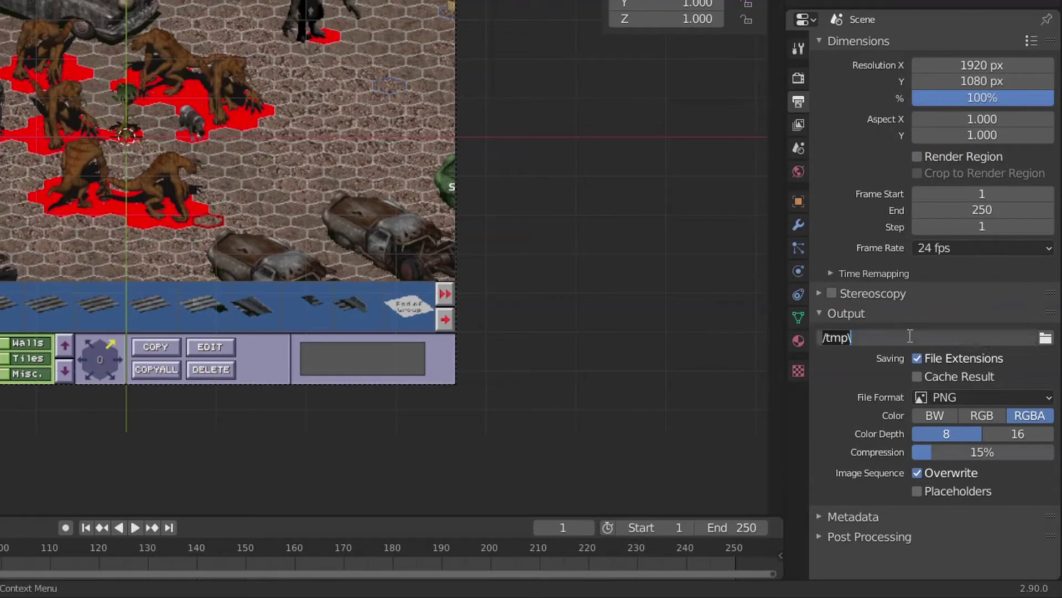
click(1045, 338)
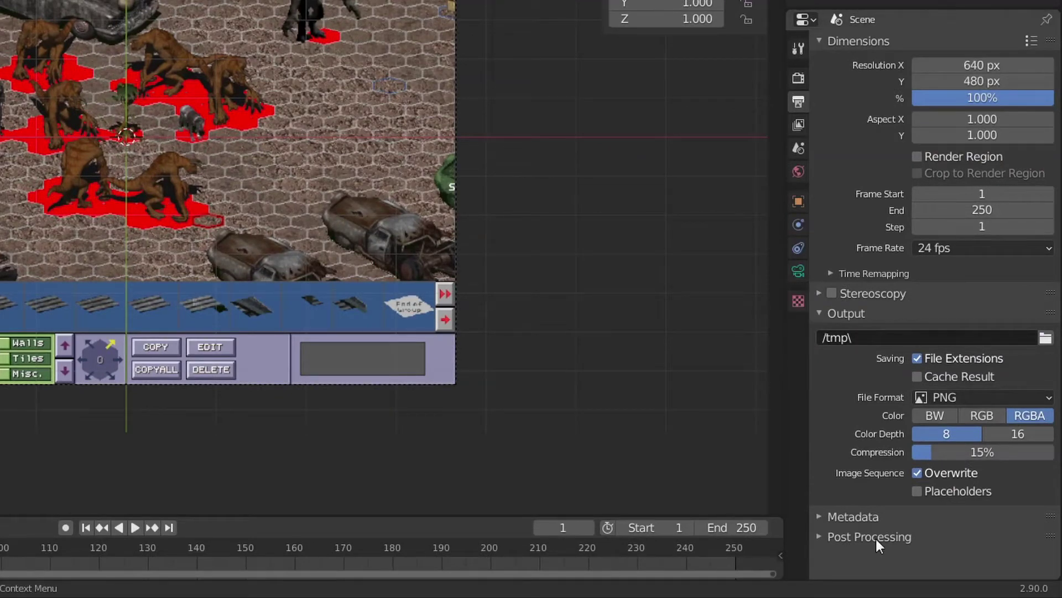
Reduce the Dither value in the output's post-processing settings to 0.00
click(875, 537)
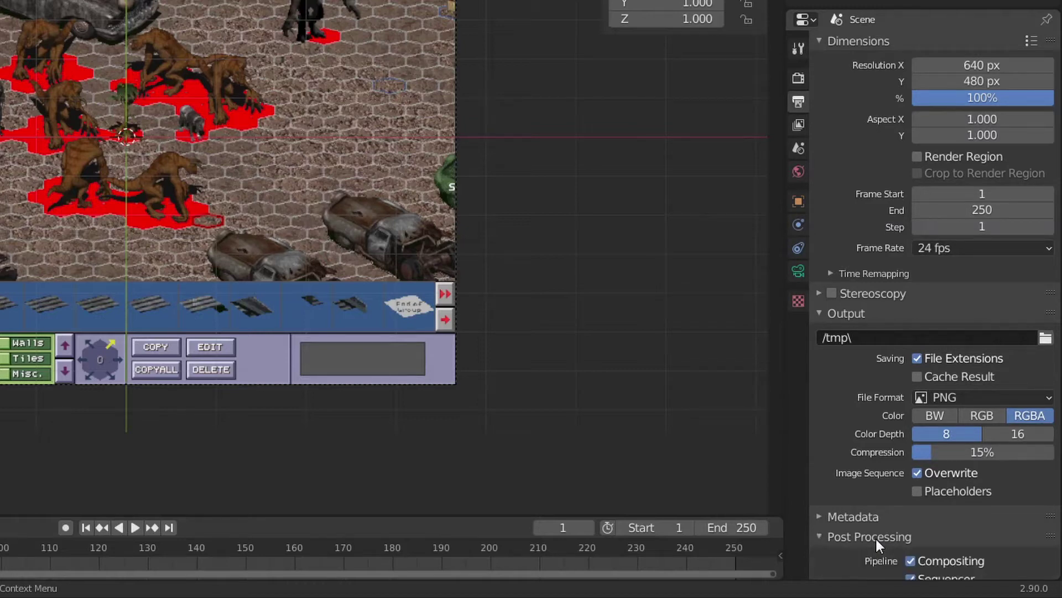
scroll(883, 531, down, 2)
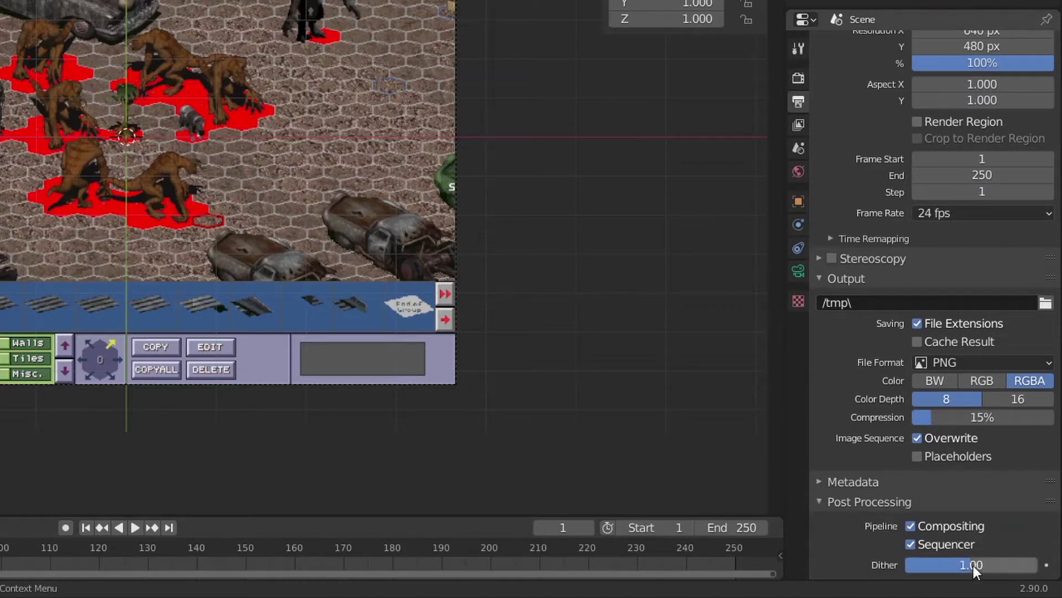
drag(973, 569, 907, 570)
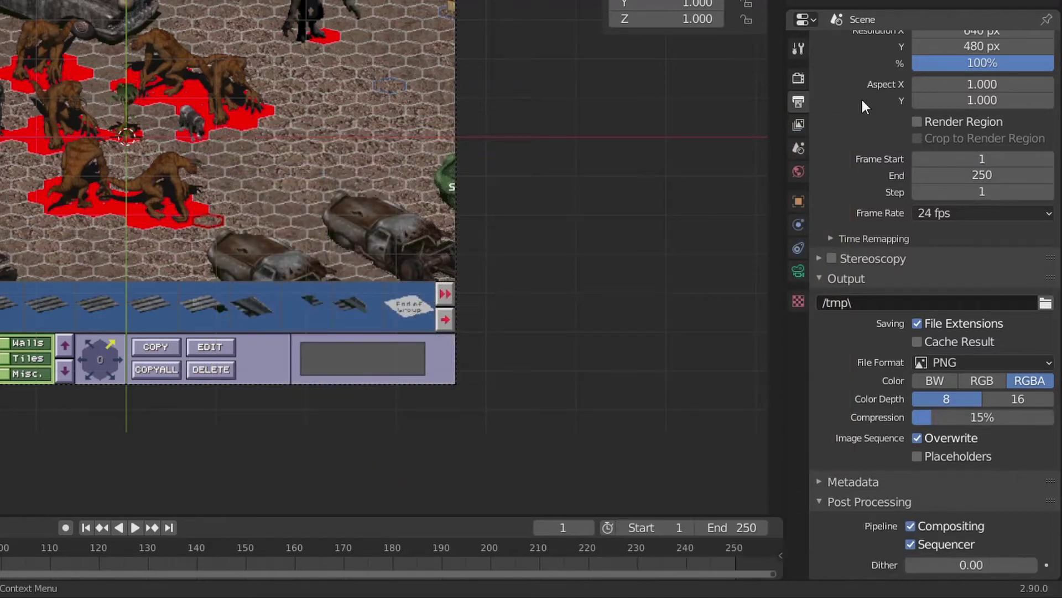
Enable the Transparent film option in the Eevee render settings
click(800, 78)
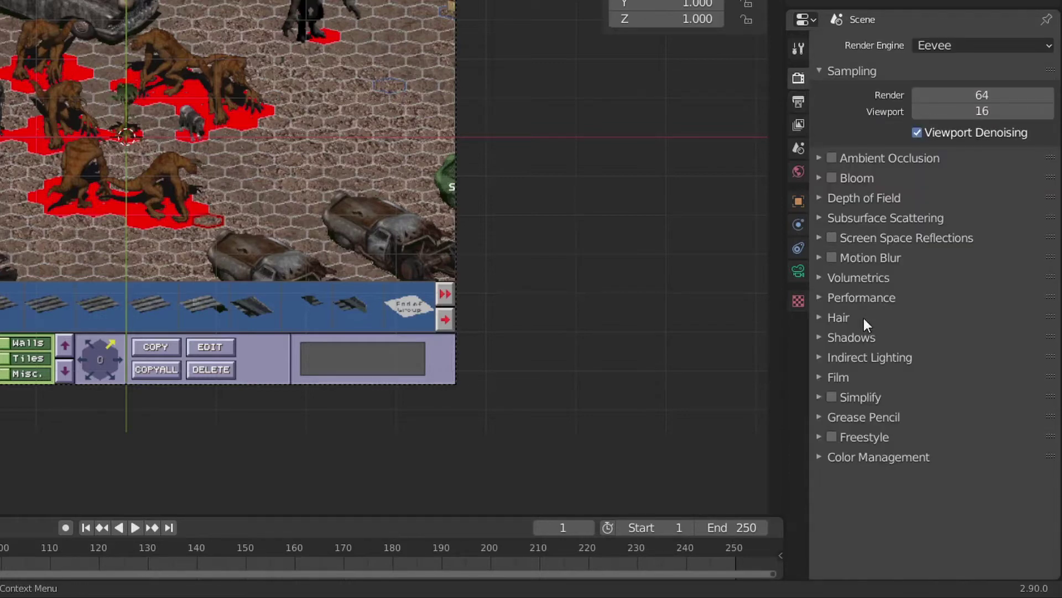
click(838, 378)
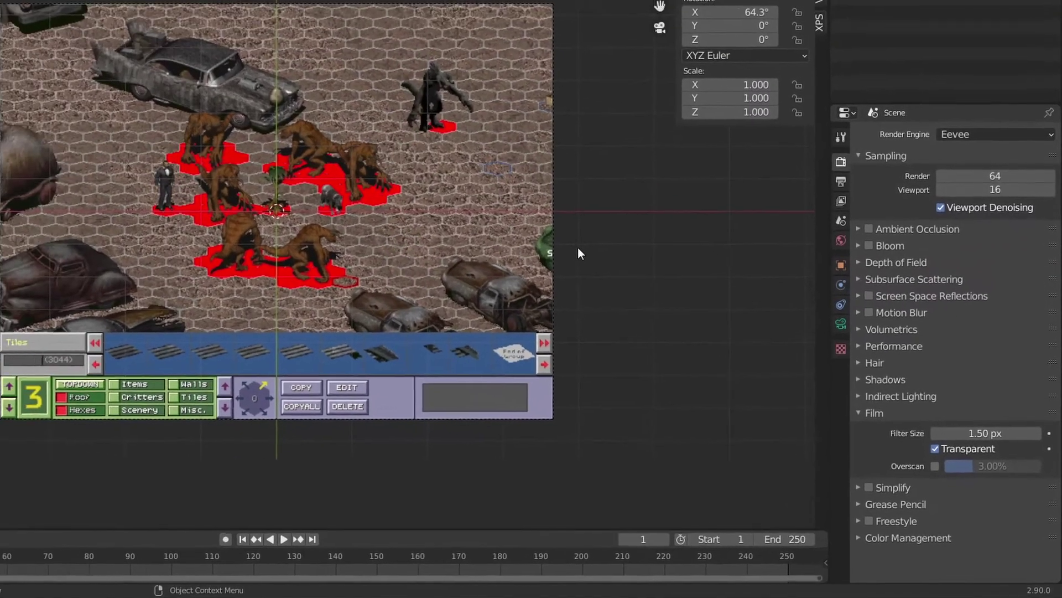
Leave the camera view, select the camera and snap the 3D cursor to the world origin
middle_drag(578, 243, 502, 247)
scroll(502, 248, down, 5)
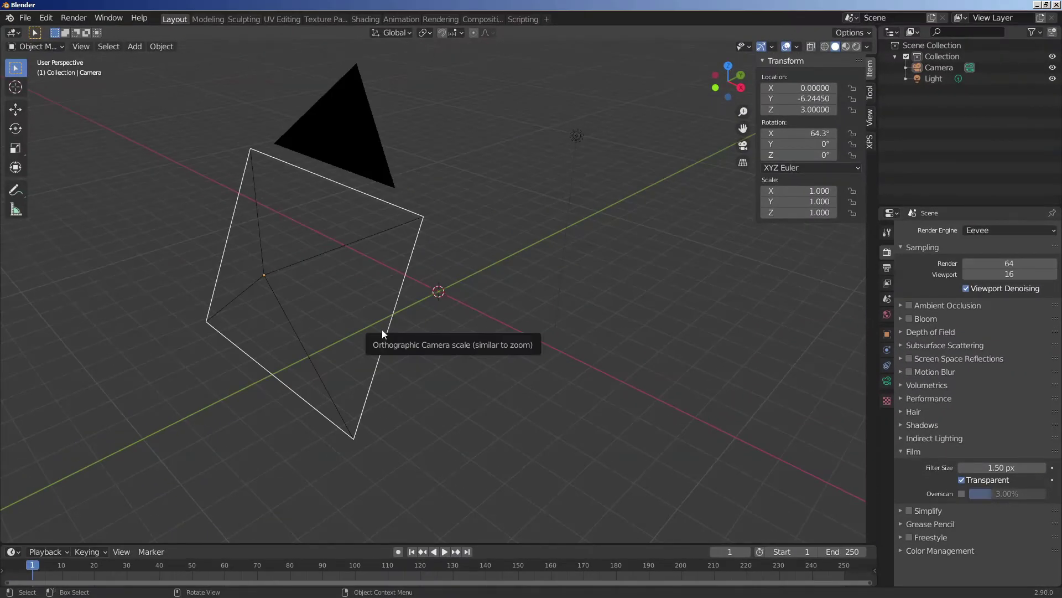
click(382, 330)
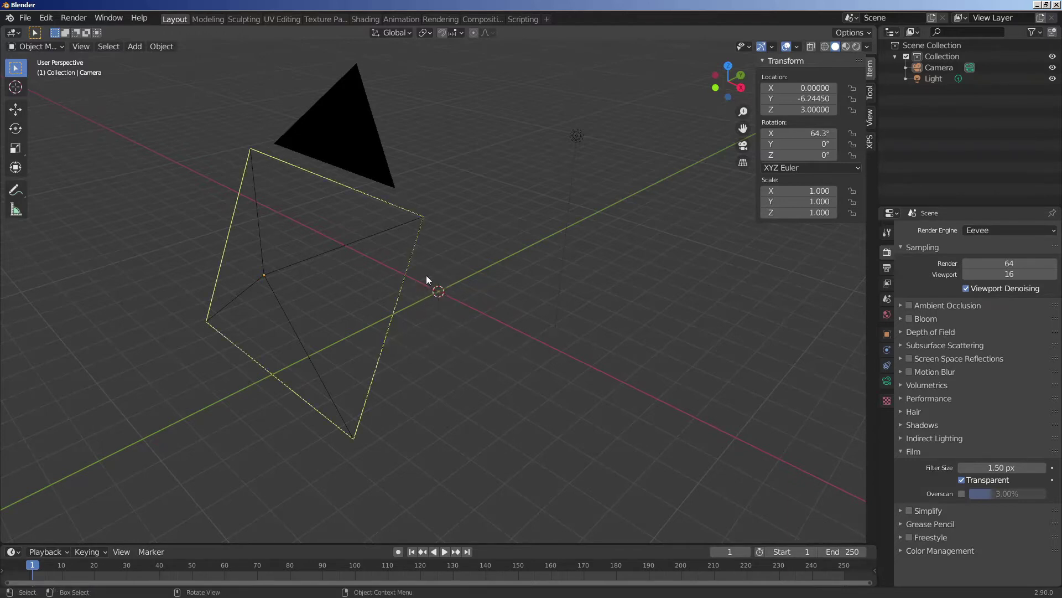
key(shift+s)
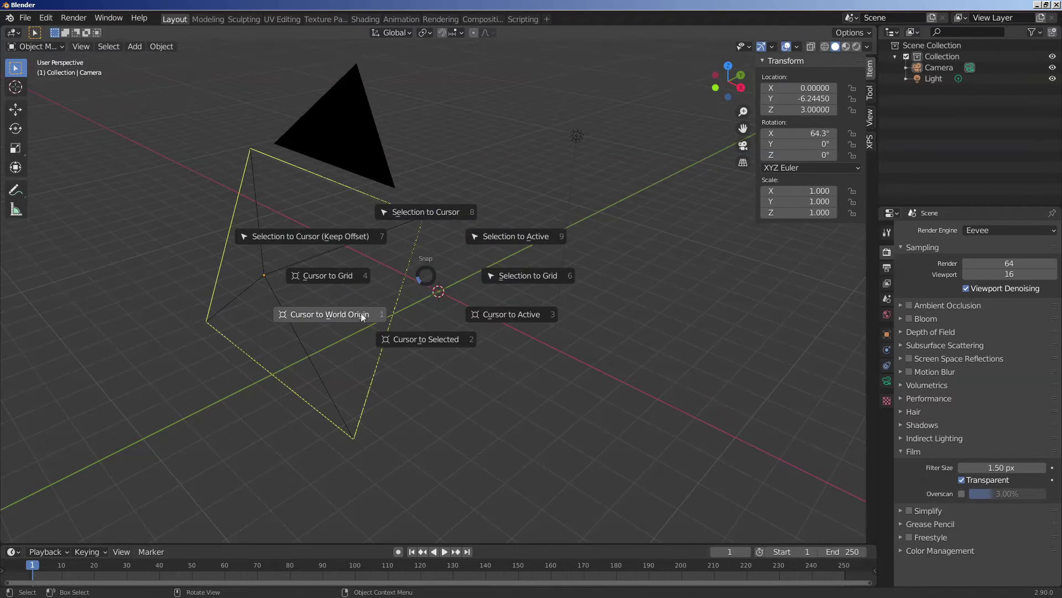
click(345, 316)
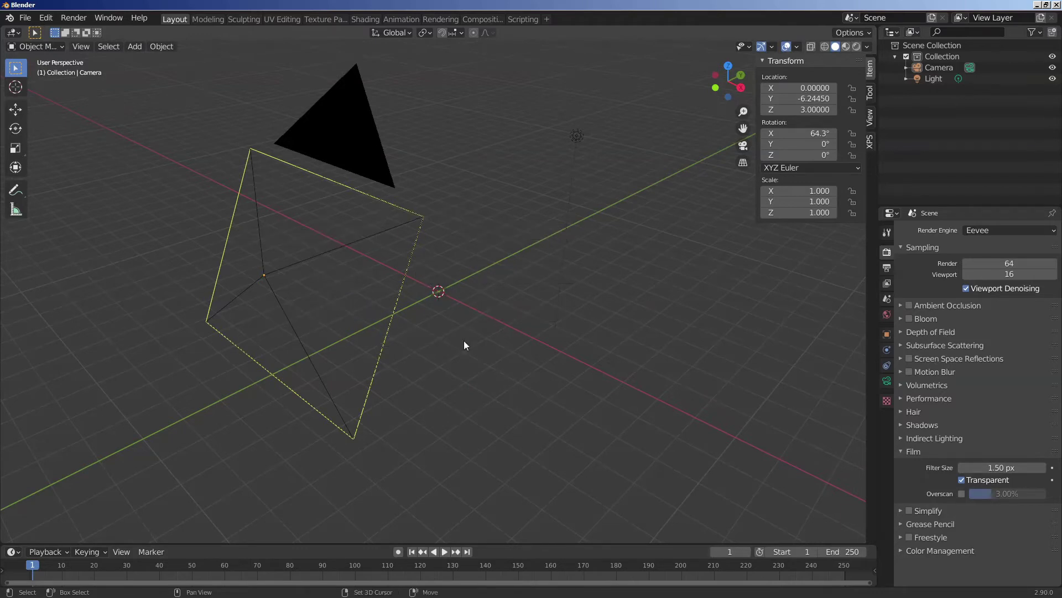
Add a Plain Axes empty at the world origin
key(shift+a)
mouse_move(449, 450)
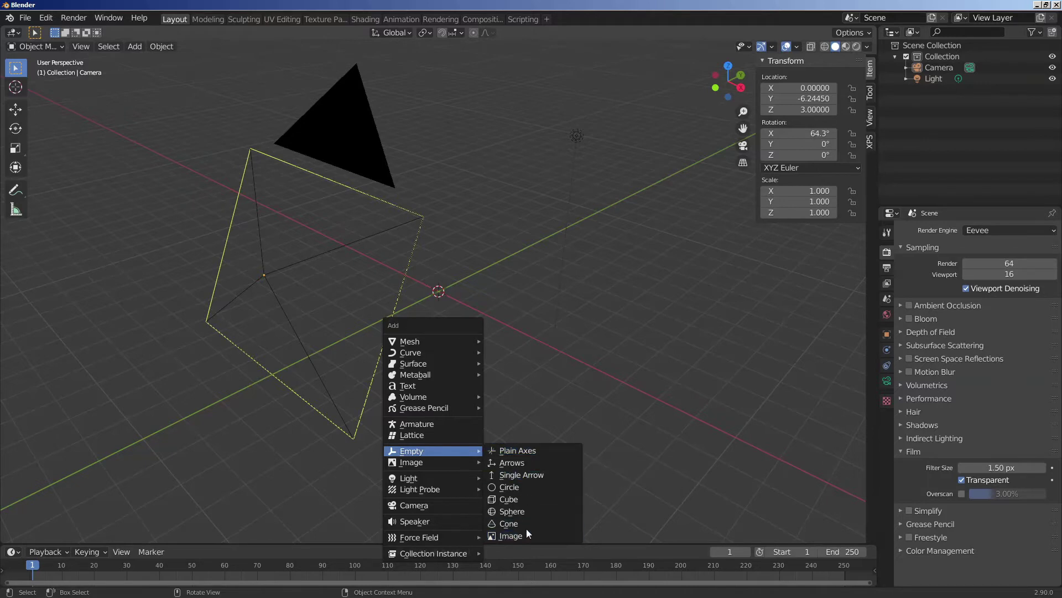
click(537, 450)
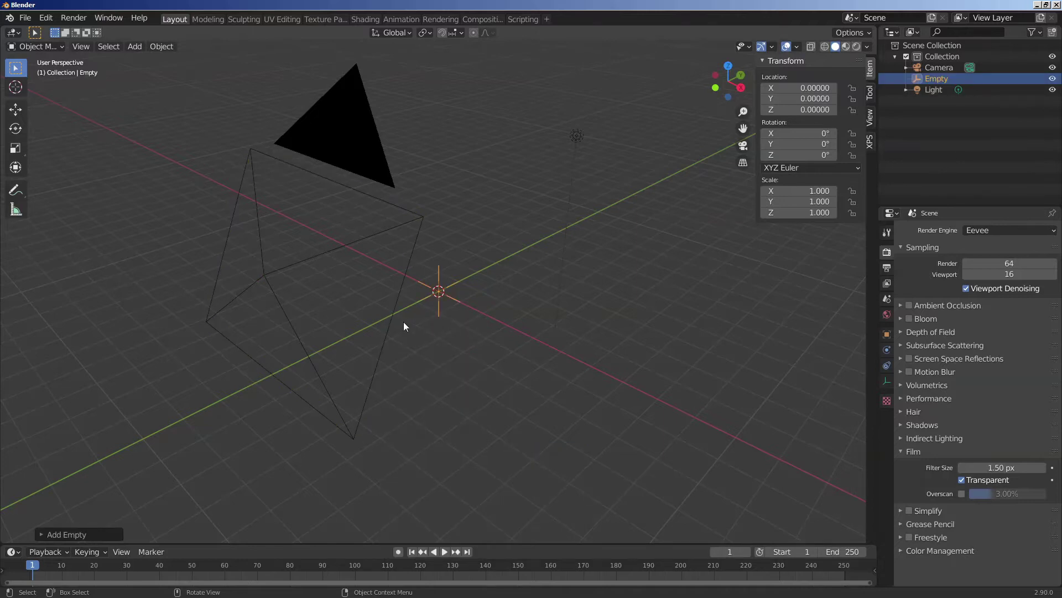
Parent the camera to the empty at the origin using the Object parenting option
click(389, 321)
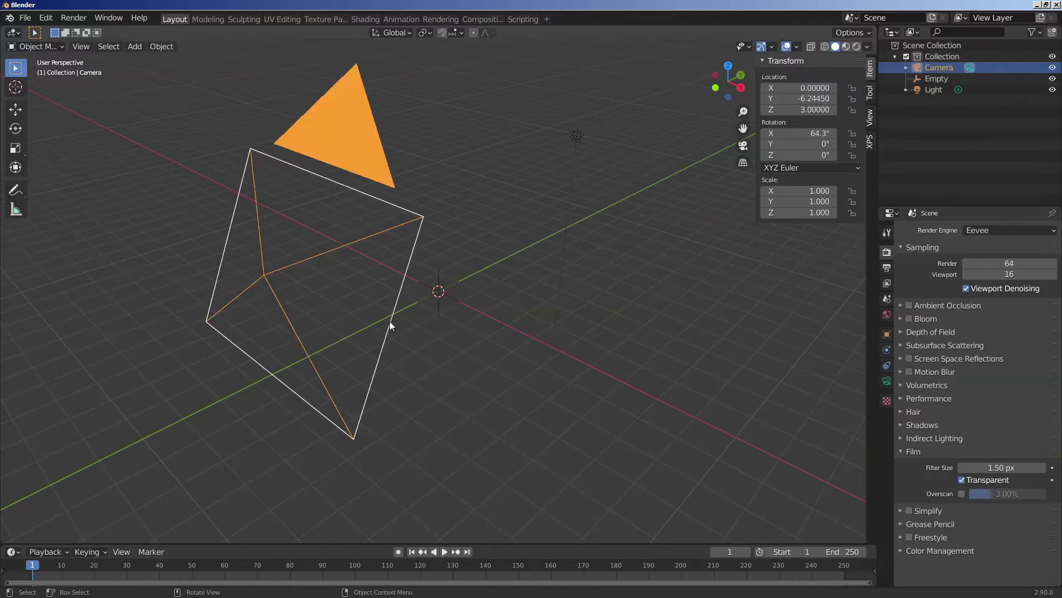
shift+click(443, 292)
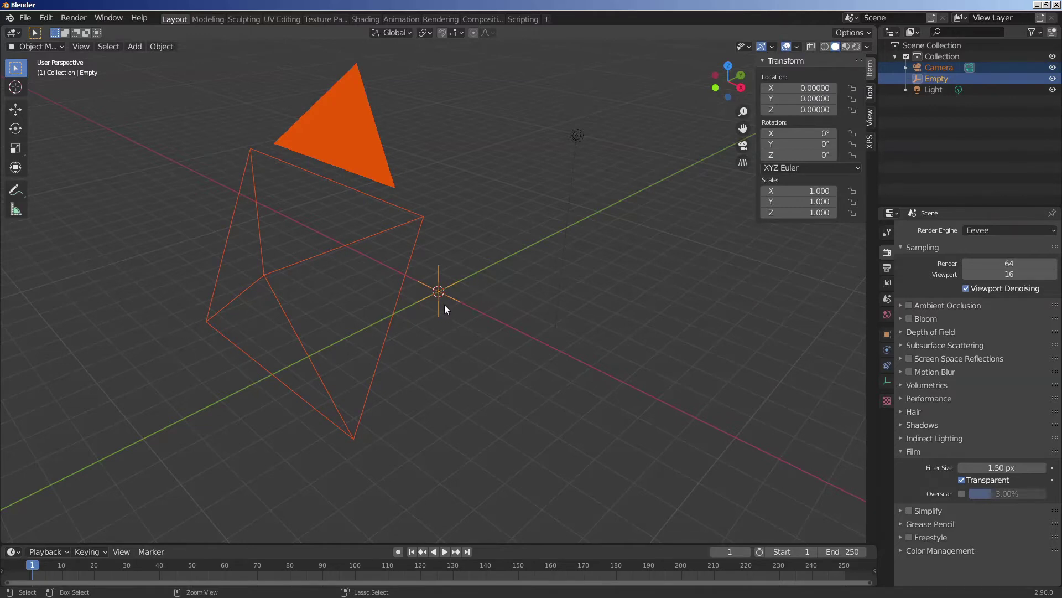
key(ctrl+p)
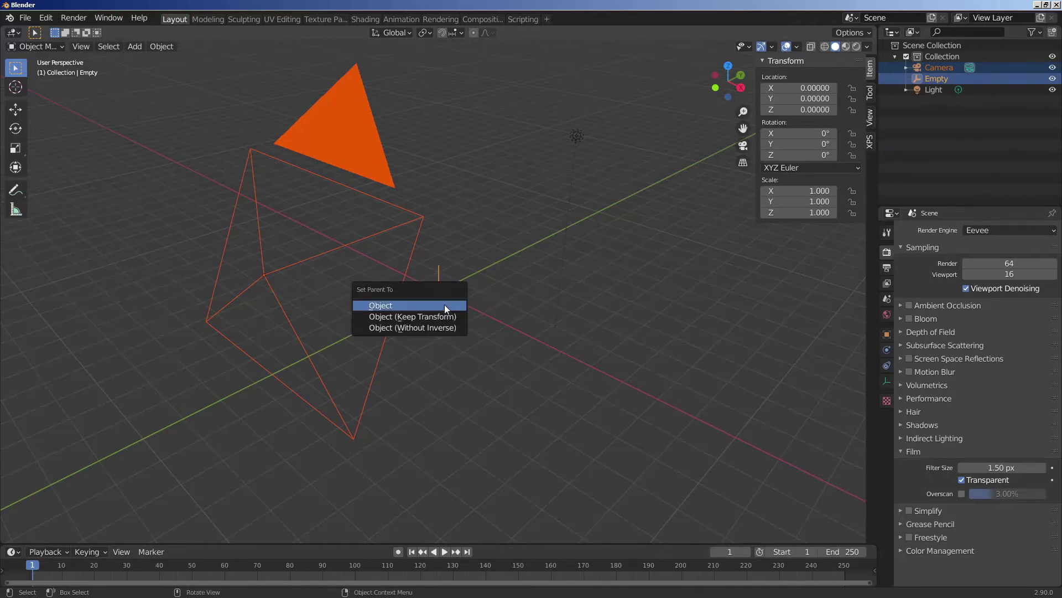
click(447, 309)
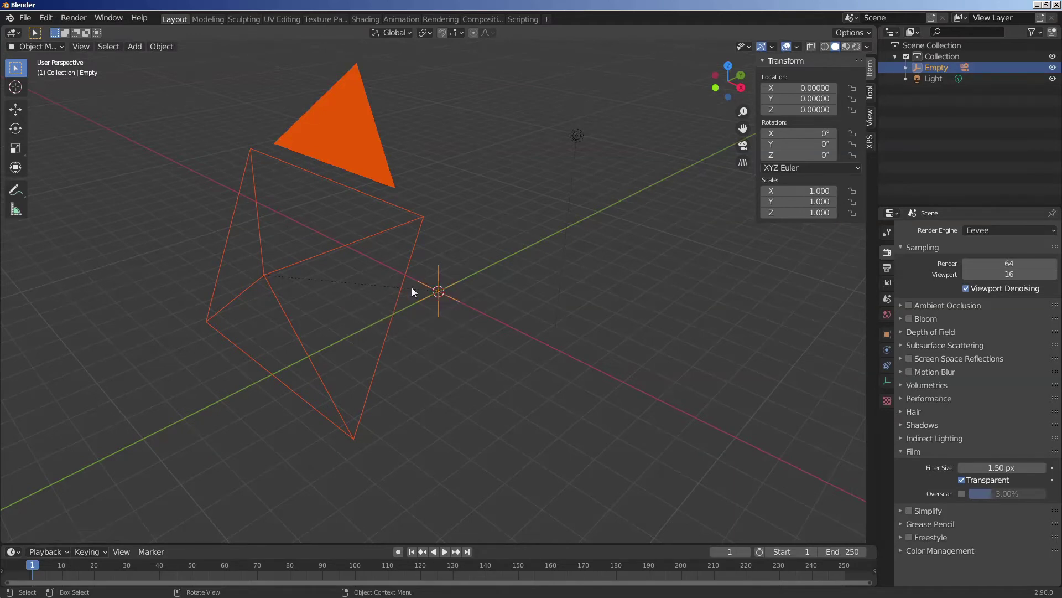
click(443, 296)
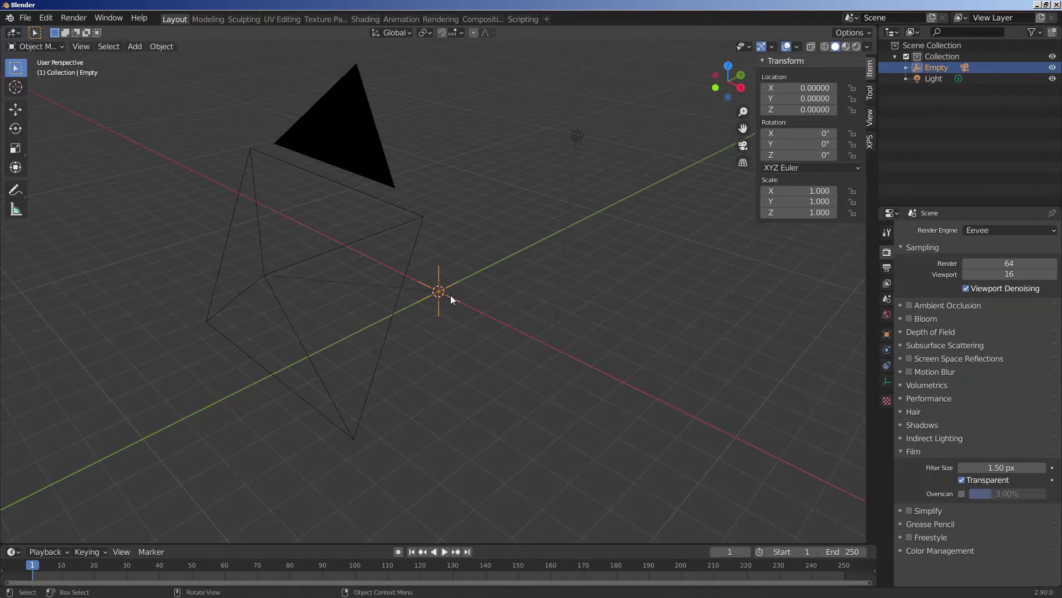
key(g)
right_click(482, 294)
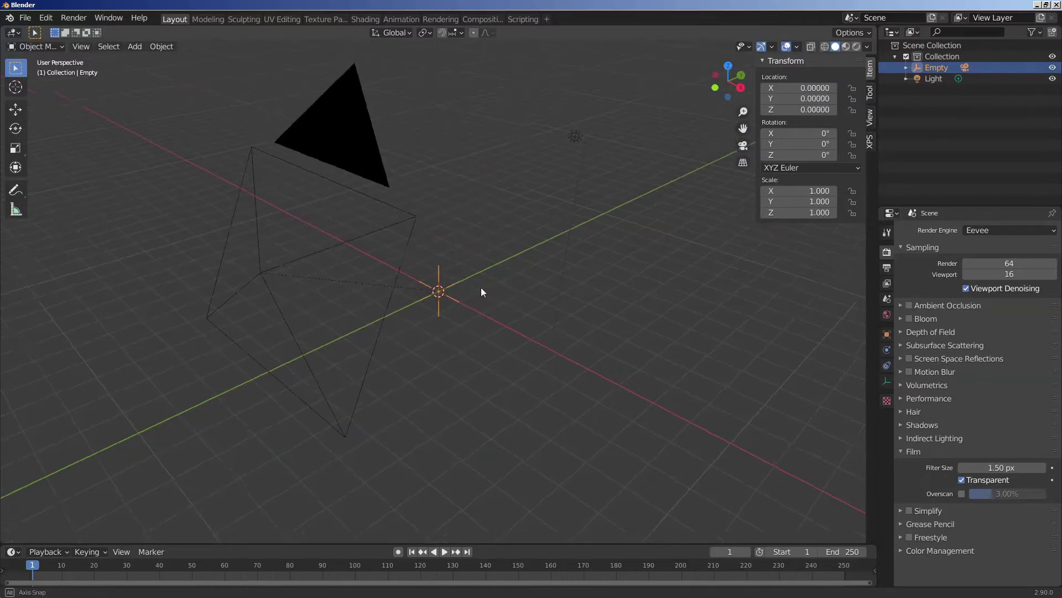
Duplicate the camera and its empty in place and set the copied empty's Z rotation to 60°
middle_drag(480, 287, 313, 264)
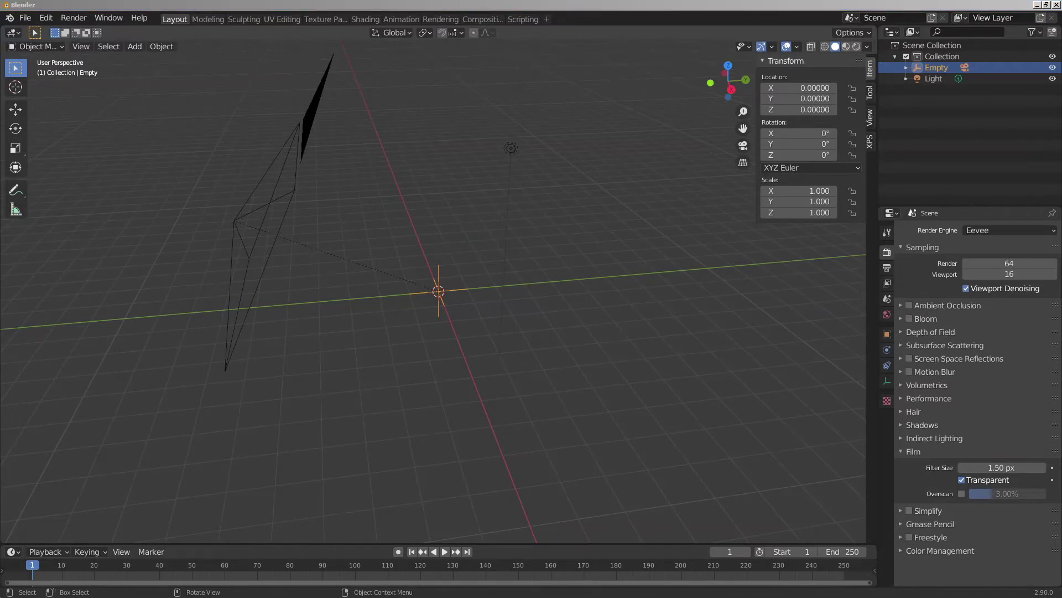
click(247, 247)
shift+click(428, 291)
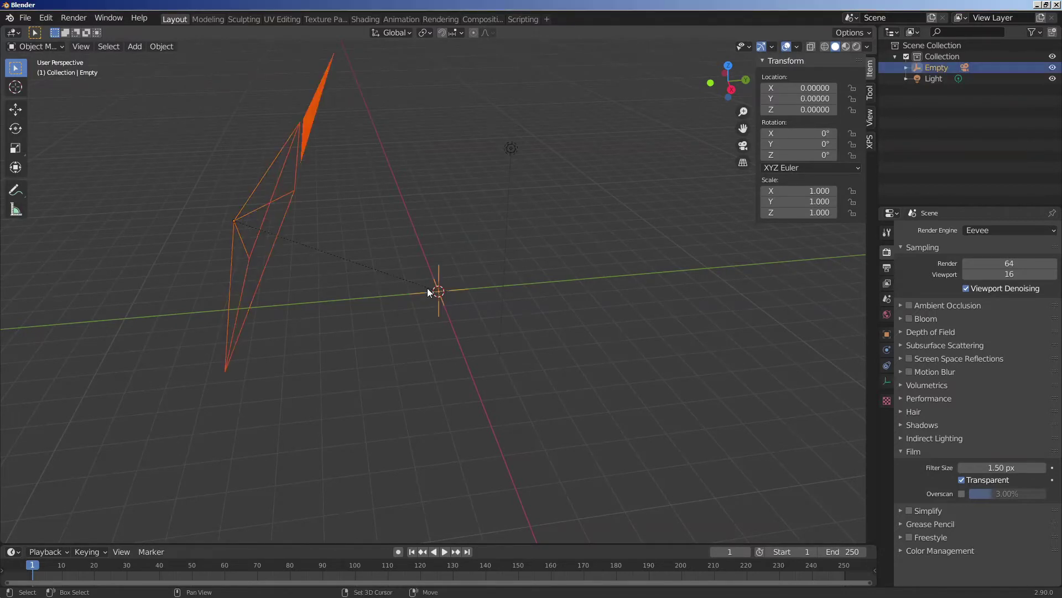
key(shift+d)
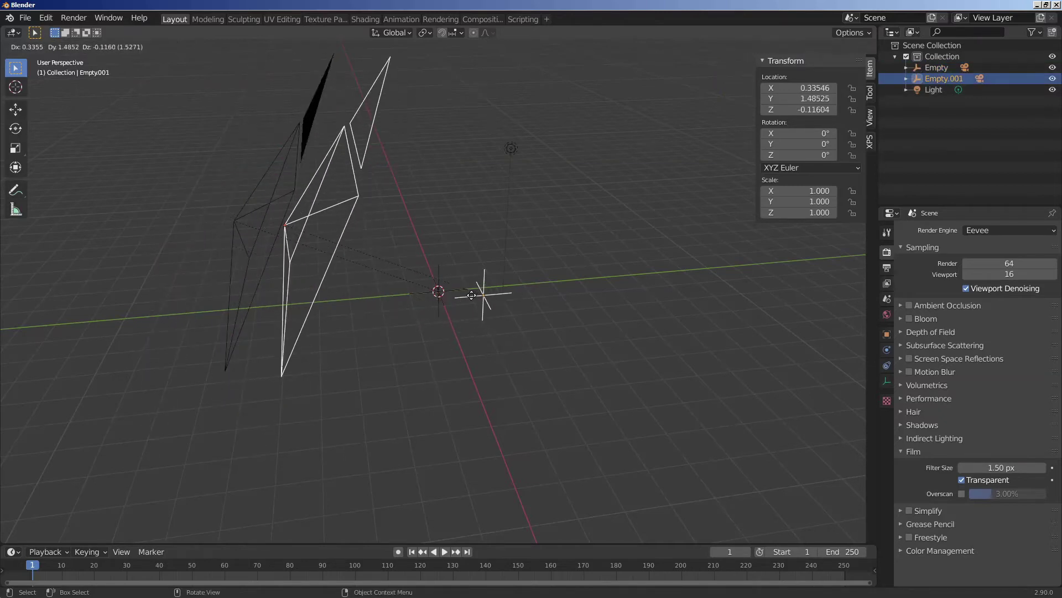
right_click(473, 294)
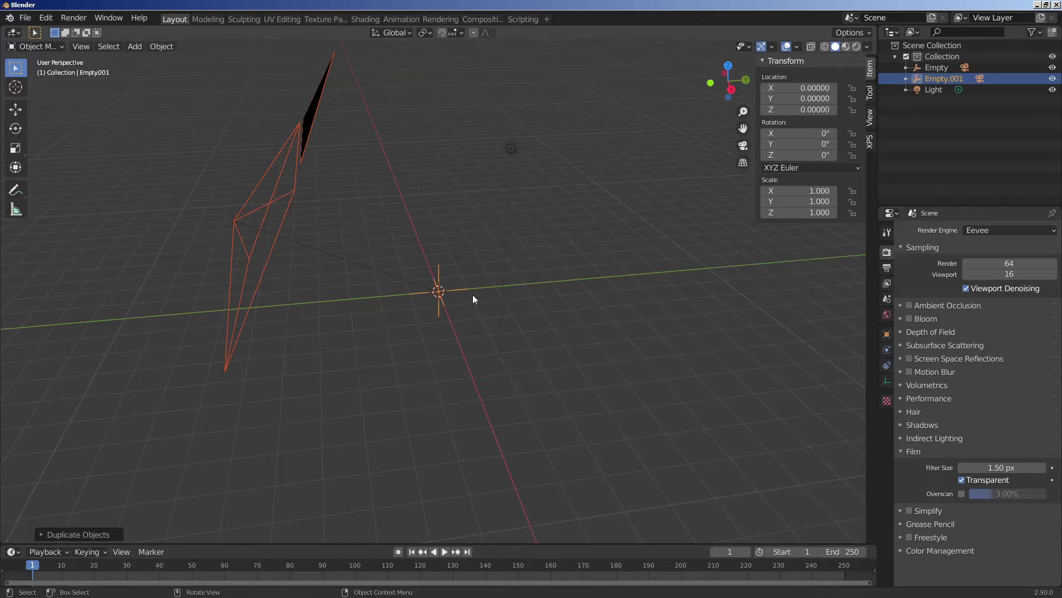
click(825, 154)
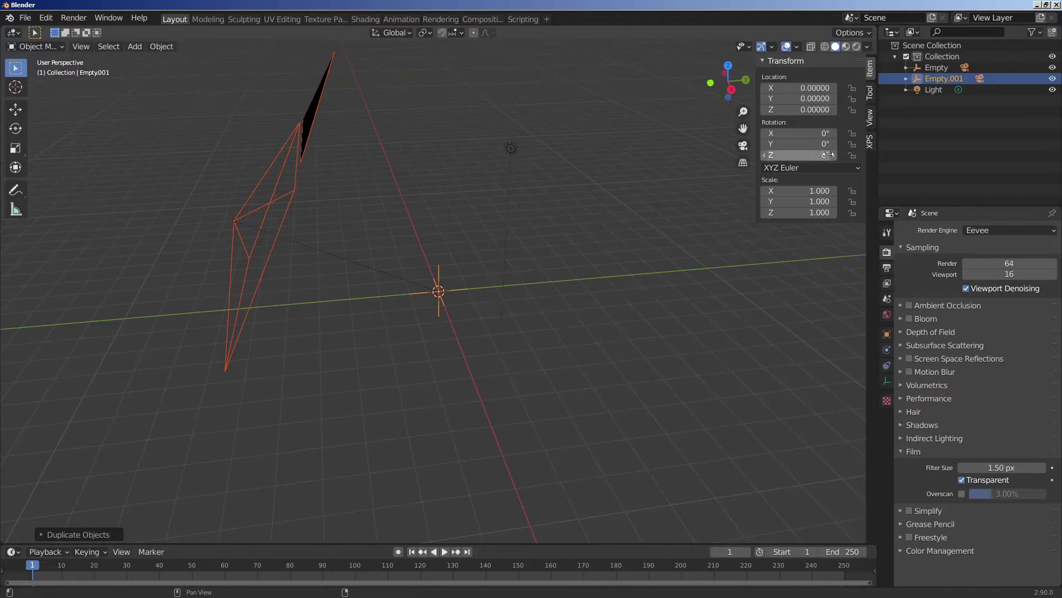
text(0d60)
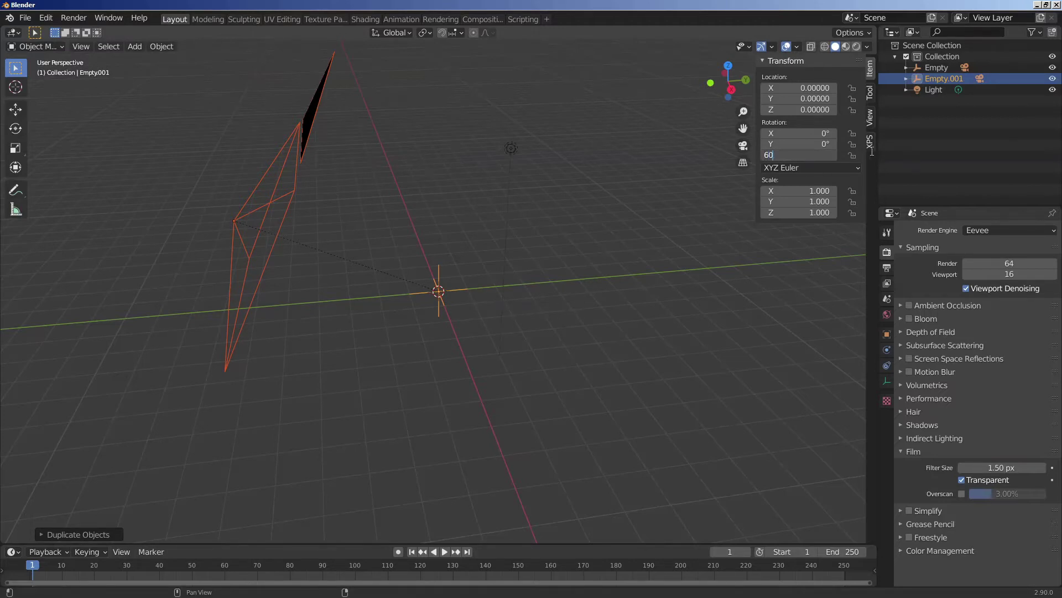
key(Return)
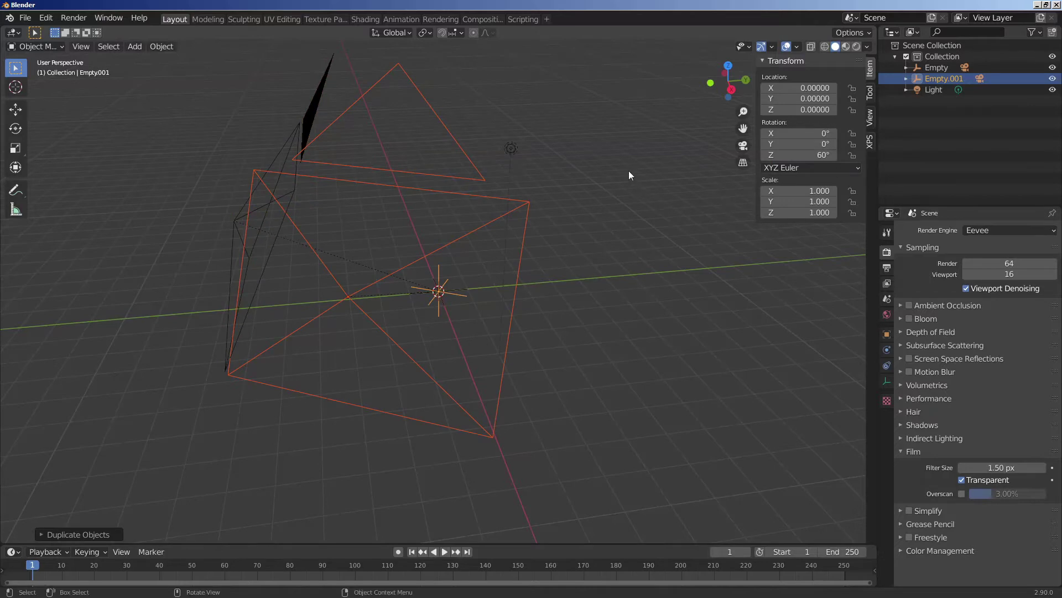
Duplicate the 60° camera and empty pair in place and set the new empty's Z rotation to 120°
middle_drag(628, 170, 594, 205)
key(shift+d)
right_click(593, 205)
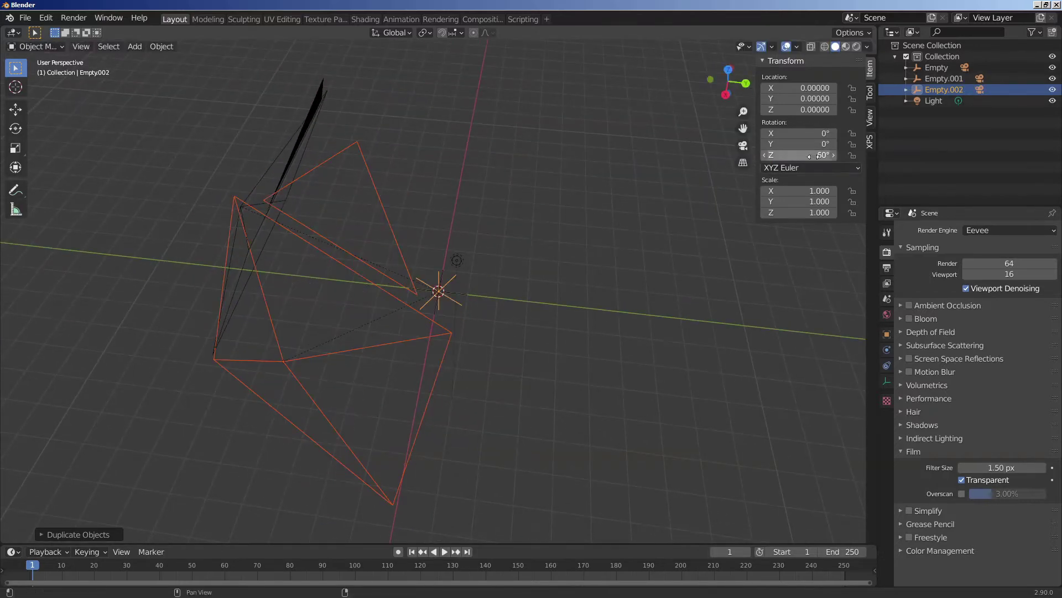
click(816, 155)
text(120)
key(Return)
Duplicate the 120° camera and empty pair in place and set the new empty's Z rotation to 180°
key(shift+d)
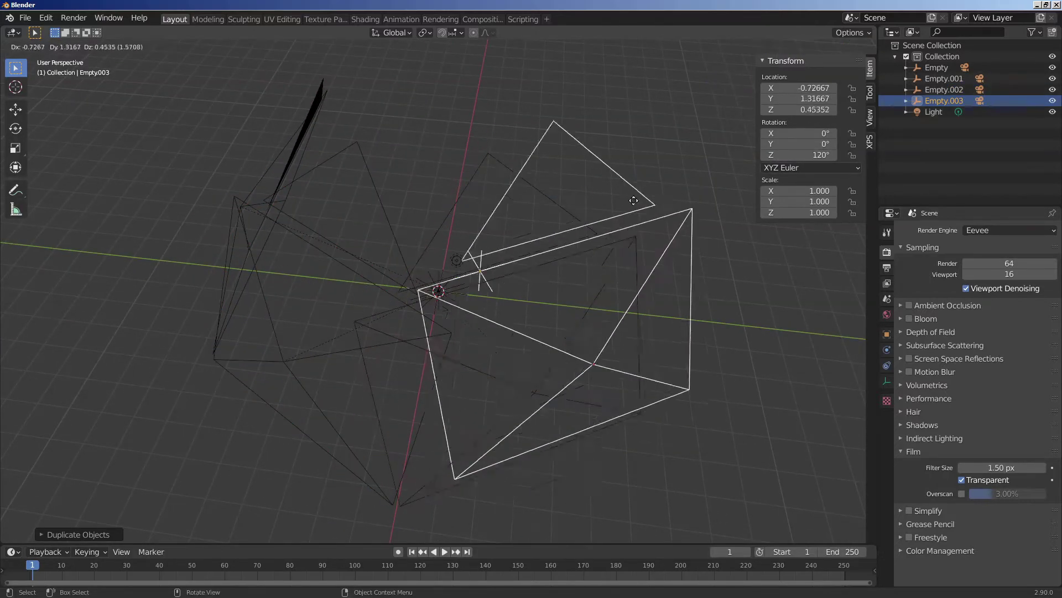
right_click(636, 202)
click(810, 155)
text(180)
key(Return)
Duplicate the 180° camera and empty pair in place and set the new empty's Z rotation to 240°
middle_drag(515, 207, 595, 202)
key(shift+d)
right_click(604, 202)
click(805, 156)
text(240)
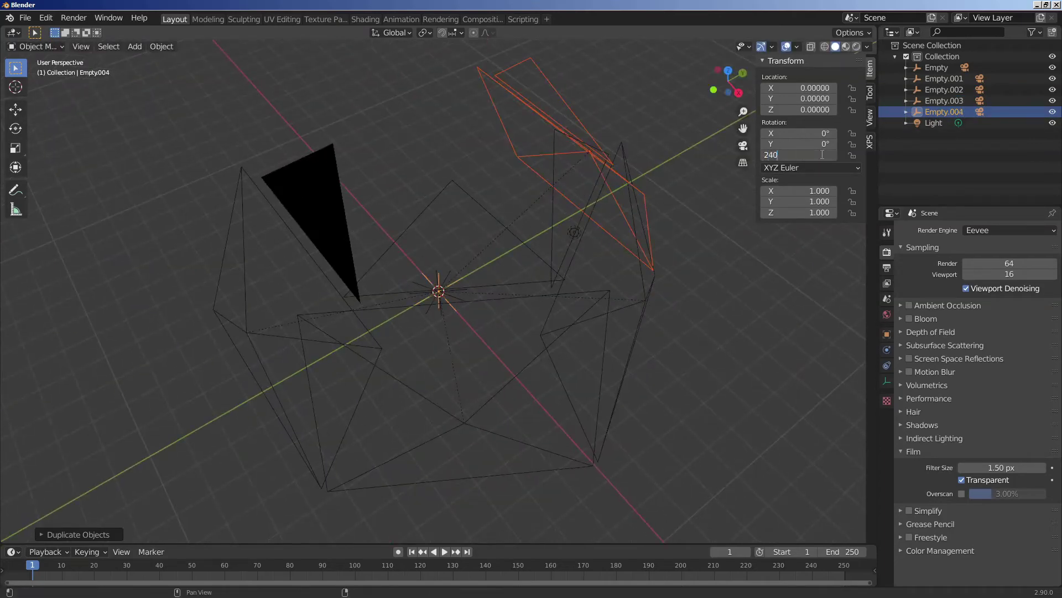
key(Return)
Duplicate the 240° camera and empty pair in place and set the new empty's Z rotation to 300°
key(shift+d)
right_click(658, 194)
click(803, 156)
text(300)
key(Return)
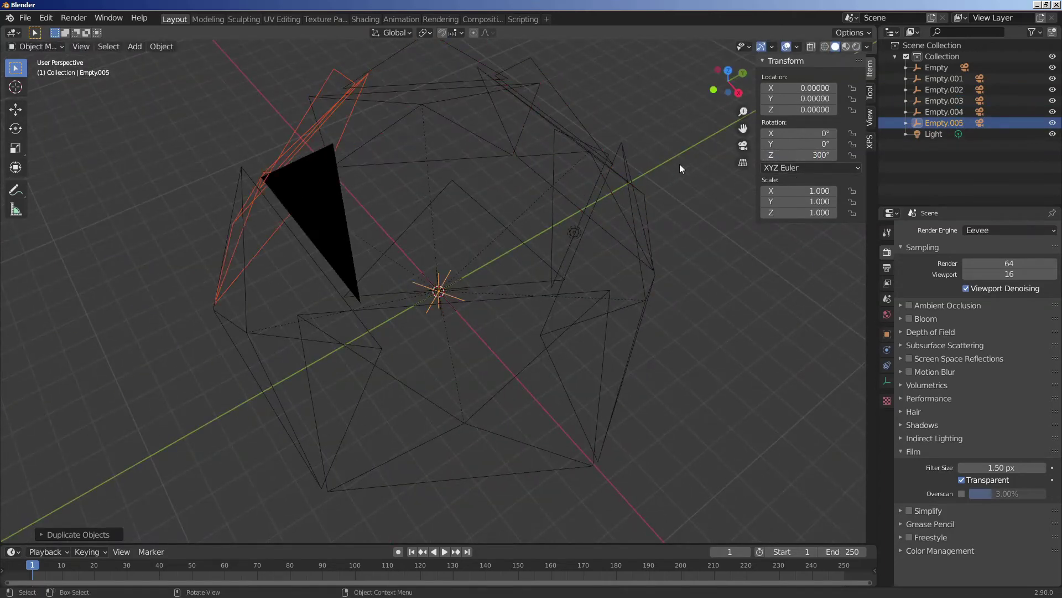
Select all cameras, empties and the light, and clear their parenting with Clear and Keep Transformation
middle_drag(680, 163, 435, 155)
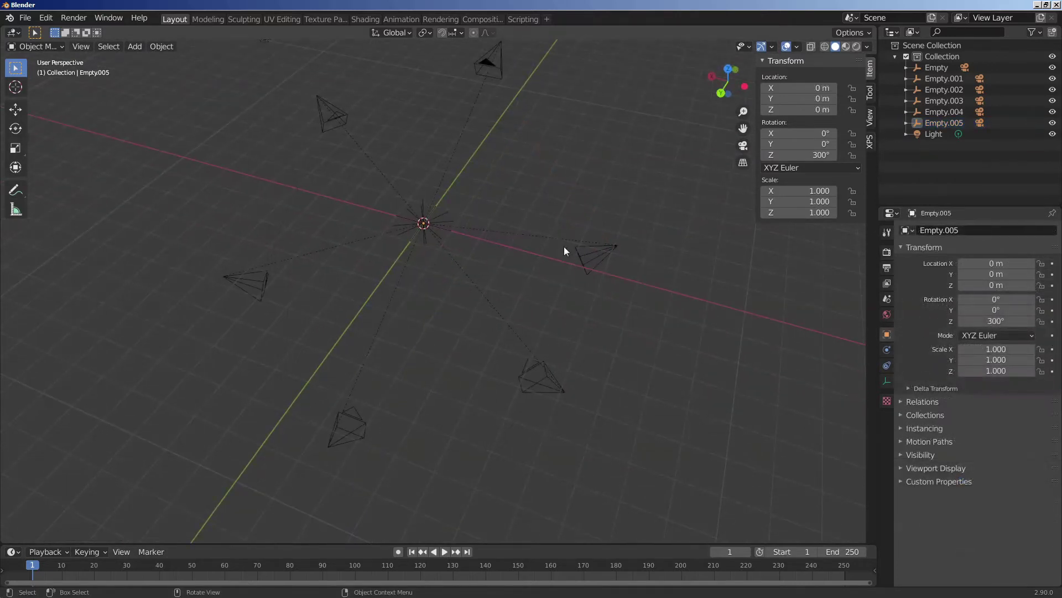
middle_drag(563, 247, 603, 192)
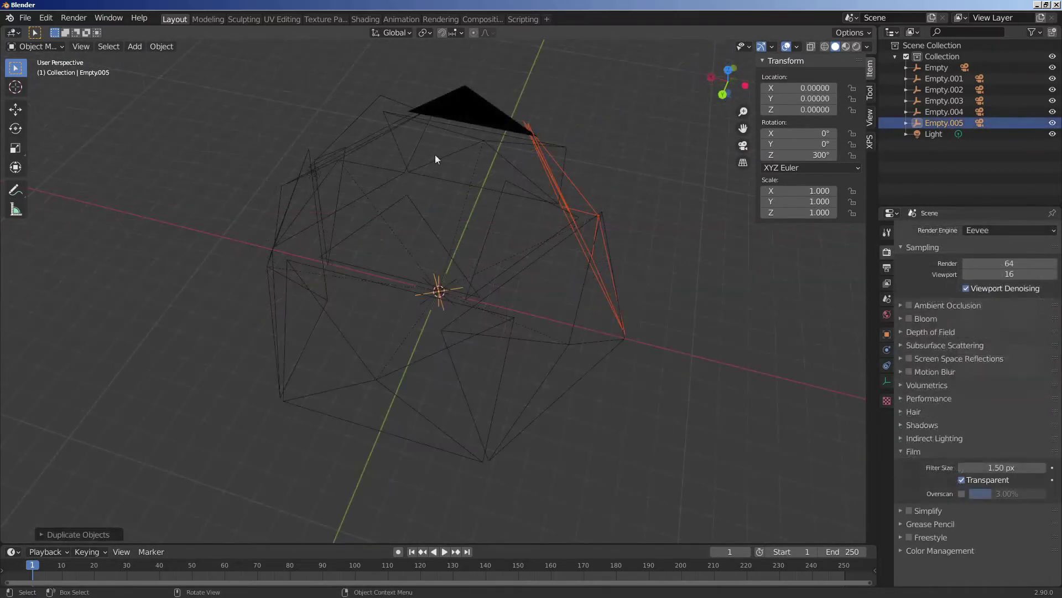
click(667, 421)
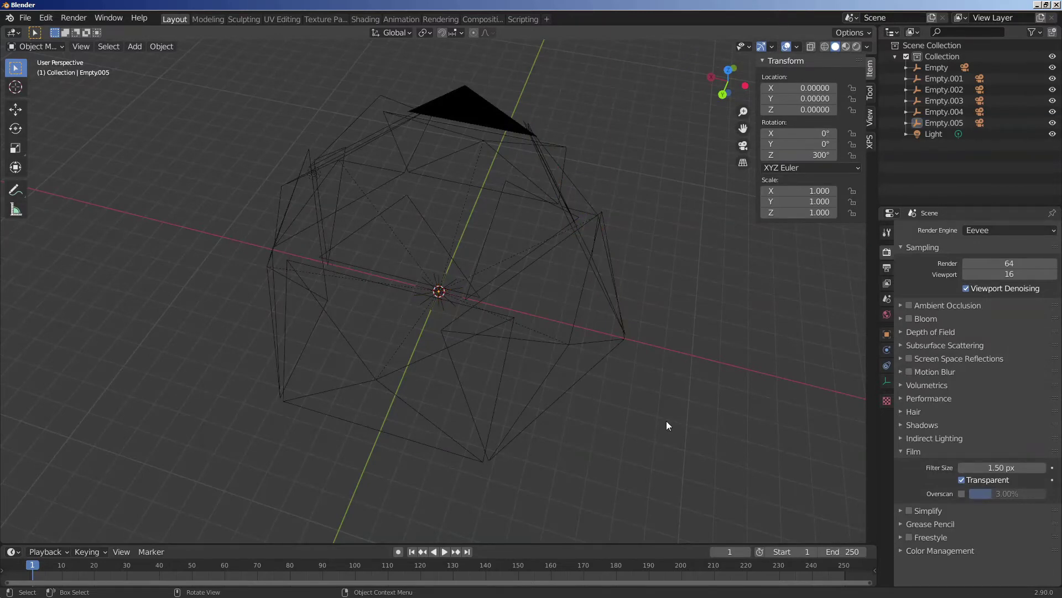
drag(667, 421, 225, 47)
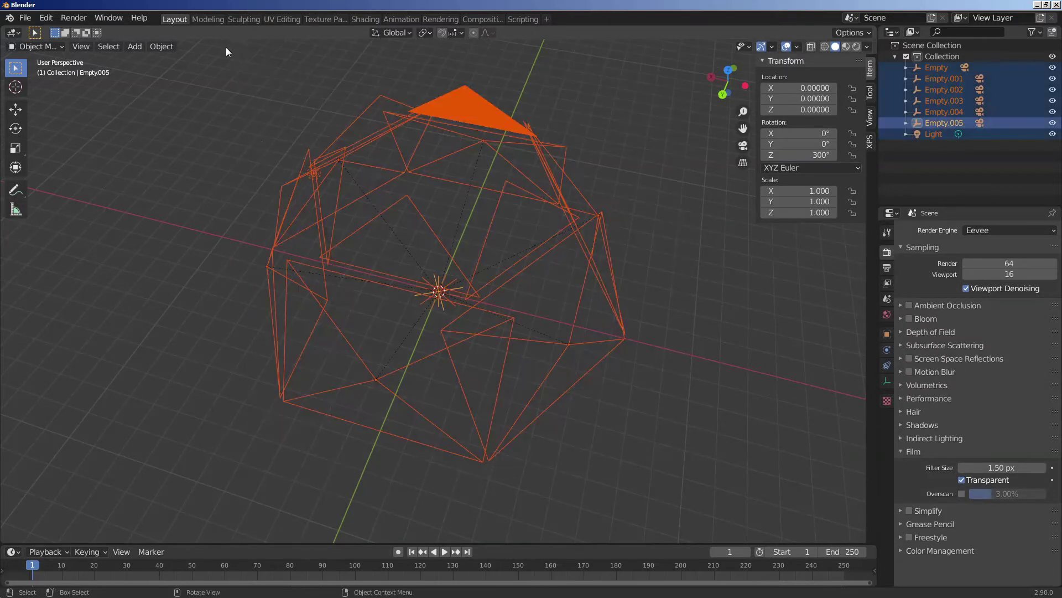
right_click(661, 251)
mouse_move(655, 238)
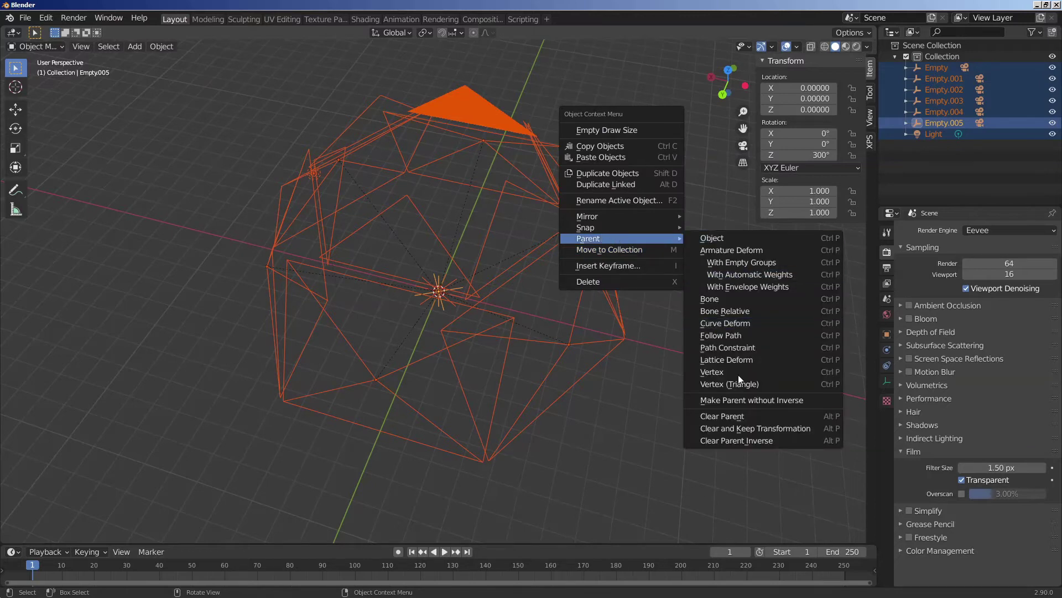
click(736, 428)
Move the light inside the camera ring to about X 2.64, Y 0.22, Z 5.70
middle_drag(661, 412, 546, 246)
scroll(547, 247, up, 6)
middle_drag(466, 204, 482, 249)
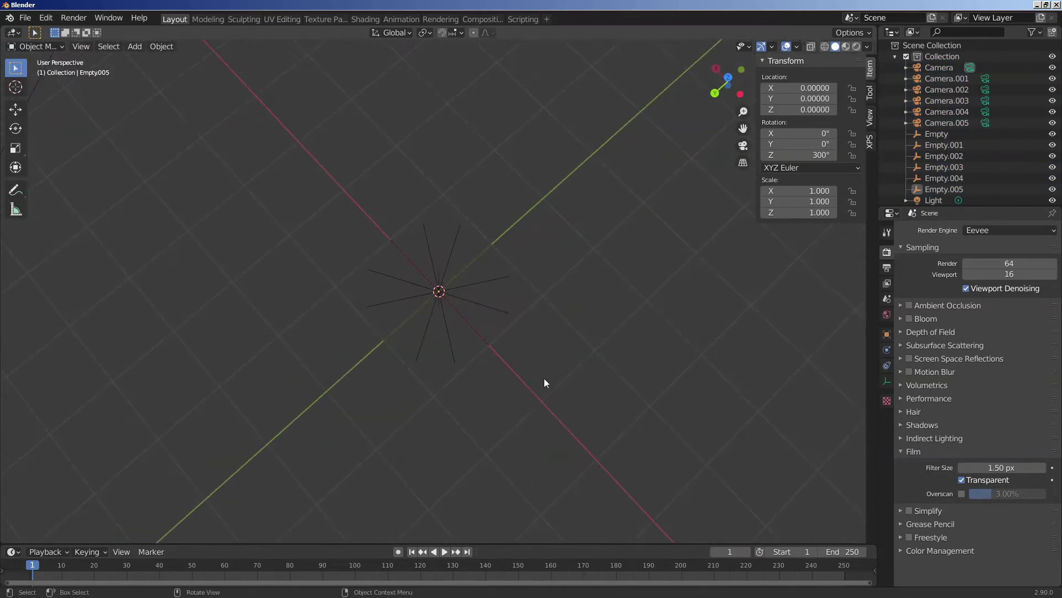
drag(543, 377, 331, 201)
scroll(331, 201, down, 8)
middle_drag(331, 200, 409, 233)
click(371, 208)
key(g)
click(424, 233)
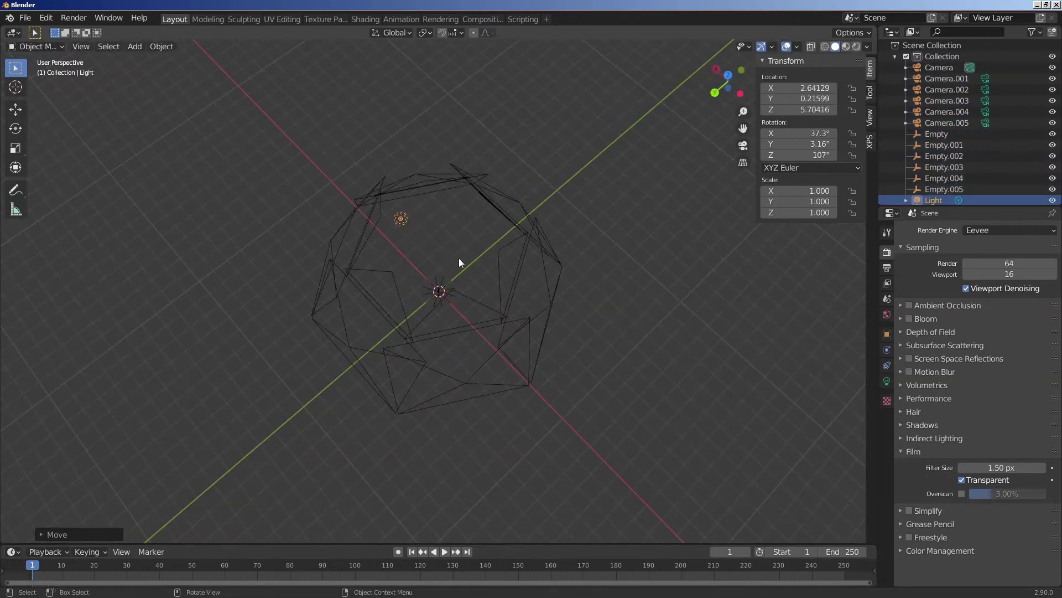
Delete all six empties at the world origin and select Camera.001
drag(460, 258, 426, 308)
middle_drag(426, 308, 453, 283)
click(453, 283)
drag(474, 310, 428, 279)
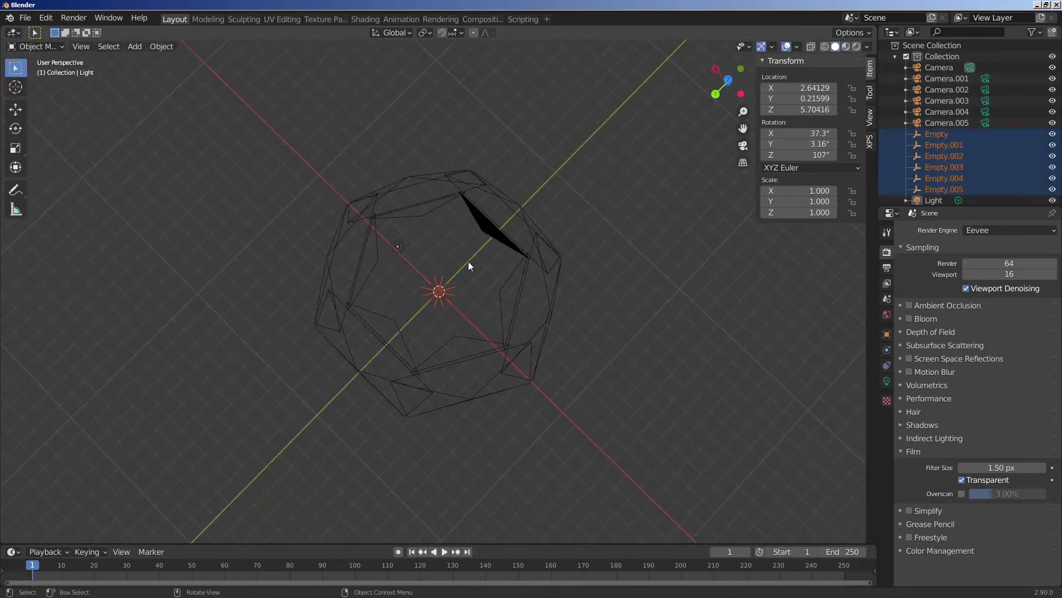
right_click(444, 288)
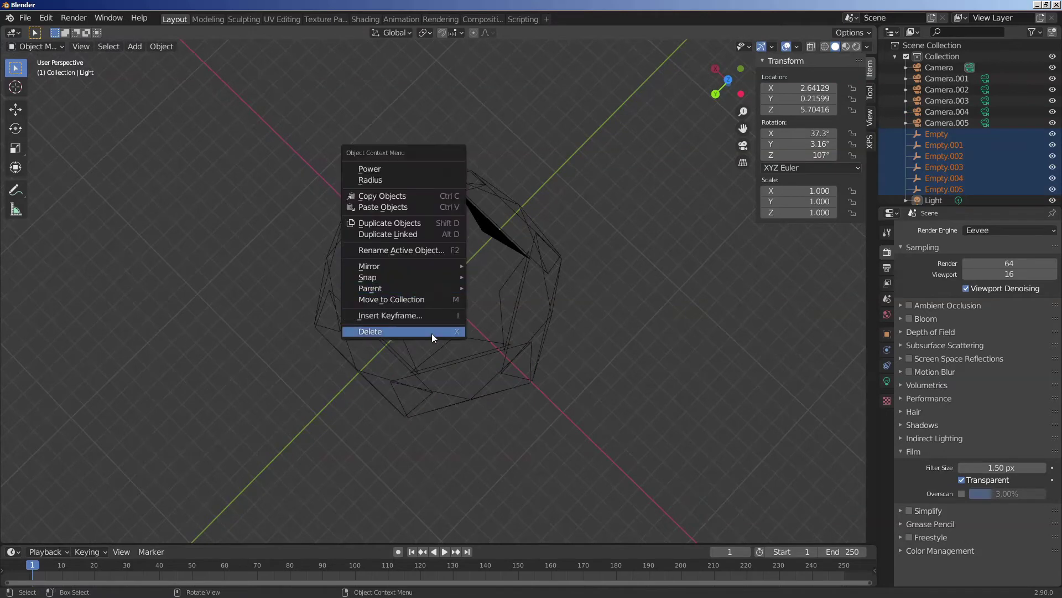
click(403, 331)
click(947, 79)
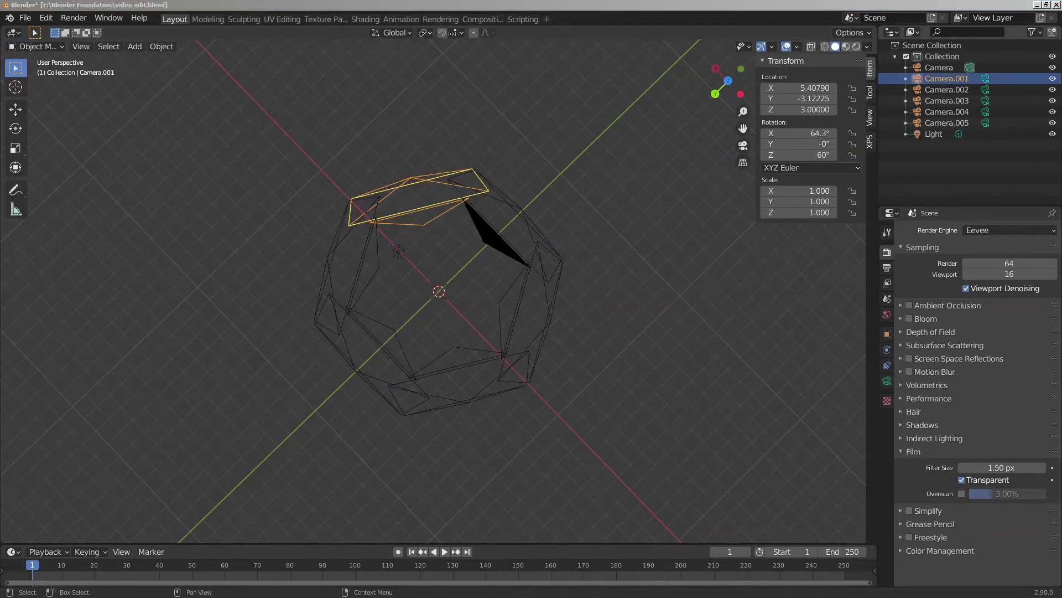
Import the XNALara/XPS model xps.xps from the Models\deathclaw folder
click(26, 18)
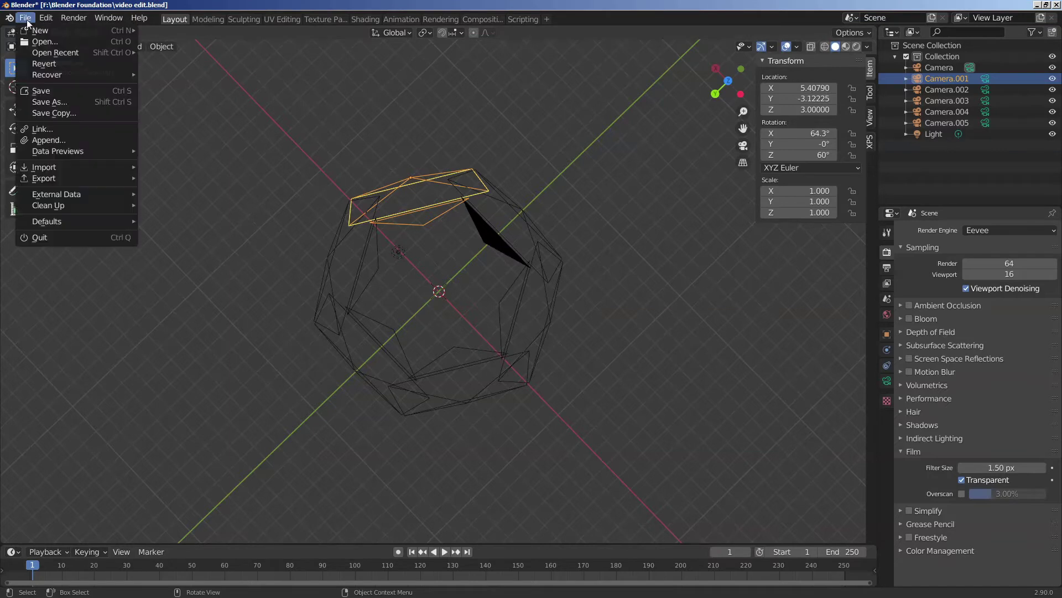
mouse_move(78, 171)
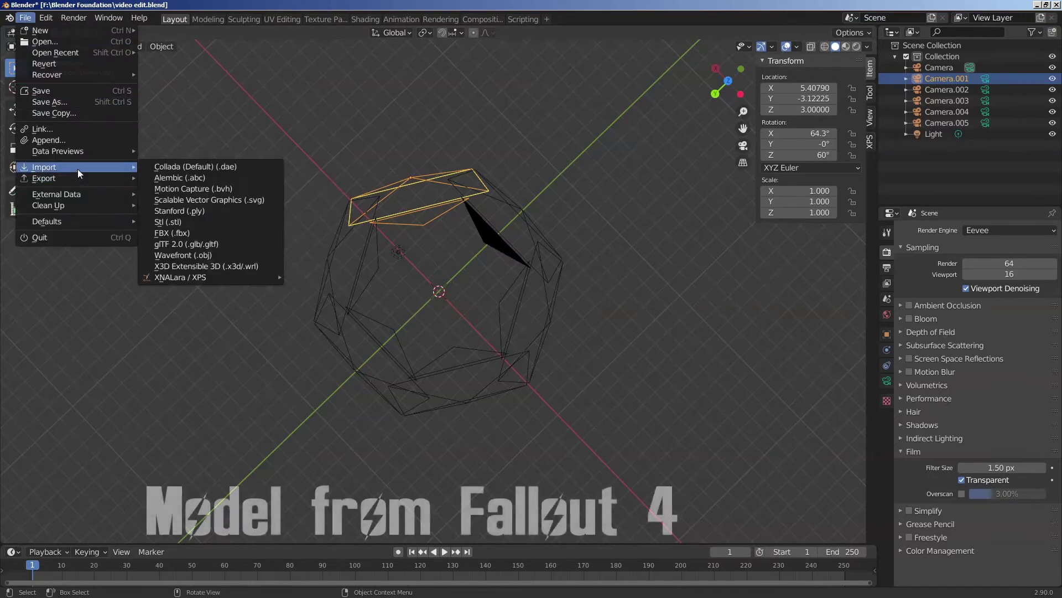
mouse_move(207, 277)
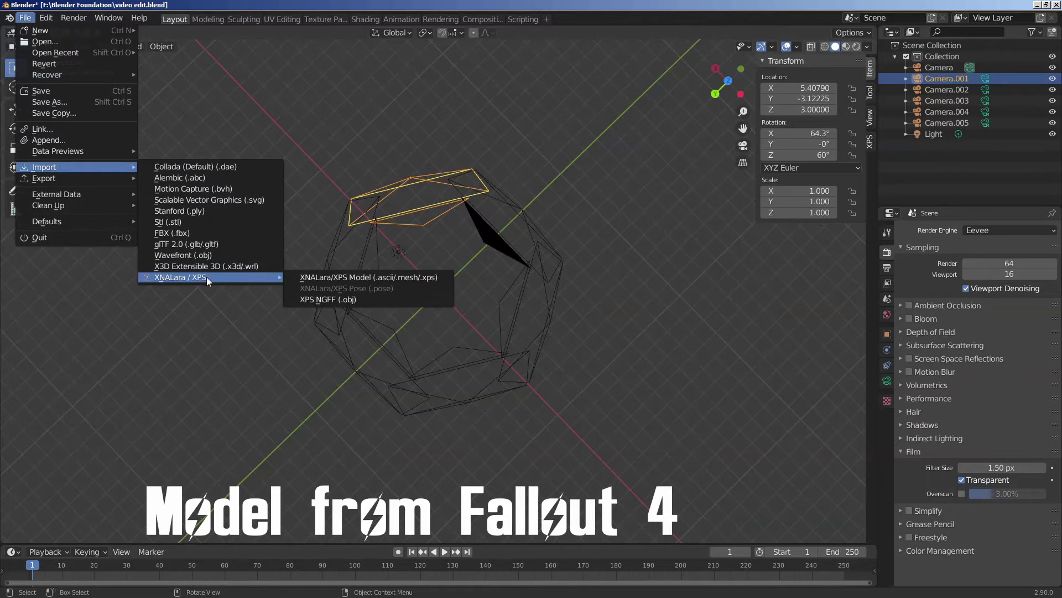
click(311, 277)
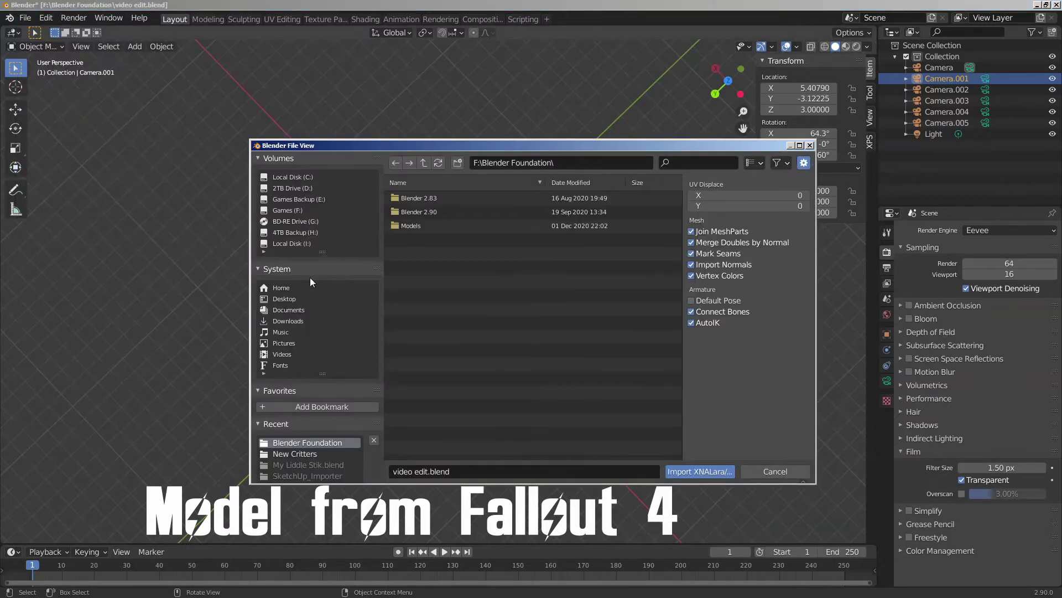
double_click(417, 226)
double_click(426, 282)
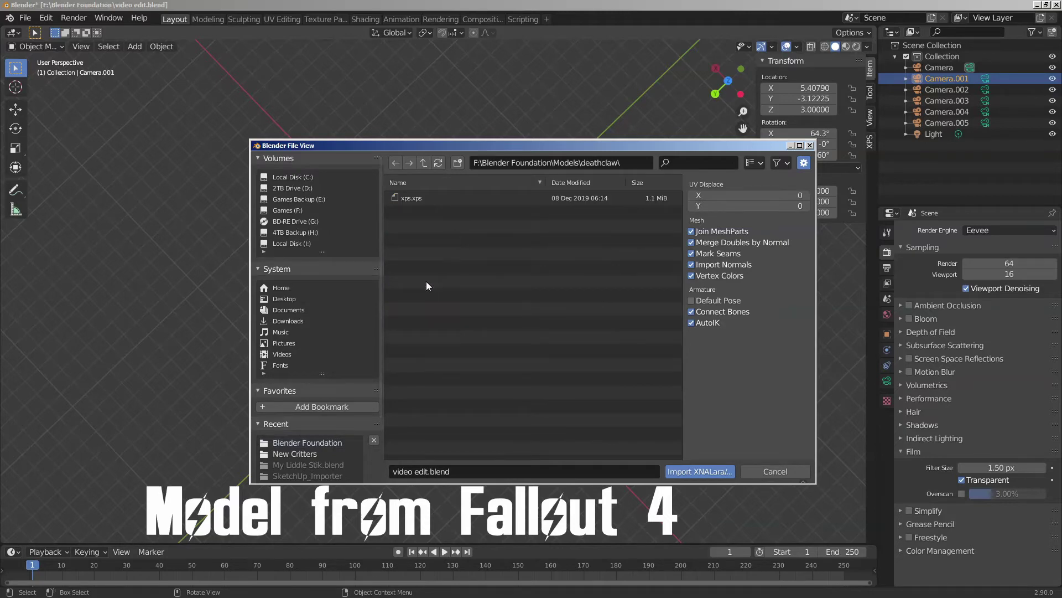
click(414, 198)
click(700, 471)
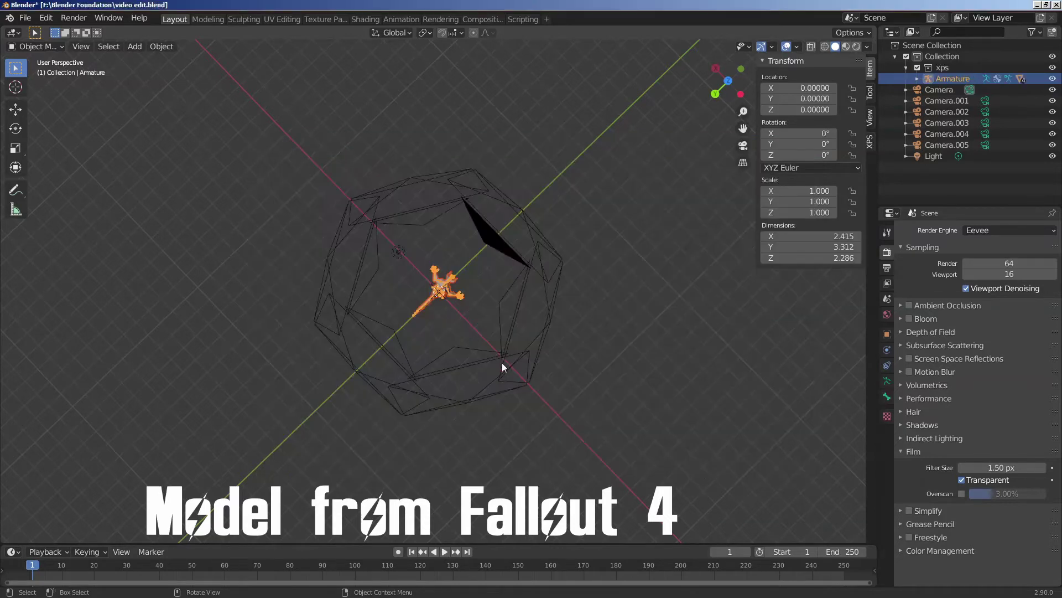
Look through the camera and scale the deathclaw armature uniformly to about 0.309 to fit the background critters
scroll(381, 260, up, 5)
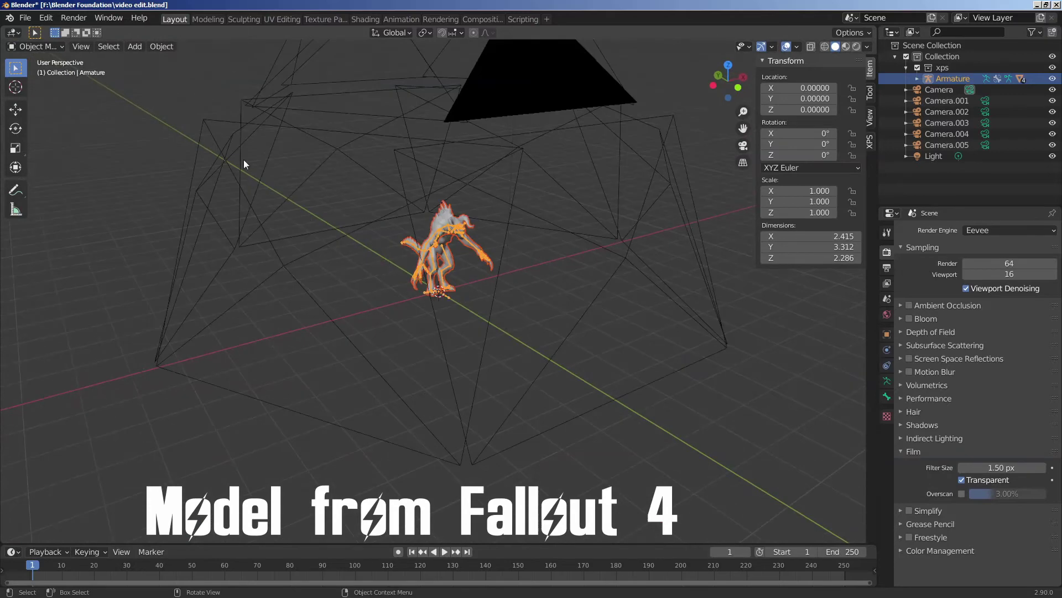
key(KP_0)
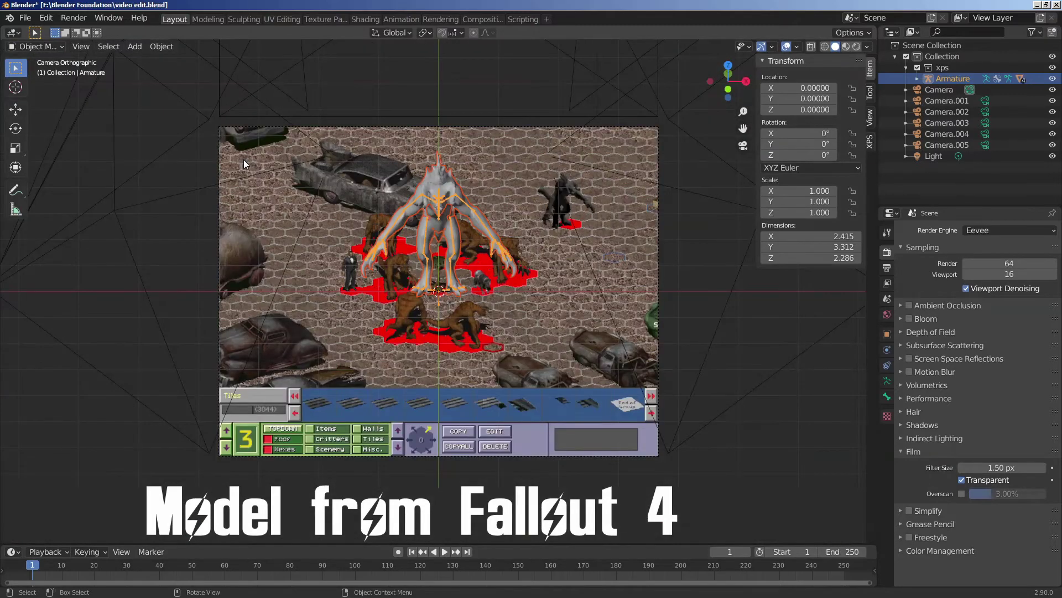
key(s)
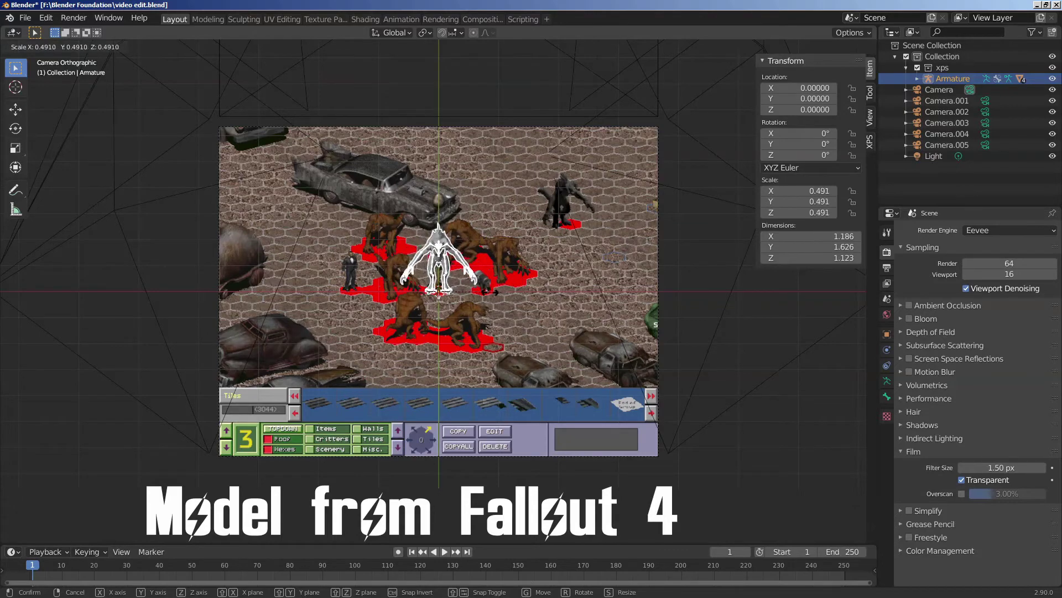
click(451, 293)
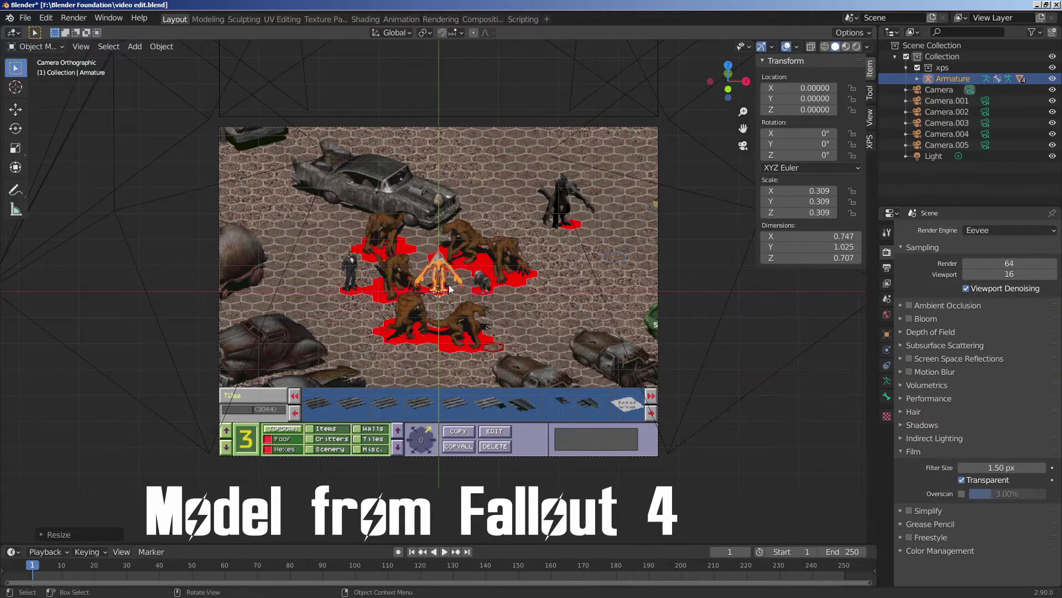
Set the armature's Z rotation to 90° so the deathclaw faces sideways in the camera view
scroll(451, 293, up, 5)
scroll(451, 293, up, 2)
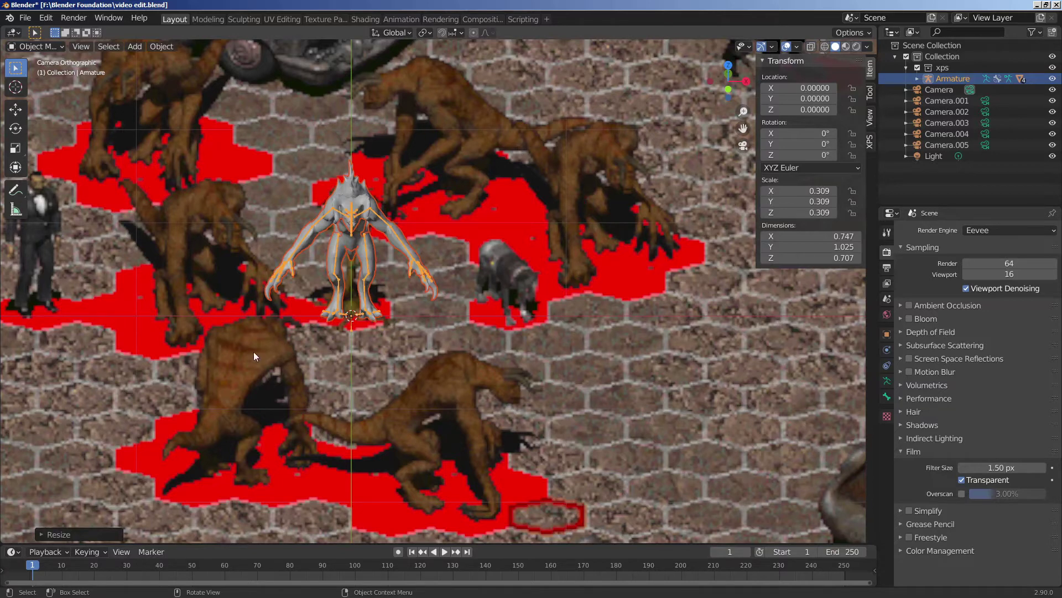
double_click(802, 156)
text(90)
key(Return)
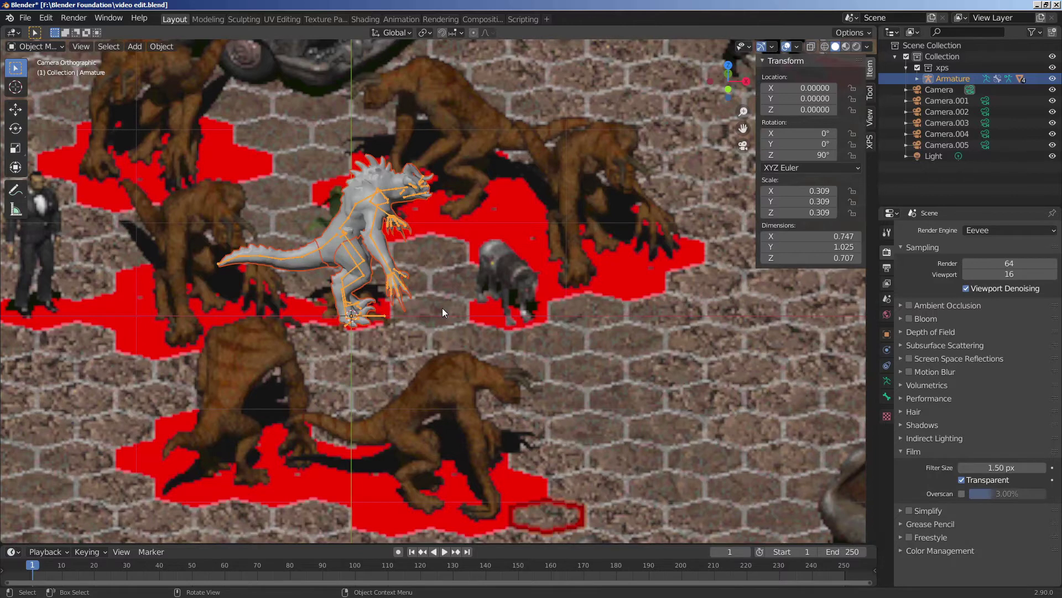
Add a cube empty at the world origin and scale it to about 0.182
key(shift+a)
mouse_move(446, 423)
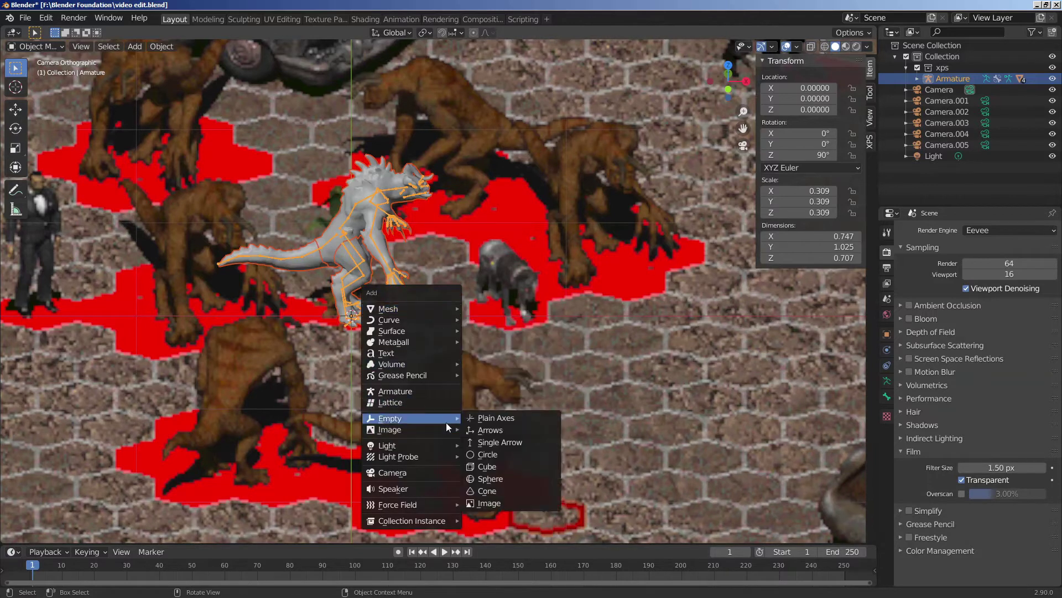
click(497, 466)
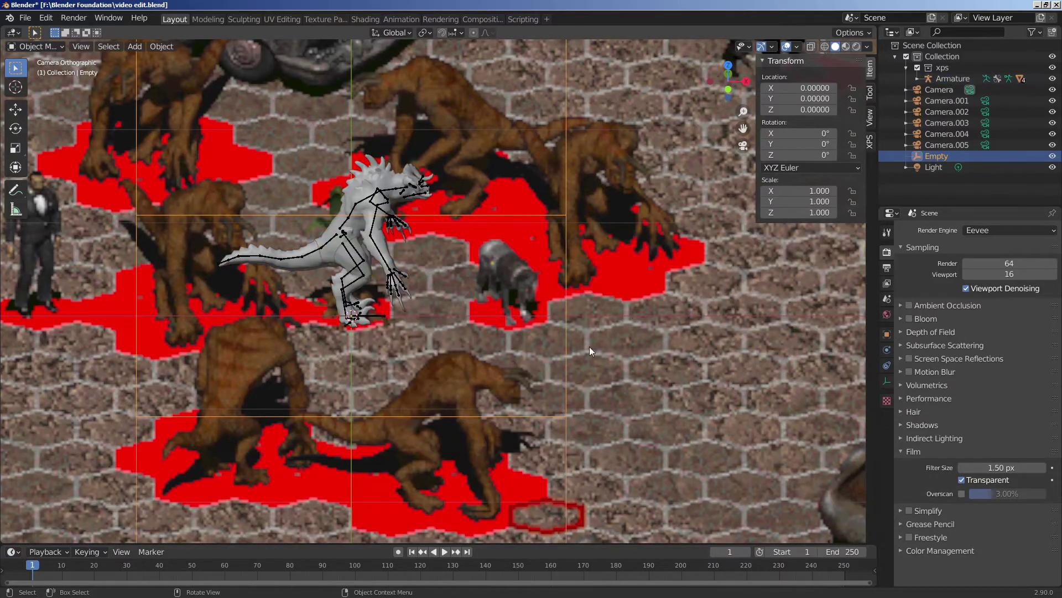
key(s)
click(415, 321)
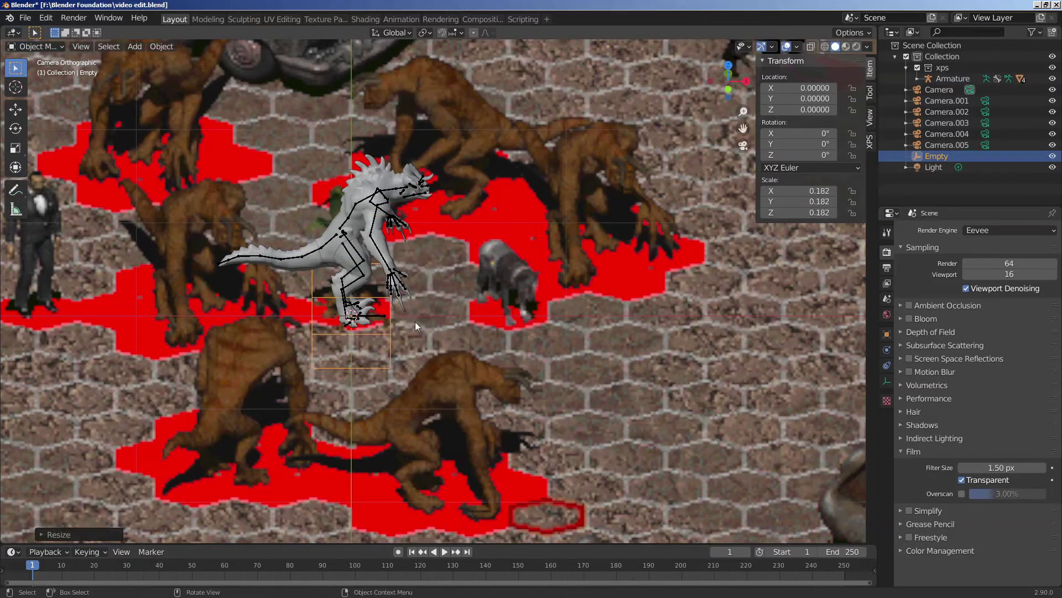
Raise the cube empty along the global Z axis to about 3.53, above the deathclaw
key(g)
key(z)
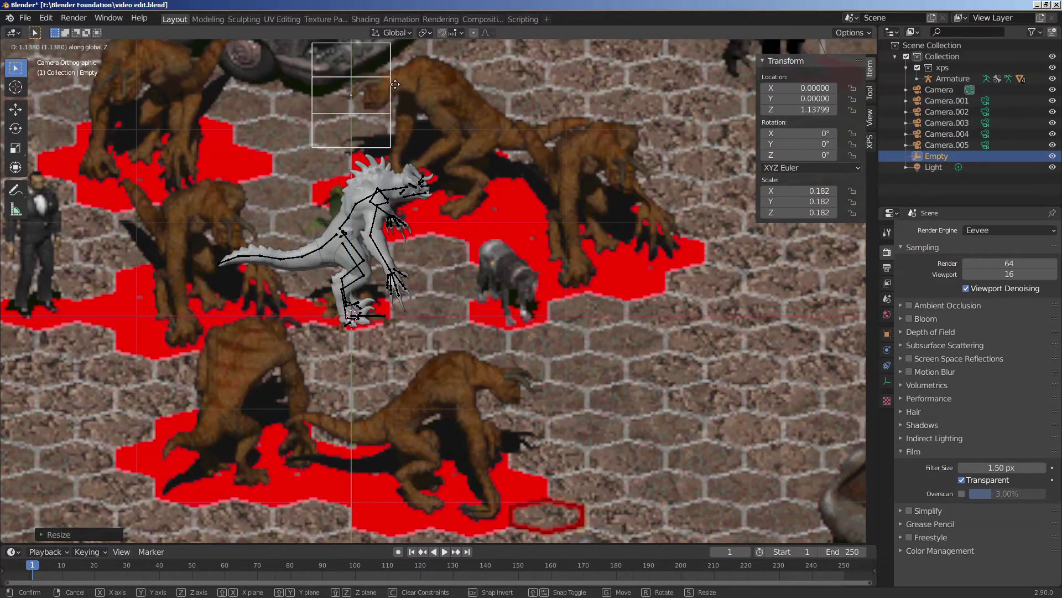
click(395, 85)
scroll(394, 94, down, 5)
key(g)
key(z)
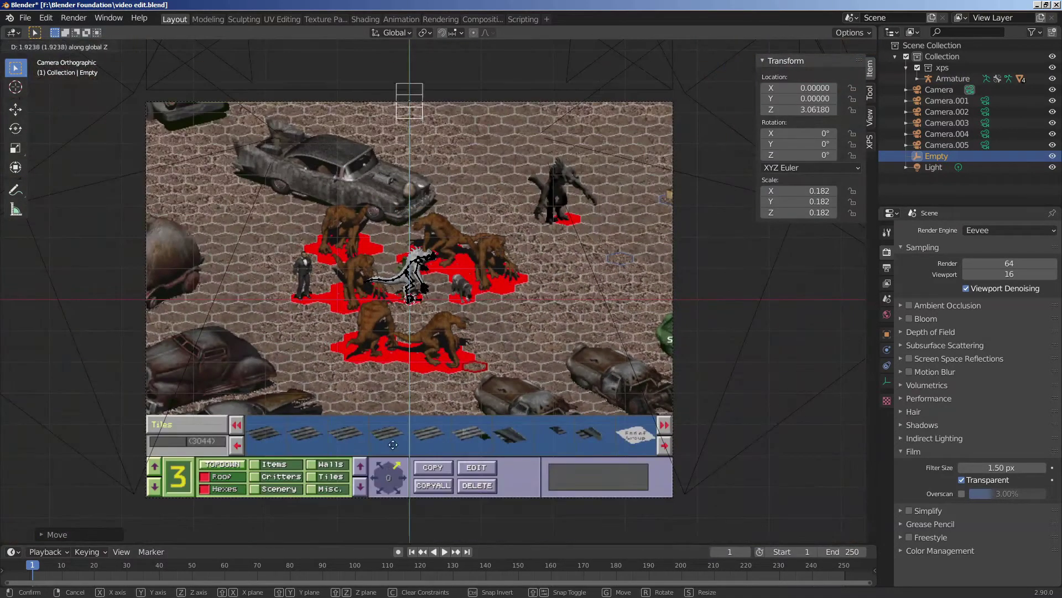
click(393, 420)
Parent the deathclaw's armature and meshes to the cube empty with Object (Keep Transform)
click(354, 232)
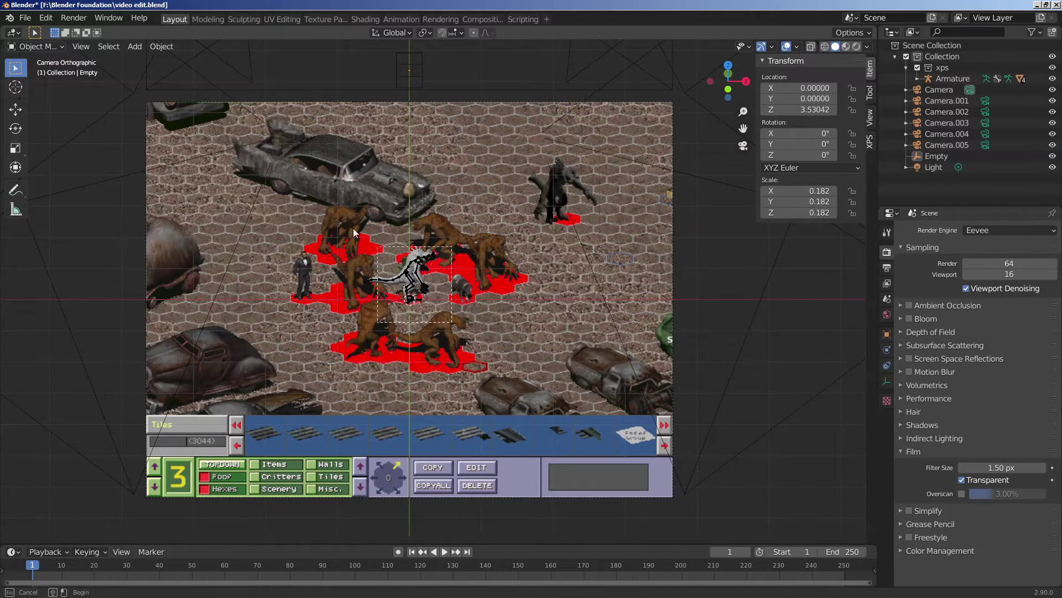
drag(354, 233, 321, 208)
shift+click(421, 68)
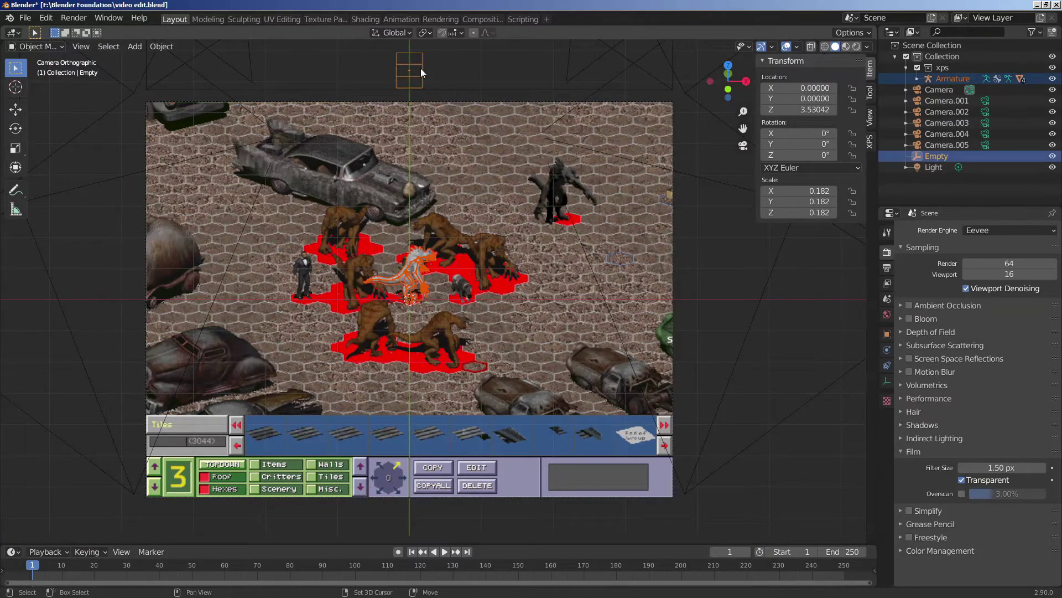
key(ctrl+p)
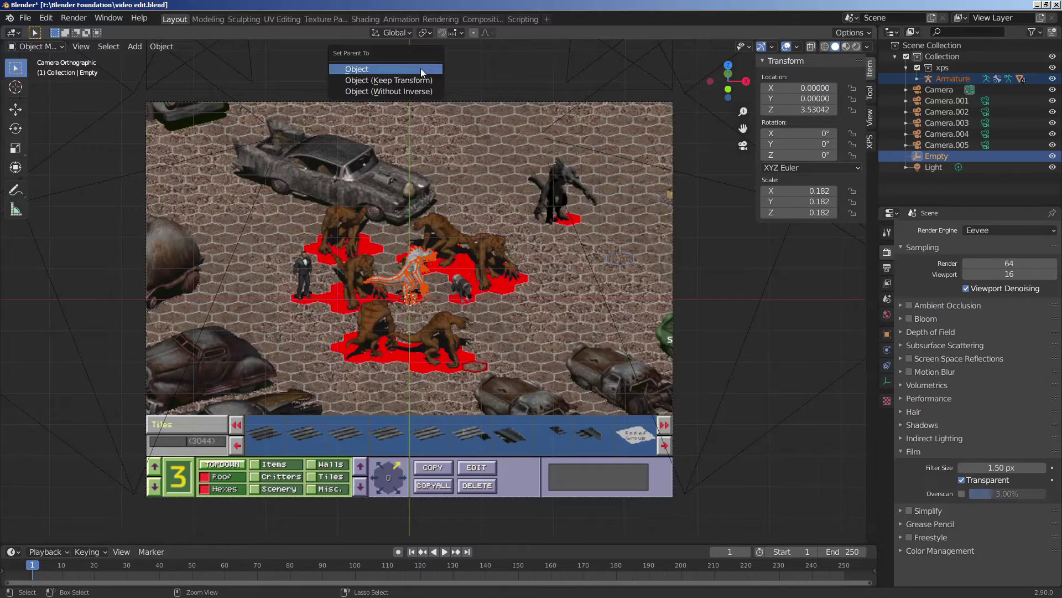
click(416, 80)
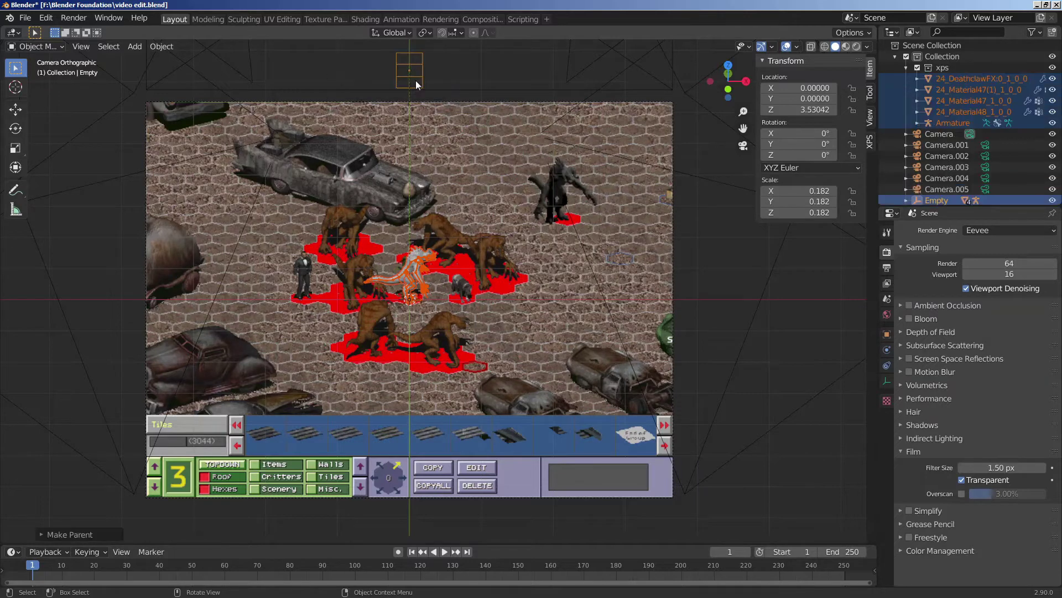
click(434, 89)
key(g)
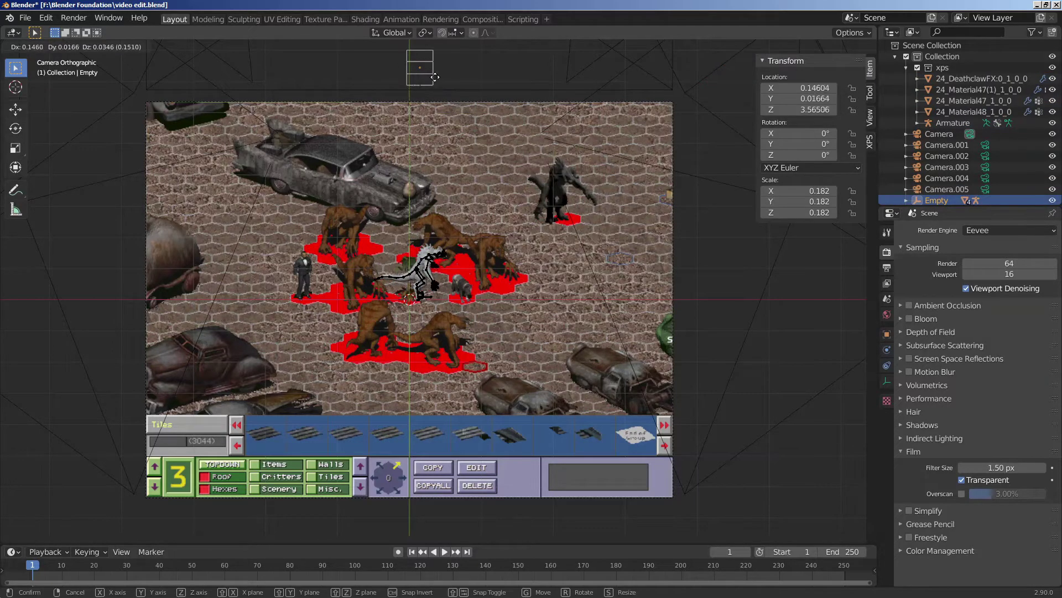
key(Escape)
key(r)
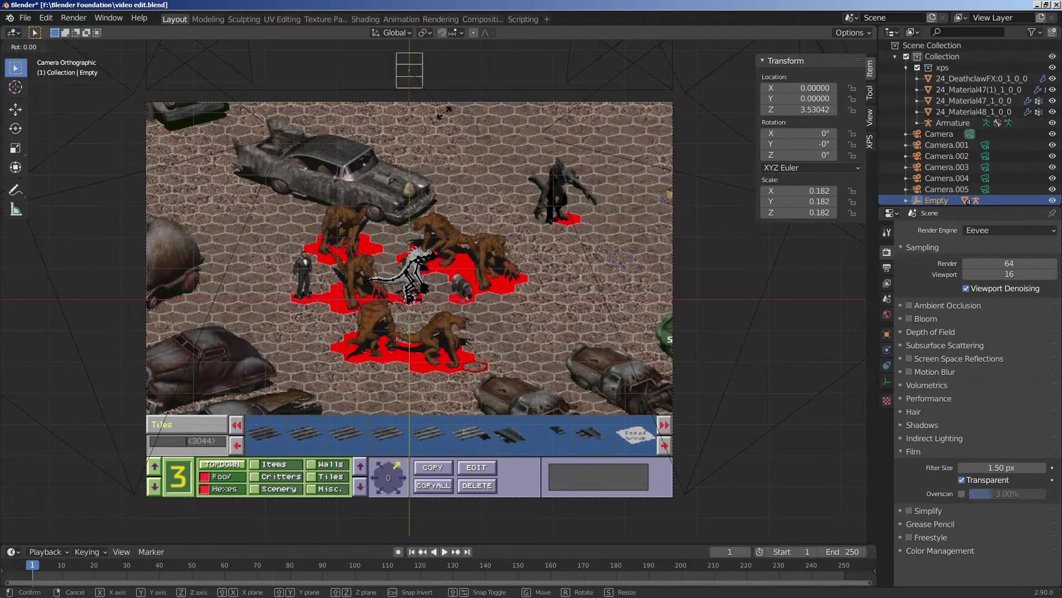
key(Escape)
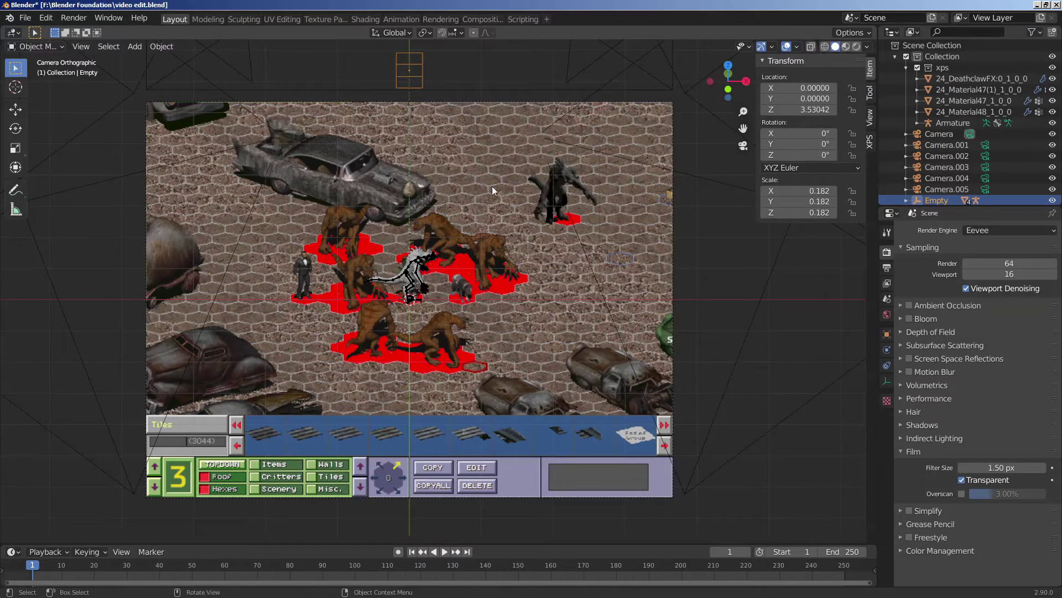
Select the camera currently looked through and rename it Camera_E
scroll(437, 298, down, 3)
click(534, 181)
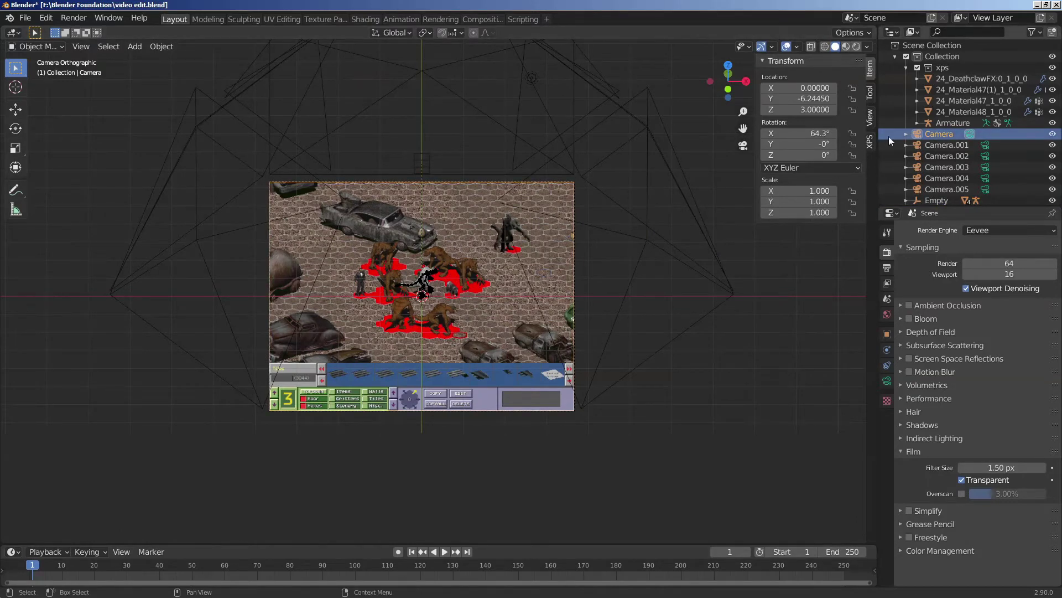
double_click(955, 134)
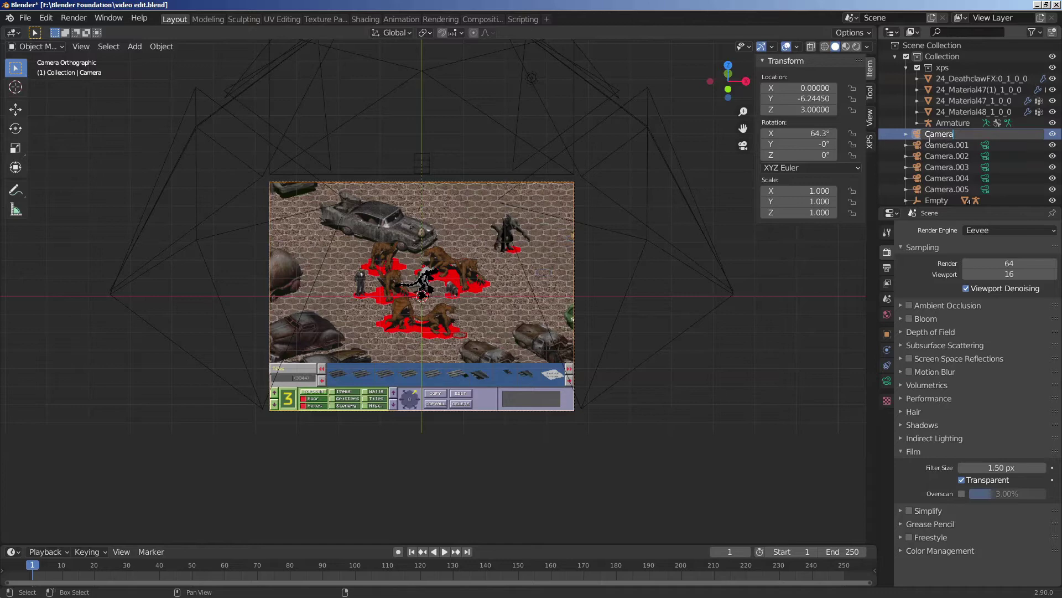
text(_E)
key(Return)
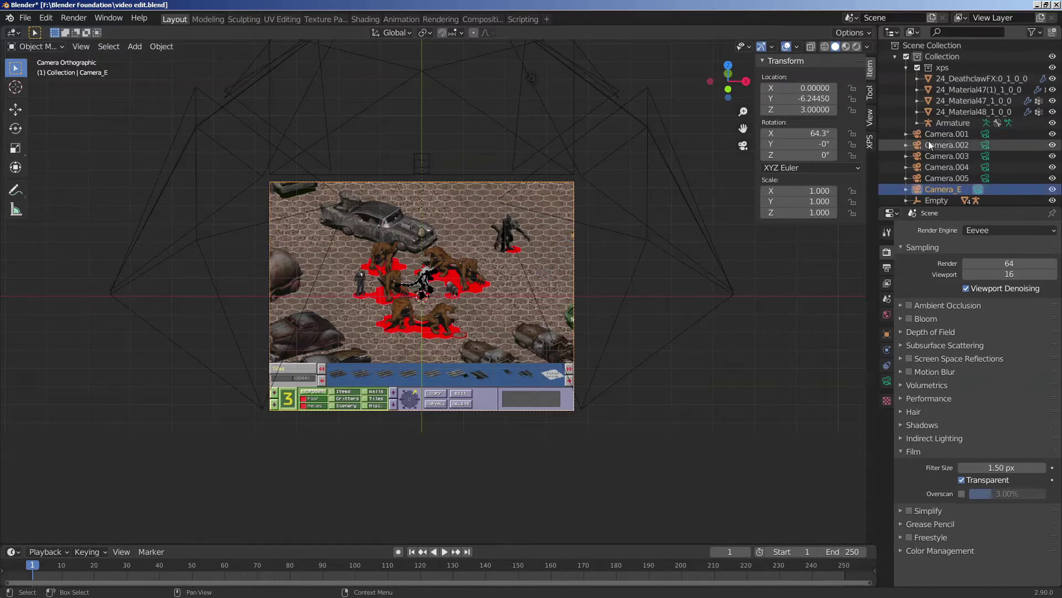
Make Camera.001 the active camera and rename it Camera_SE
click(935, 135)
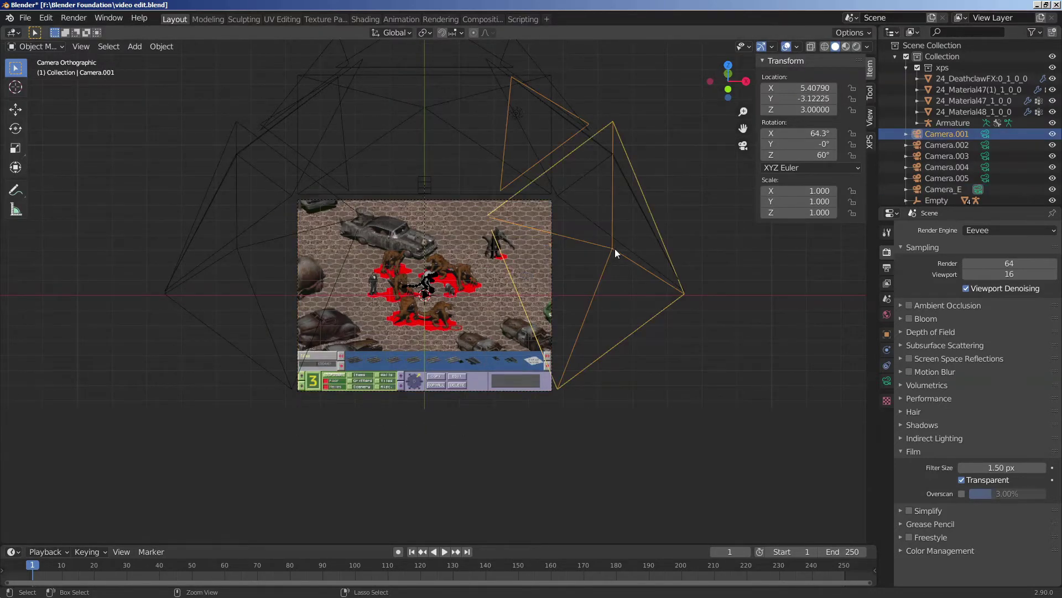
key(ctrl+KP_0)
scroll(603, 256, up, 2)
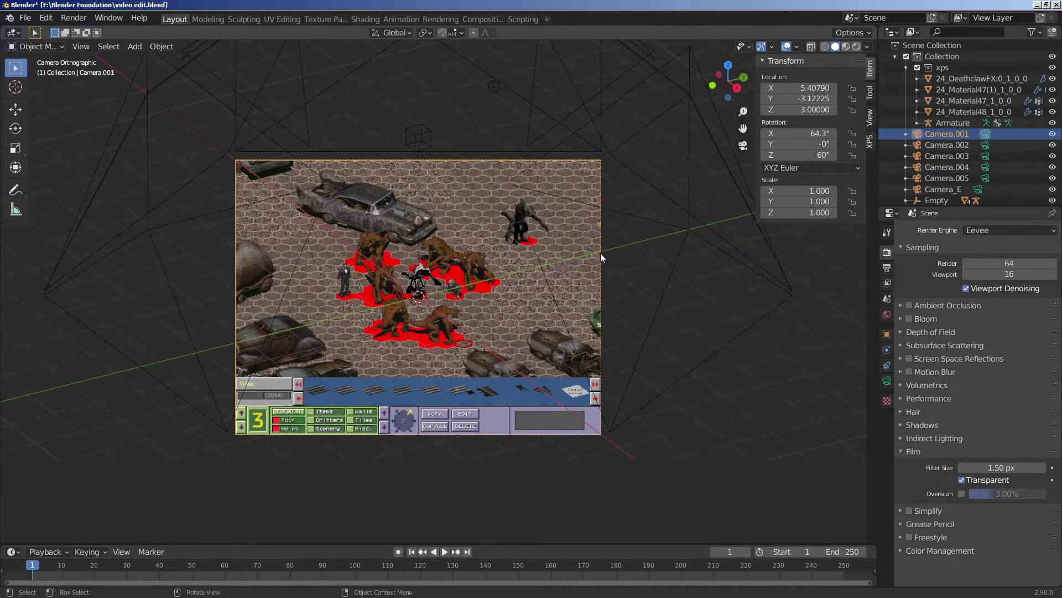
scroll(600, 254, up, 3)
scroll(572, 286, down, 1)
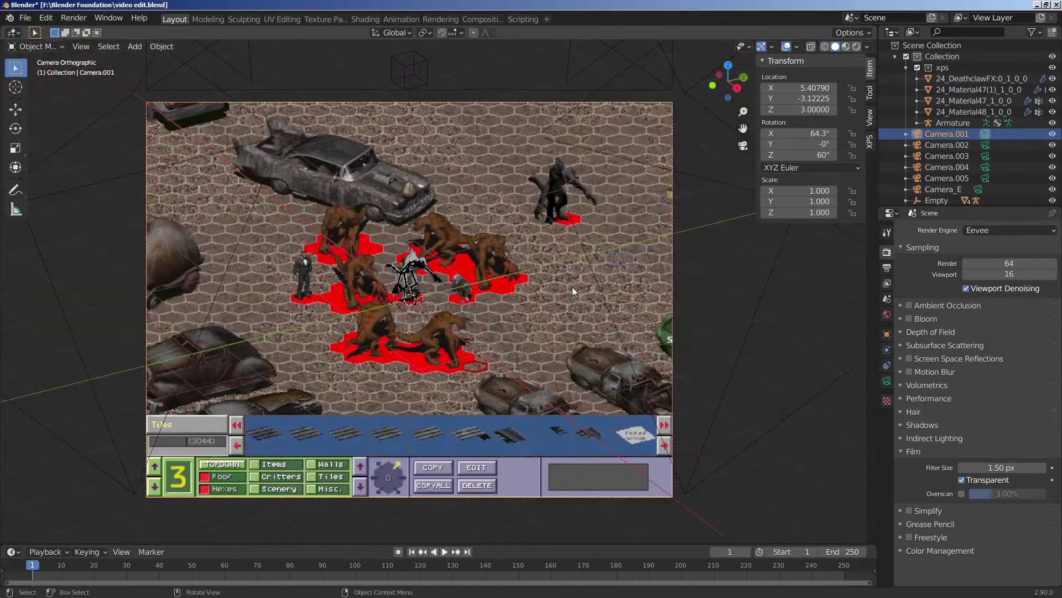
double_click(946, 136)
key(End)
key(BackSpace)
key(BackSpace)
key(BackSpace)
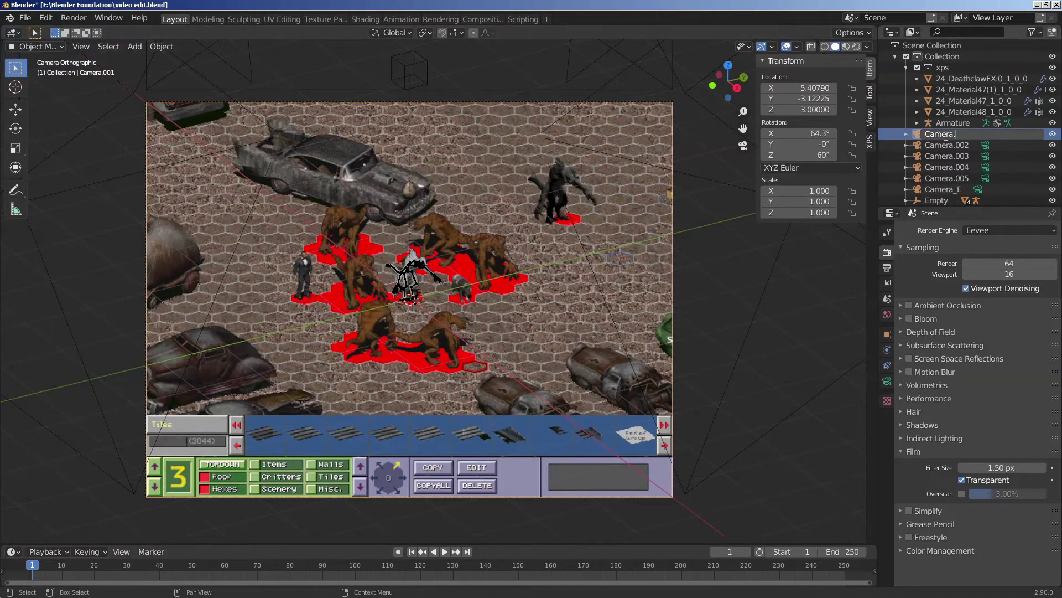
key(BackSpace)
text(_SE)
key(Return)
Make Camera.002 the active camera and rename it Camera_SW
click(986, 133)
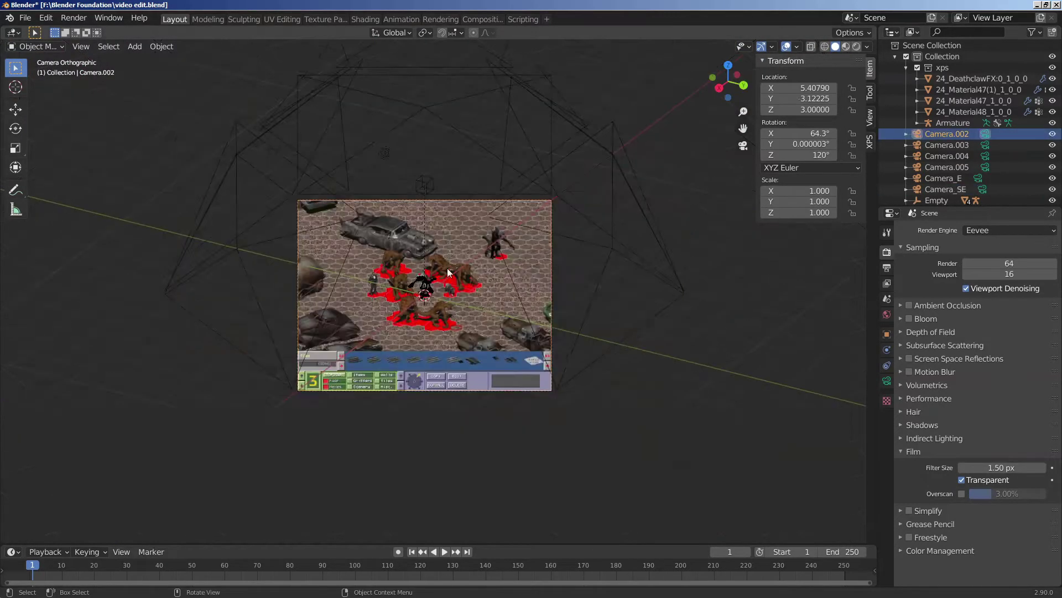
double_click(946, 135)
key(End)
key(BackSpace)
key(BackSpace)
key(BackSpace)
key(BackSpace)
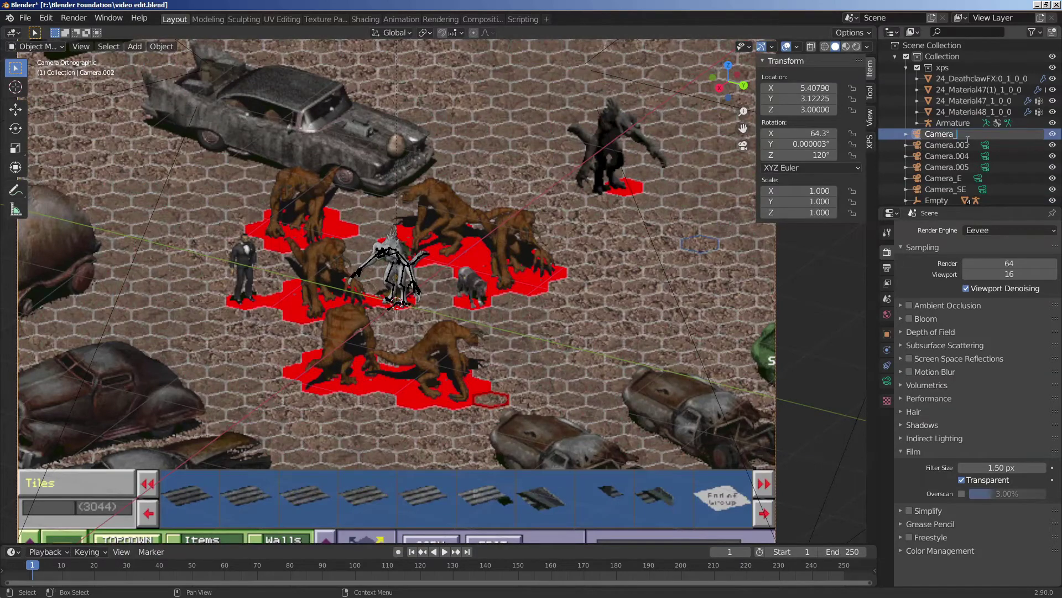
text(_SW)
key(Return)
Make Camera.003 the active camera and rename it Camera_W
click(986, 134)
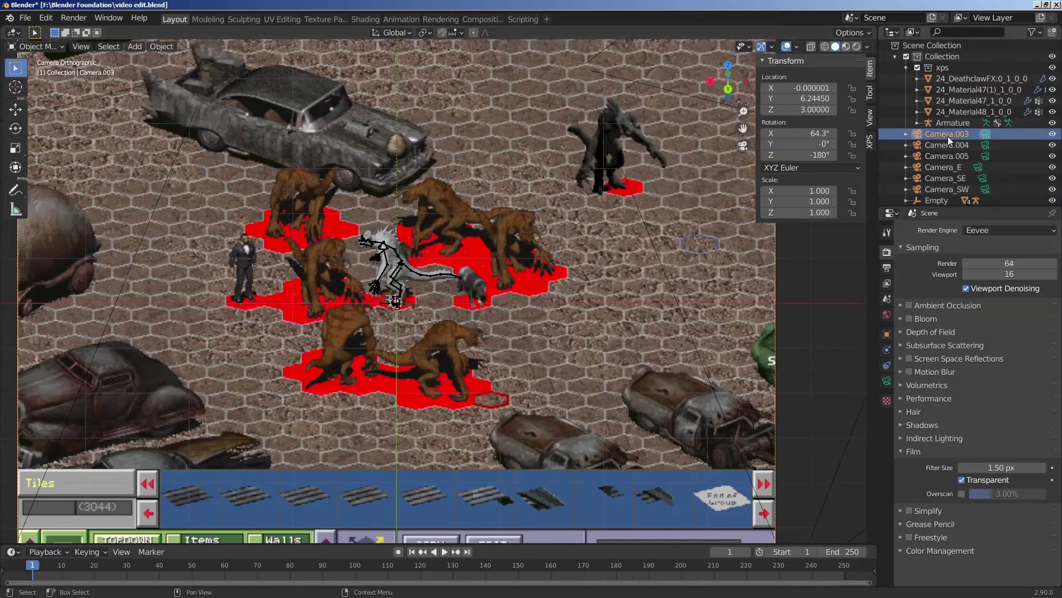
double_click(974, 134)
key(End)
key(BackSpace)
key(BackSpace)
key(BackSpace)
key(BackSpace)
text(_W)
key(Return)
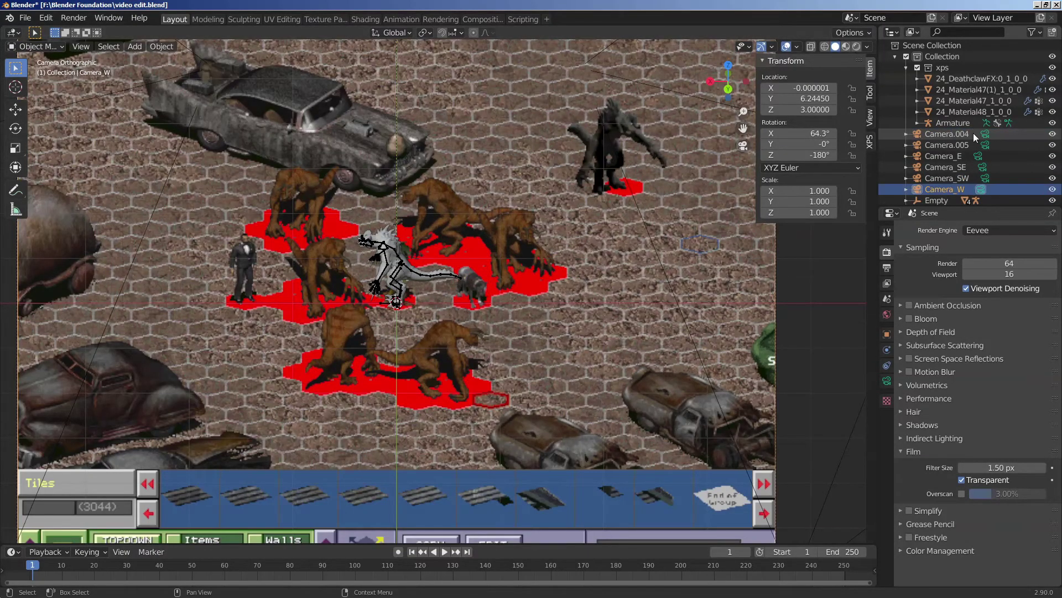
Make Camera.004 the active camera and rename it Camera_NW
click(985, 134)
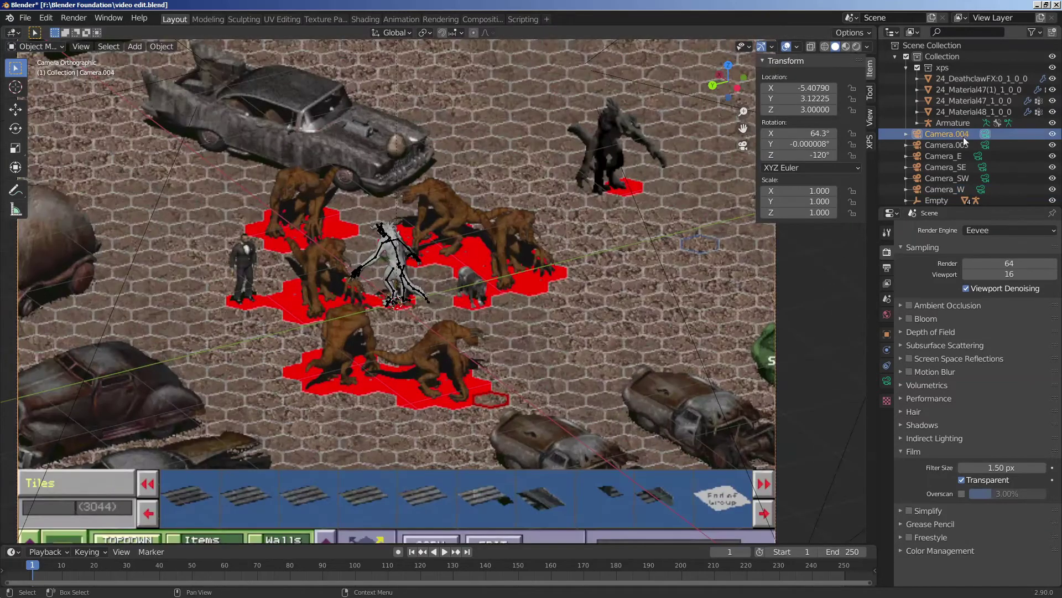
double_click(963, 135)
key(End)
key(BackSpace)
key(BackSpace)
key(BackSpace)
key(BackSpace)
text(_)
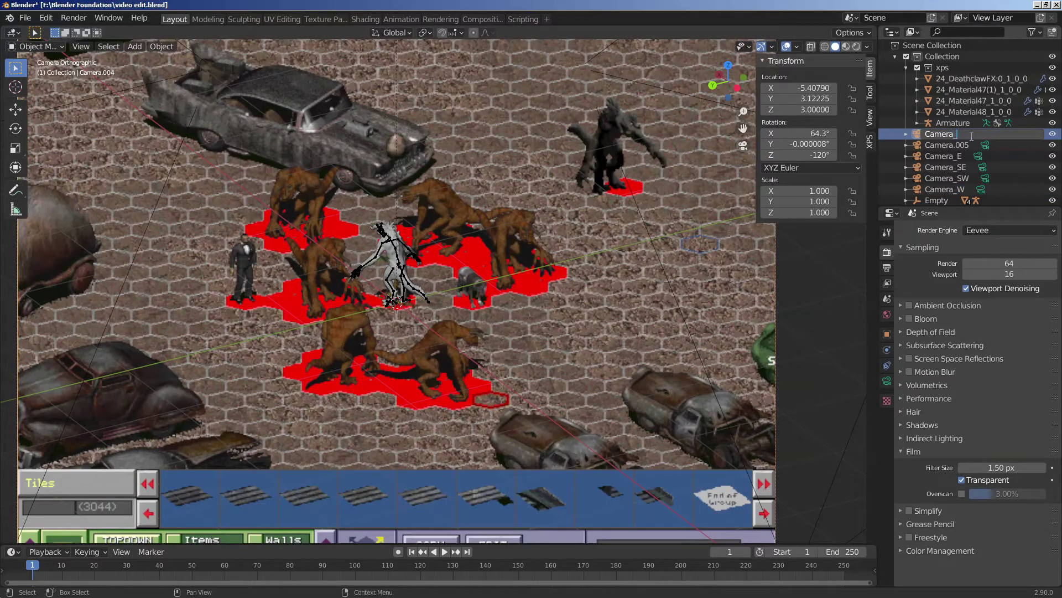
text(NW)
key(Return)
Make Camera.005 the active camera and rename it Camera_NE
click(972, 134)
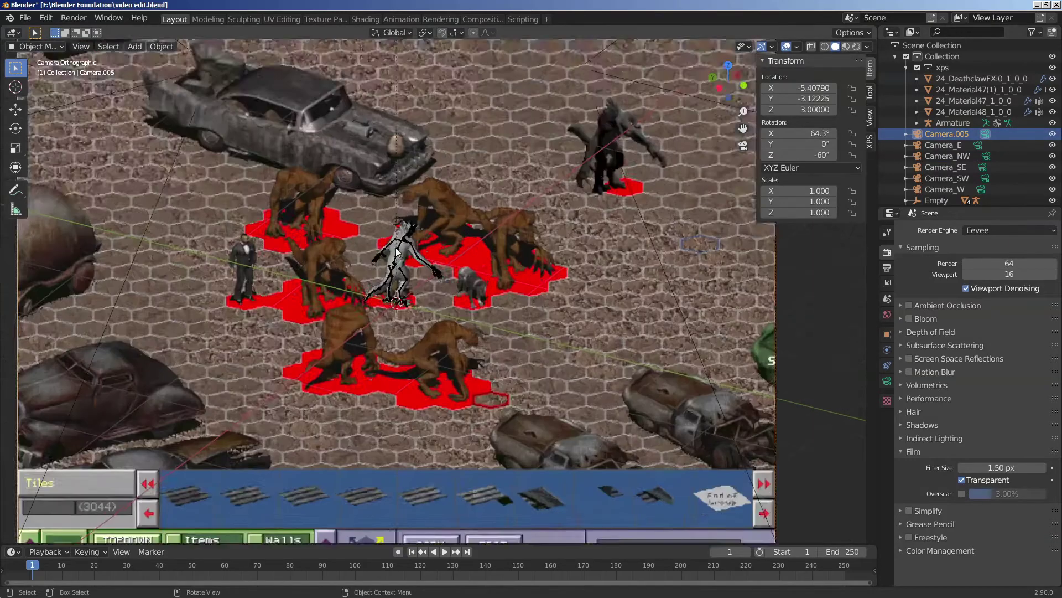
double_click(962, 134)
key(End)
key(BackSpace)
key(BackSpace)
key(BackSpace)
key(BackSpace)
text(_NE)
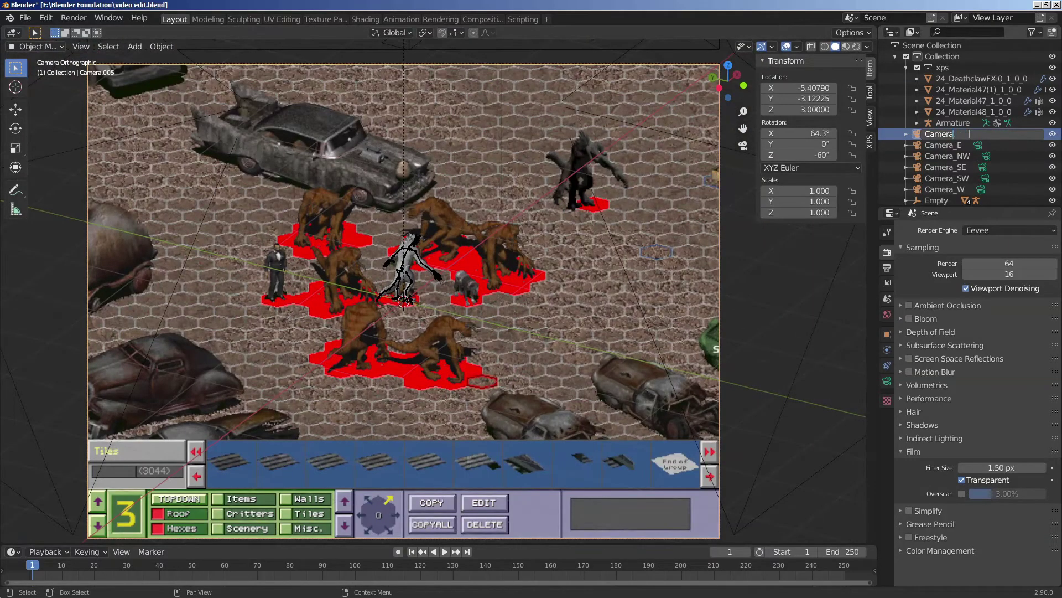
key(Return)
Select the six cameras from Camera_E to Camera_W together, clear the selection, and look over the scene outside camera view
click(941, 79)
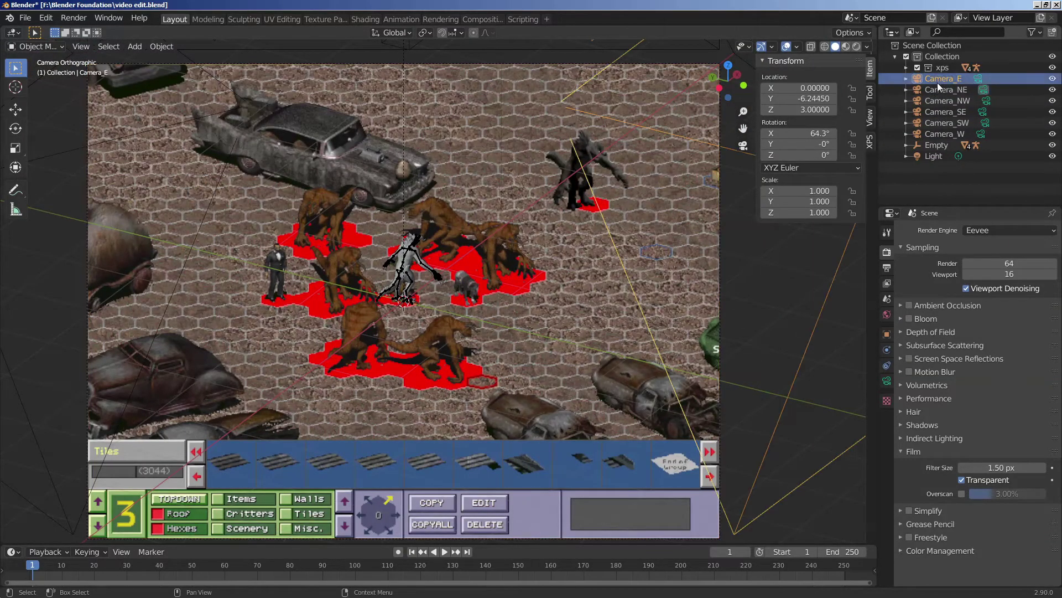
shift+click(939, 132)
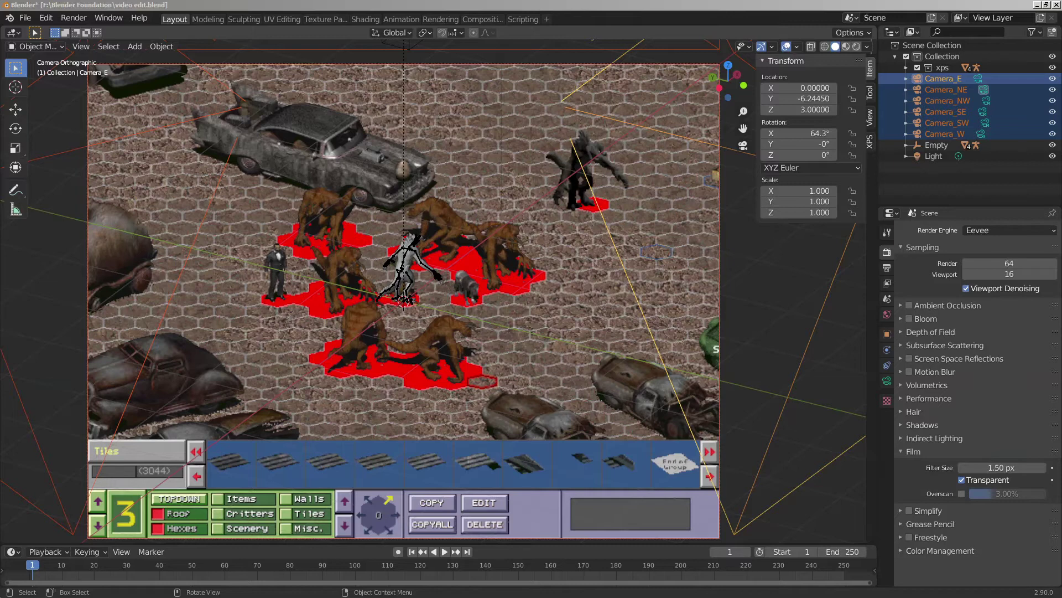
click(438, 217)
scroll(436, 215, down, 4)
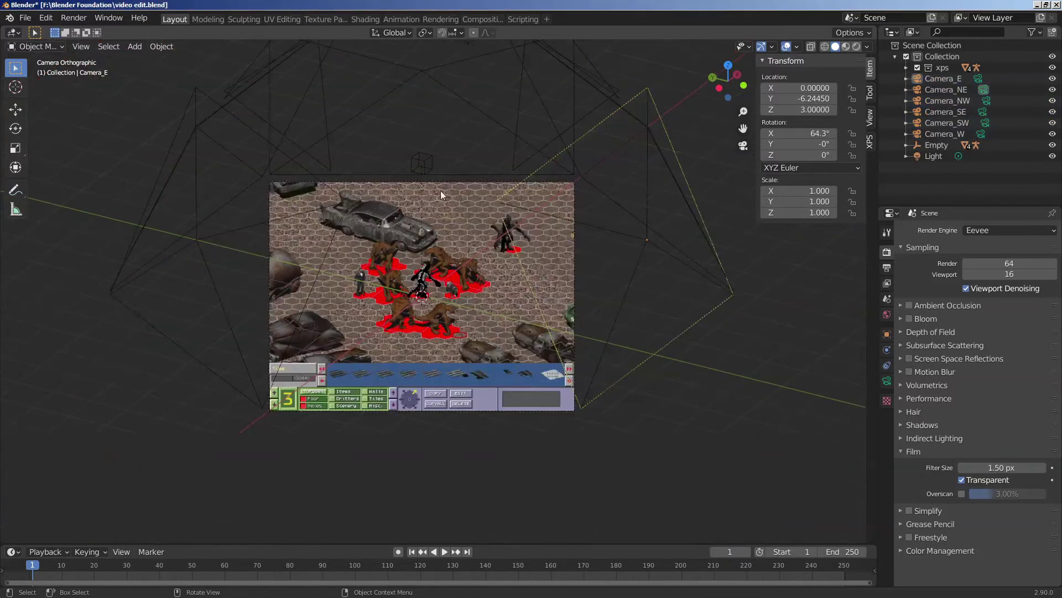
middle_drag(453, 173, 399, 184)
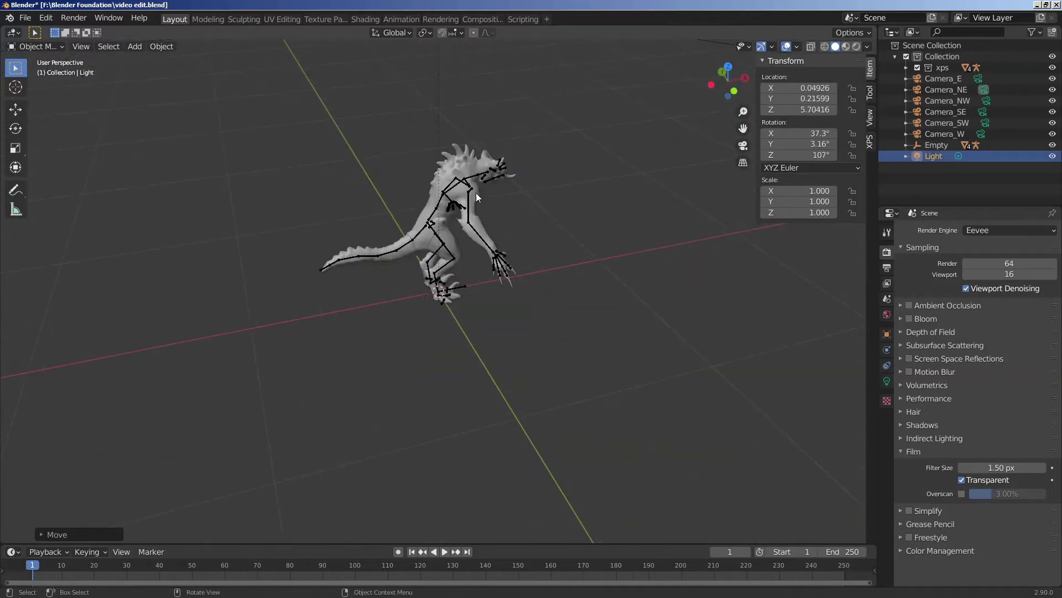
Preview the scene in rendered shading and move the light vertically to a Z location of about 2.05
key(z)
key(g)
key(z)
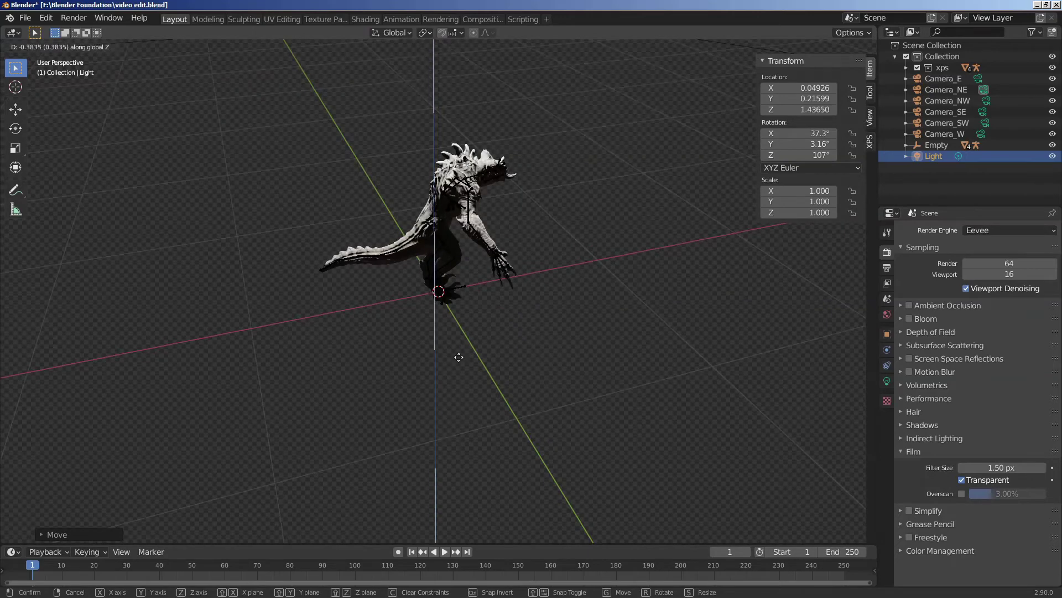
click(477, 227)
middle_drag(477, 227, 419, 198)
scroll(417, 224, down, 9)
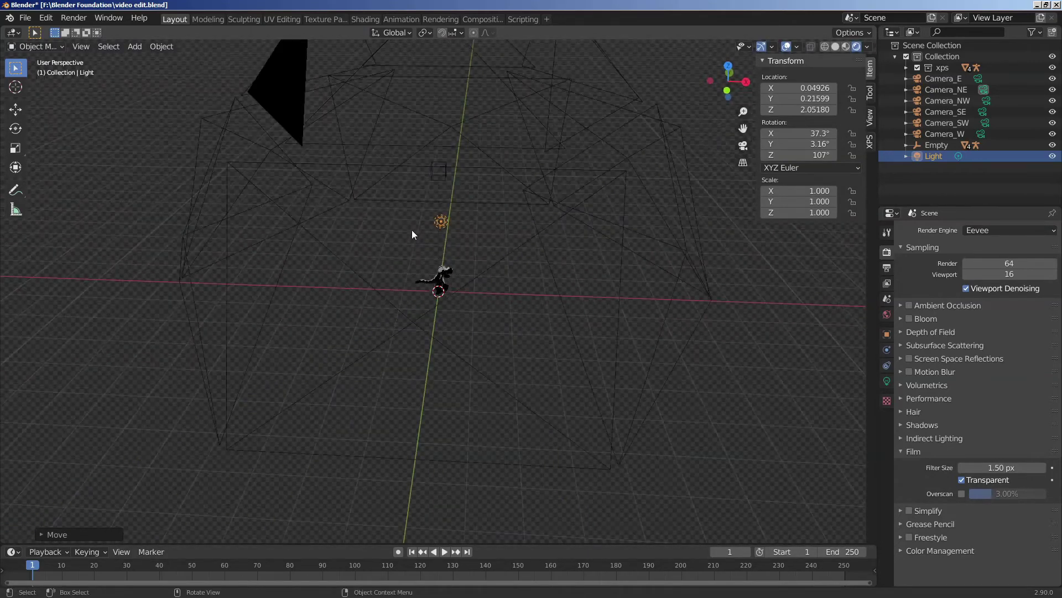
Make Camera_W the active camera and view the deathclaw through it
key(KP_0)
key(KP_0)
middle_drag(398, 312, 575, 317)
scroll(465, 296, down, 6)
click(447, 290)
click(440, 285)
key(ctrl+KP_0)
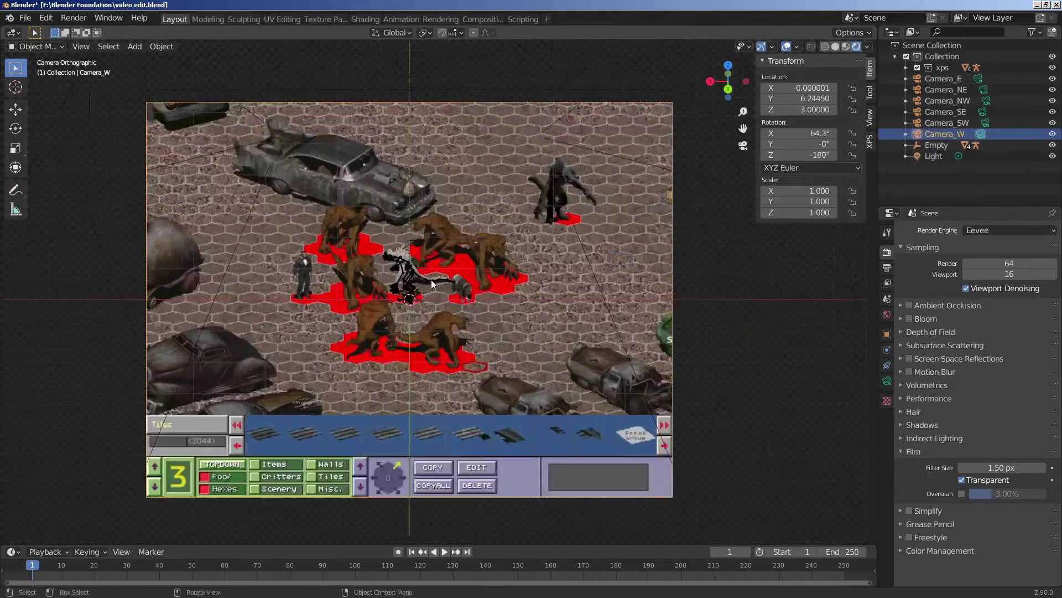
Make Camera_E the active camera and render a still image from it
scroll(430, 280, down, 4)
click(439, 140)
key(ctrl+KP_0)
scroll(439, 141, up, 4)
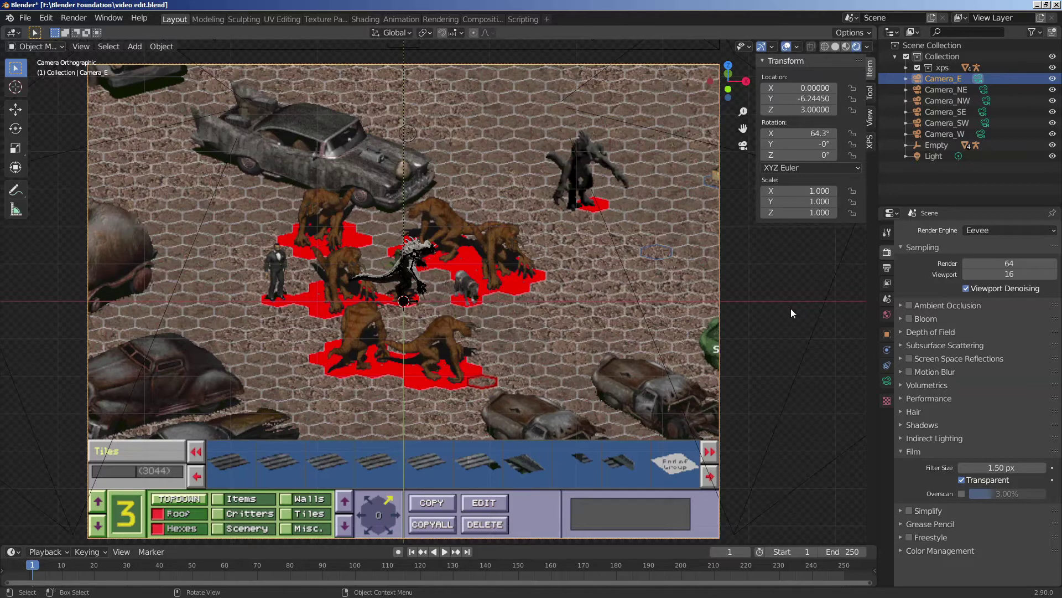
key(F12)
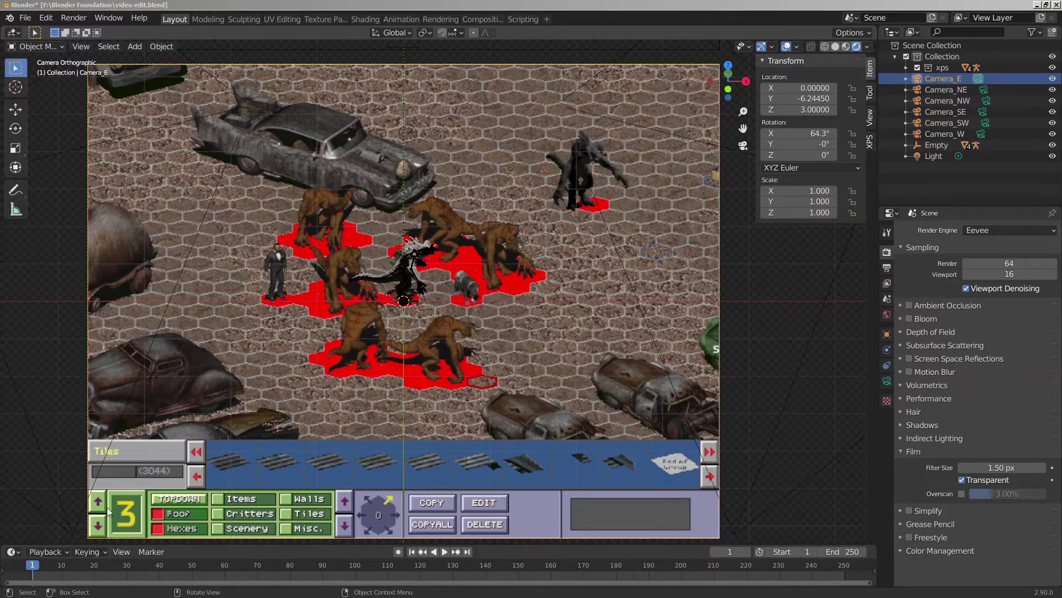
Enlarge the timeline area and set the animation's end frame to 12
drag(323, 544, 335, 338)
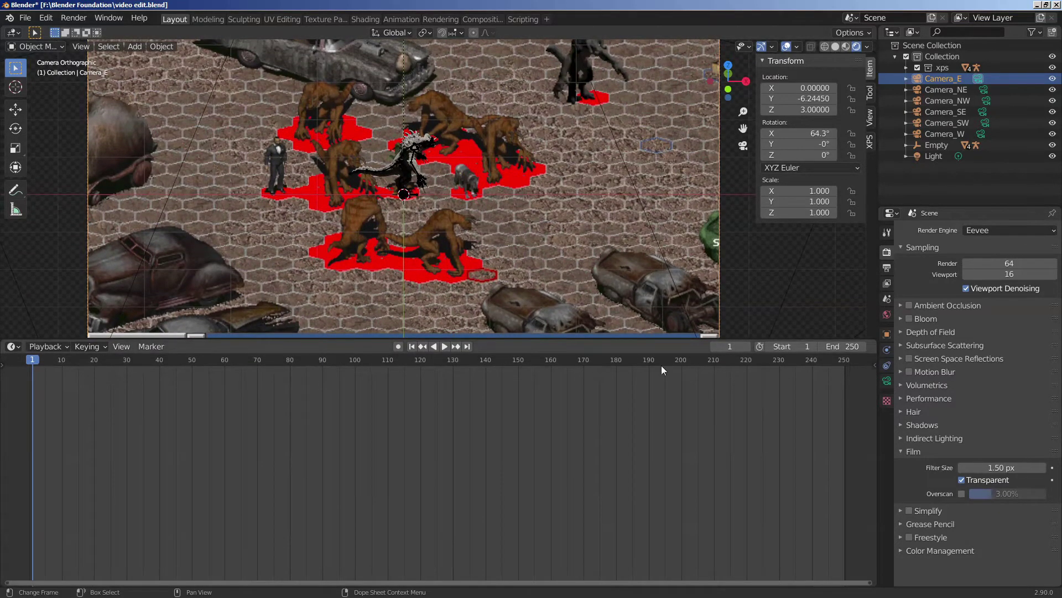
click(810, 346)
key(Tab)
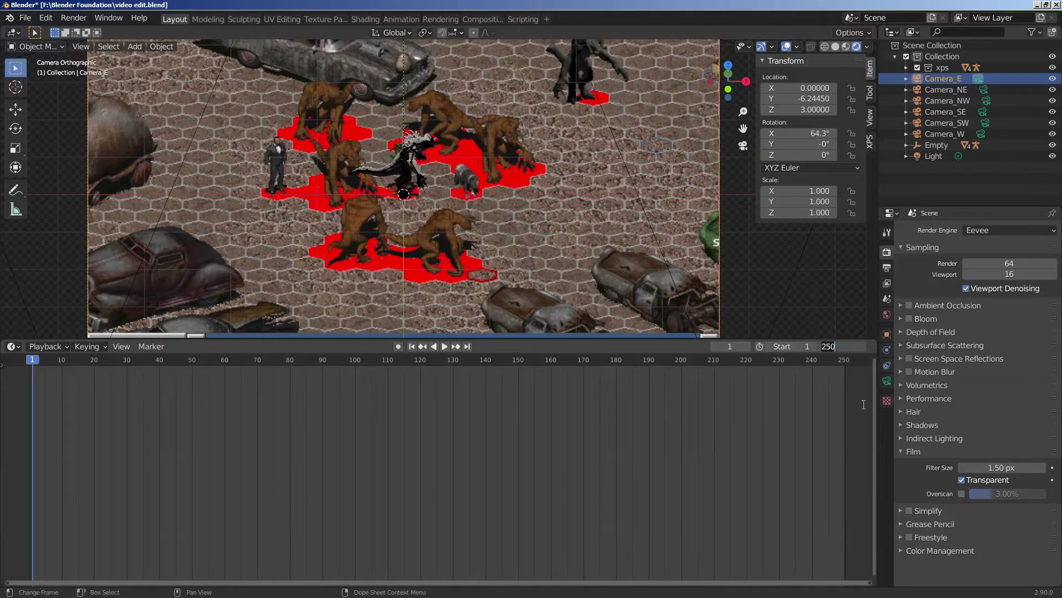
text(12)
key(Return)
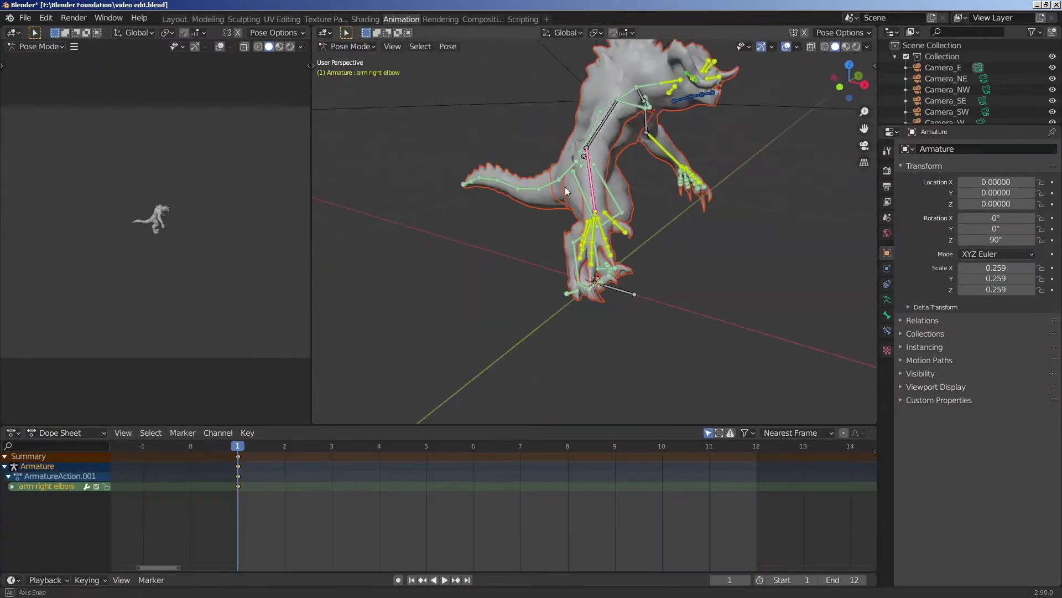
Select all bones of the deathclaw armature in Pose Mode and start inserting a keyframe at frame 1
middle_drag(510, 127, 675, 299)
scroll(711, 342, down, 3)
key(a)
key(i)
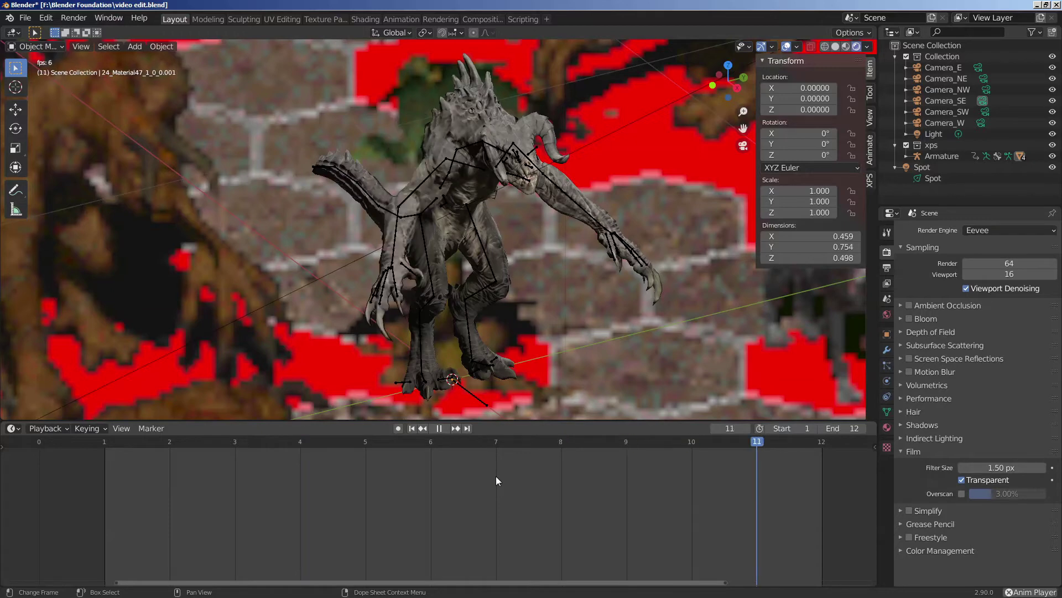
Select Camera_E among the cameras around the model and stop the animation playback
scroll(516, 489, down, 1)
scroll(488, 254, down, 4)
scroll(513, 201, down, 5)
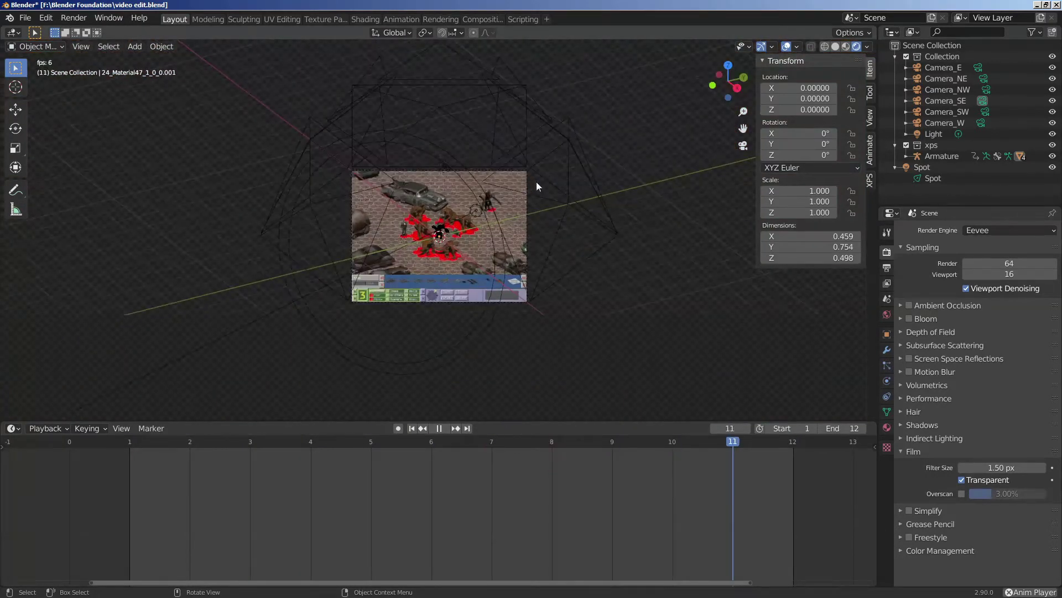
click(556, 199)
click(294, 202)
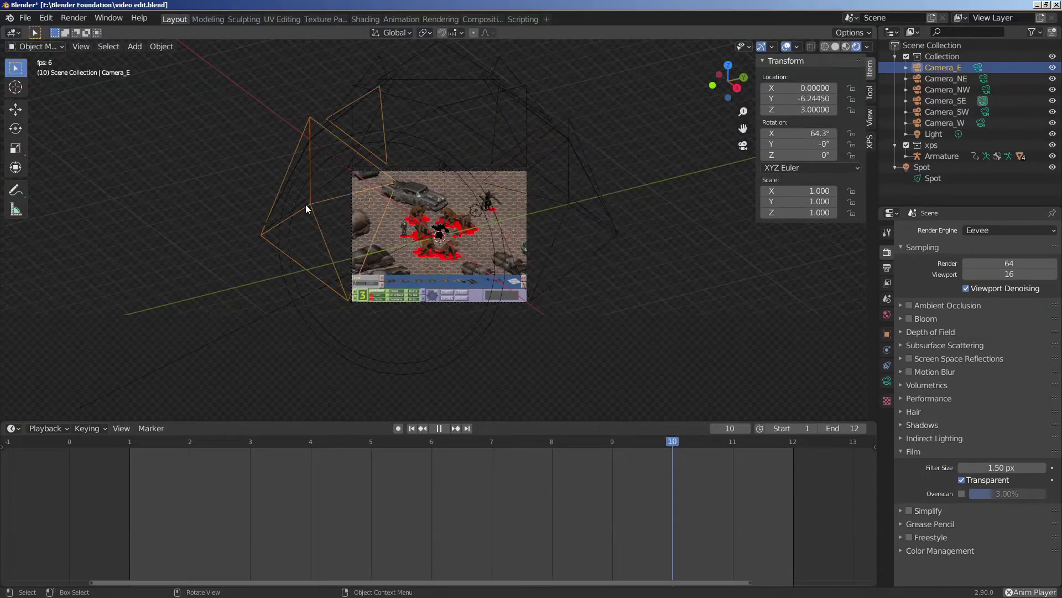
key(ctrl+KP_0)
key(Escape)
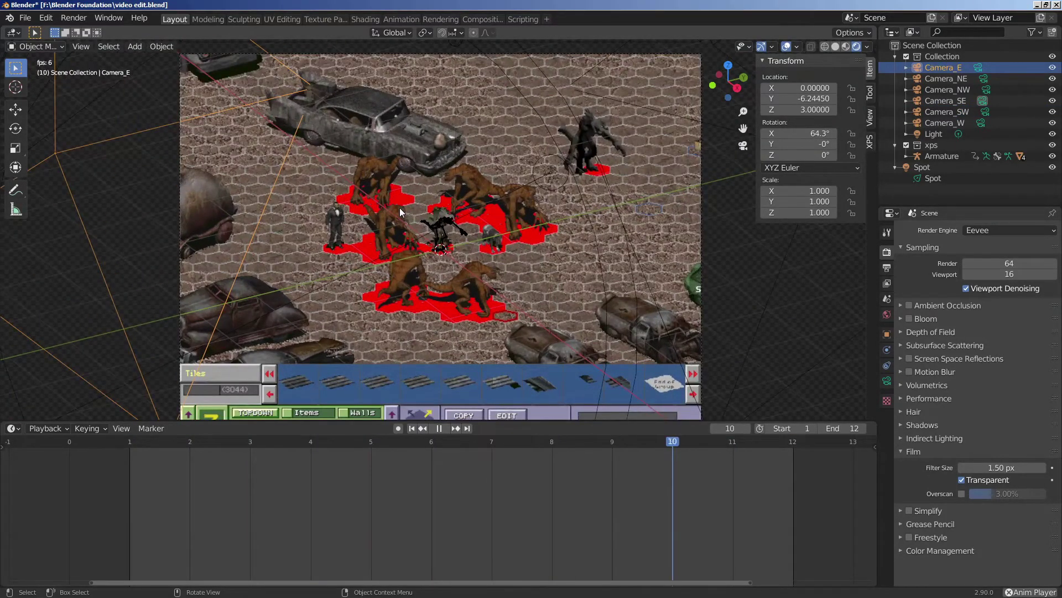
Open the script "multi-camera render with output folders.py" from Blender's 2.90 scripts folder in the Scripting workspace
click(523, 19)
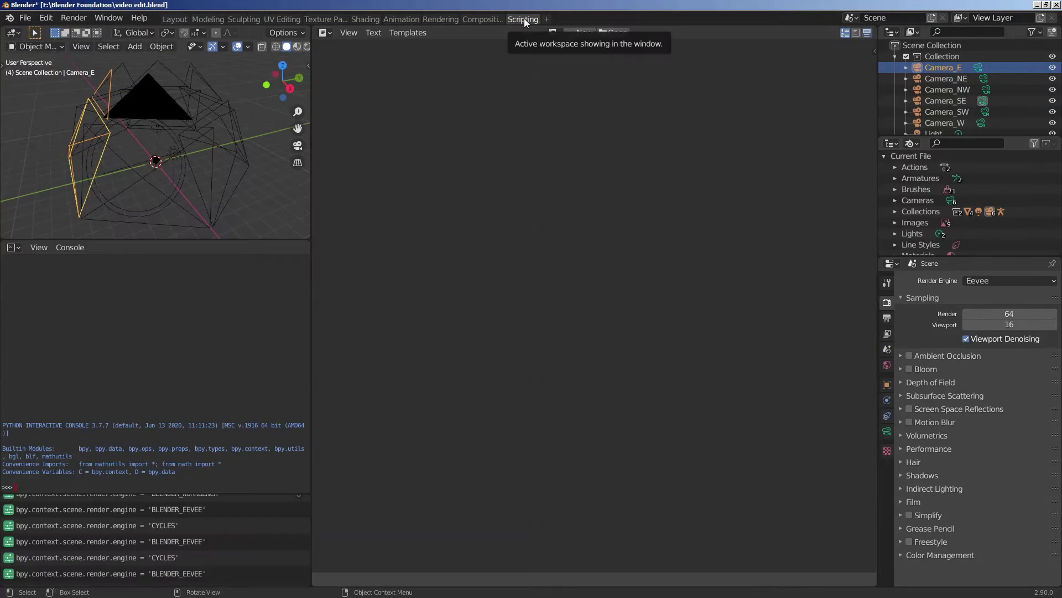
click(615, 34)
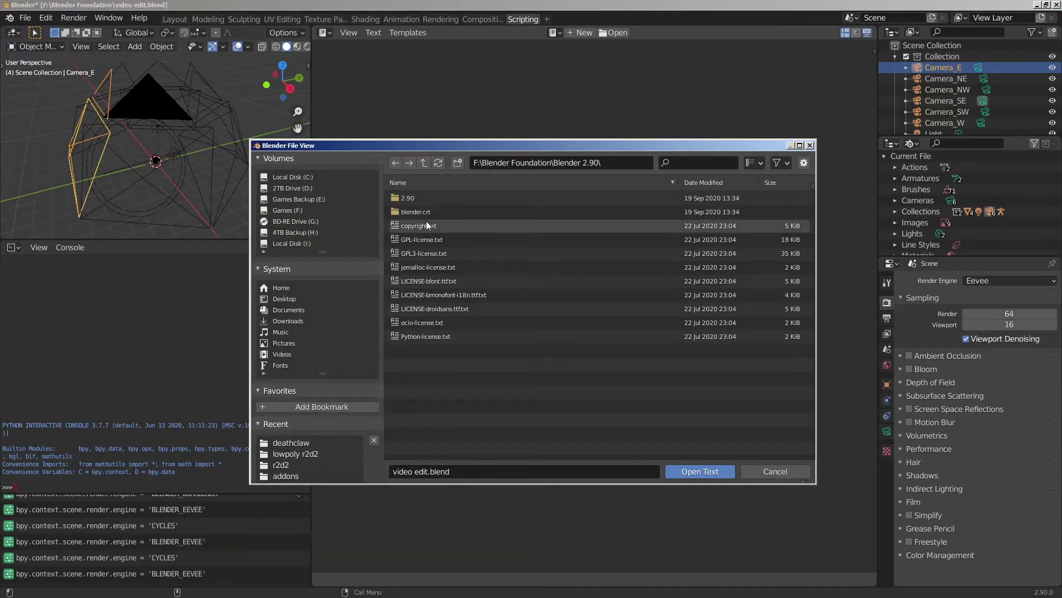
double_click(420, 200)
double_click(420, 225)
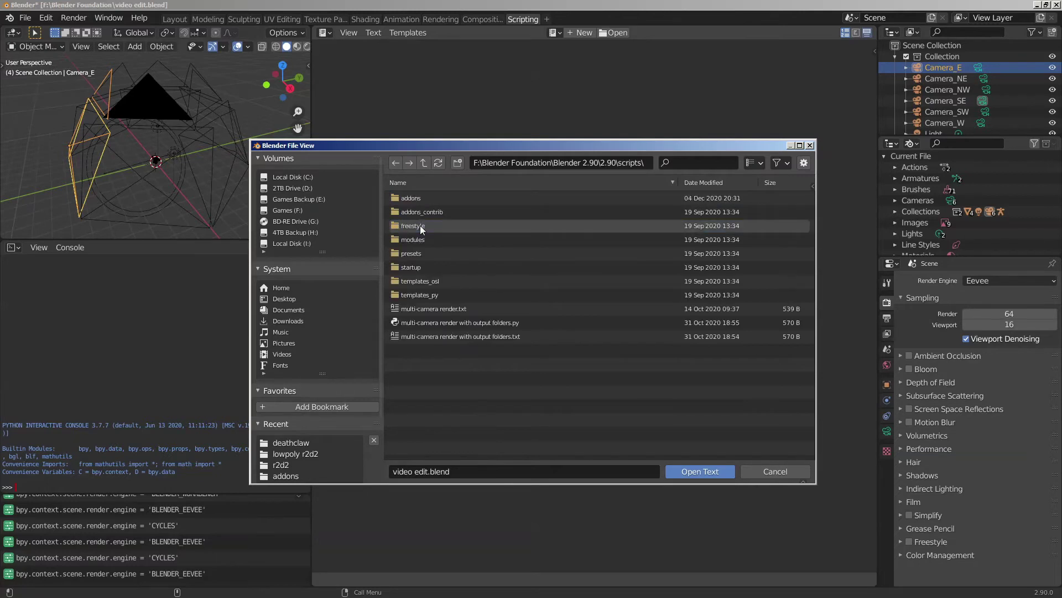
double_click(431, 322)
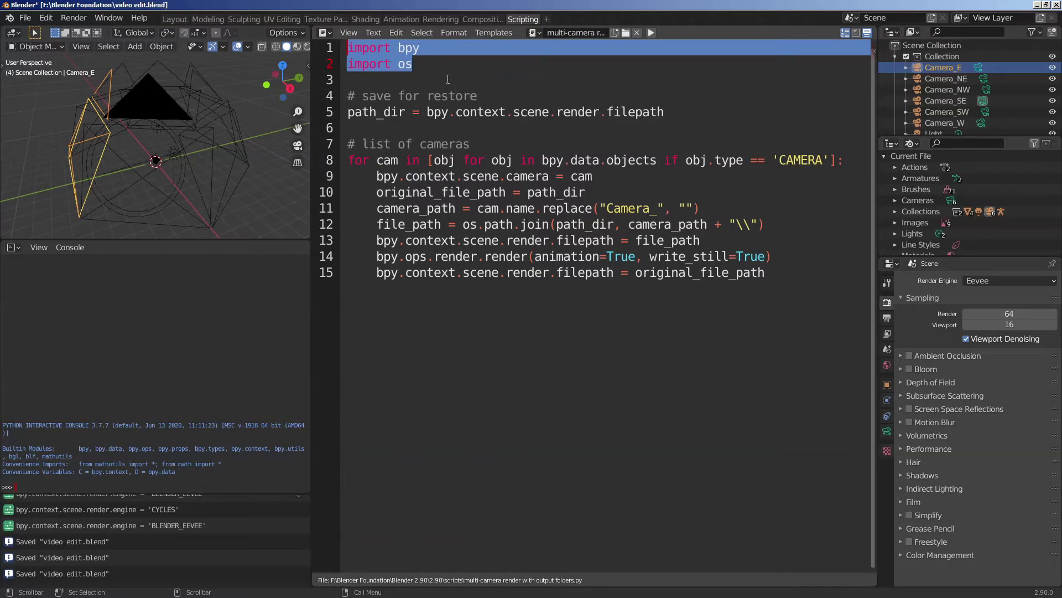
Examine the script's path_dir line that stores the render output path, and save the script file
double_click(376, 112)
double_click(578, 112)
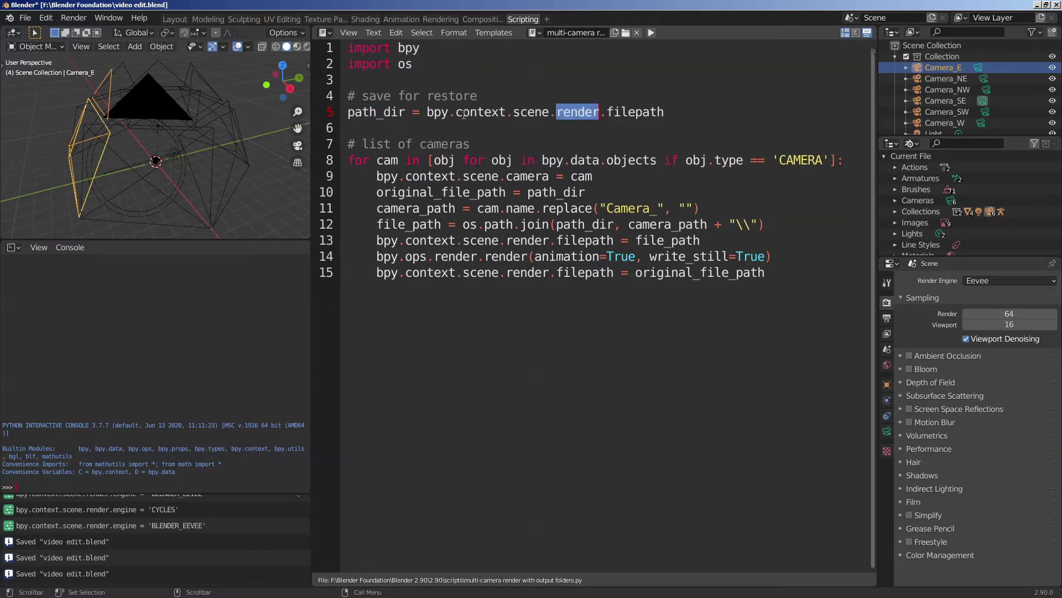
double_click(392, 113)
key(alt+s)
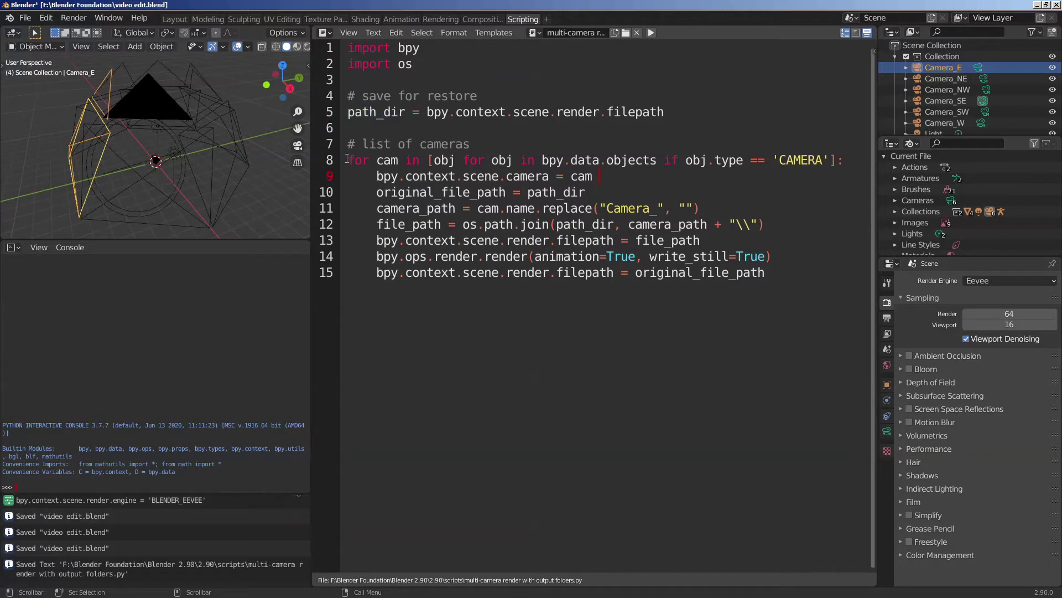
Examine the loop lines that pick each camera, keep the original path and build the camera_path and file_path names
drag(348, 160, 628, 182)
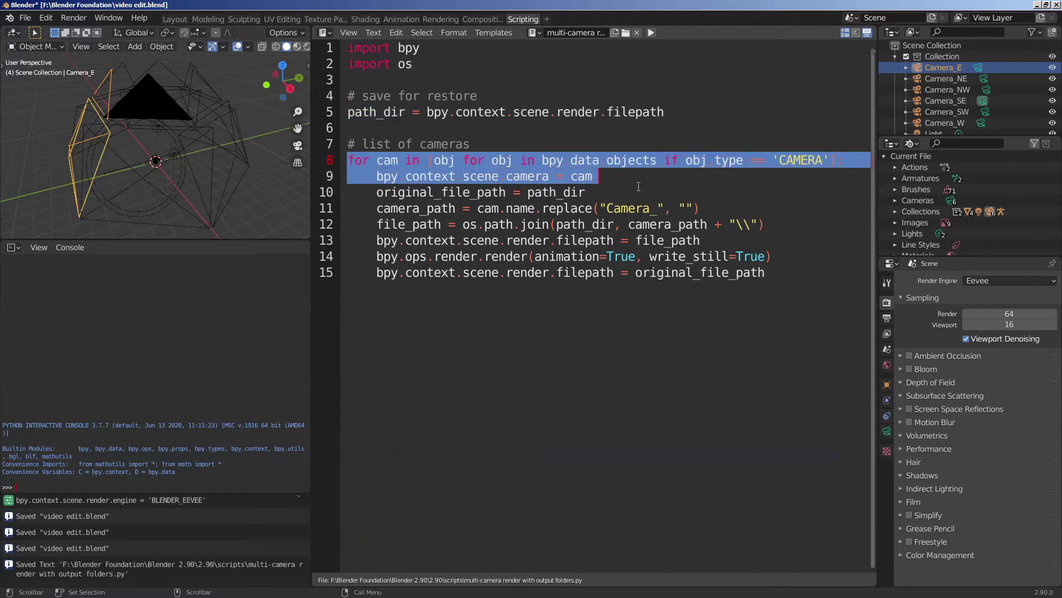
double_click(441, 192)
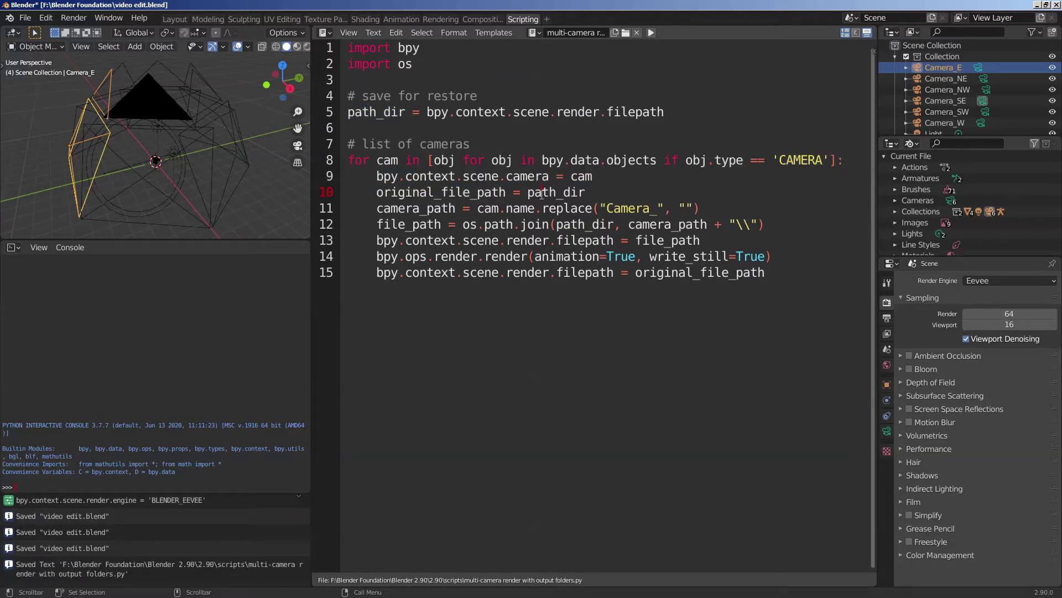
double_click(540, 192)
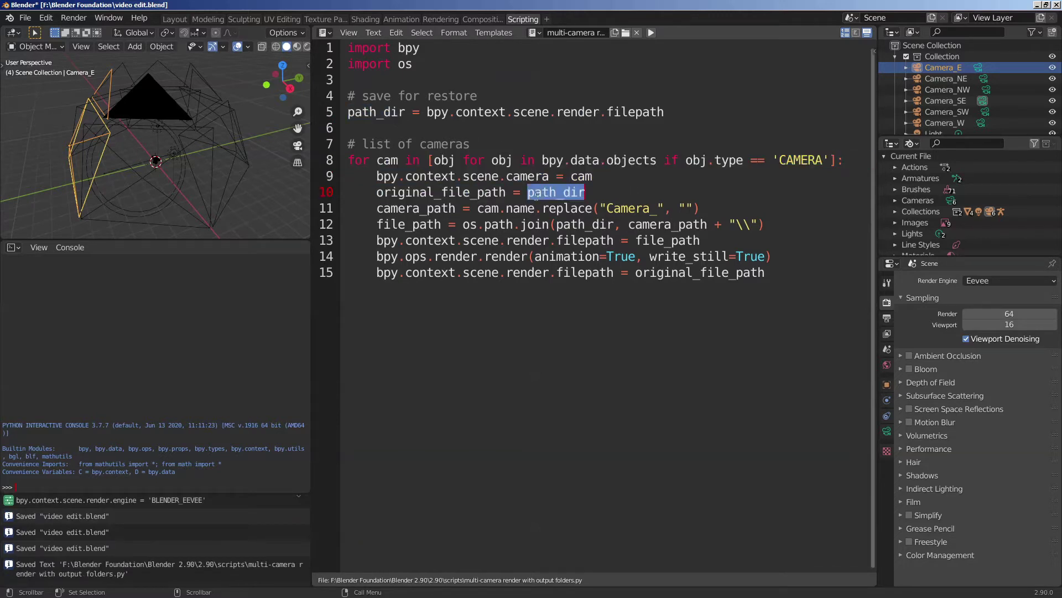
double_click(487, 193)
triple_click(381, 213)
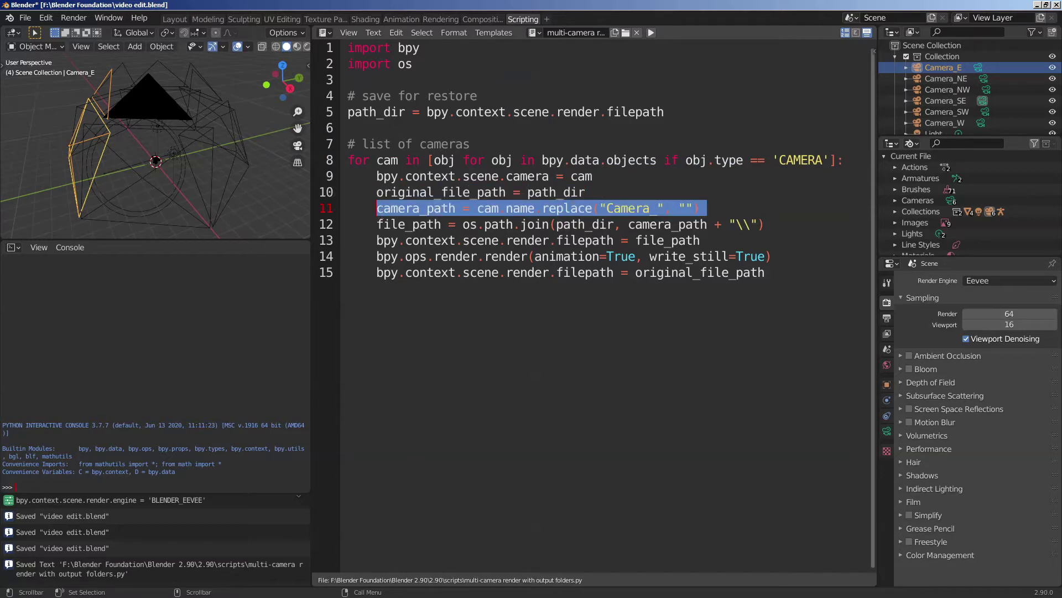
double_click(415, 208)
double_click(408, 224)
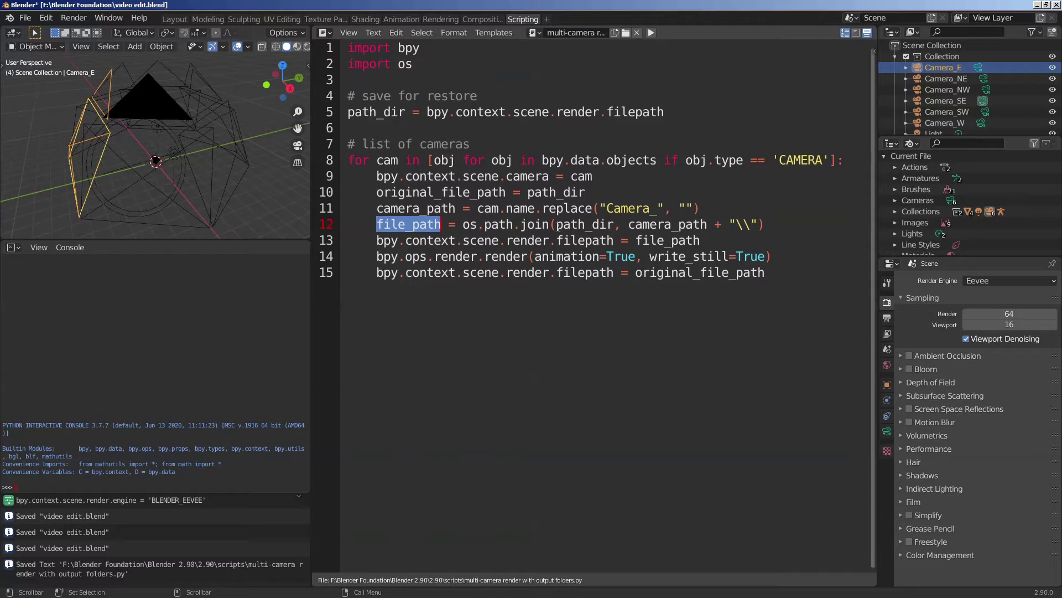
Examine the script lines that assign the output path, render the animation and restore the original file path
double_click(668, 240)
drag(700, 240, 370, 242)
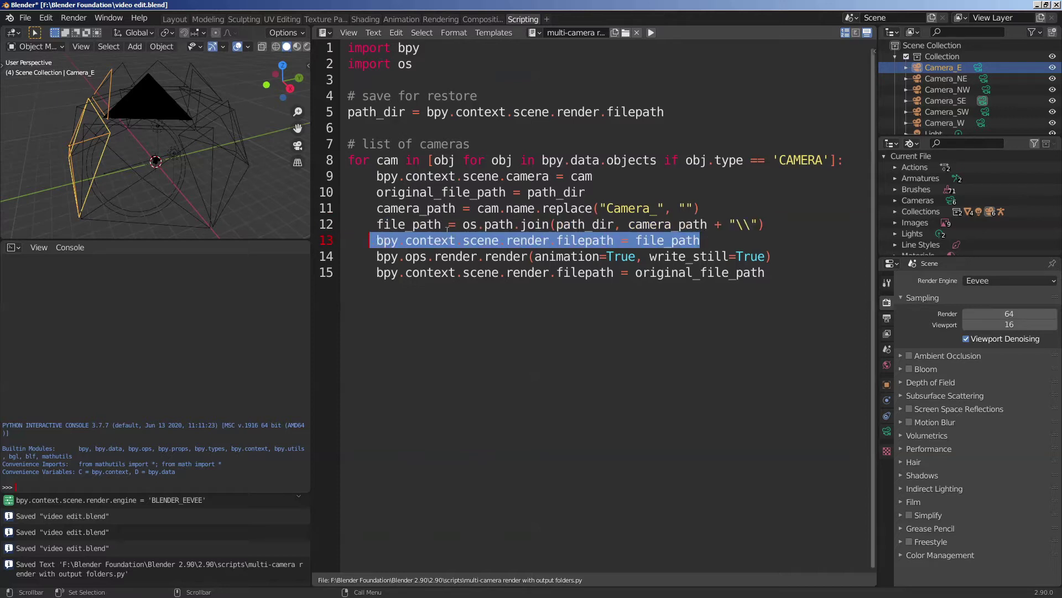
double_click(422, 223)
double_click(506, 256)
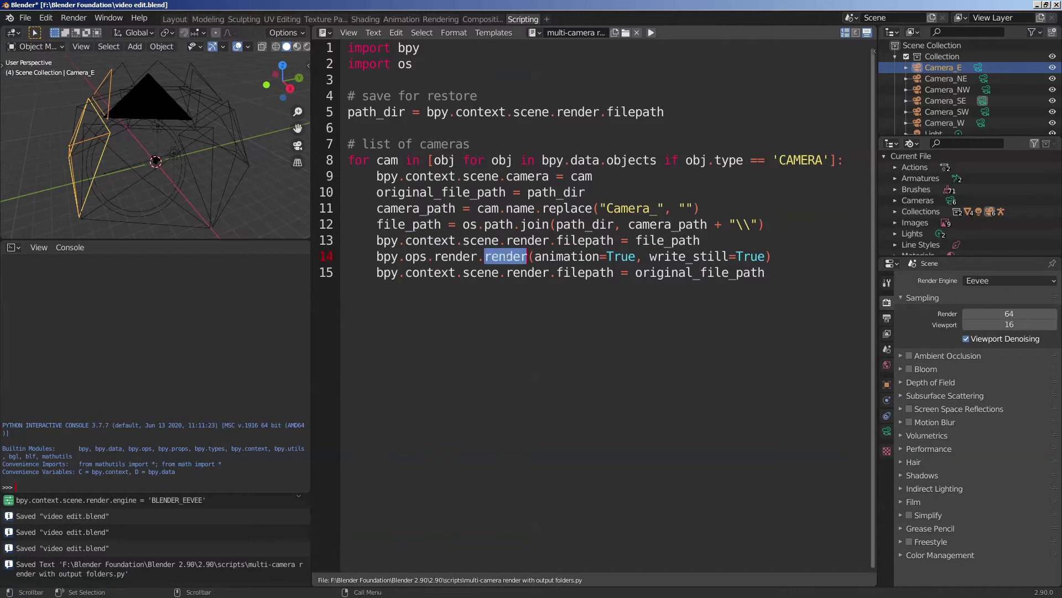
click(522, 257)
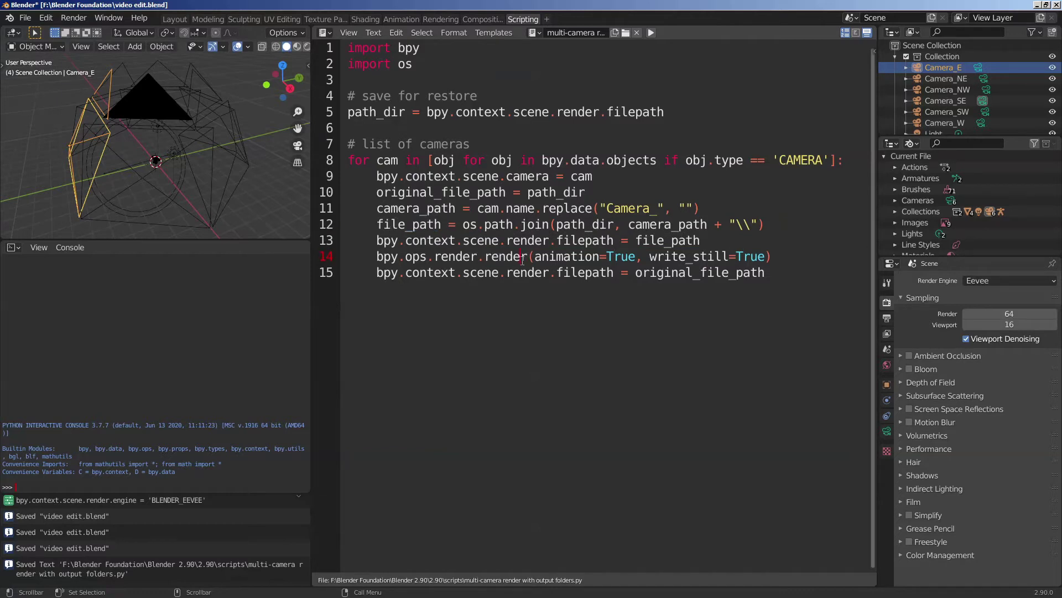
drag(768, 273, 381, 283)
Copy the entire script and paste it into a new text block
drag(765, 273, 509, 35)
key(ctrl+c)
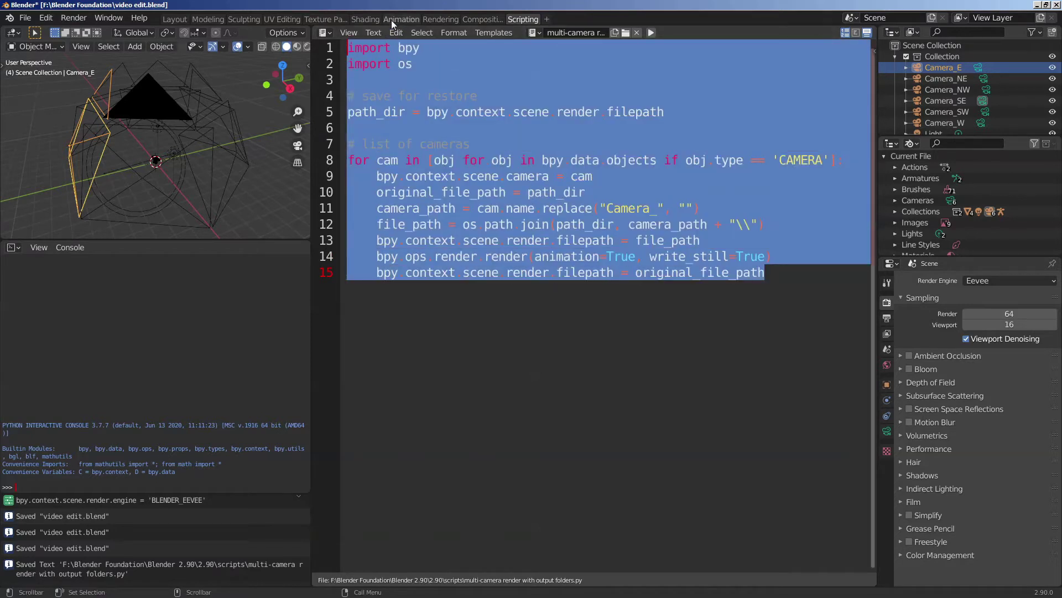
click(373, 33)
click(376, 47)
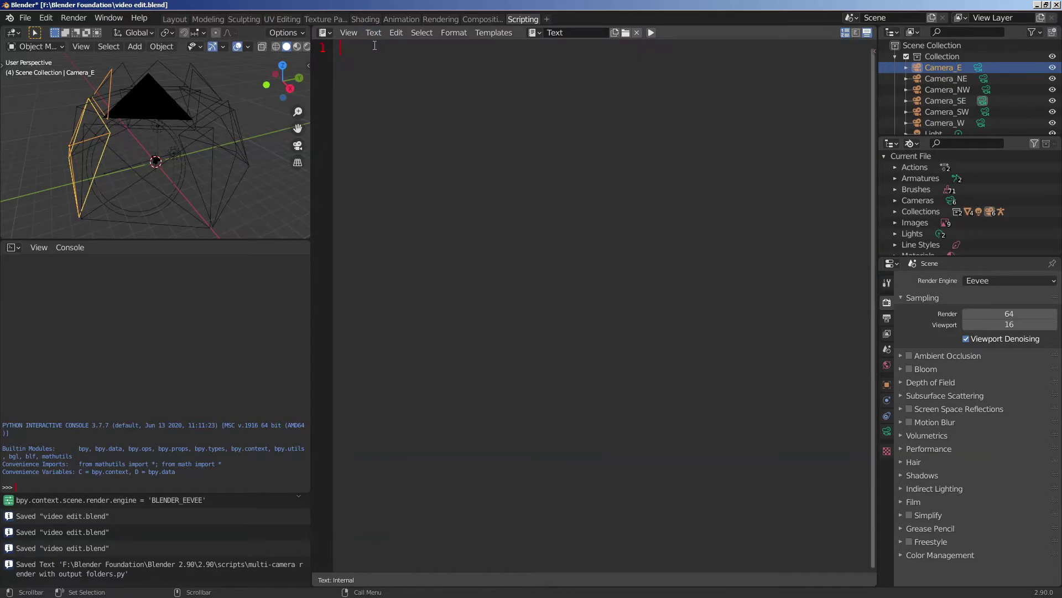
right_click(498, 125)
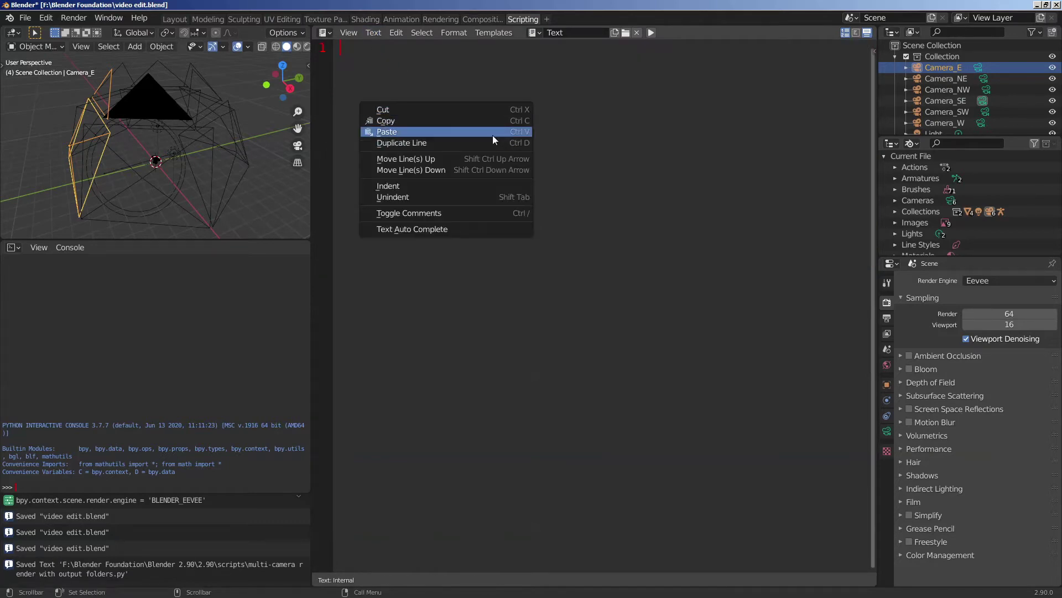
click(492, 134)
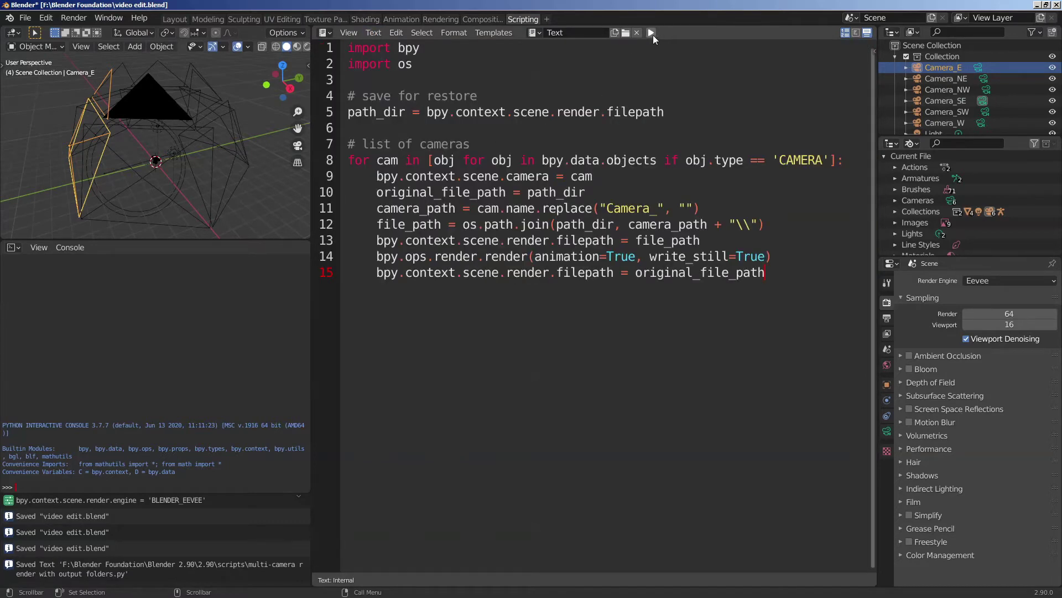
Run the pasted script to render the animation from all six cameras into separate direction folders
click(652, 33)
click(652, 33)
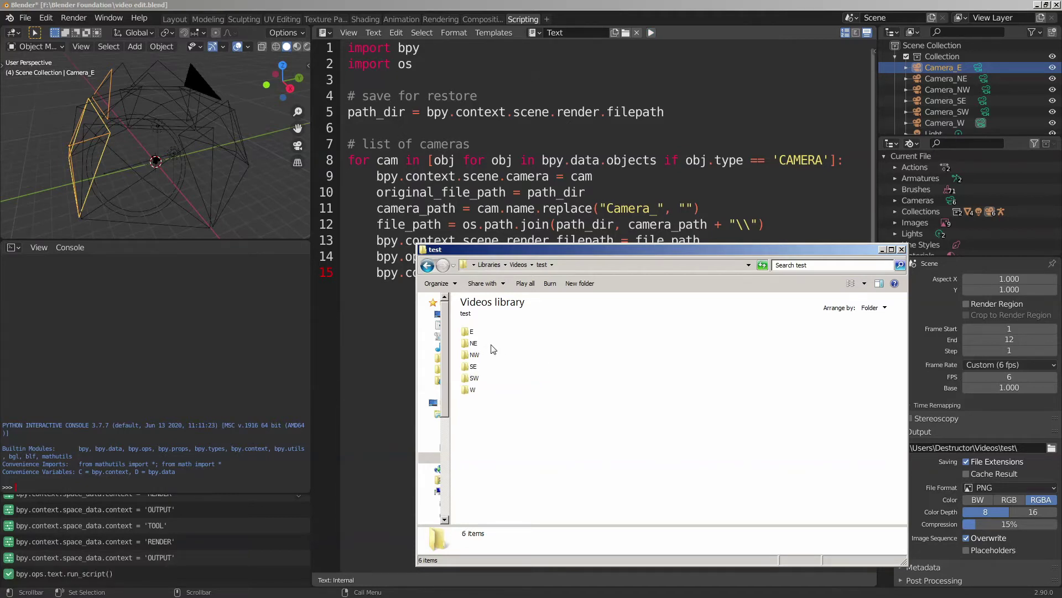
Open the E folder and browse through its rendered PNG frames
click(468, 333)
double_click(468, 333)
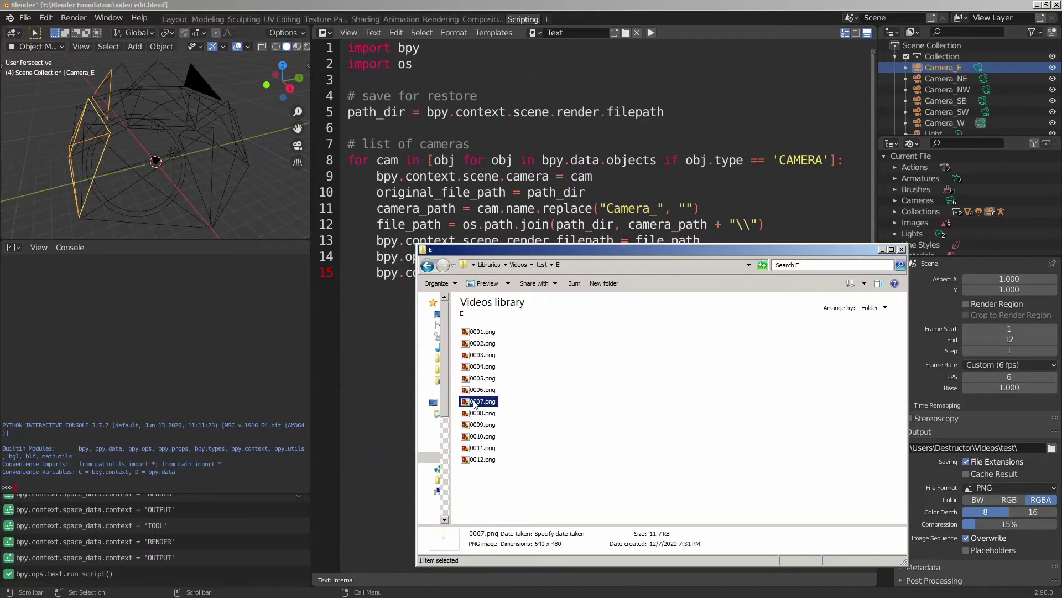
click(480, 366)
double_click(480, 366)
key(Right)
key(Right)
key(Right)
key(Right)
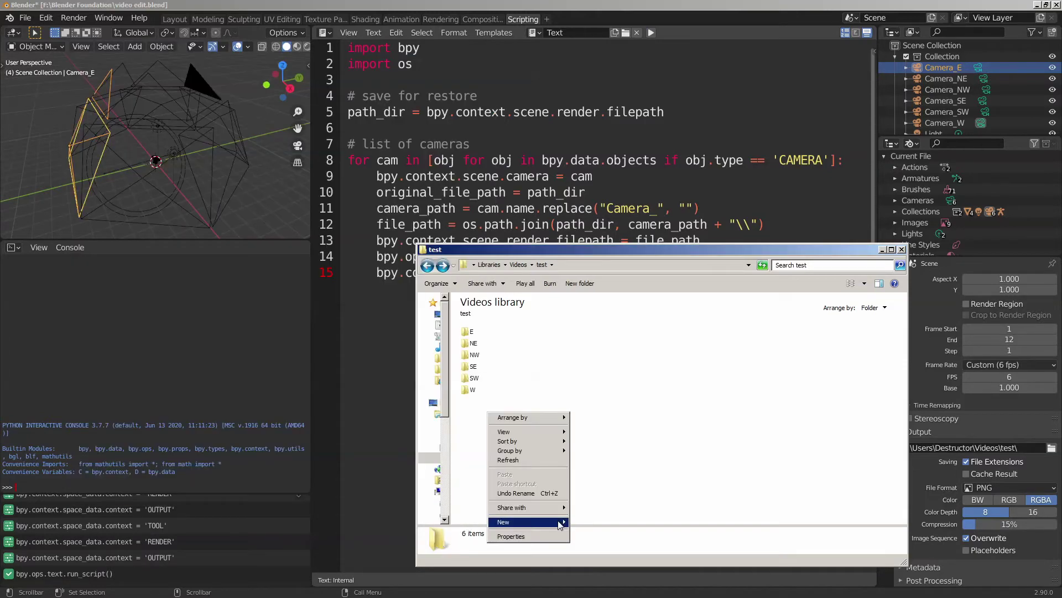
Create a folder named Deathclaw Wave in the test folder and move the E, NE, NW, SE, SW and W folders into it
mouse_move(560, 525)
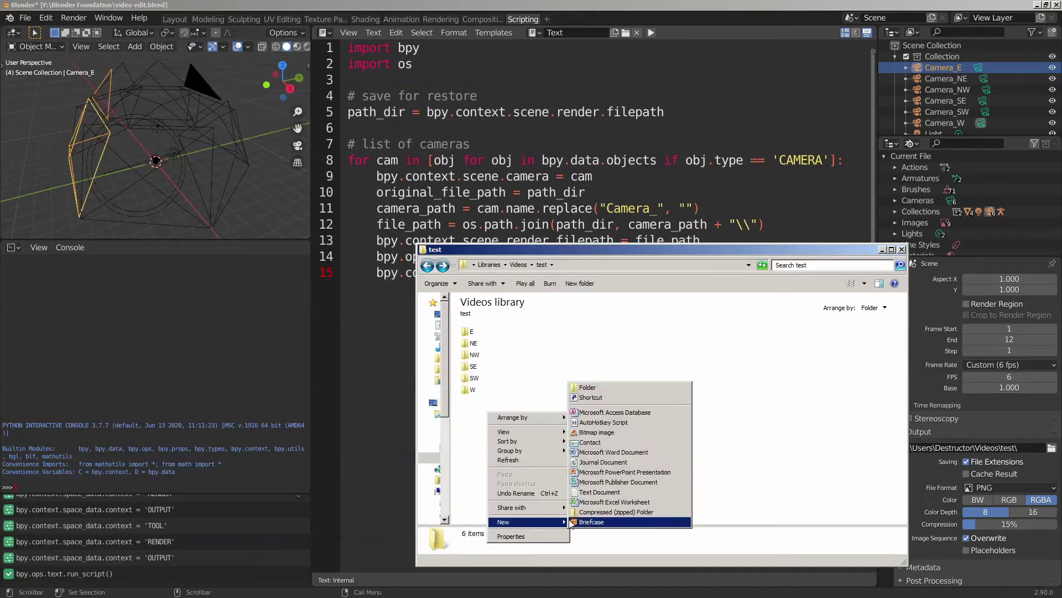
click(581, 389)
text(Deathclaw Wave)
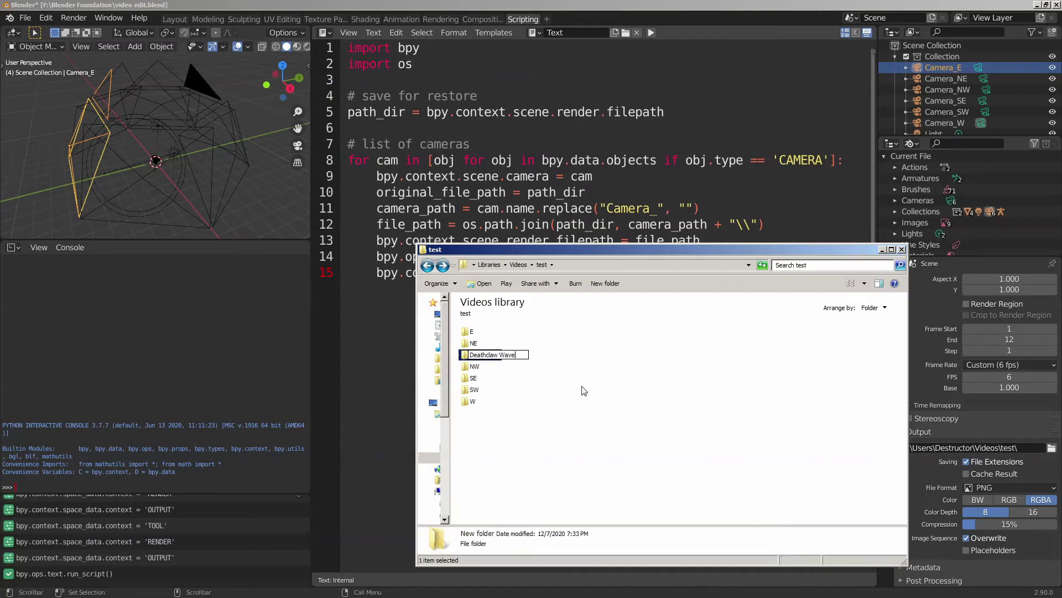
key(Return)
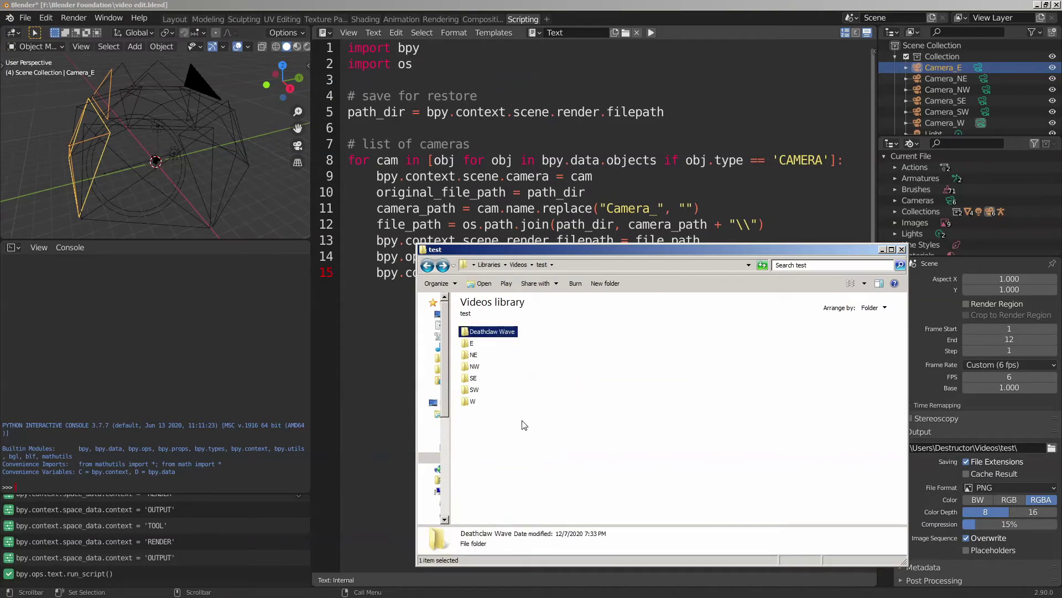
drag(522, 425, 480, 333)
click(489, 360)
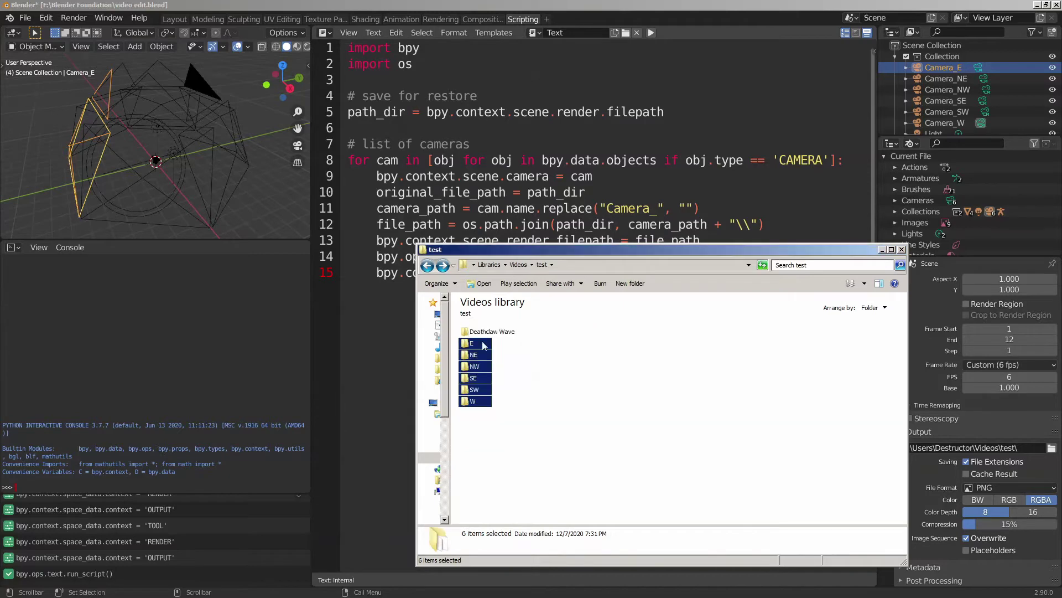
Open the Deathclaw Wave folder and create a new text document in it
double_click(484, 335)
right_click(496, 435)
mouse_move(553, 546)
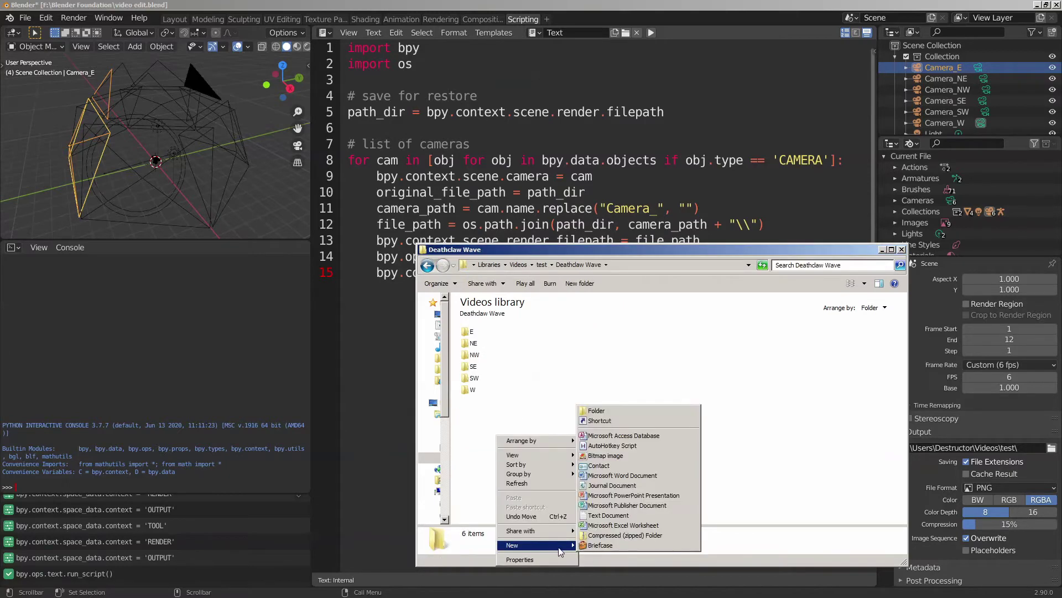
click(627, 515)
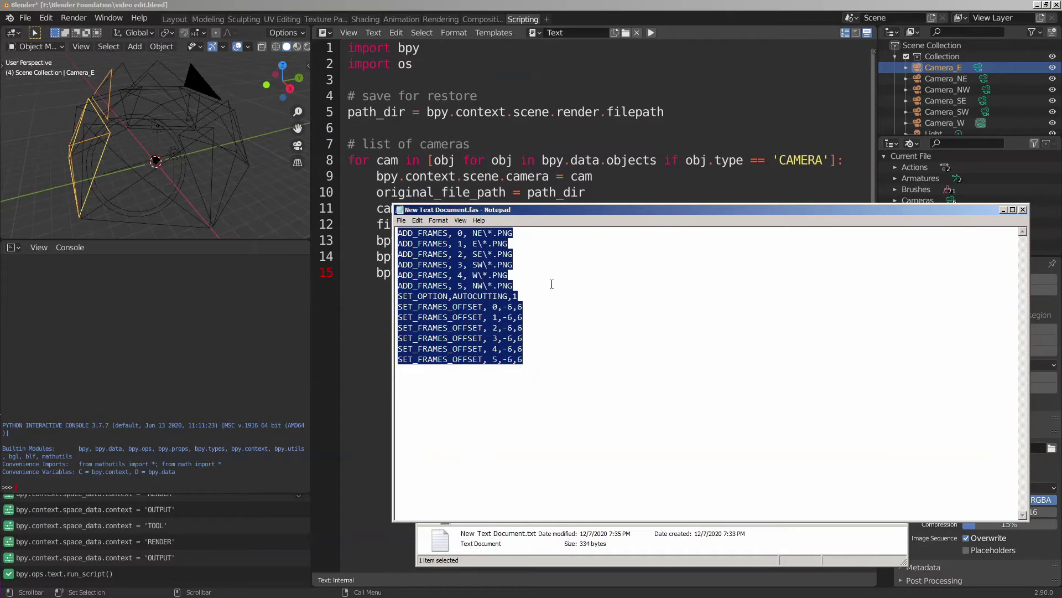
Examine the action script's ADD_FRAMES lines, the AUTOCUTTING option and the SET_FRAMES_OFFSET lines
click(552, 284)
key(ctrl+shift+Home)
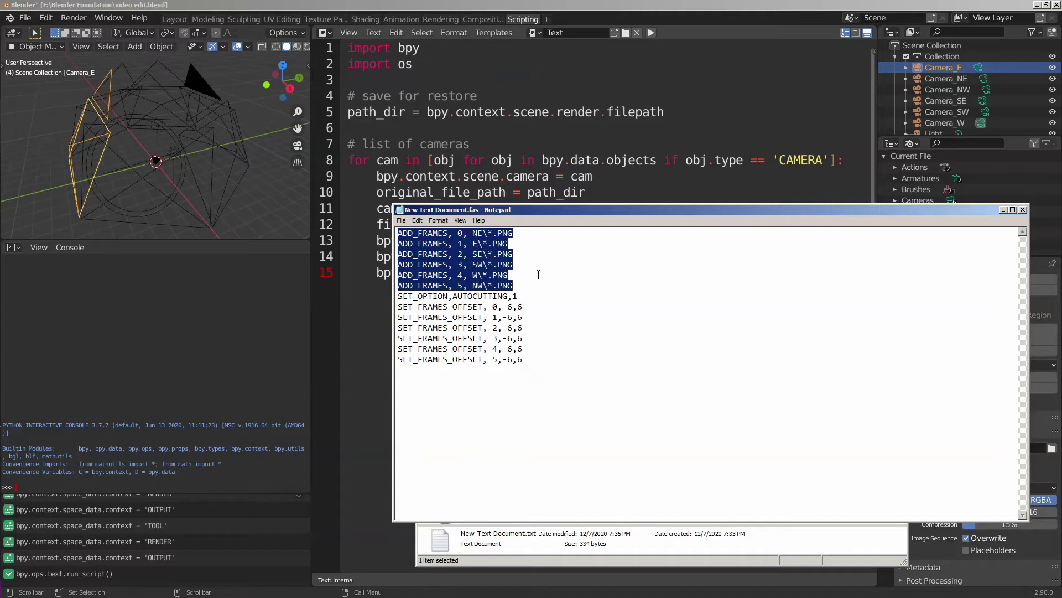
drag(534, 296, 389, 299)
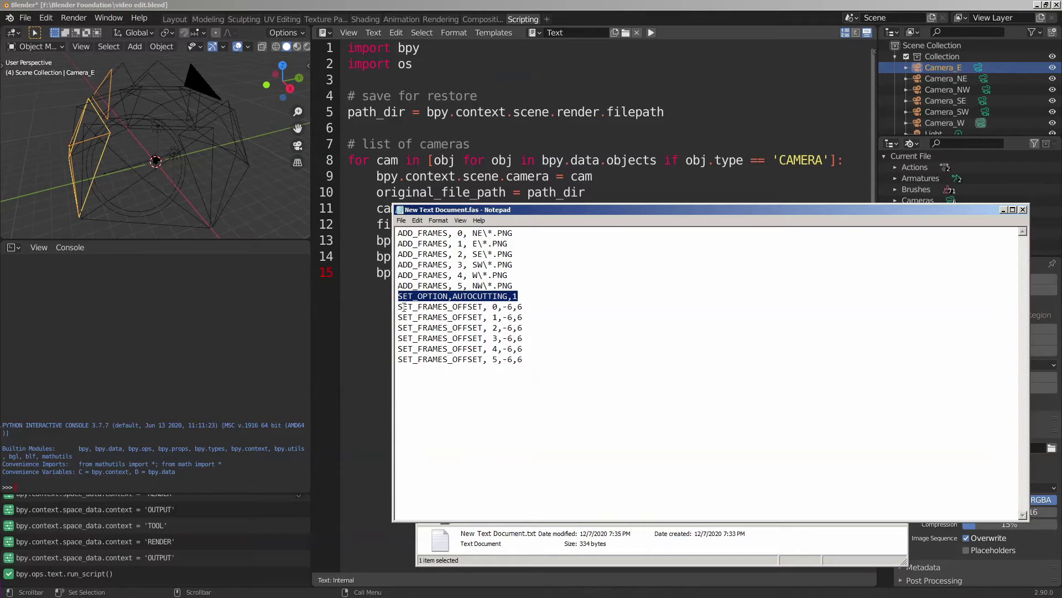
drag(398, 307, 564, 417)
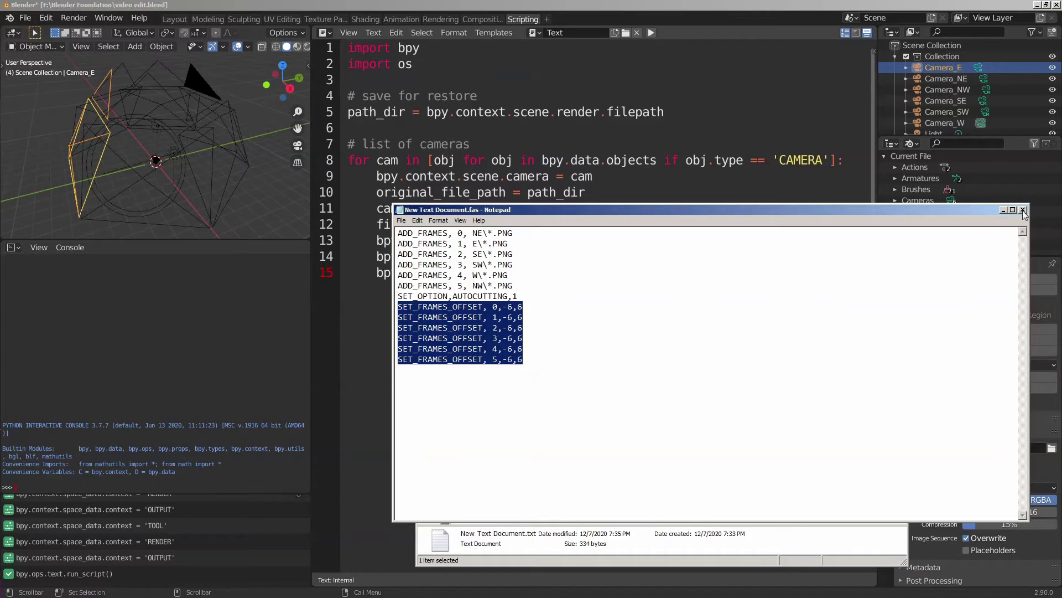
Save the script text as New Text Document.fas in the Deathclaw Wave folder, using the All Files type
key(ctrl+a)
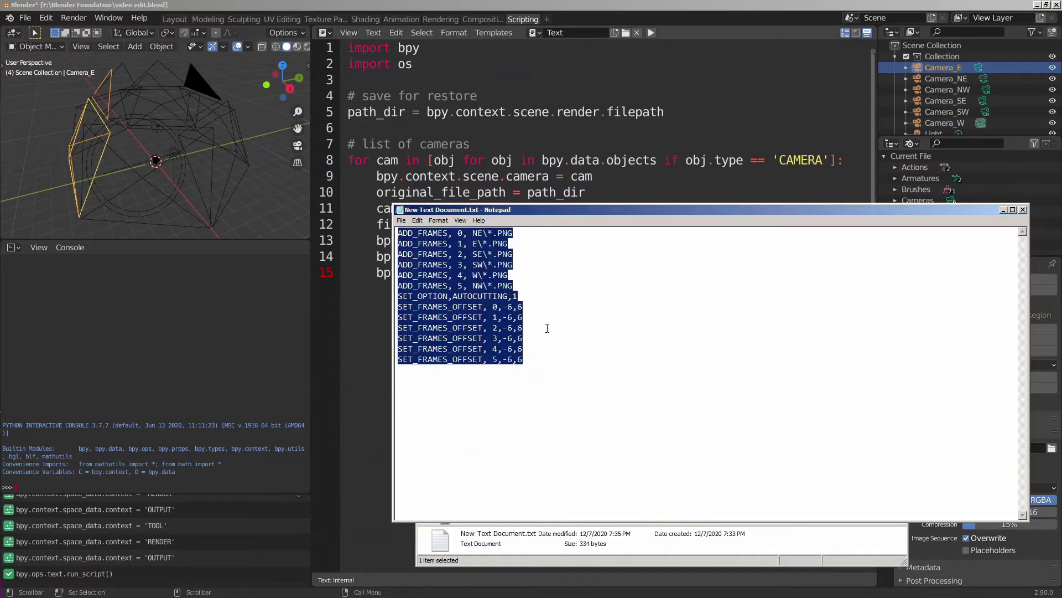
click(401, 221)
click(433, 263)
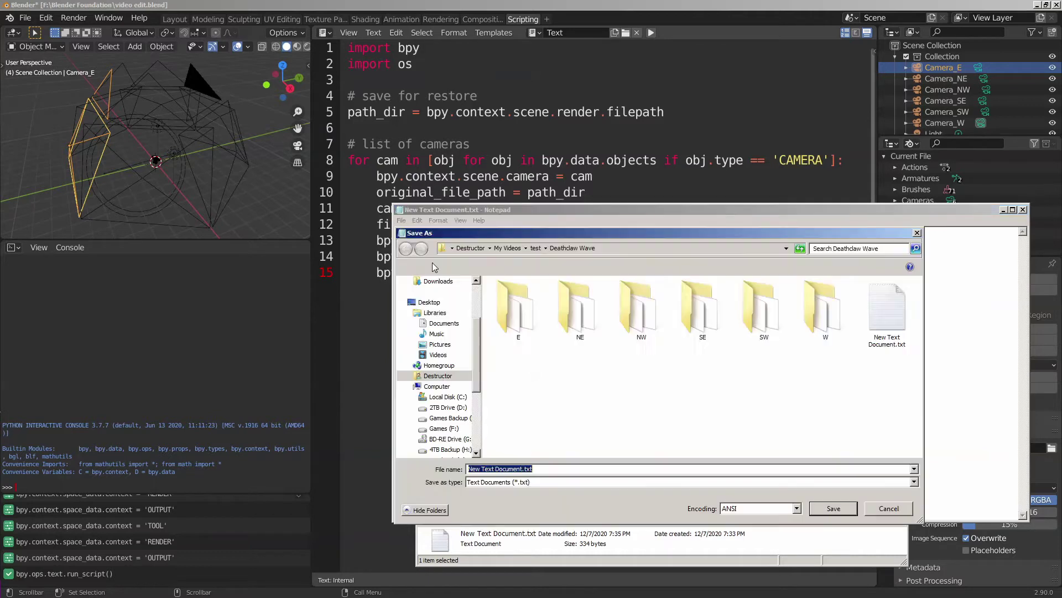
click(524, 483)
click(525, 499)
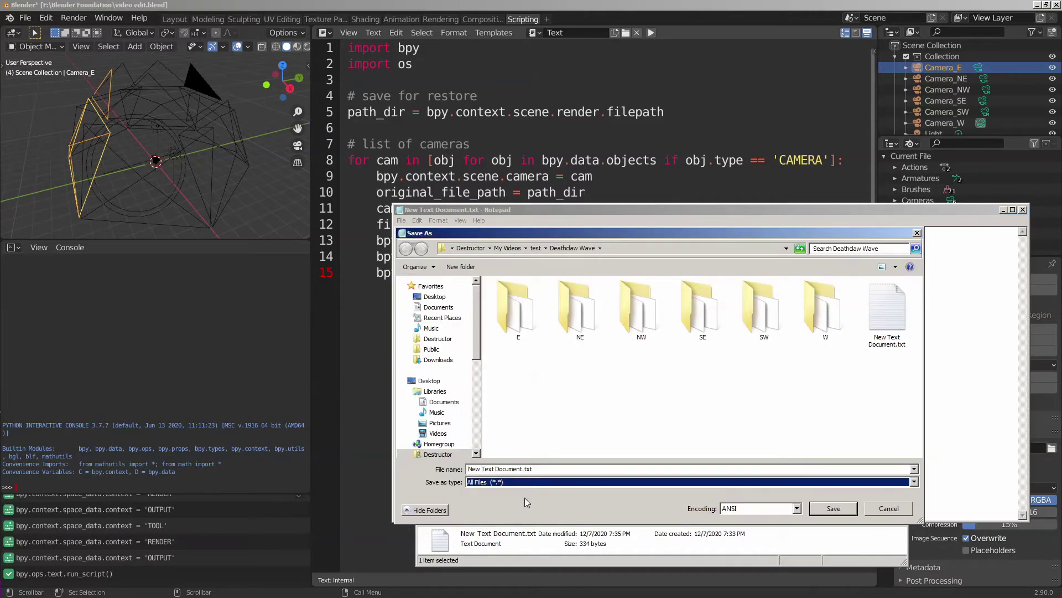
click(537, 468)
key(BackSpace)
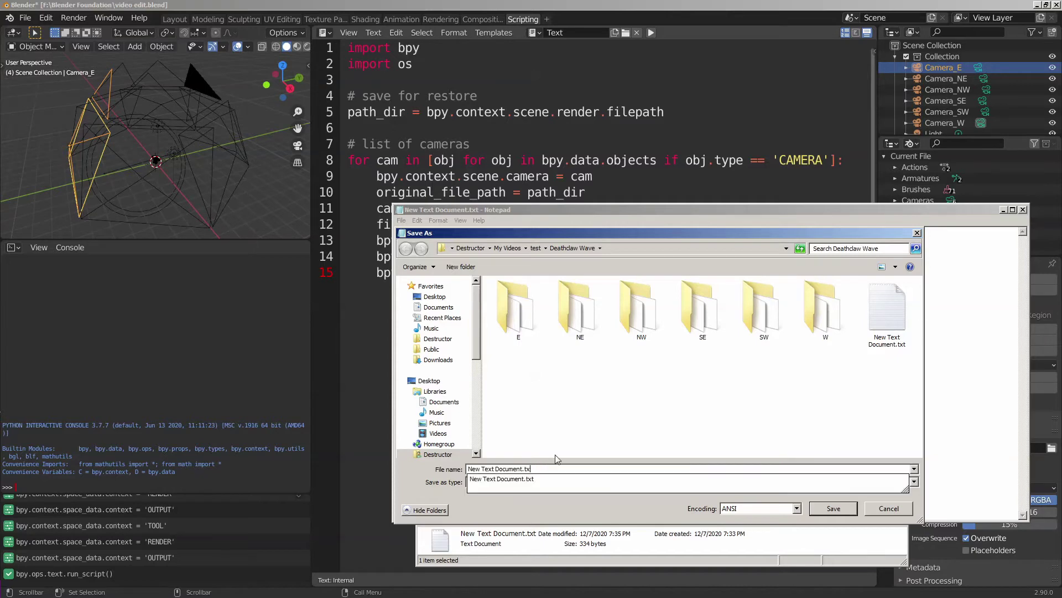
text(fas)
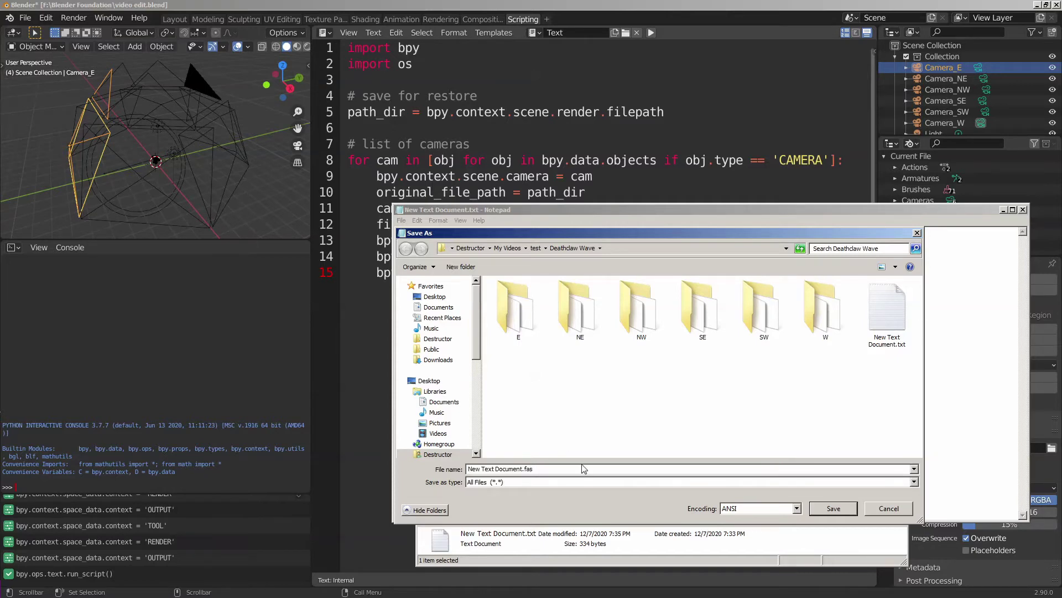
click(830, 509)
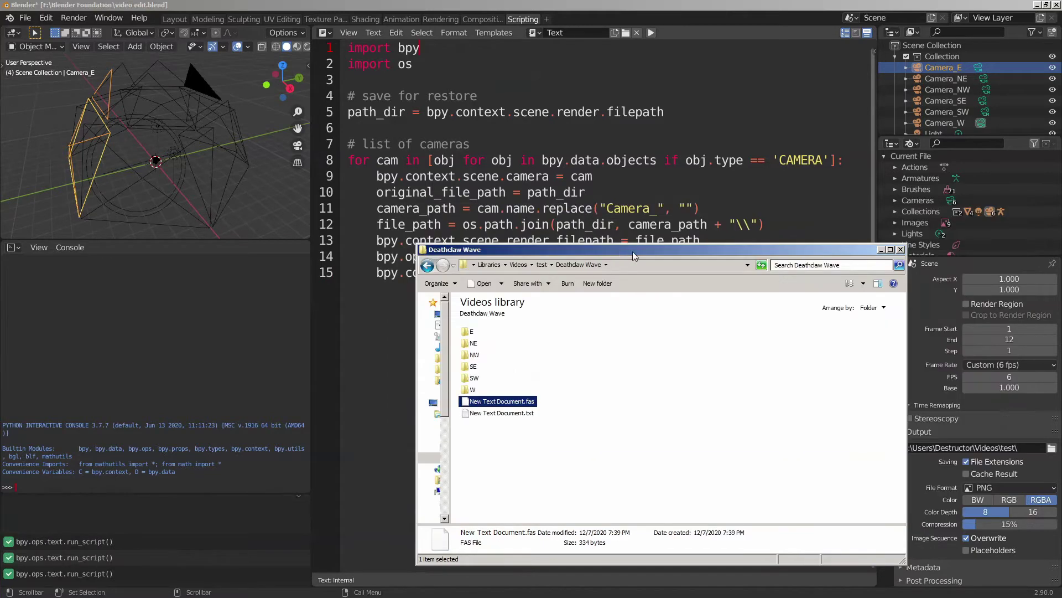
Arrange the Deathclaw Wave and Fallout 2 Mod folder windows side by side and launch Frame Animator from its shortcut
drag(612, 251, 758, 218)
drag(1, 214, 266, 213)
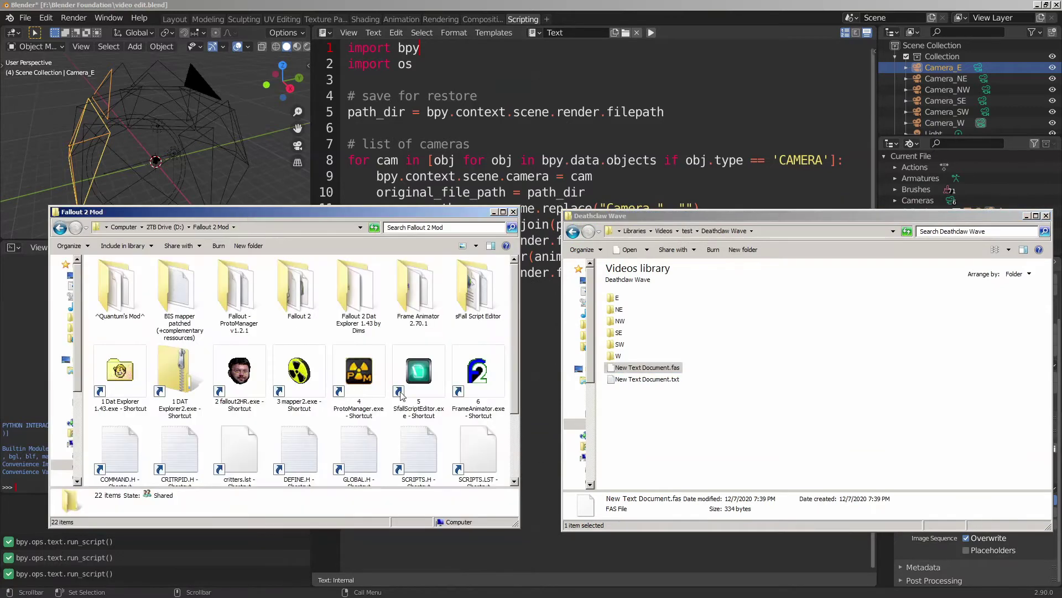
double_click(476, 384)
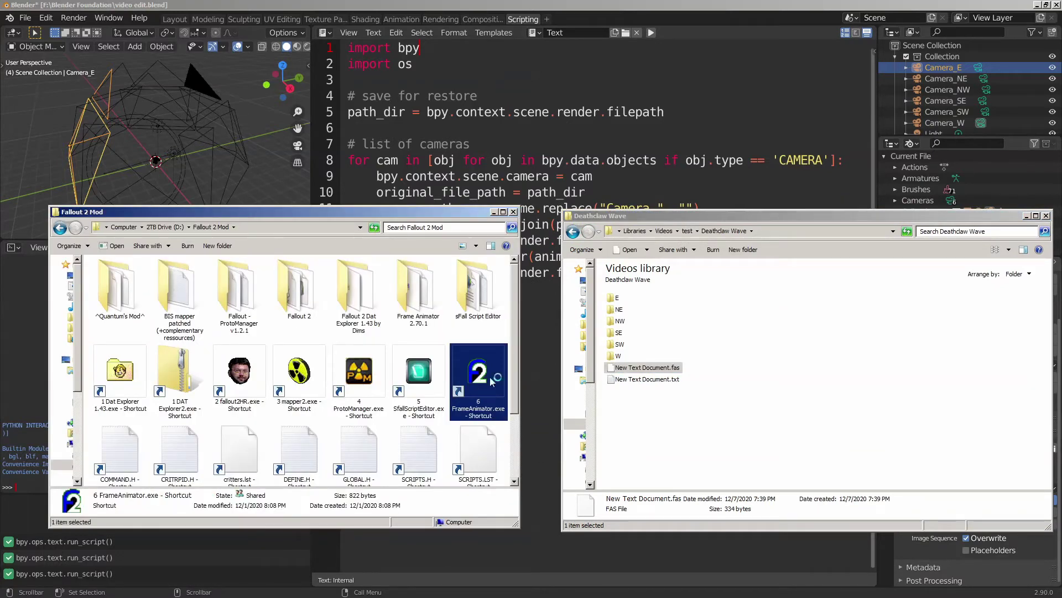
click(561, 315)
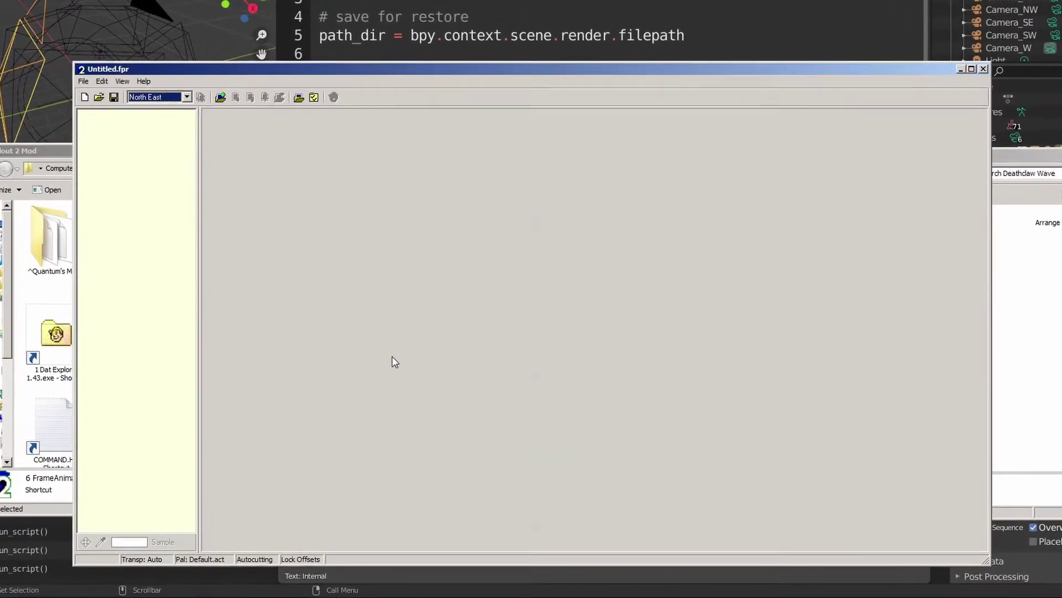
Execute the script New Text Document.fas from the Deathclaw Wave folder to load the frames for all directions
click(118, 122)
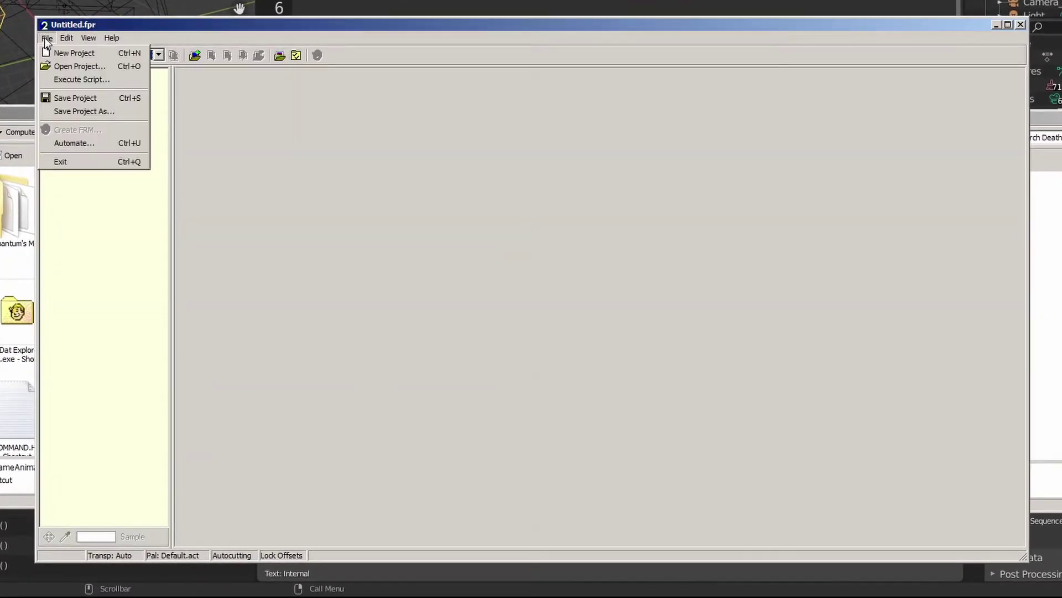
click(67, 79)
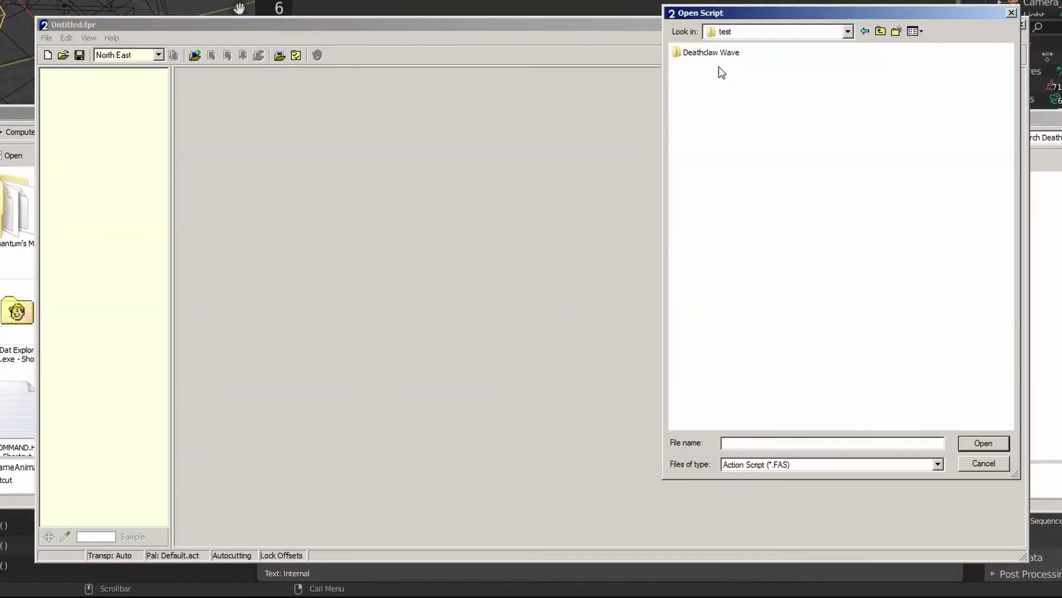
double_click(721, 54)
click(710, 119)
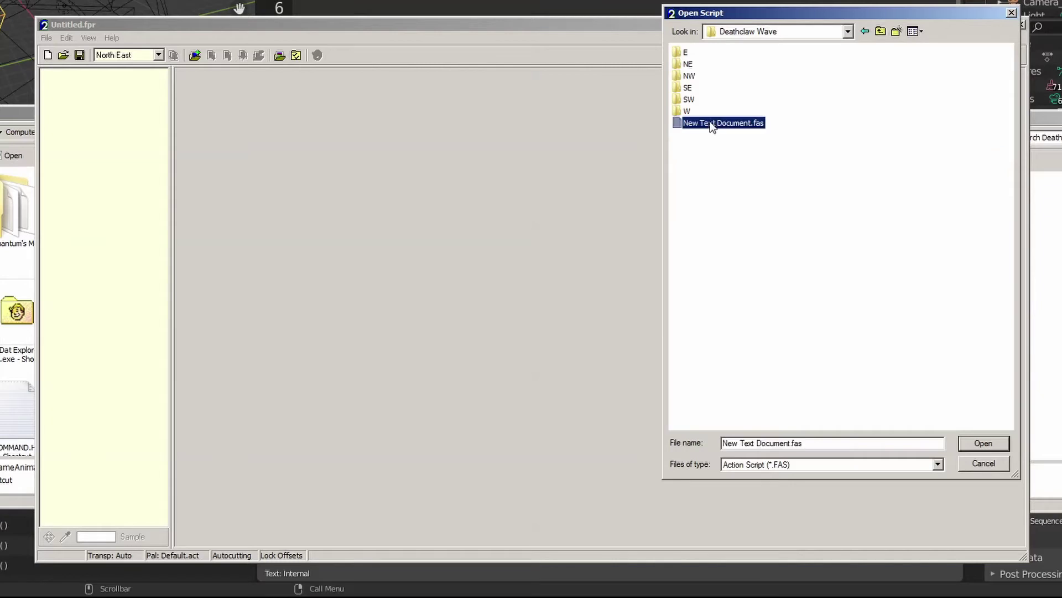
double_click(707, 122)
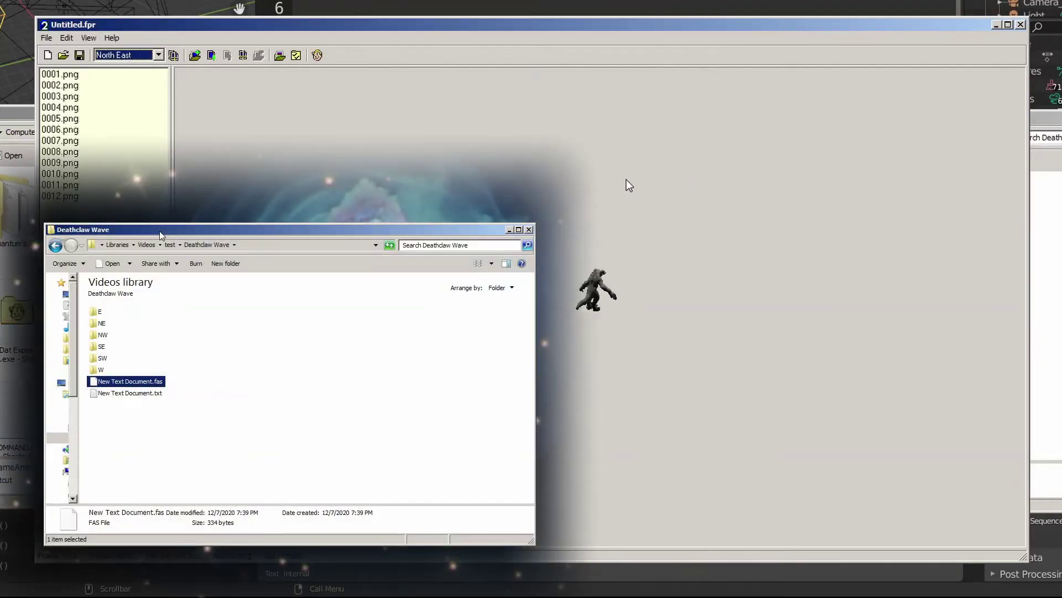
Return to the Frame Animator project and show the hex grid beneath the deathclaw
click(161, 235)
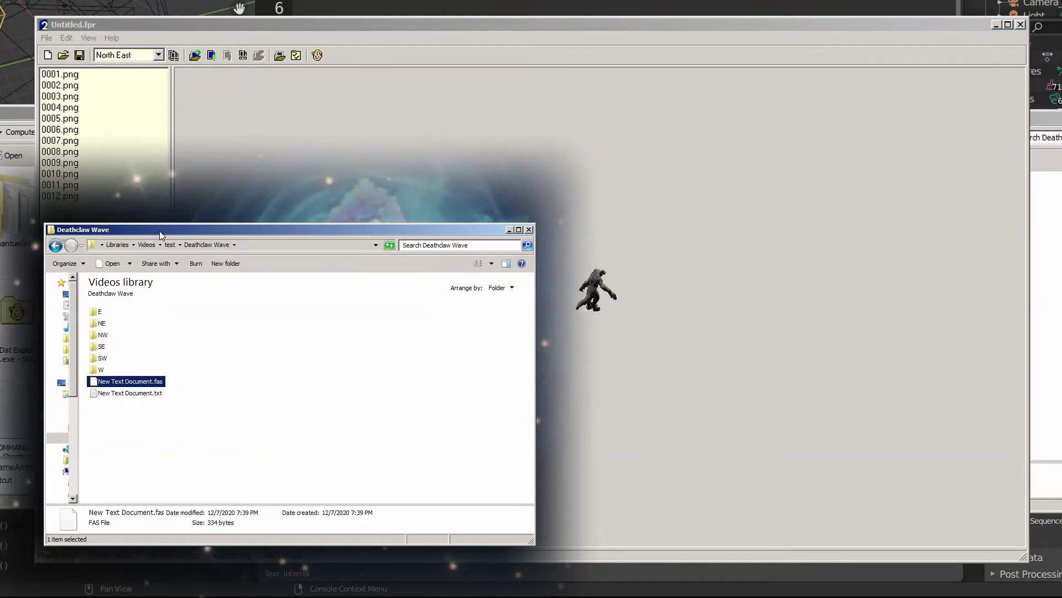
click(246, 37)
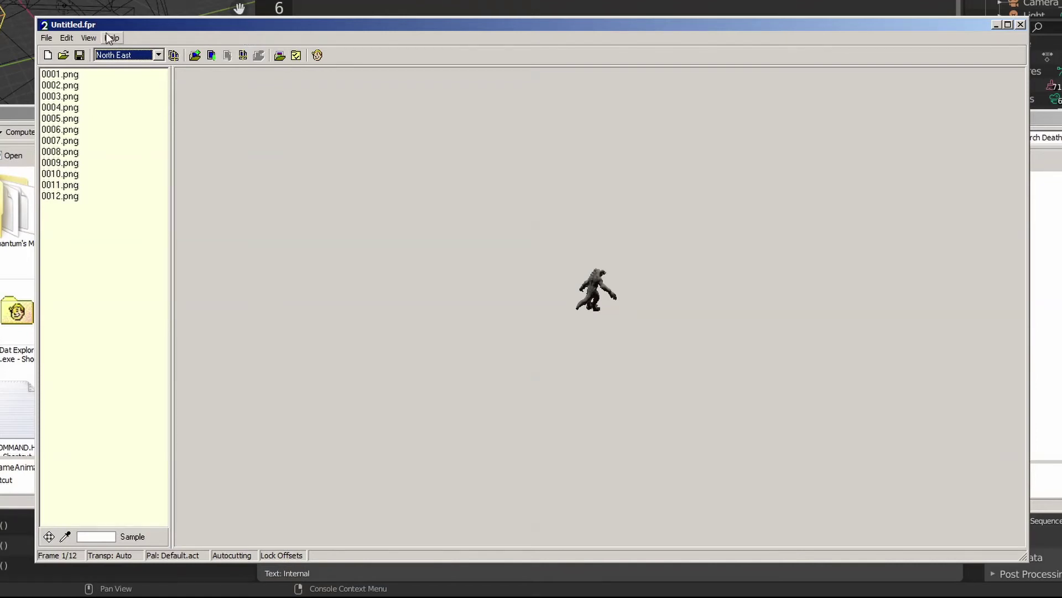
click(89, 37)
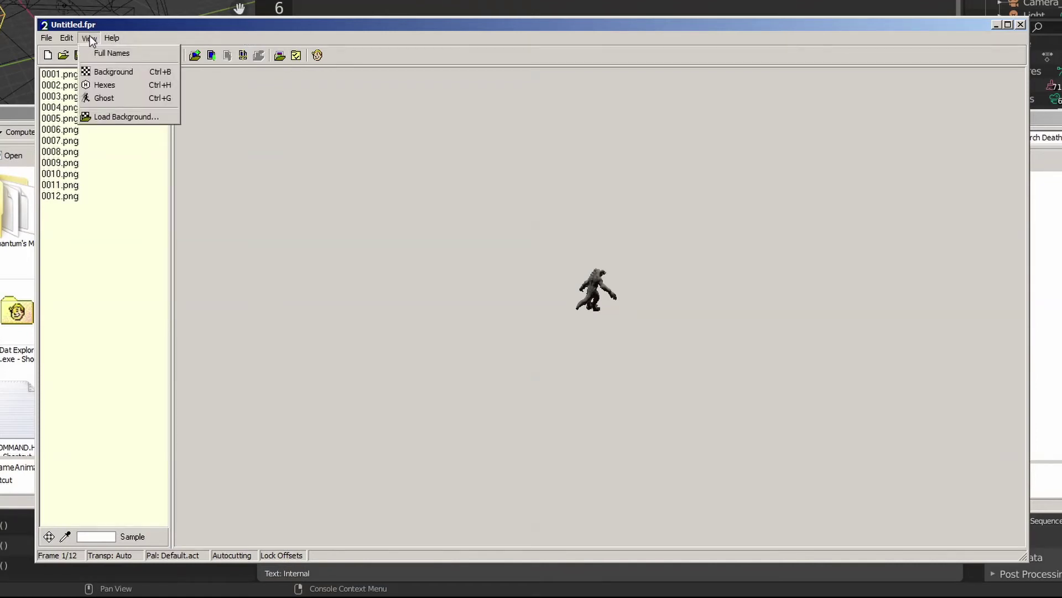
click(101, 85)
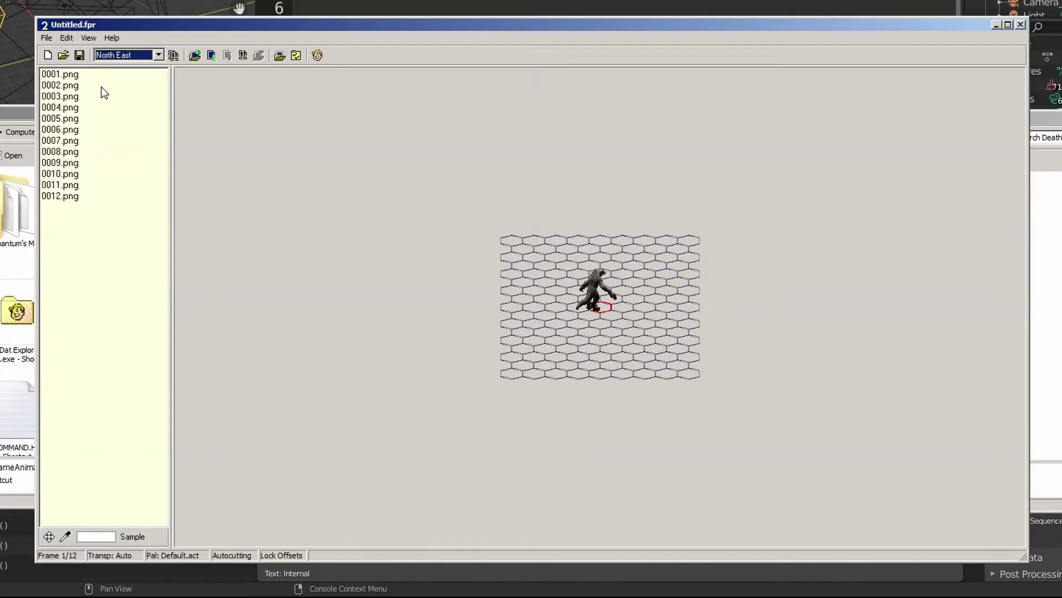
Check the deathclaw's hex placement facing East, South East, South West, West and North West, and switch back to North East
click(139, 56)
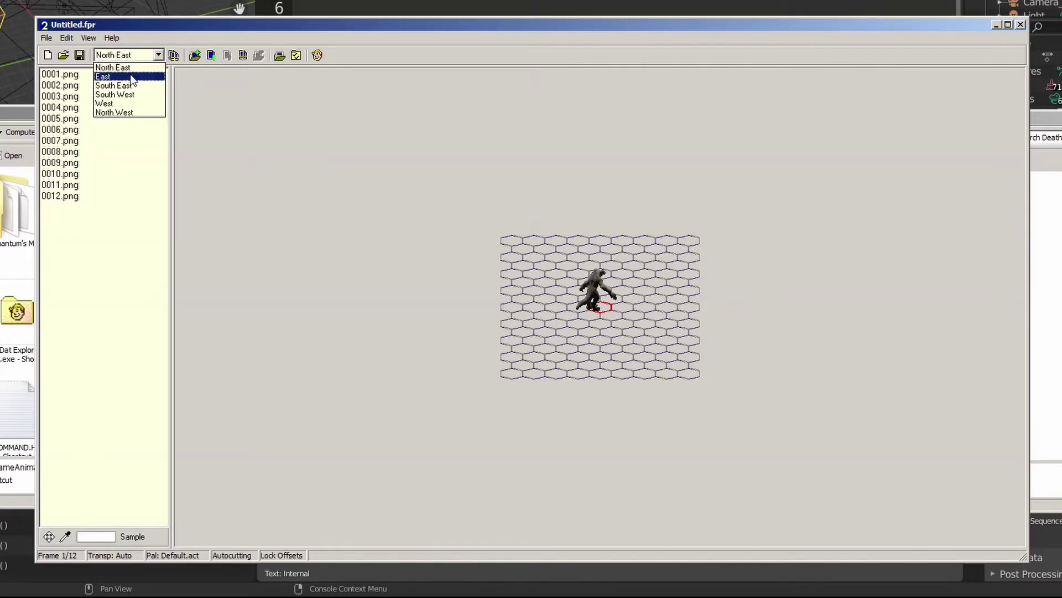
click(133, 78)
click(153, 58)
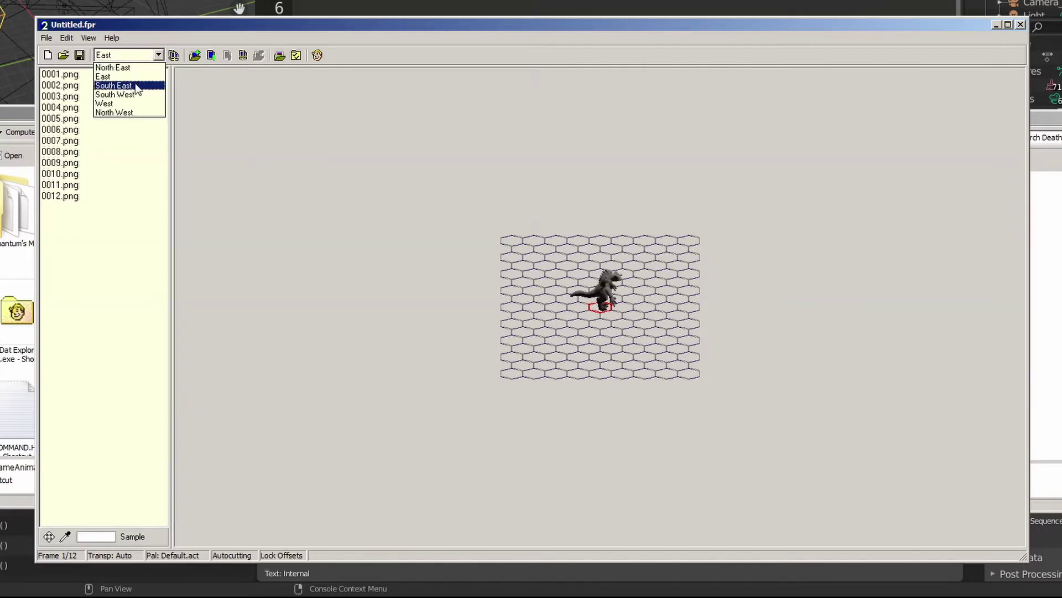
click(135, 85)
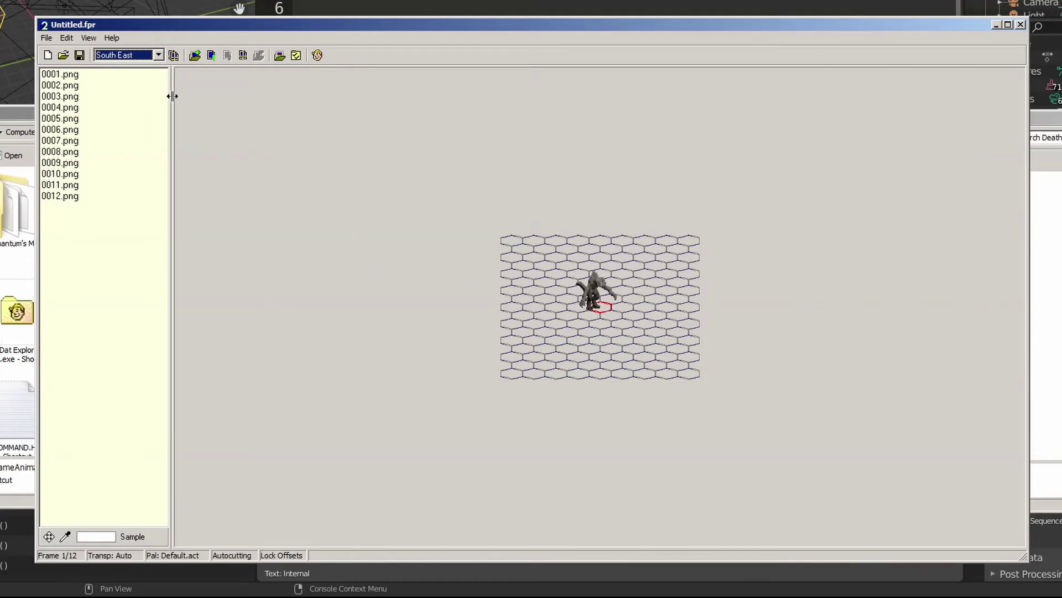
click(159, 55)
click(134, 95)
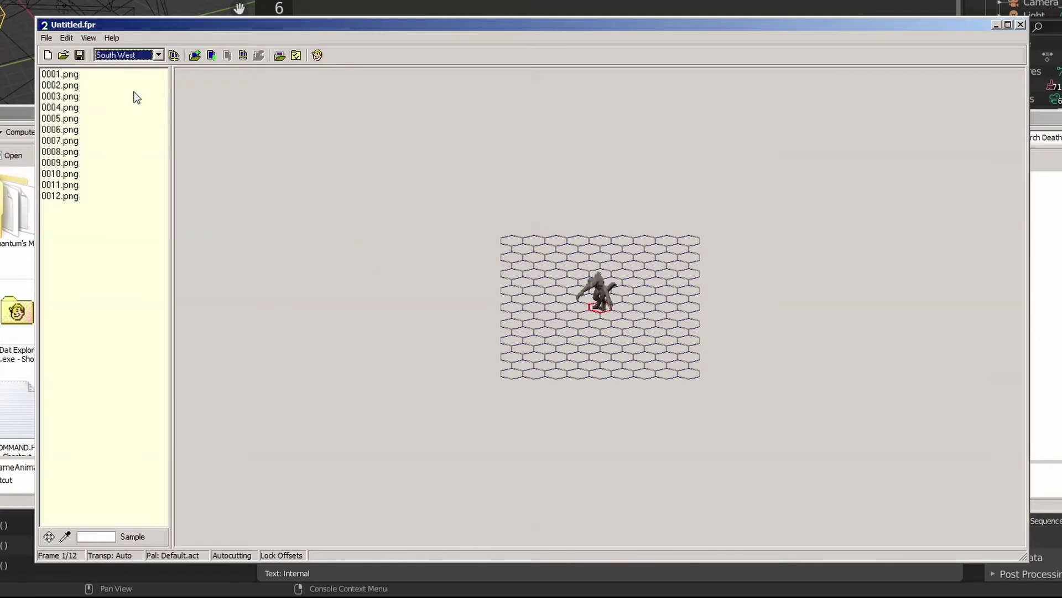
click(159, 55)
click(131, 104)
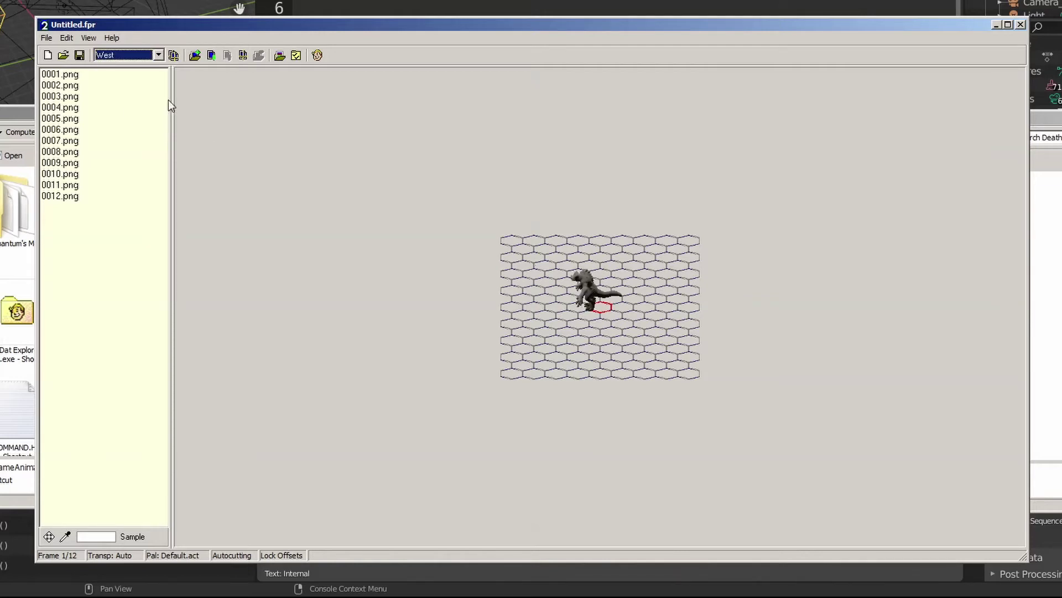
click(118, 58)
click(119, 113)
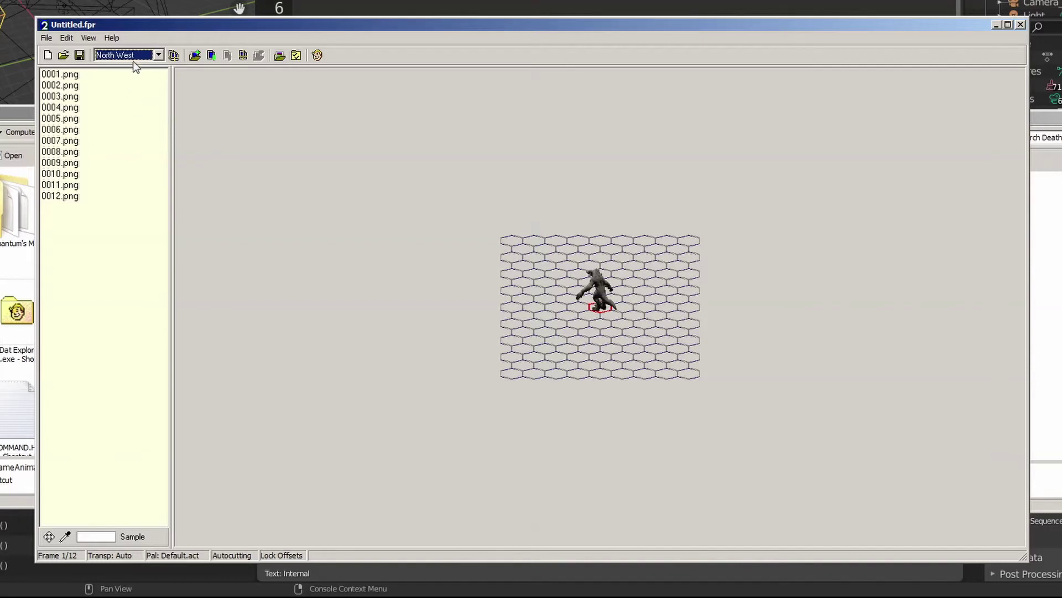
click(138, 55)
click(128, 72)
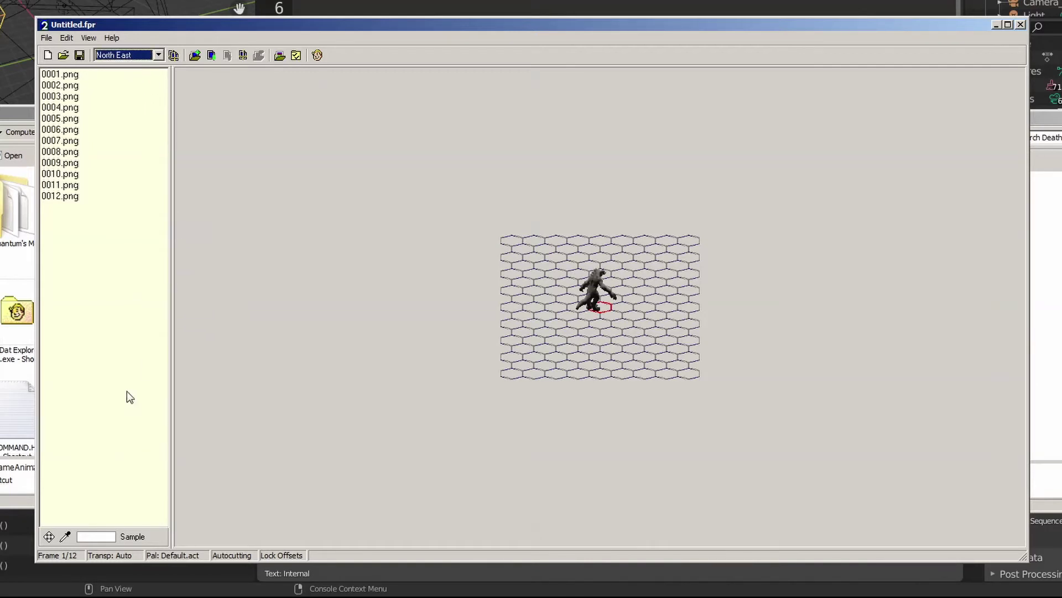
Move the North East frames onto the red hex and set their Y offset to 0
click(49, 537)
drag(592, 302, 601, 299)
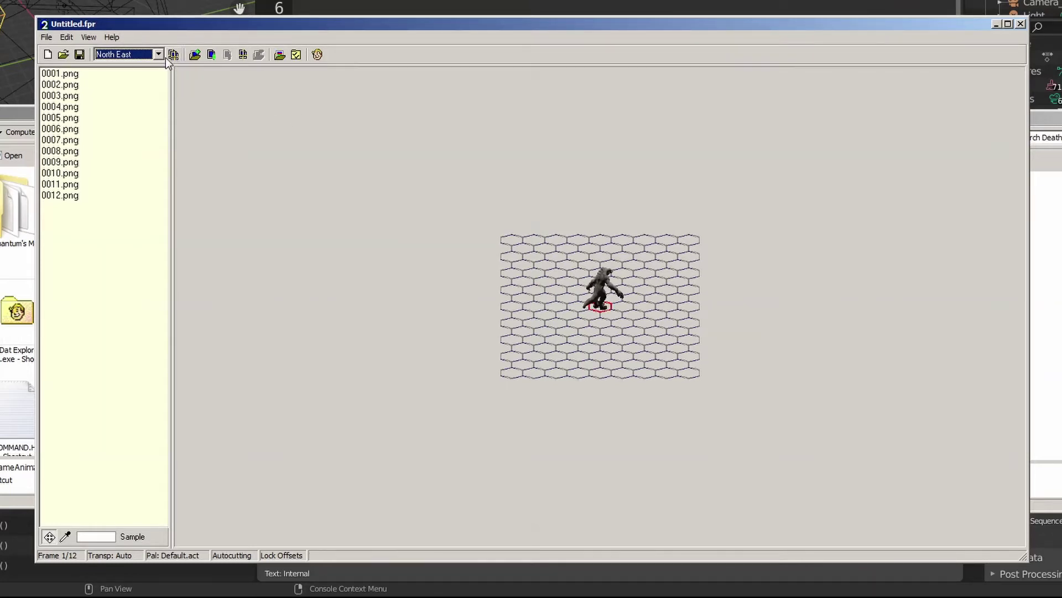
click(175, 54)
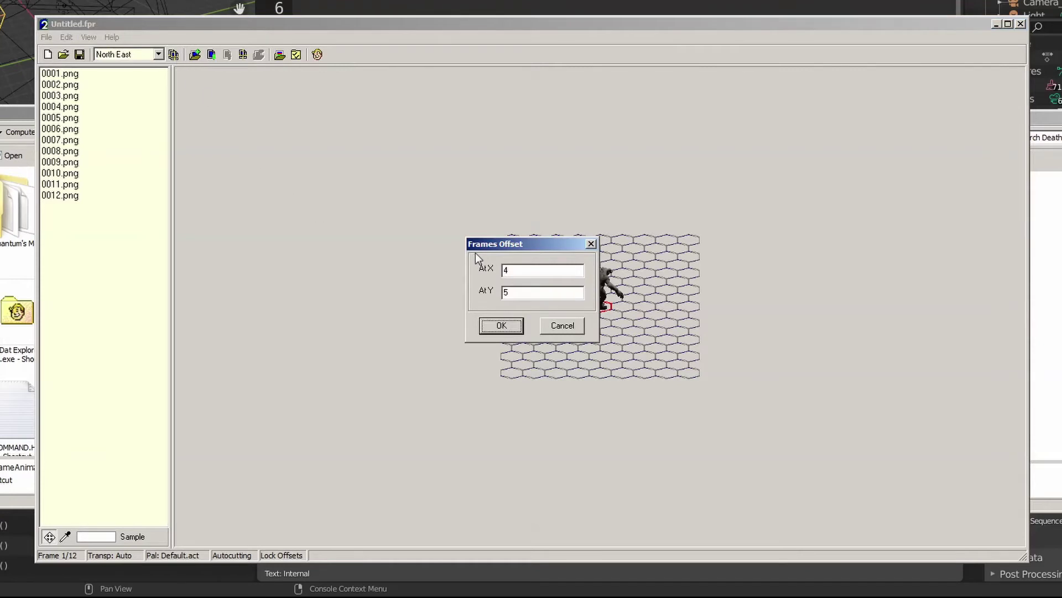
key(shift+Tab)
text(0)
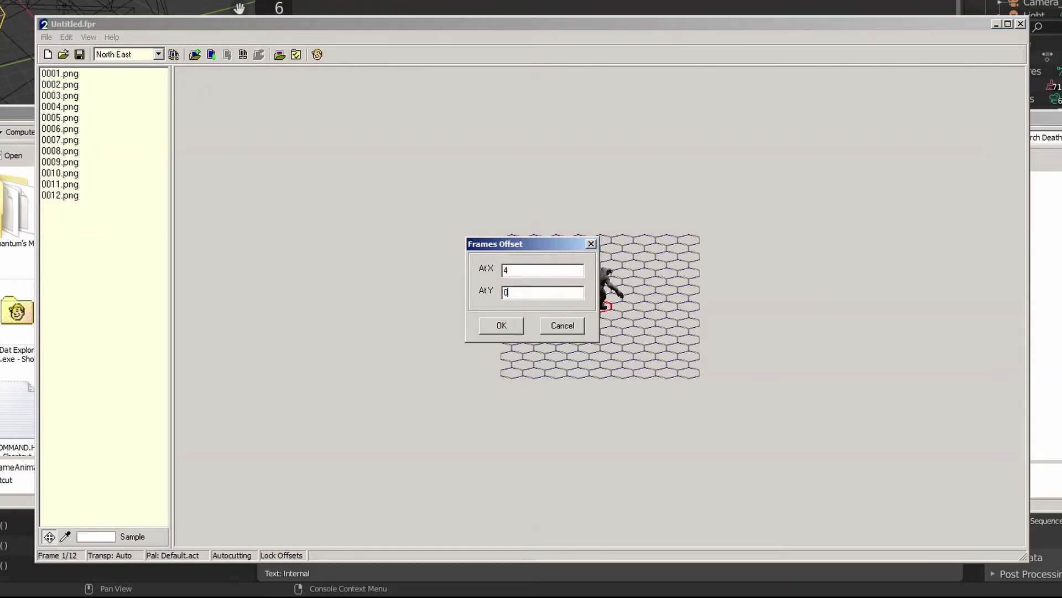
click(506, 322)
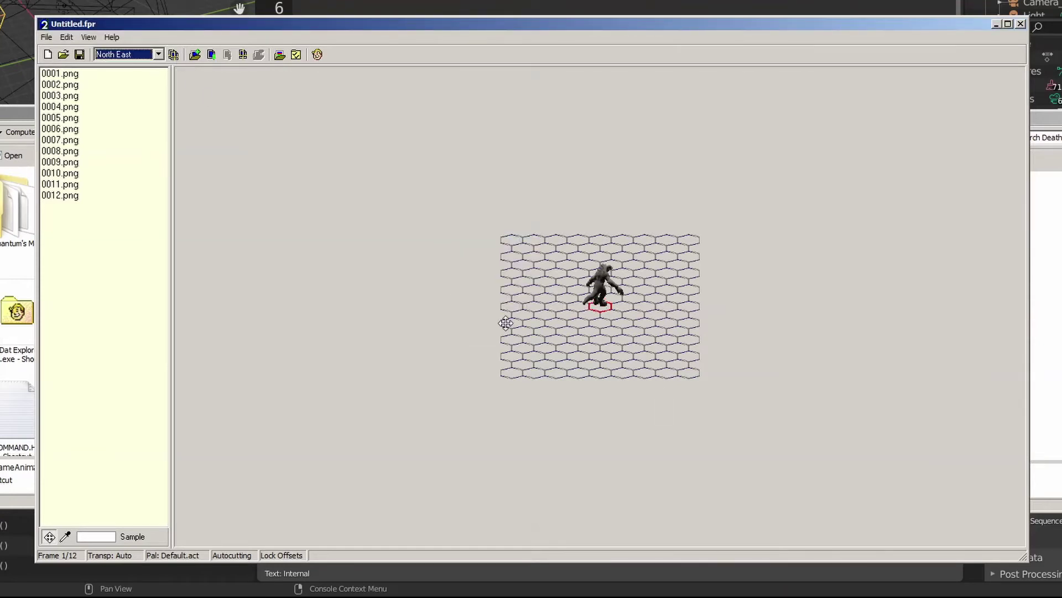
Set the North East frames' X offset to 0 and shift them back down onto the red hex
click(175, 54)
key(shift+Tab)
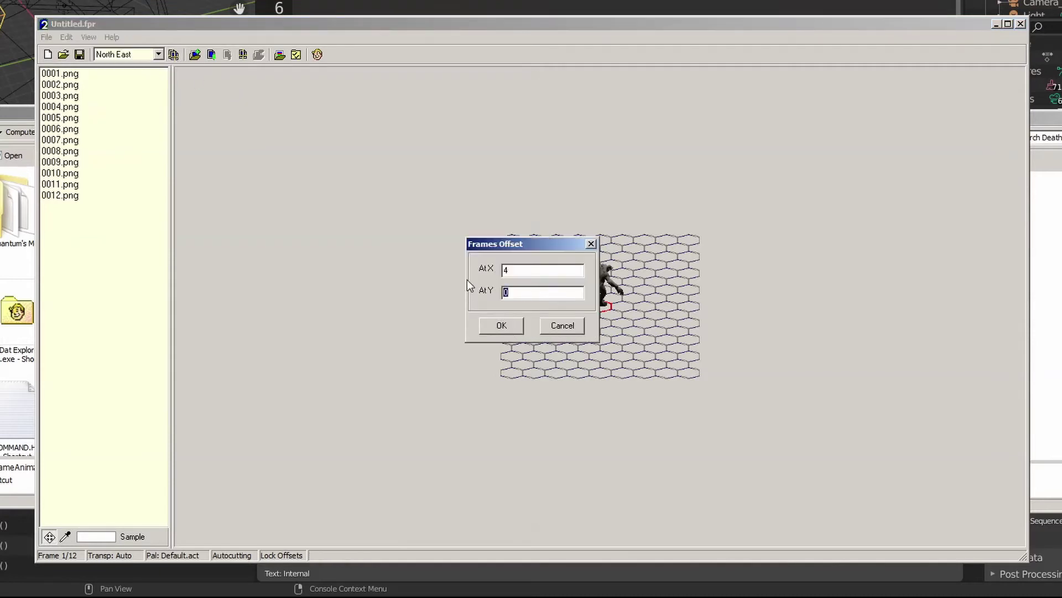
key(shift+Tab)
text(0)
click(511, 327)
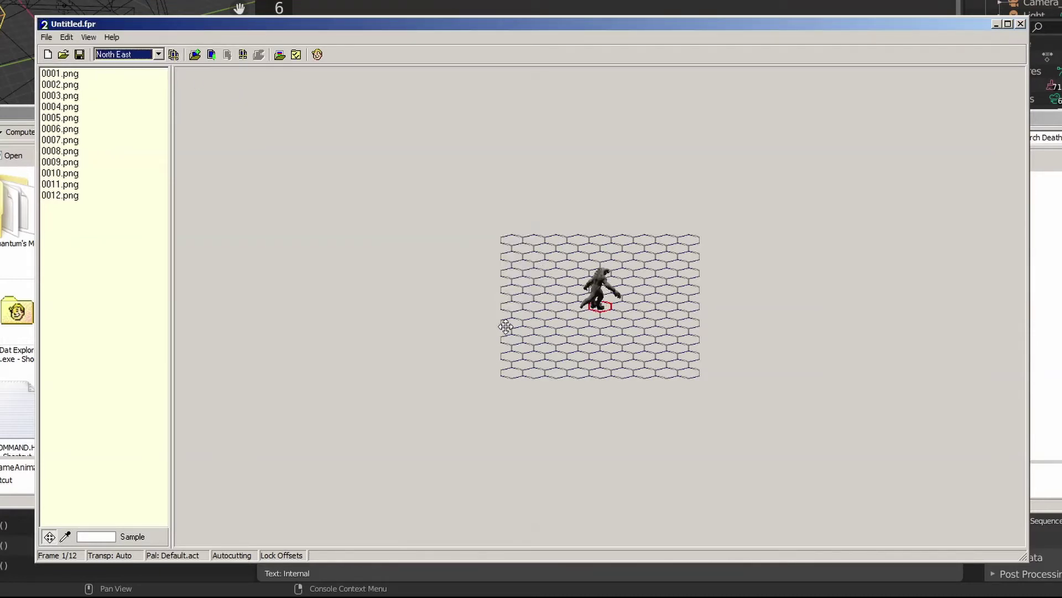
Check the East frames' offset for comparison and set the North East frames' offset to X 3, Y 6
key(Down)
click(175, 54)
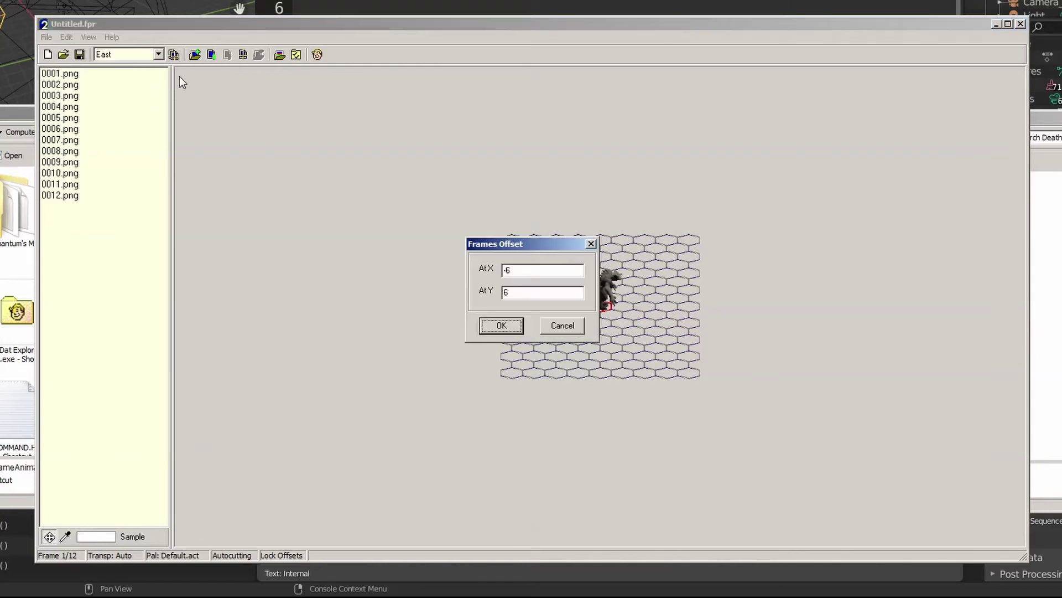
key(Return)
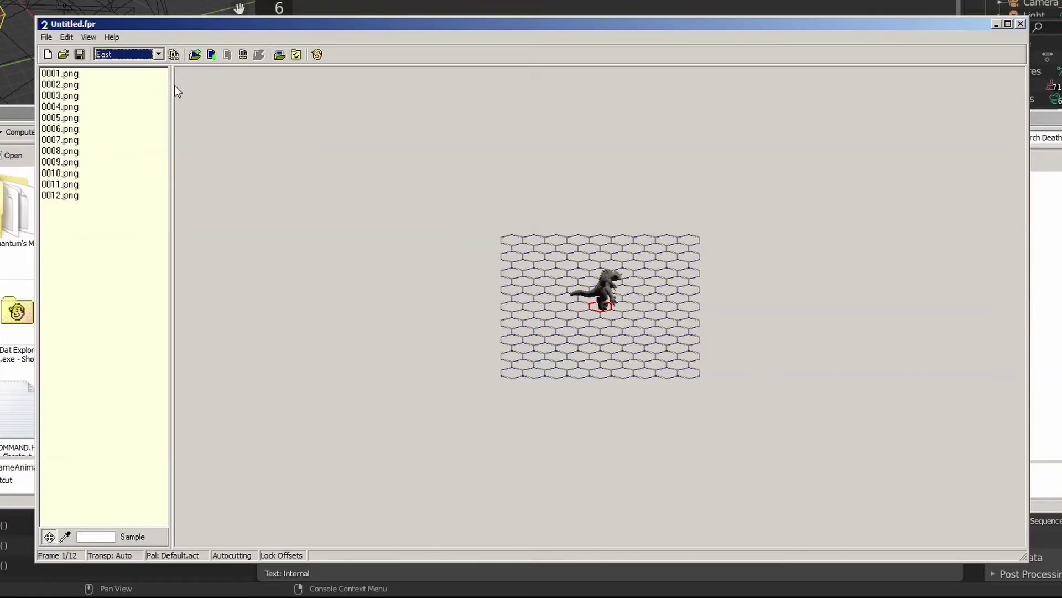
key(Up)
click(173, 54)
key(Return)
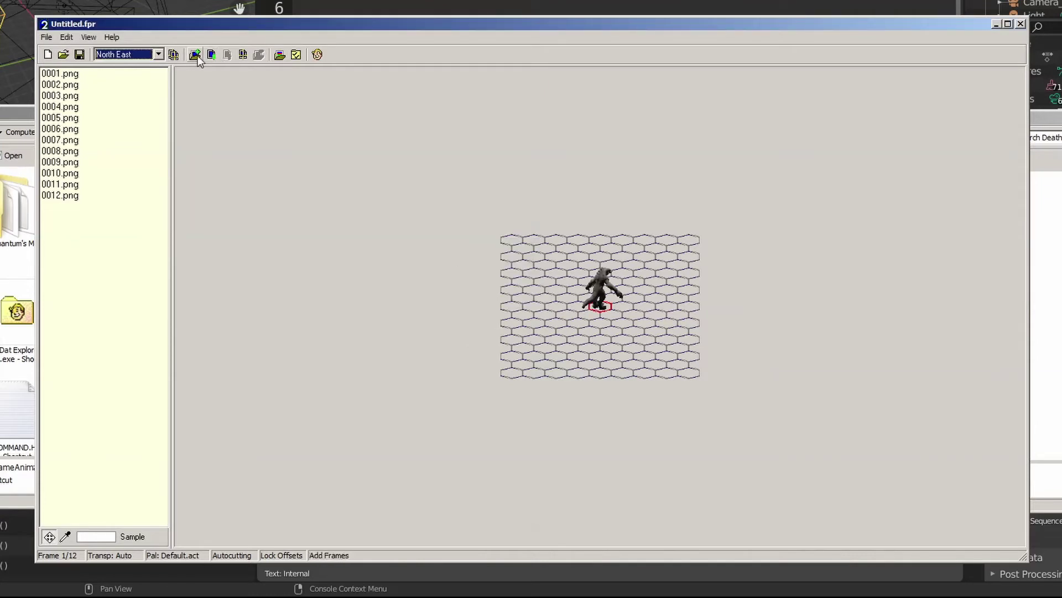
click(174, 55)
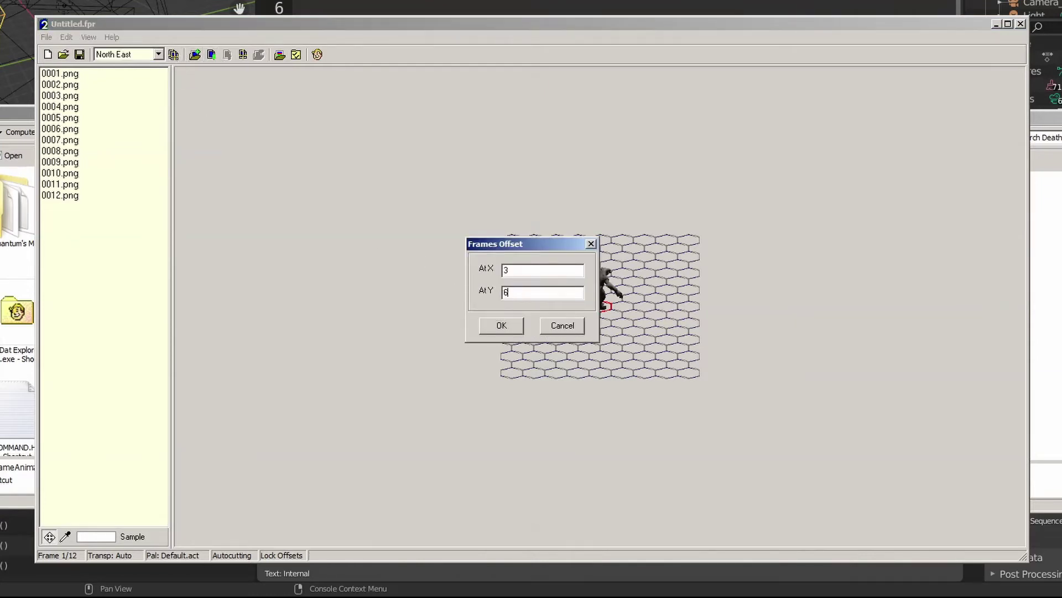
click(501, 325)
Cycle through the directions to compare the deathclaw's placement on the red hex after the offset adjustment
key(Up)
key(Up)
key(Up)
key(Up)
key(Up)
key(Up)
key(Up)
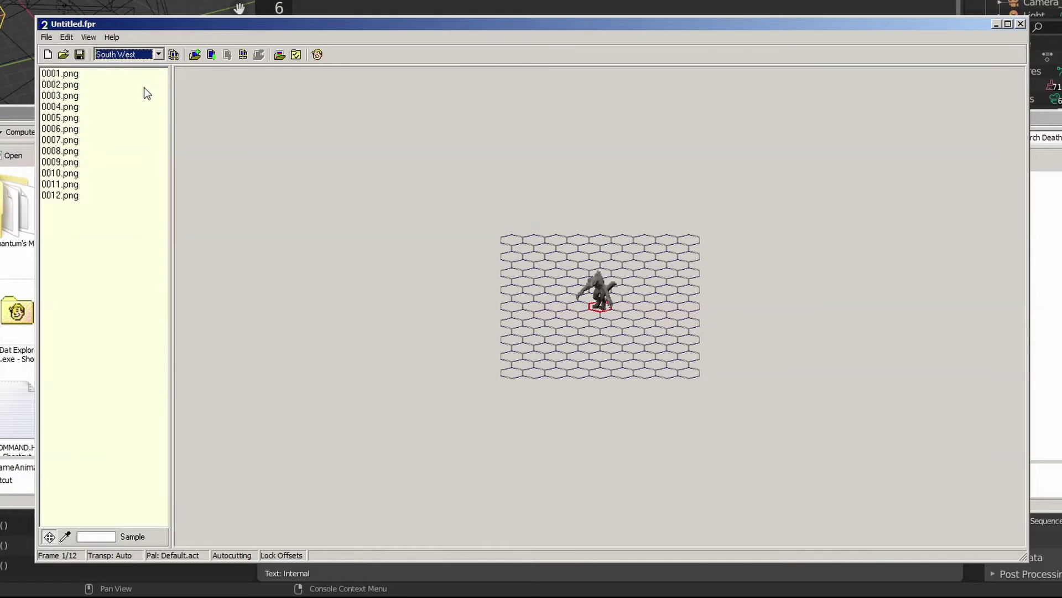
key(Up)
key(Up)
key(Up)
key(Up)
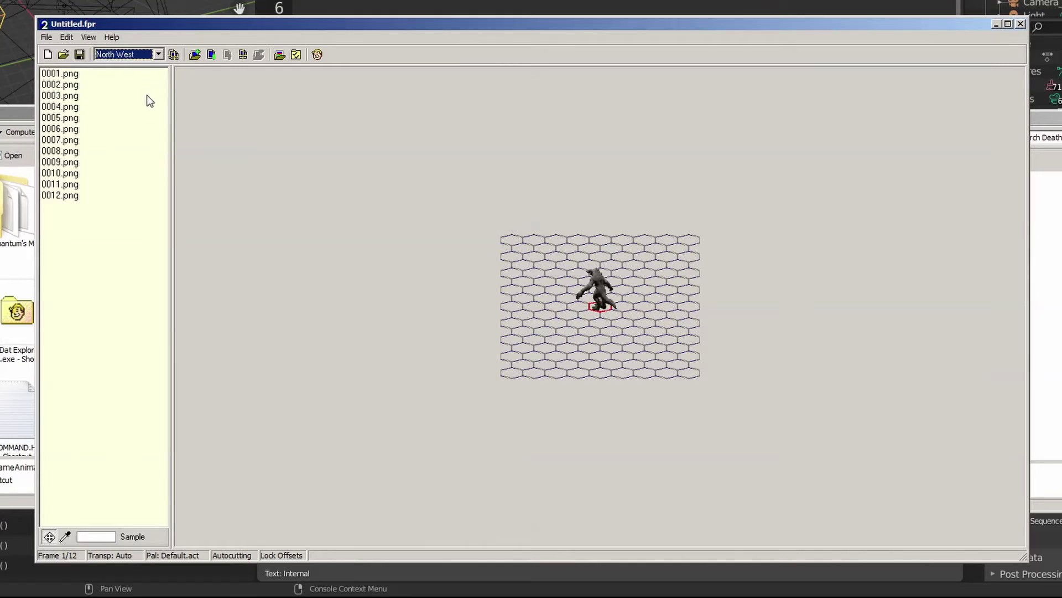
Create an FRM from the project, naming it FO4DclawAA in the Deathclaw Wave folder
click(320, 55)
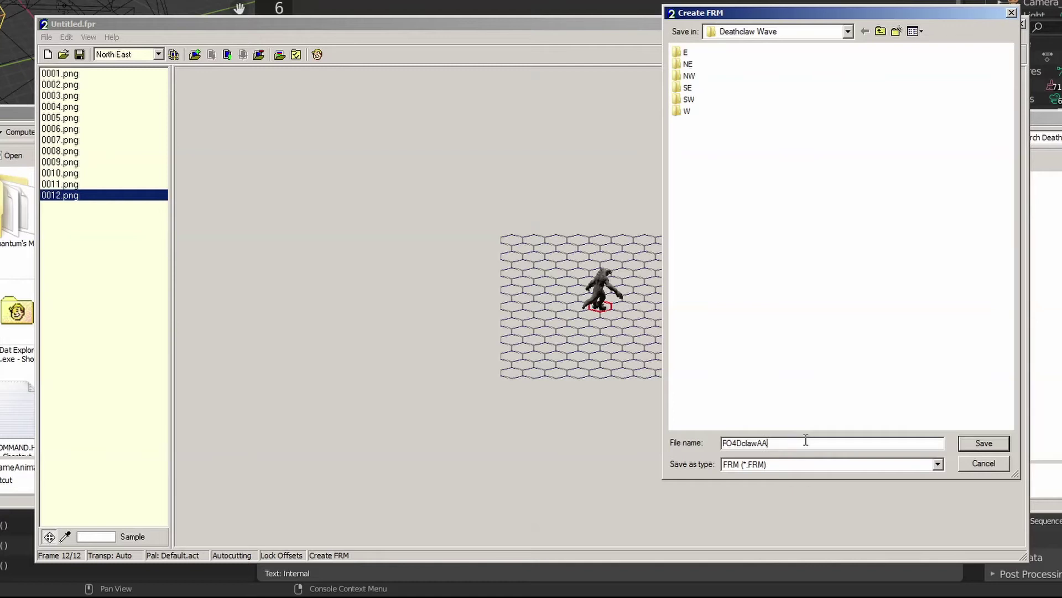
key(Return)
Read the Critter FRM Nomenclature wiki page in the browser for the meaning of the last two letters in FRM names
key(alt+Tab)
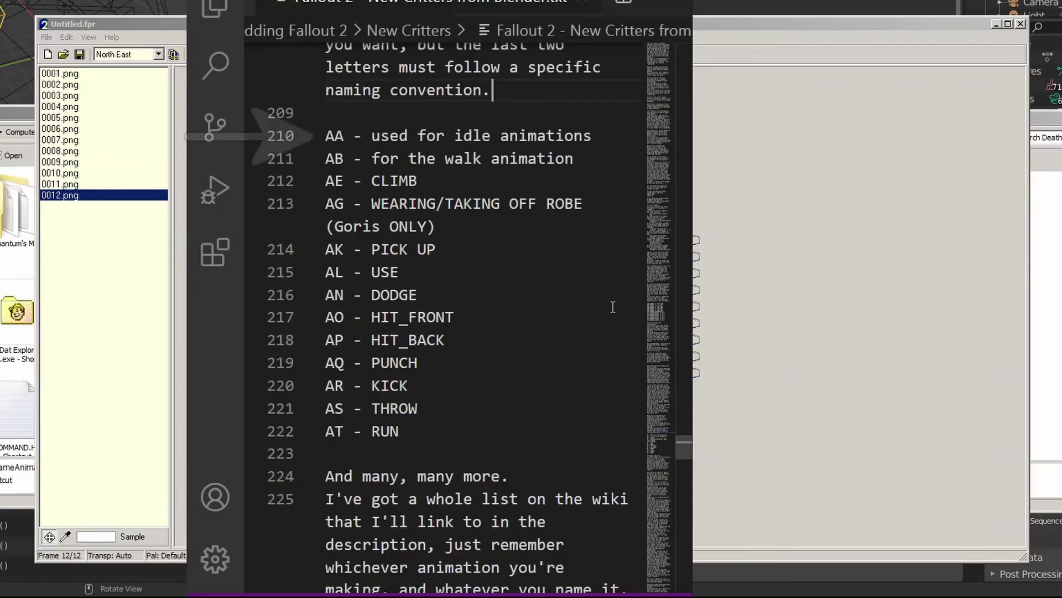
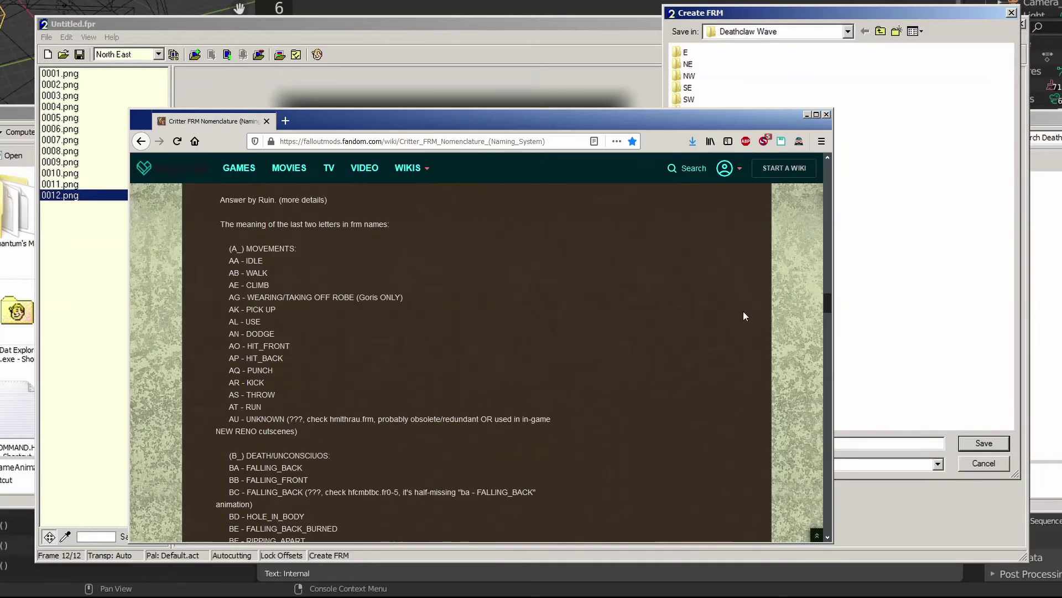
scroll(743, 311, down, 5)
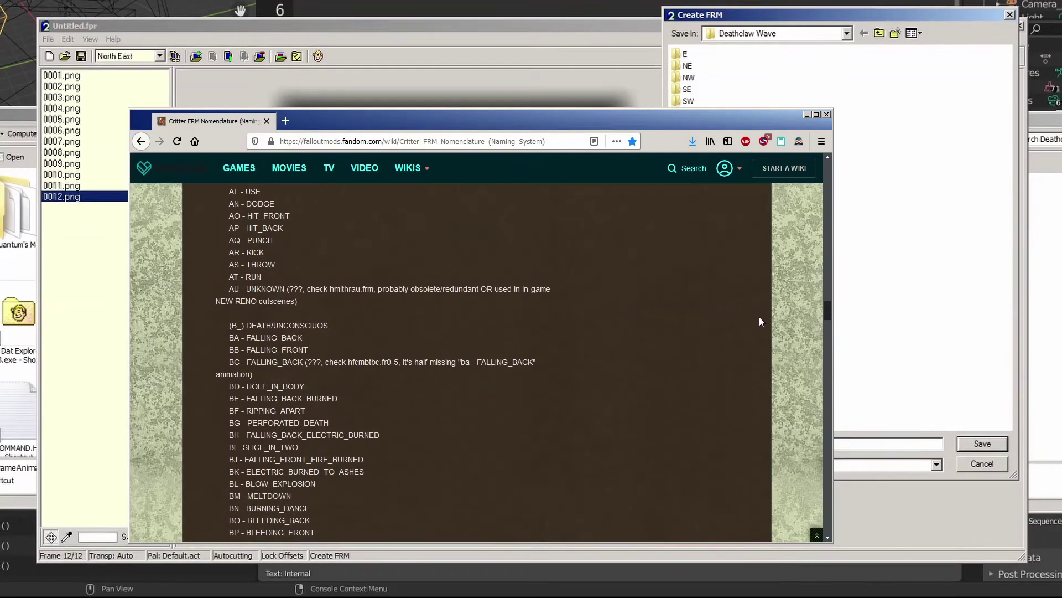
scroll(761, 314, down, 6)
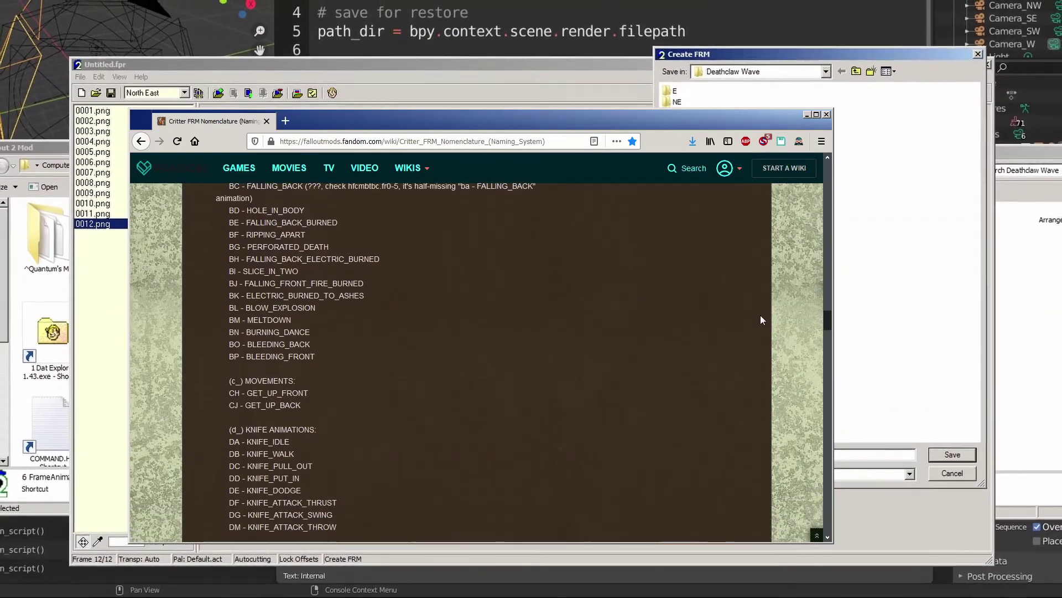
scroll(760, 314, down, 4)
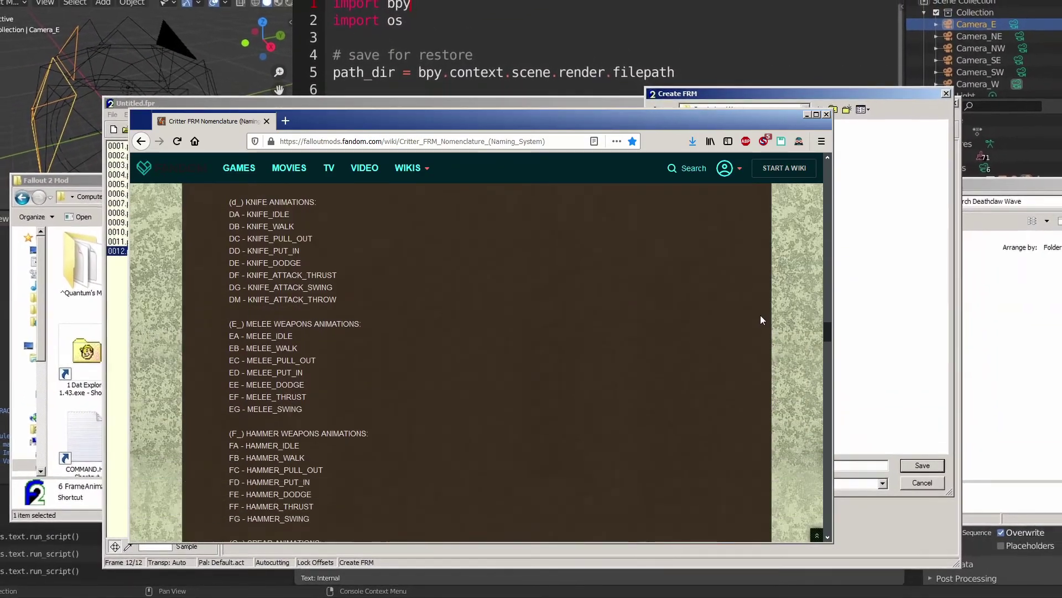
scroll(761, 316, down, 10)
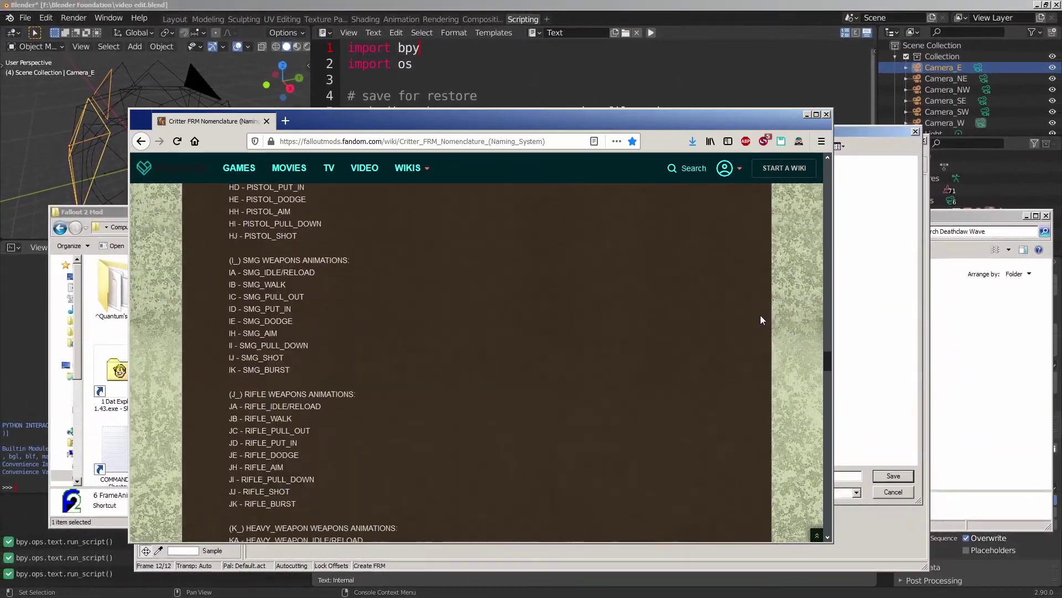
scroll(760, 314, down, 10)
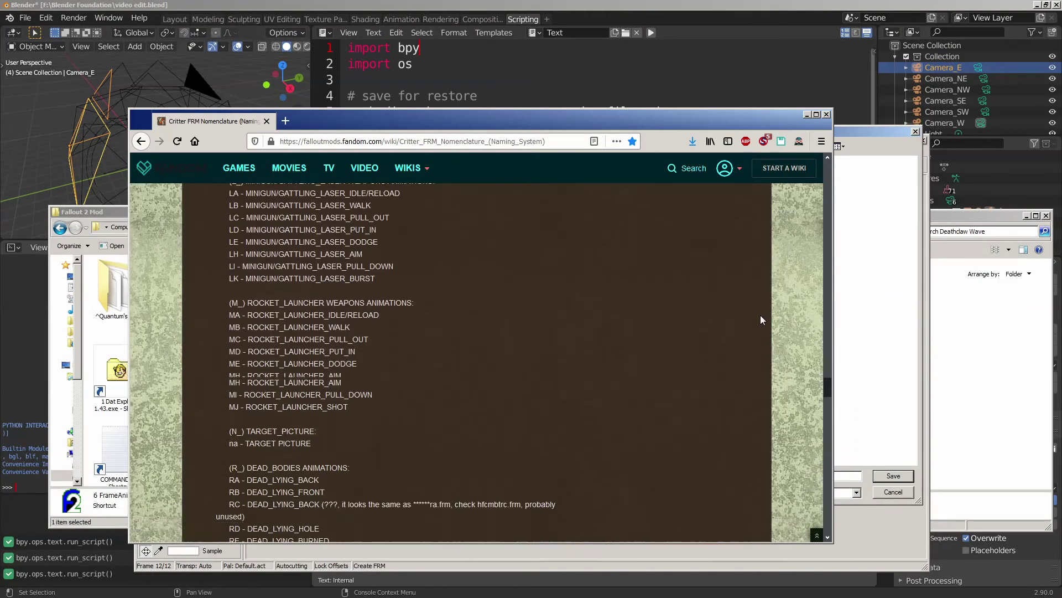
scroll(761, 314, up, 1)
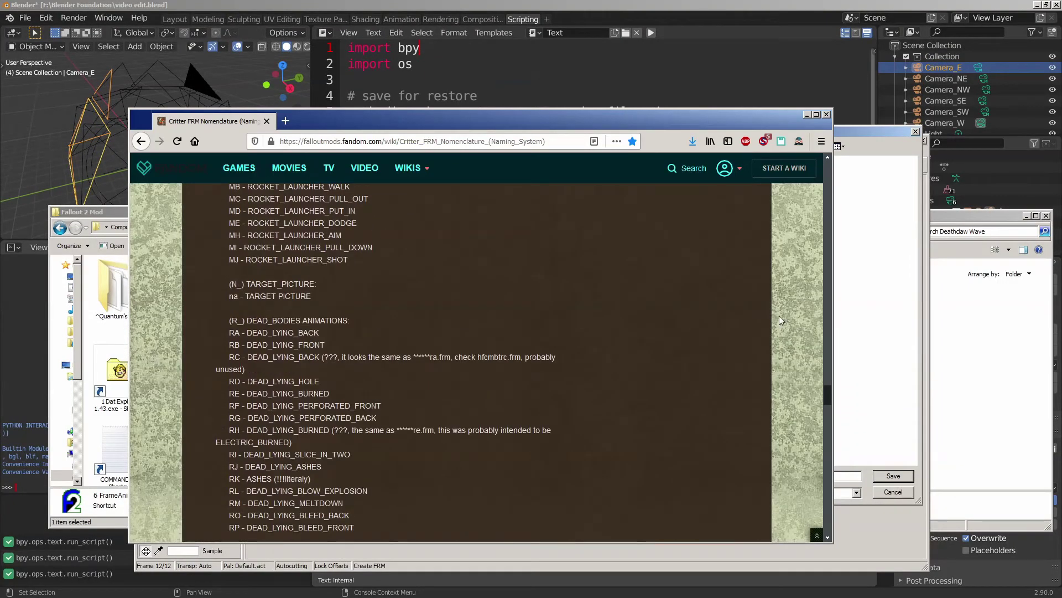
scroll(724, 292, up, 15)
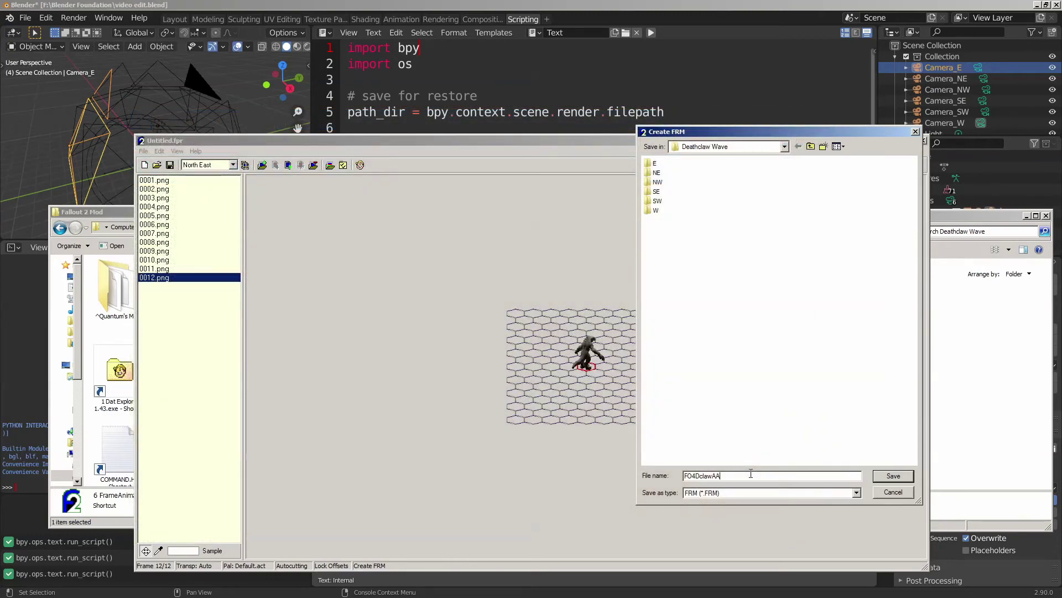
Save the FRM file and copy FO4DclawAA.FRM from the Deathclaw Wave folder
click(892, 476)
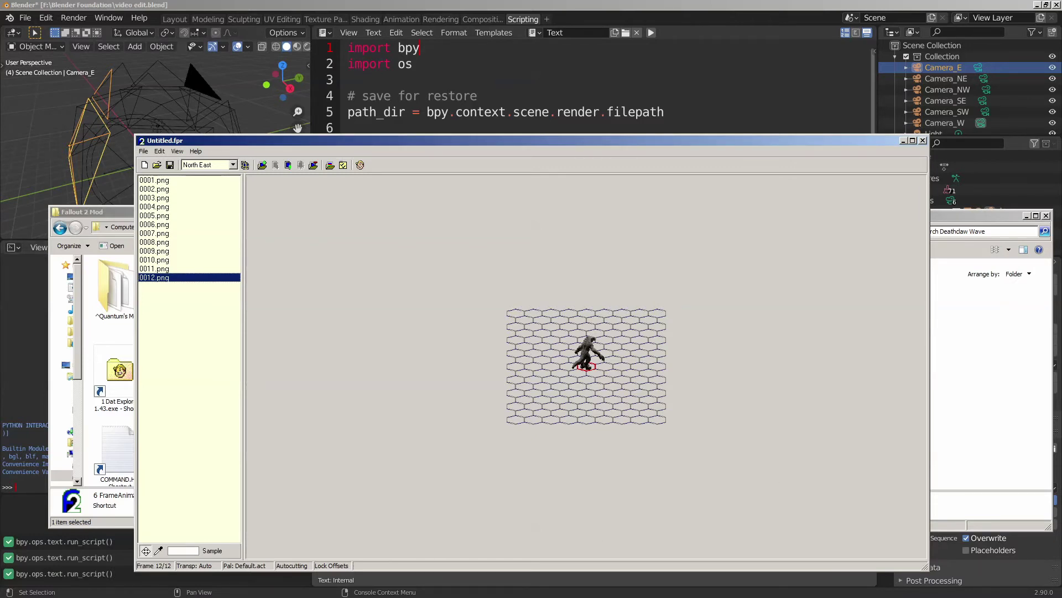
key(alt+Tab)
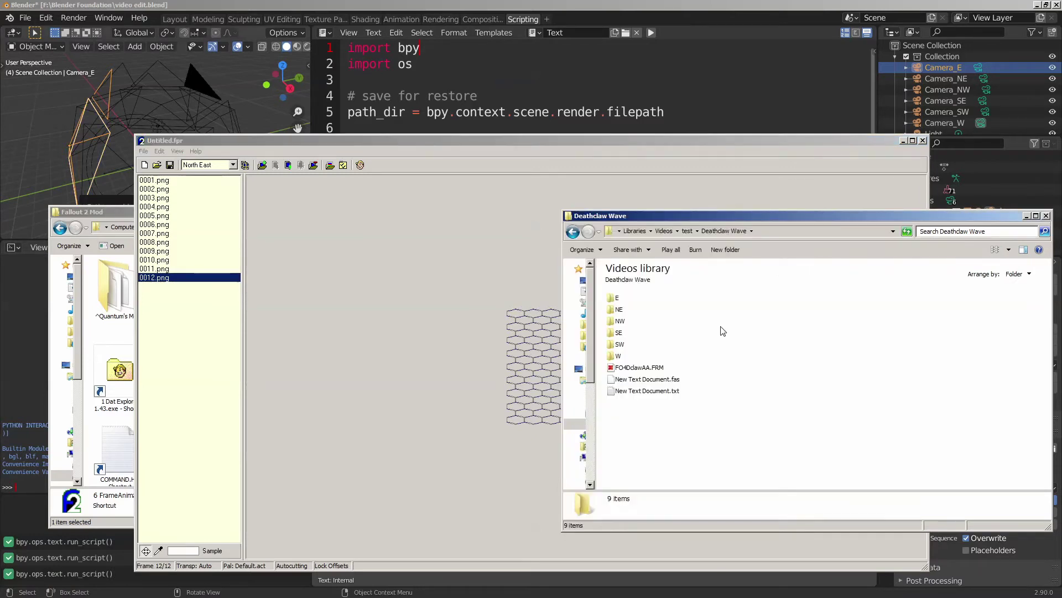
click(643, 370)
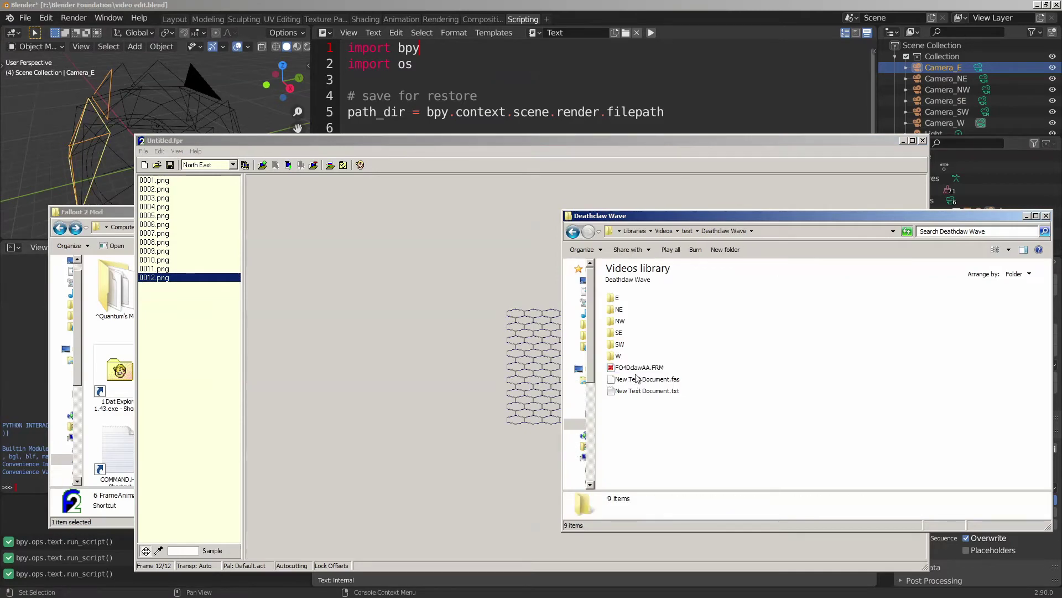
click(636, 368)
right_click(638, 367)
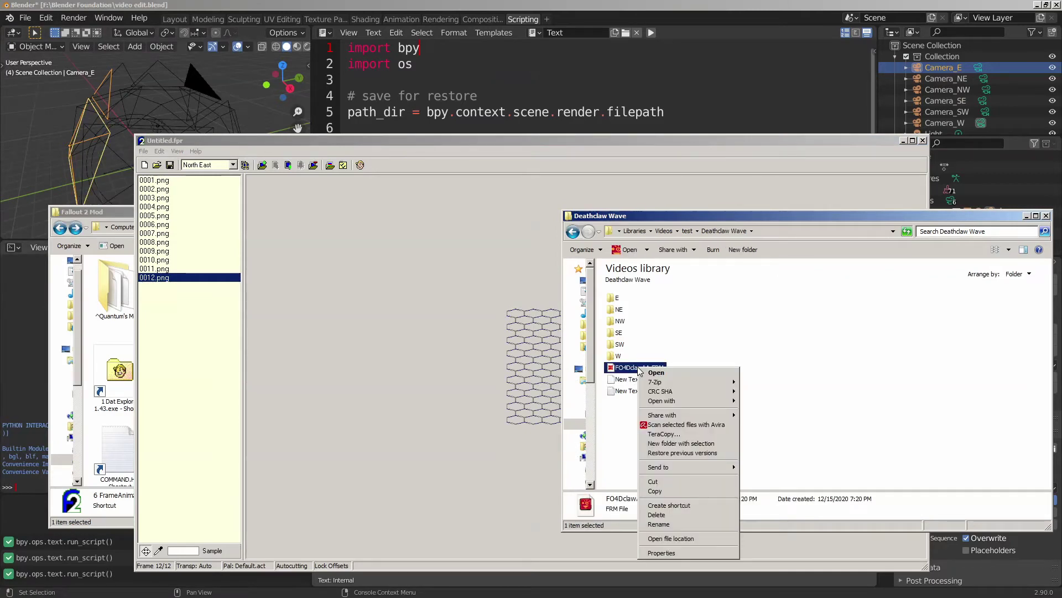
click(655, 491)
Paste the copied FRM file into the Fallout 2\data\art\critters folder
click(120, 212)
double_click(299, 311)
click(111, 289)
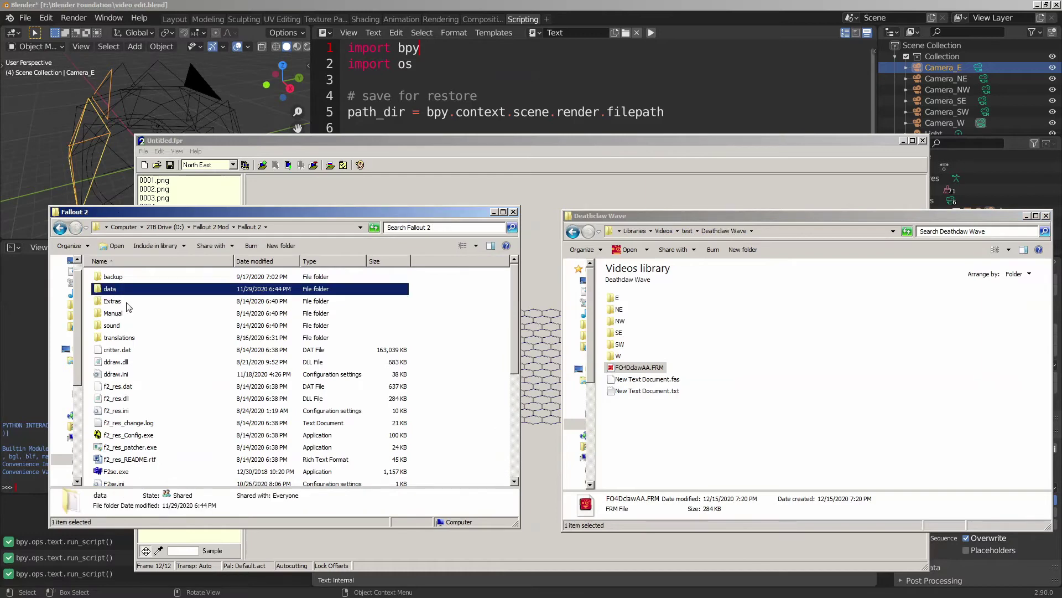
double_click(124, 289)
click(136, 279)
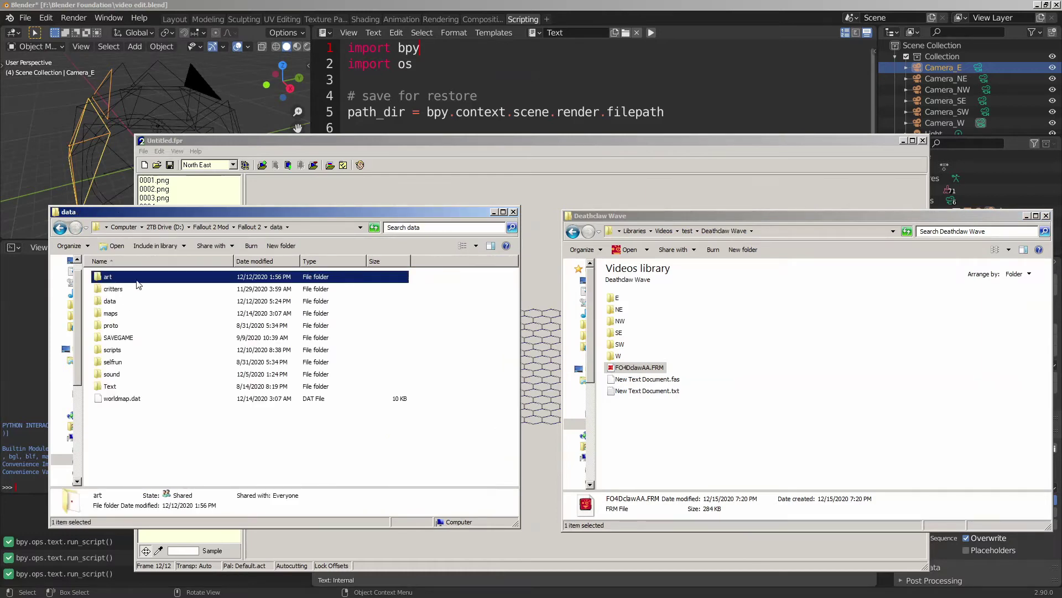
double_click(138, 285)
click(140, 280)
double_click(143, 281)
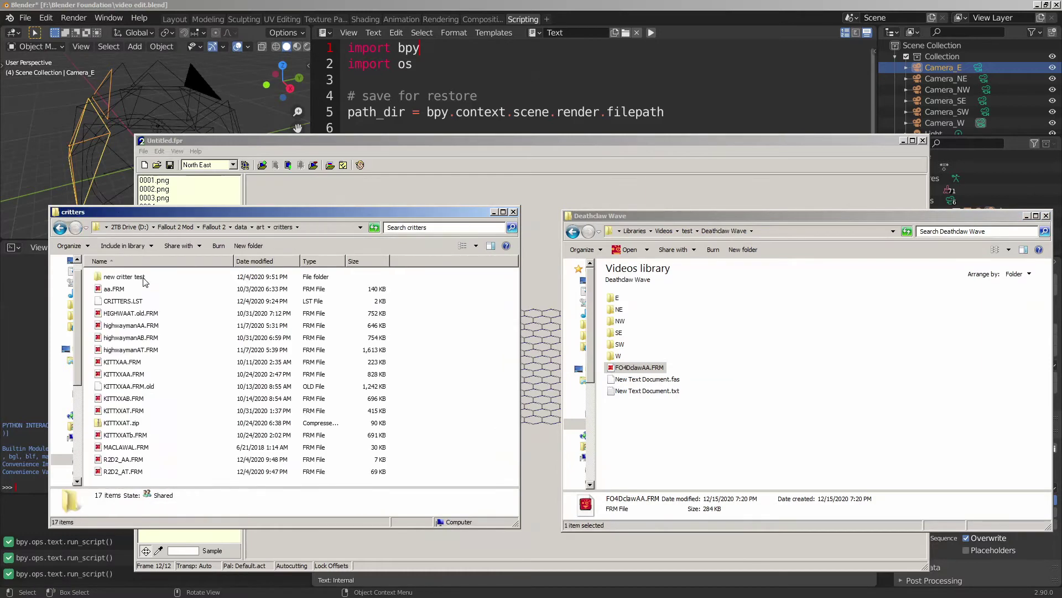
right_click(205, 309)
click(235, 369)
click(245, 405)
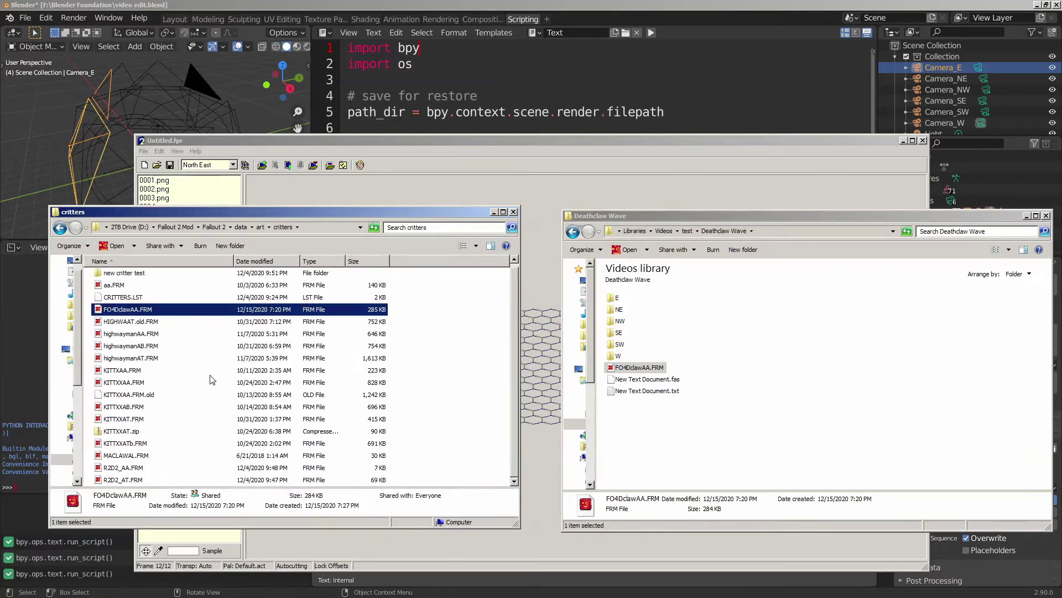
Go back up to the Fallout 2 Mod folder and launch DAT Explorer II from its shortcut
key(Up)
key(BackSpace)
key(BackSpace)
key(BackSpace)
key(BackSpace)
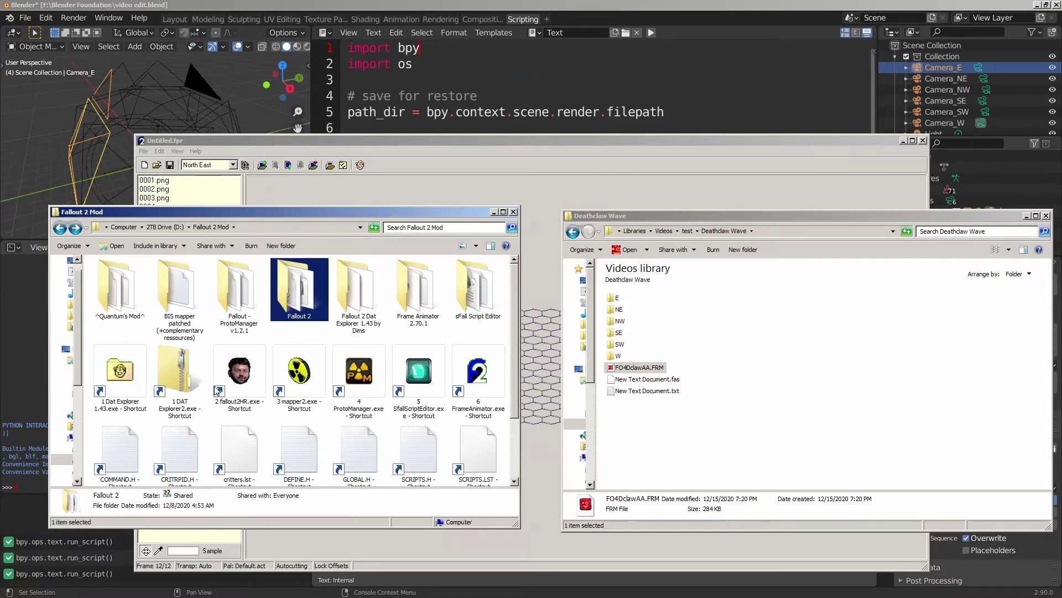
click(192, 389)
double_click(192, 389)
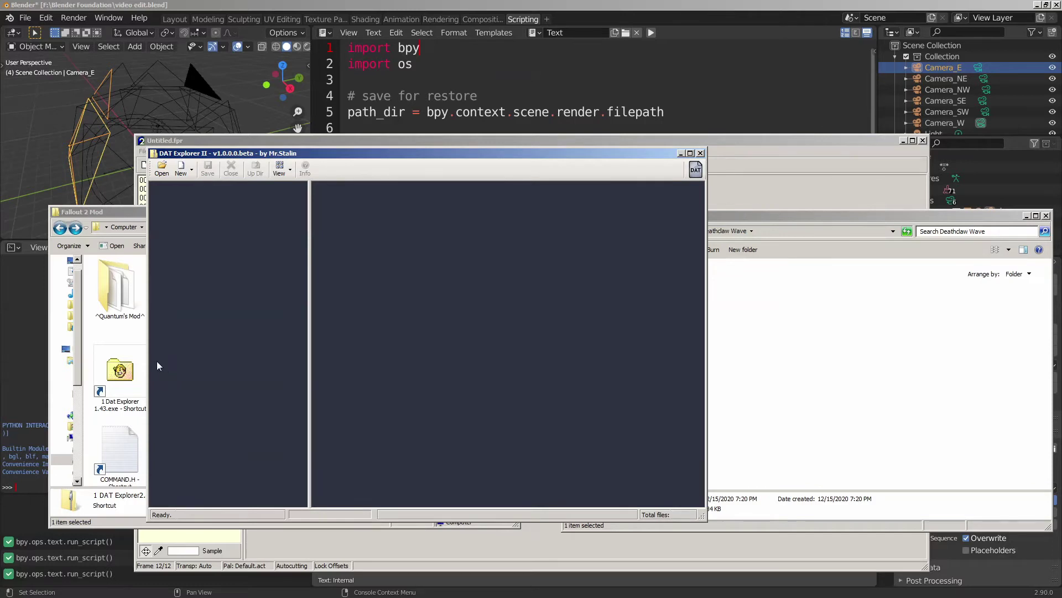
Load critter.dat from the Fallout 2 folder into DAT Explorer II
click(140, 338)
double_click(281, 292)
drag(122, 347, 197, 194)
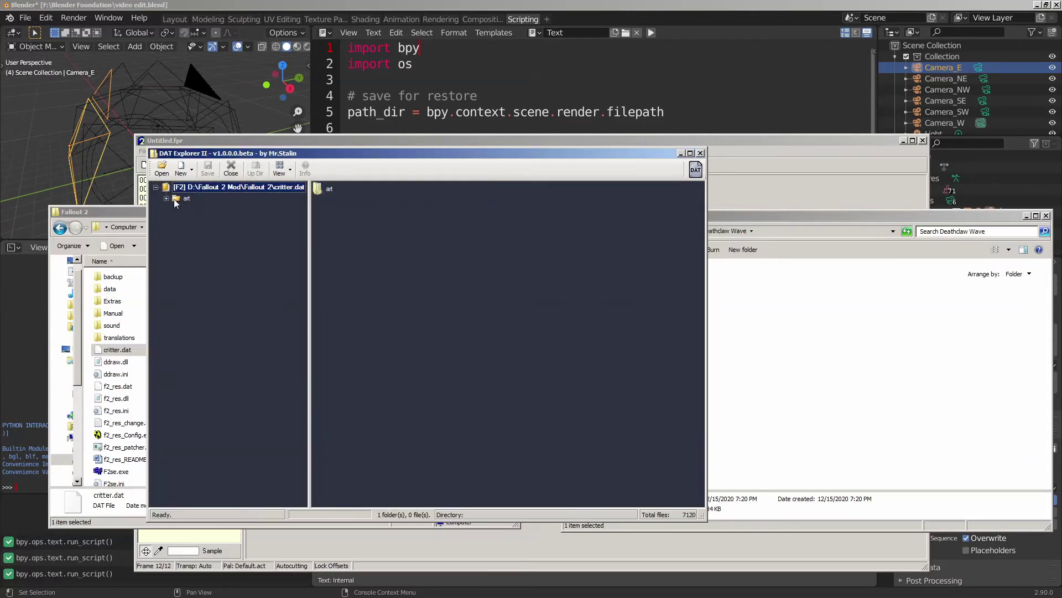
Extract CRITTERS.LST from the art\critters folder of critter.dat into the Fallout 2\data folder
double_click(175, 198)
click(187, 209)
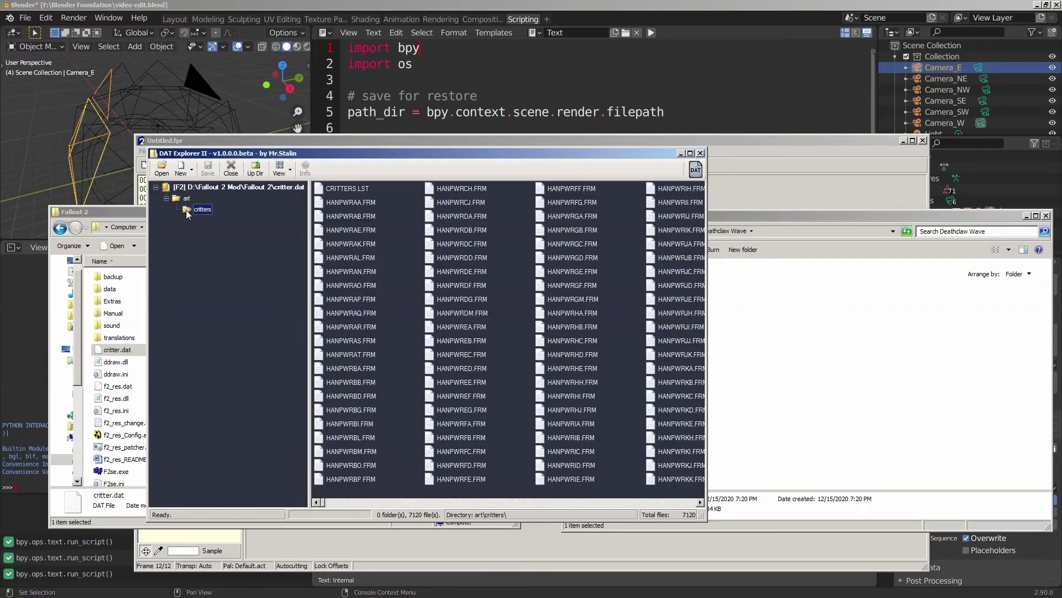
click(326, 189)
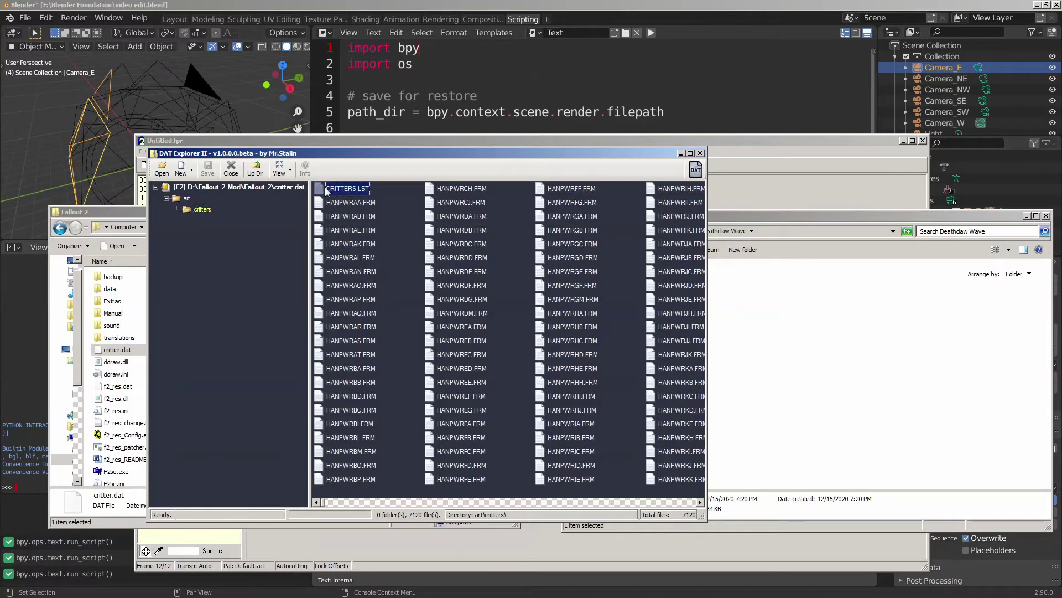
right_click(354, 191)
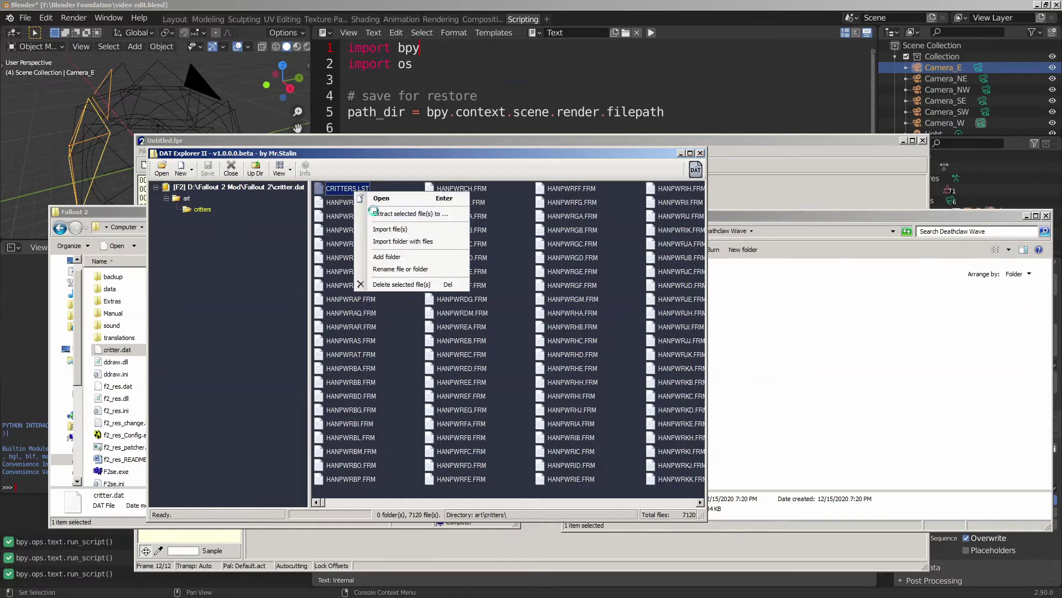
click(387, 213)
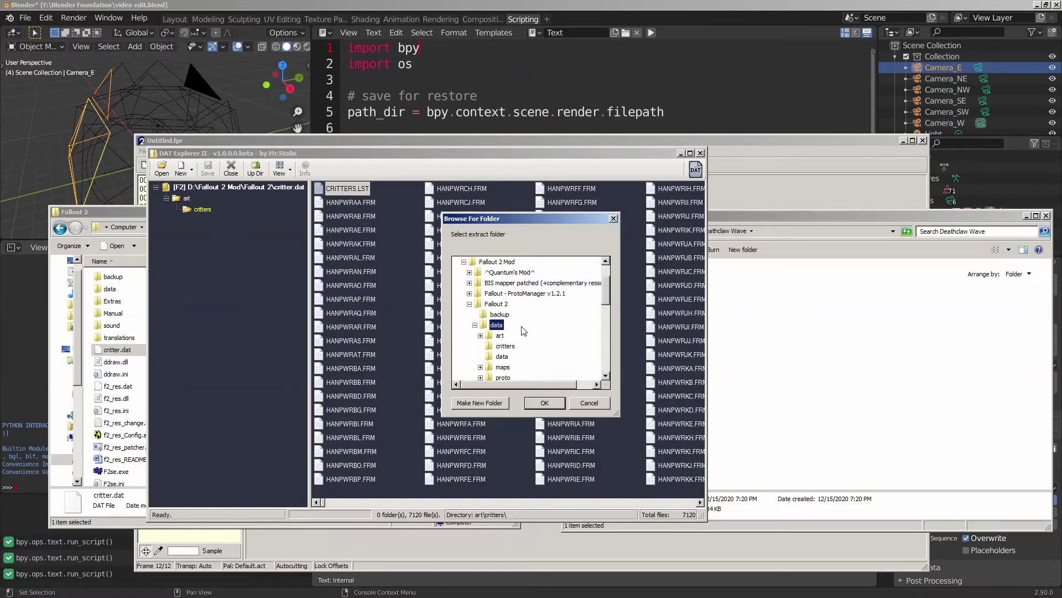
click(548, 405)
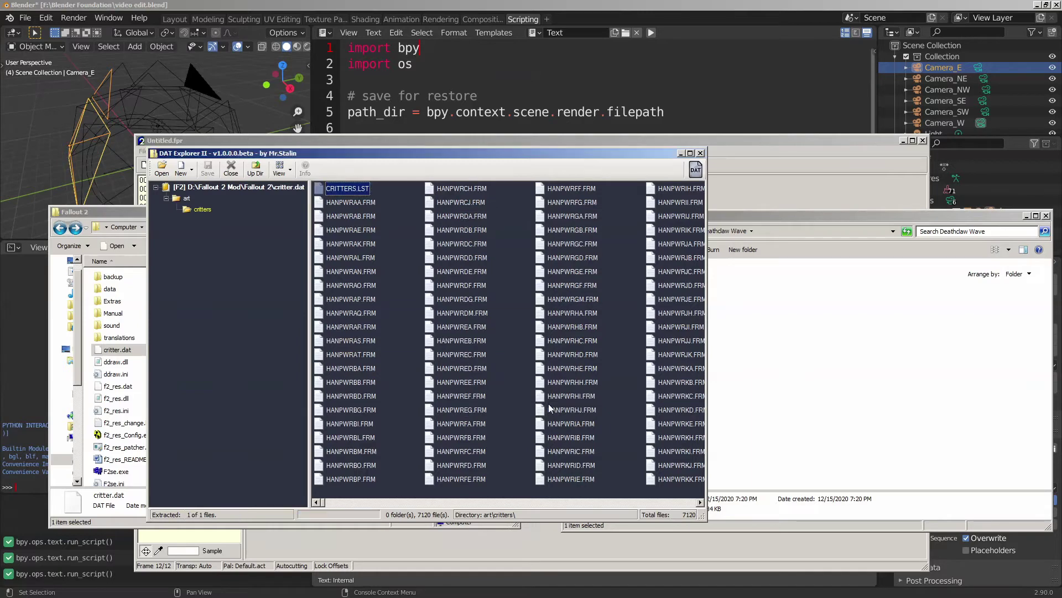
Go to the Fallout 2\data\art\critters folder and open CRITTERS.LST for editing in Notepad
click(130, 210)
double_click(148, 289)
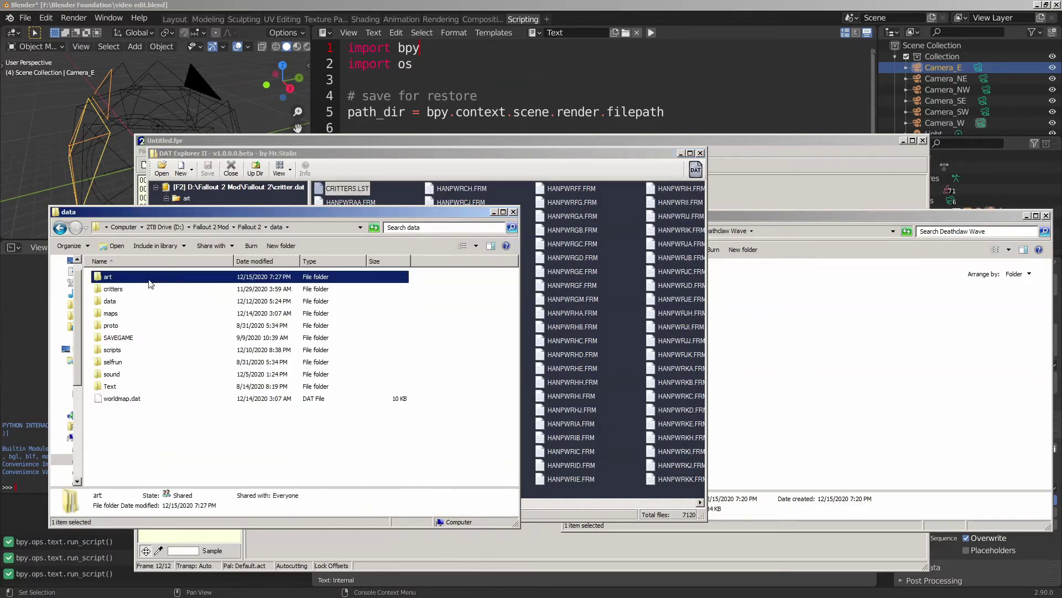
double_click(149, 282)
double_click(150, 279)
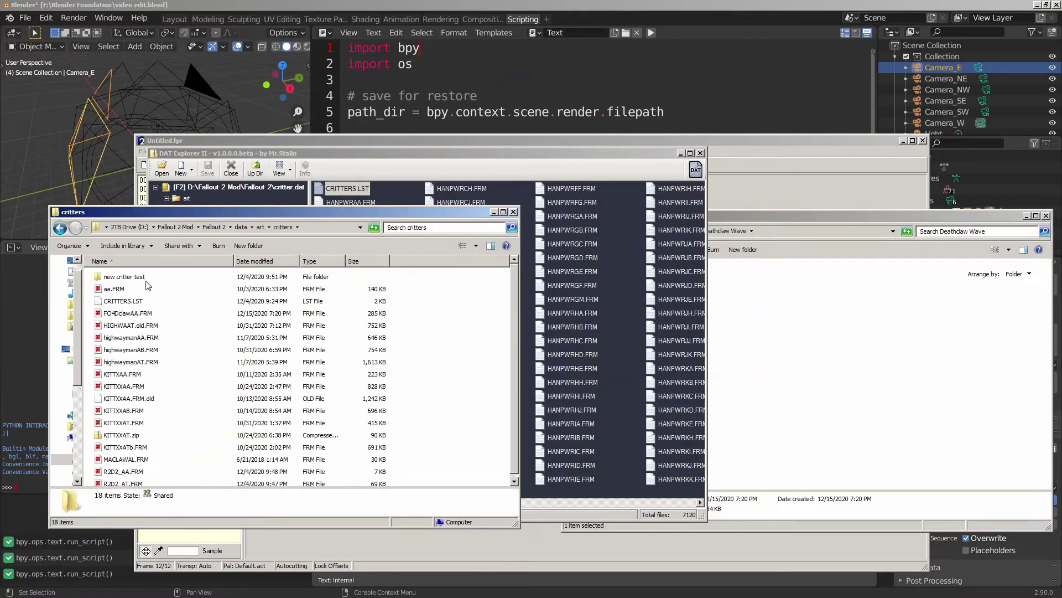
click(142, 301)
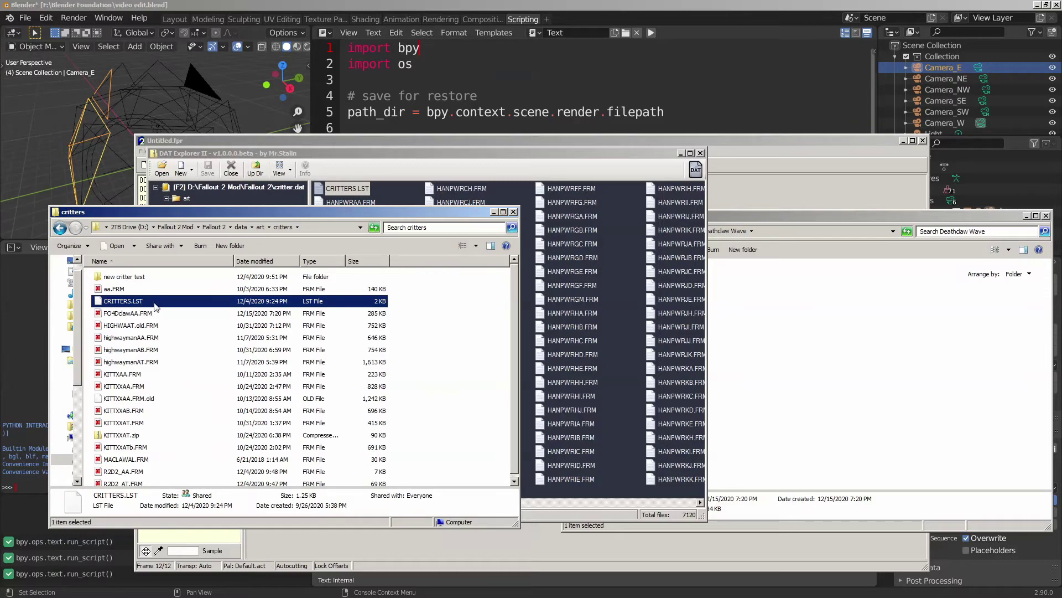
right_click(139, 302)
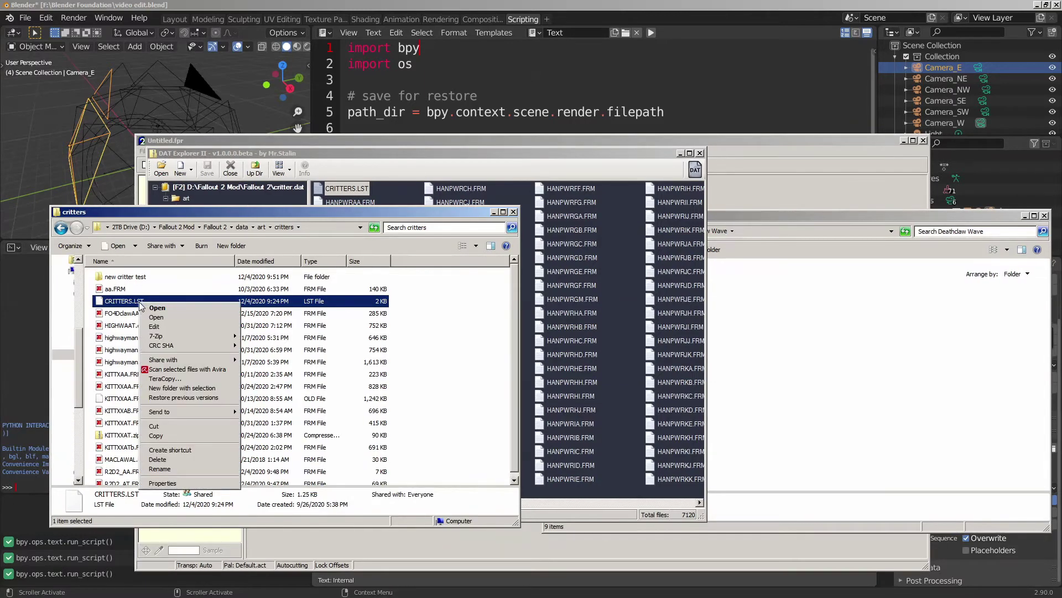
click(164, 327)
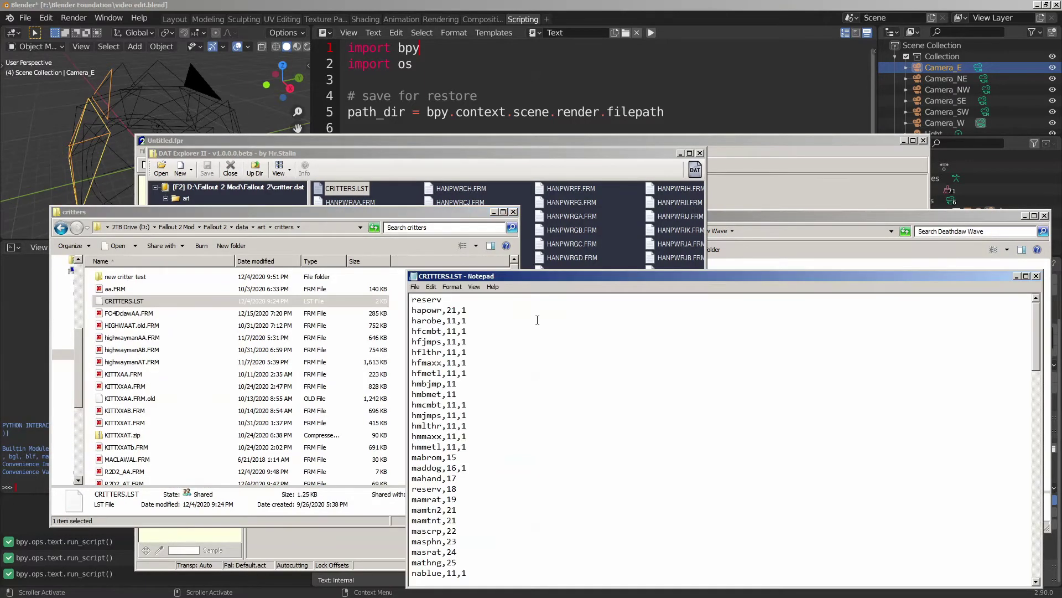
Add a new line reading FO4Dclaw at the end of the critters list
scroll(860, 216, down, 20)
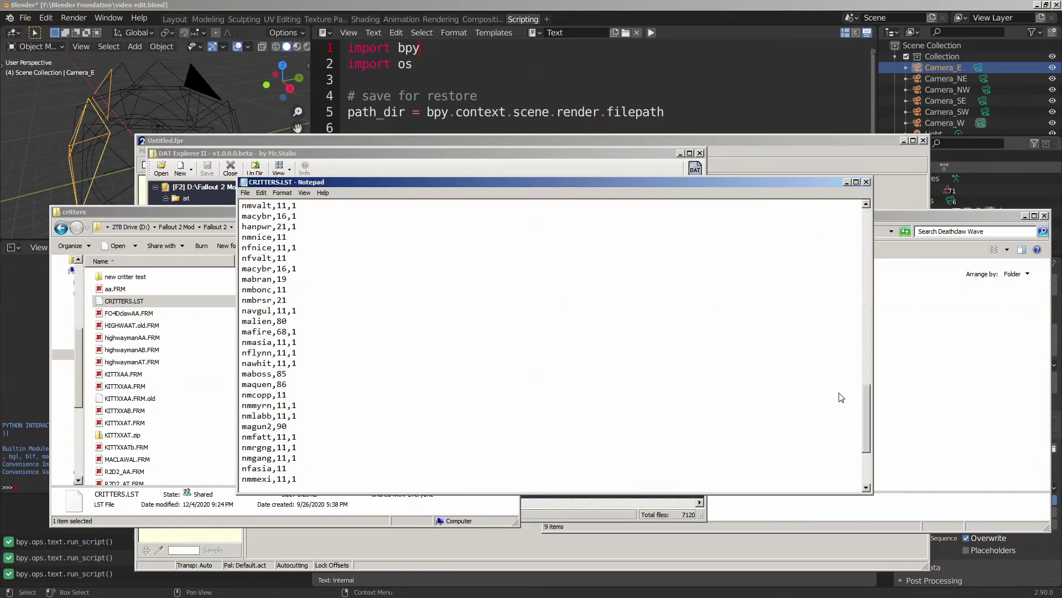
click(328, 474)
key(Return)
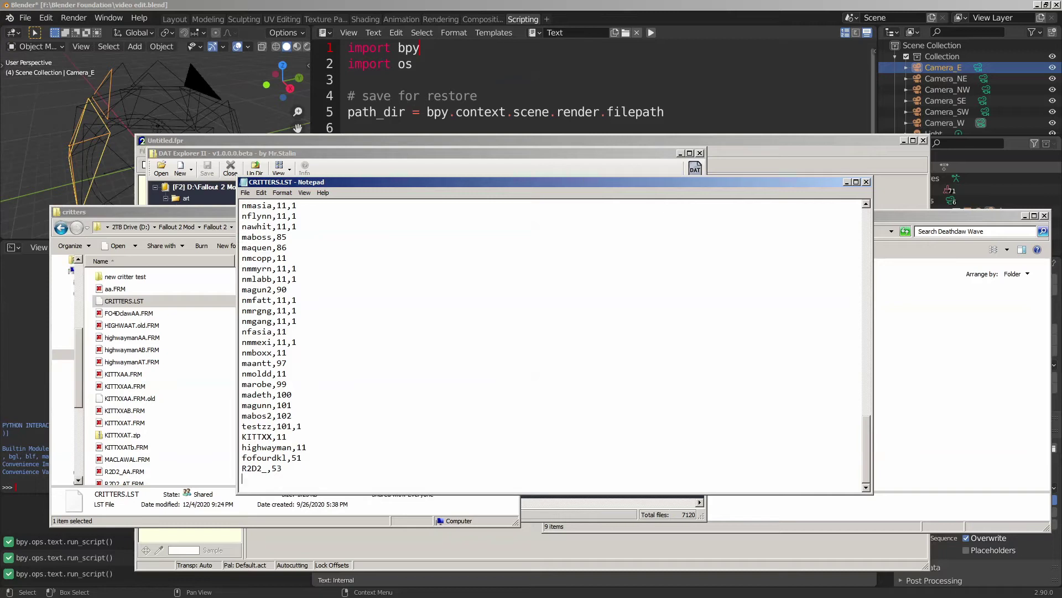
text(FO4Dclaw)
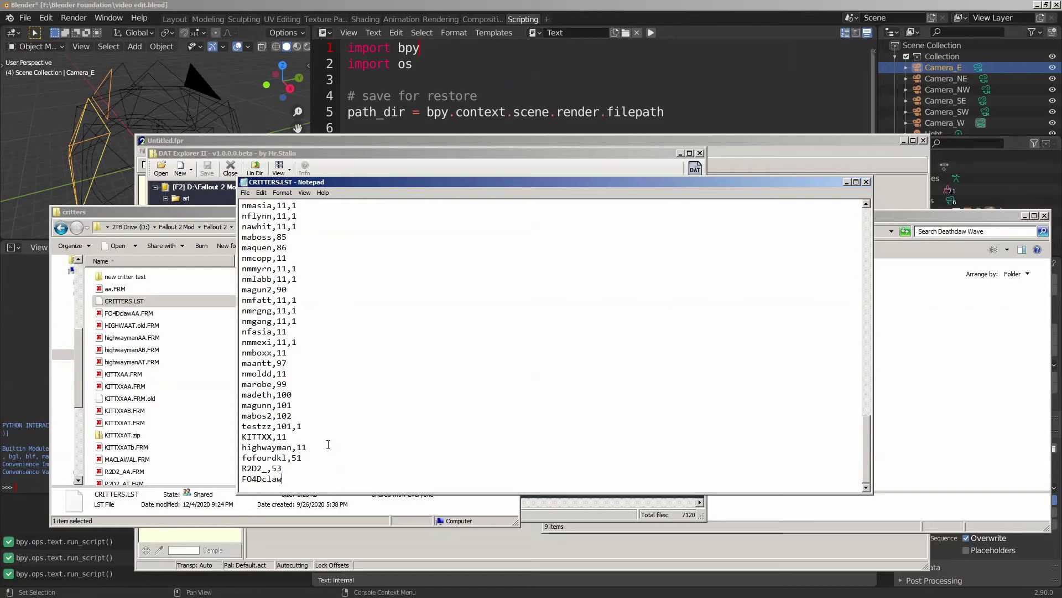
Examine how the numbers after the reserv, hapowr, mamtnt, harobe and hmjmps entries relate to line positions in the critters list
drag(277, 427, 306, 427)
click(298, 427)
drag(277, 321, 289, 290)
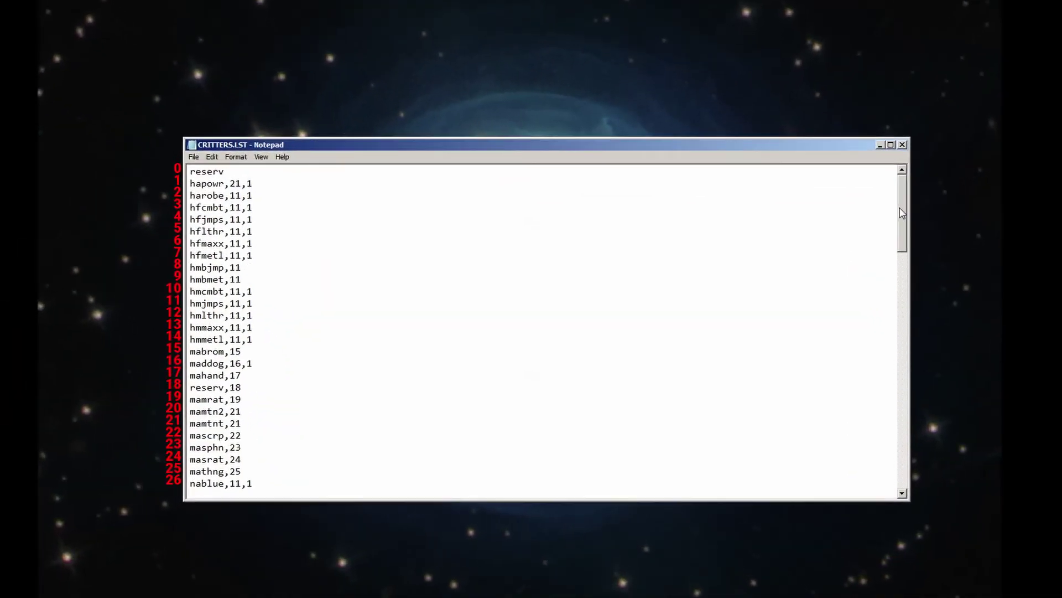
drag(226, 171, 190, 171)
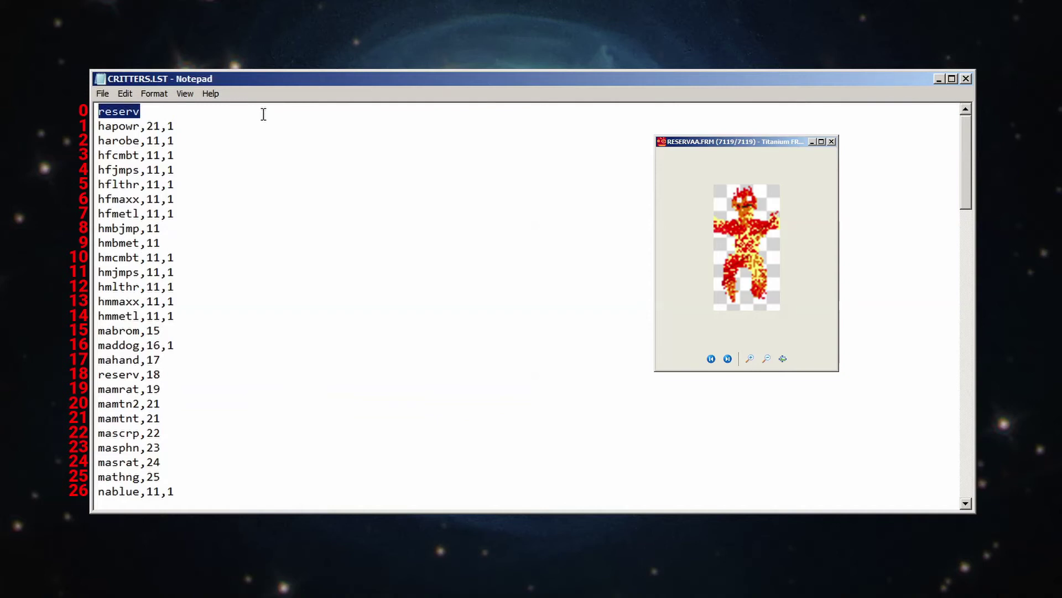
double_click(153, 141)
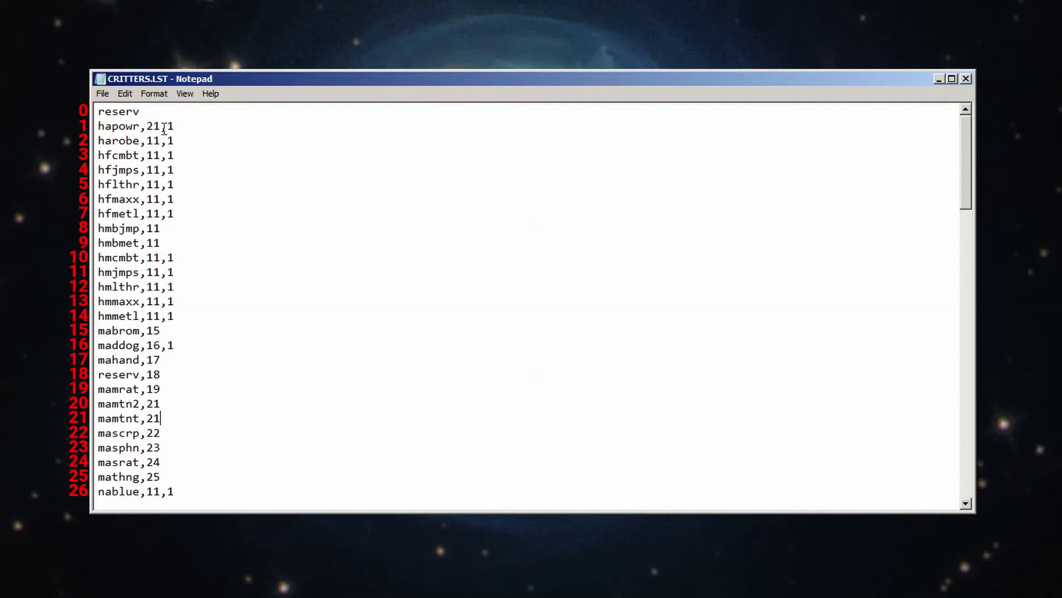
drag(160, 126, 95, 127)
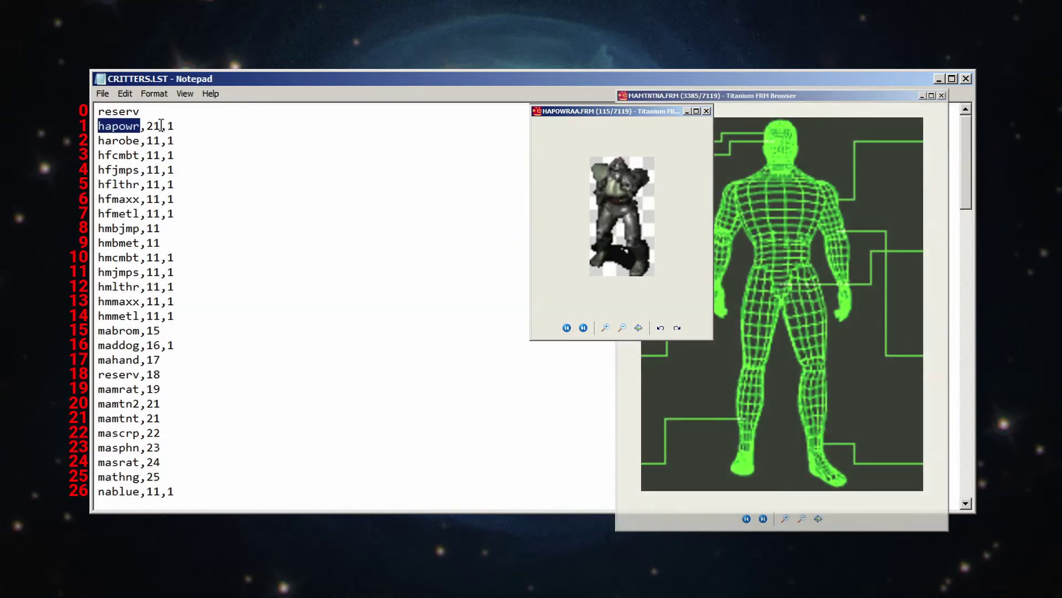
drag(161, 126, 147, 126)
drag(140, 418, 97, 419)
drag(161, 418, 155, 418)
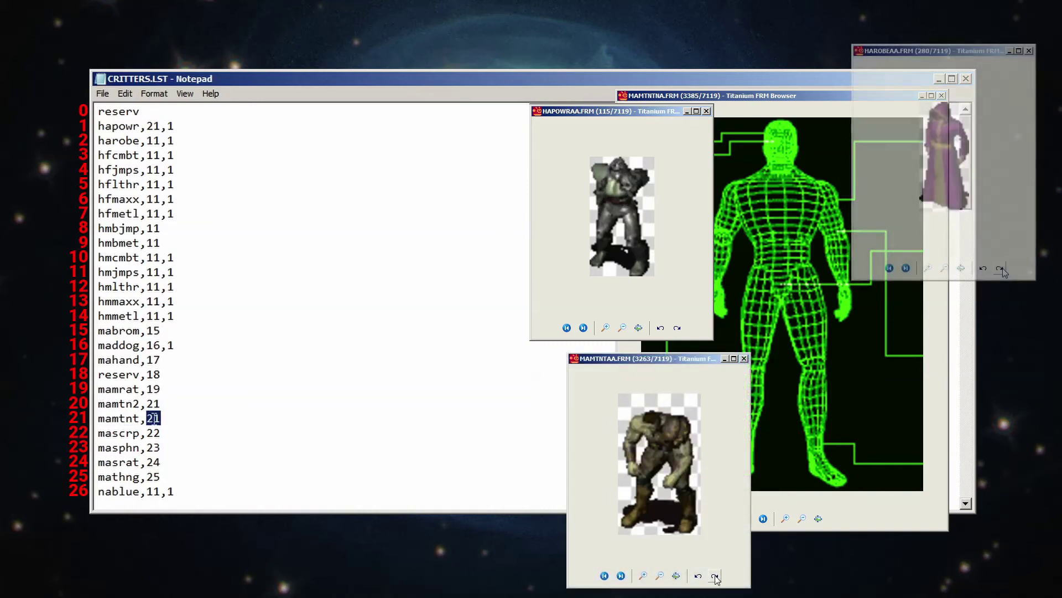
double_click(117, 141)
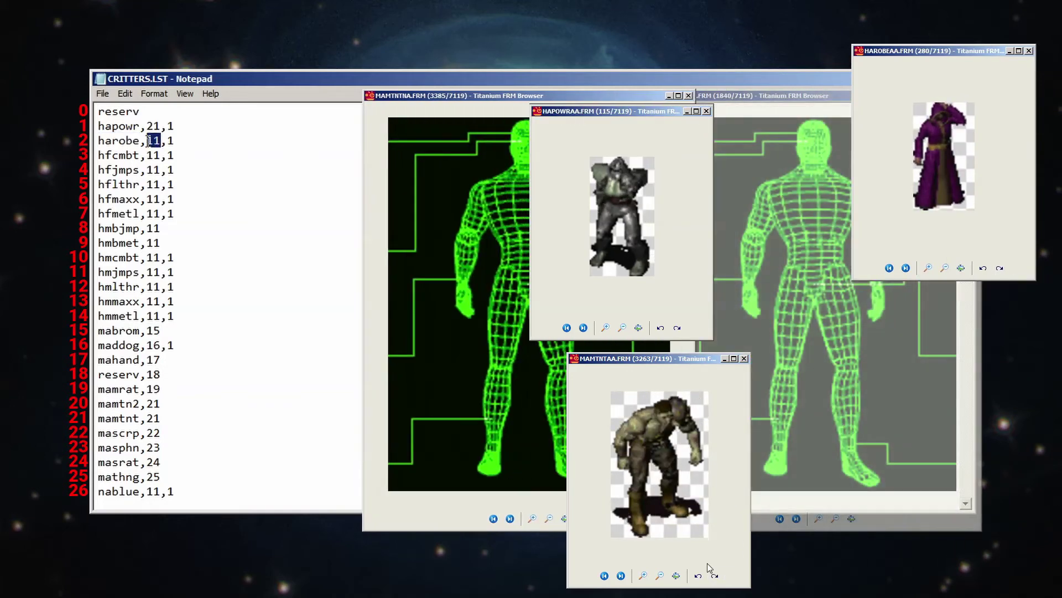
double_click(154, 272)
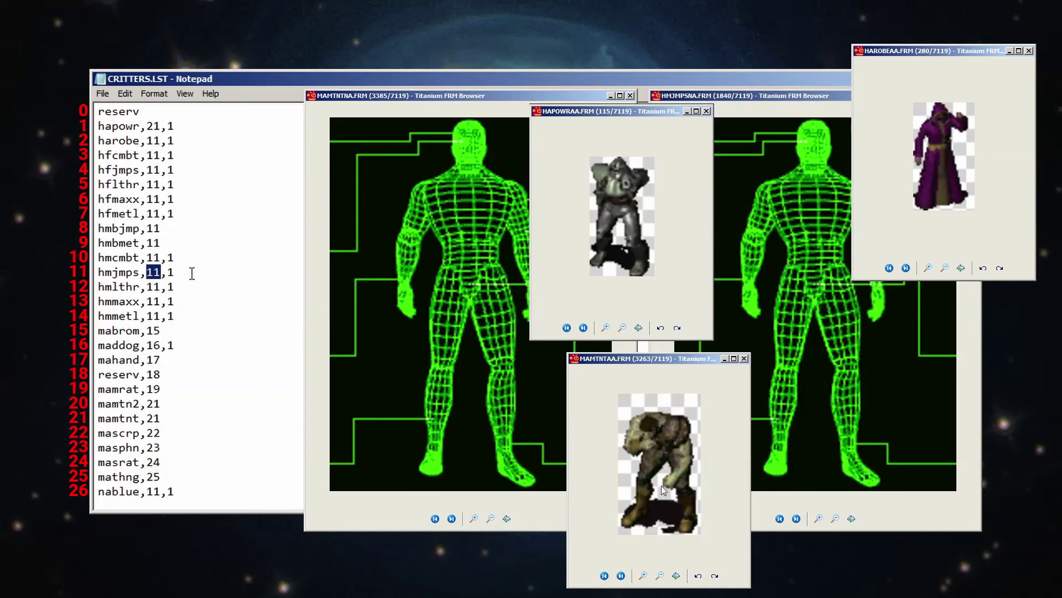
double_click(118, 272)
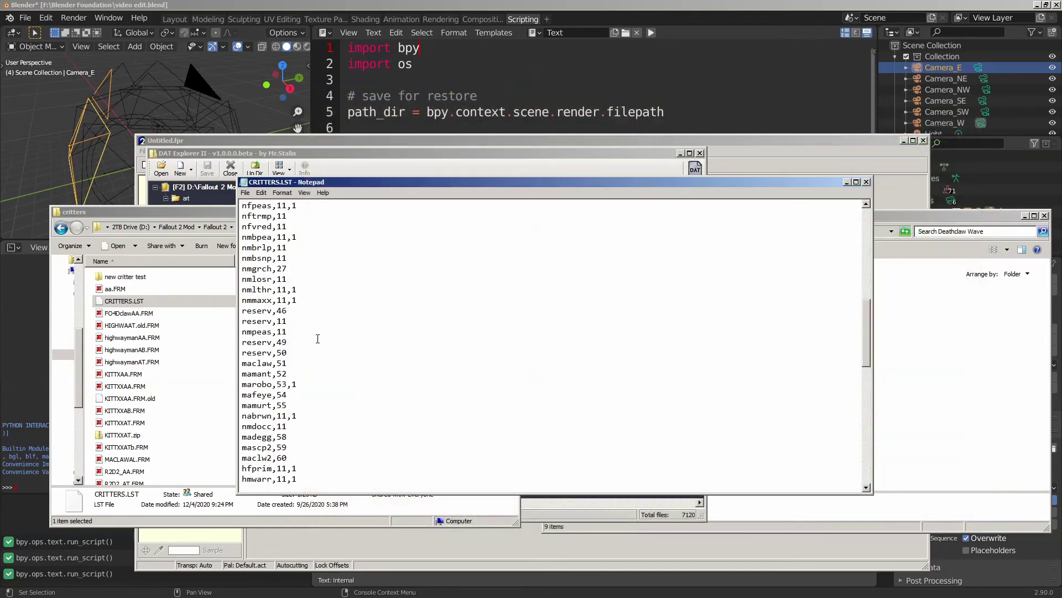
Copy the number 51 from the maclaw entry and append it after a comma to the FO4Dclaw line
double_click(274, 364)
click(288, 364)
drag(288, 364, 275, 364)
key(ctrl+c)
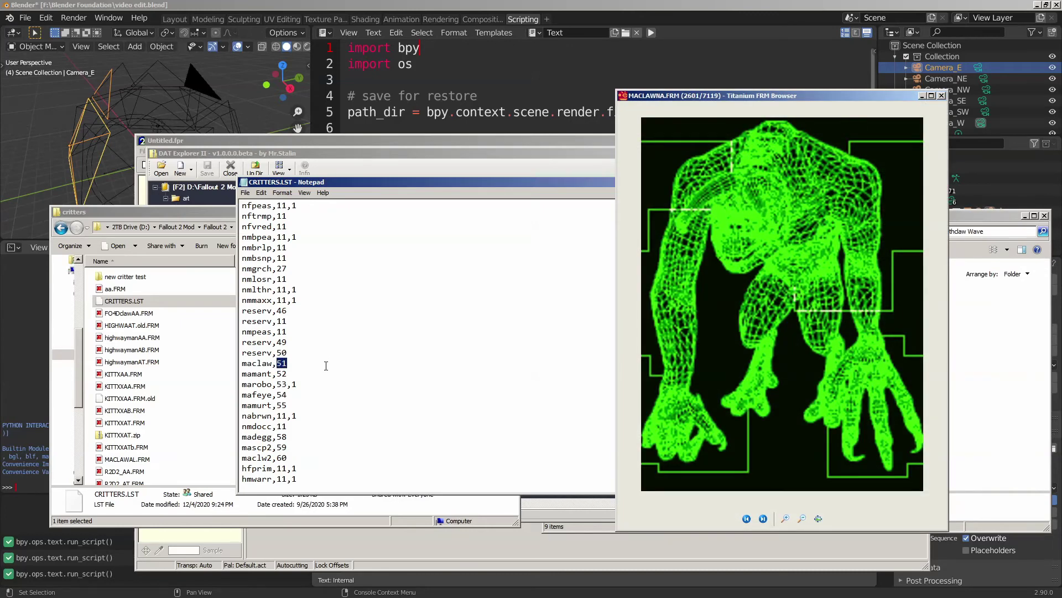
scroll(327, 364, down, 10)
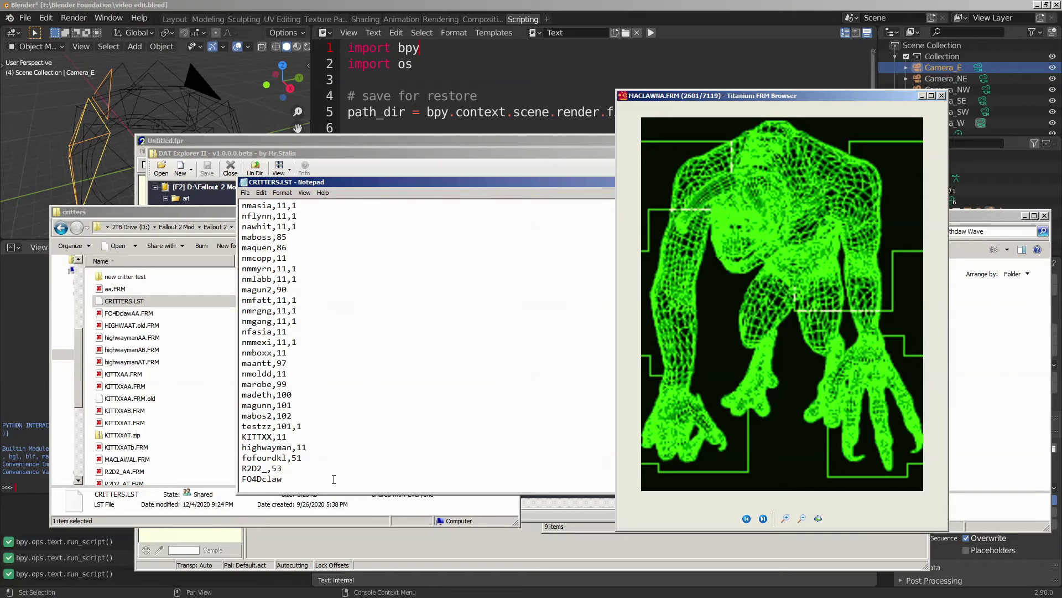
text(,)
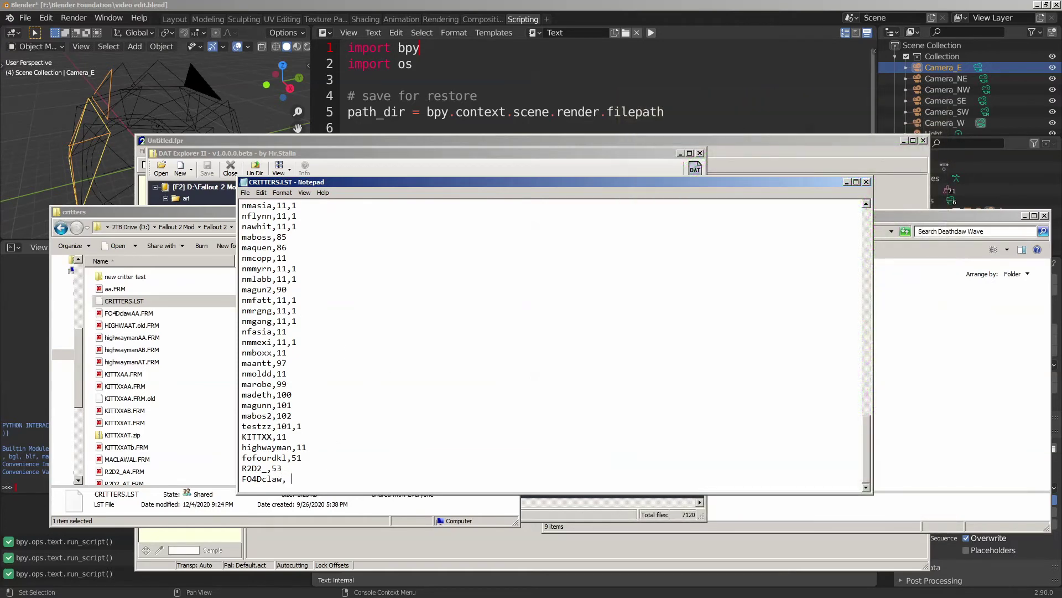
key(ctrl+v)
Compare the number suffixes of neighbouring entries, then save CRITTERS.LST and close it
drag(306, 427, 276, 428)
drag(299, 394, 276, 394)
drag(306, 341, 277, 332)
click(321, 478)
click(245, 193)
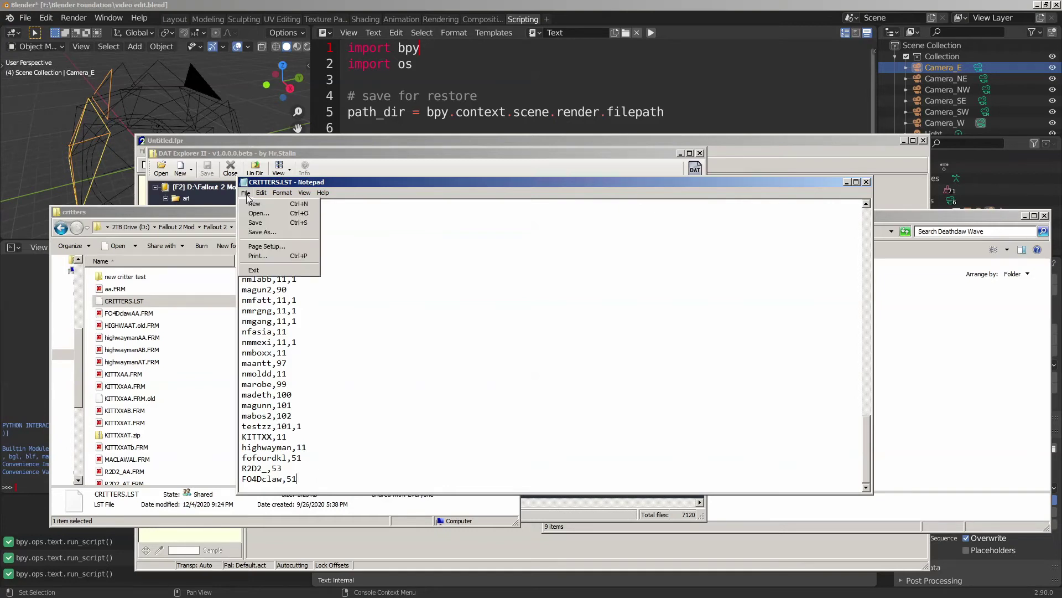
click(264, 222)
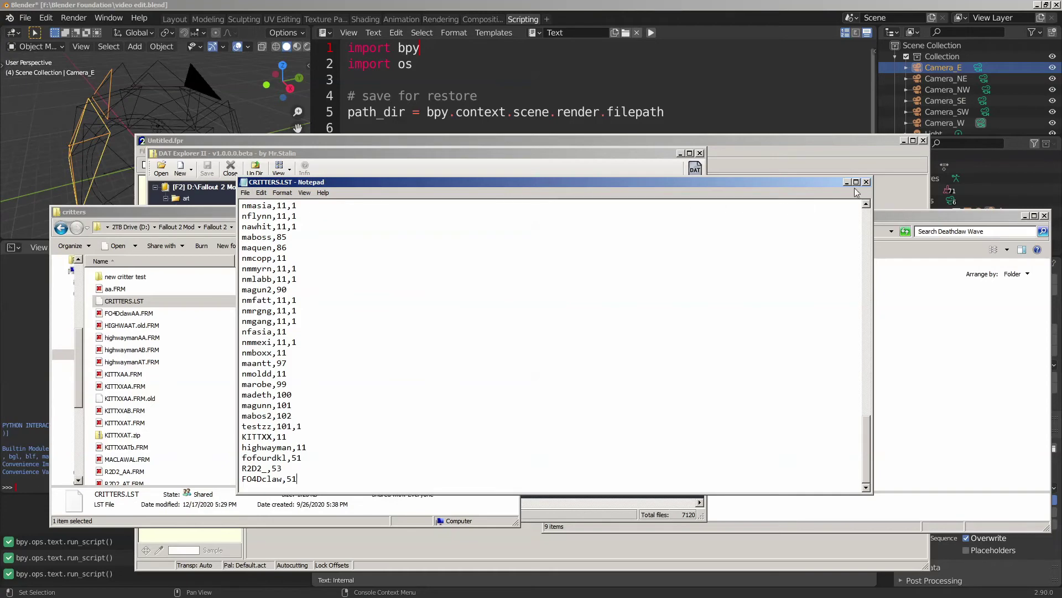
click(866, 182)
Go back up to the Fallout 2 Mod folder and launch Proto Manager from its shortcut
key(alt+Left)
key(alt+Left)
key(alt+Left)
key(alt+Left)
click(380, 390)
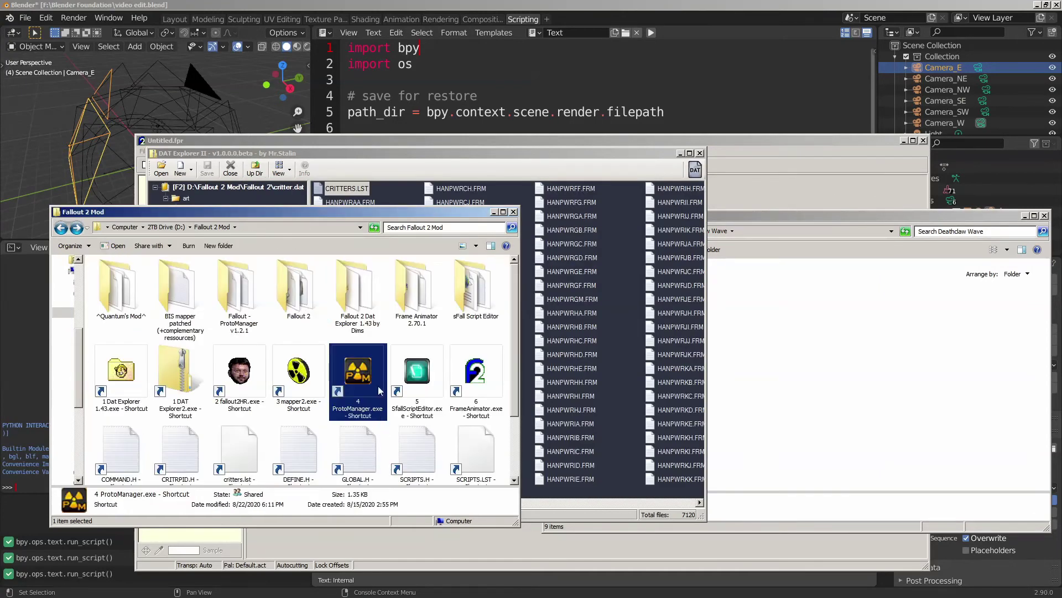
double_click(367, 382)
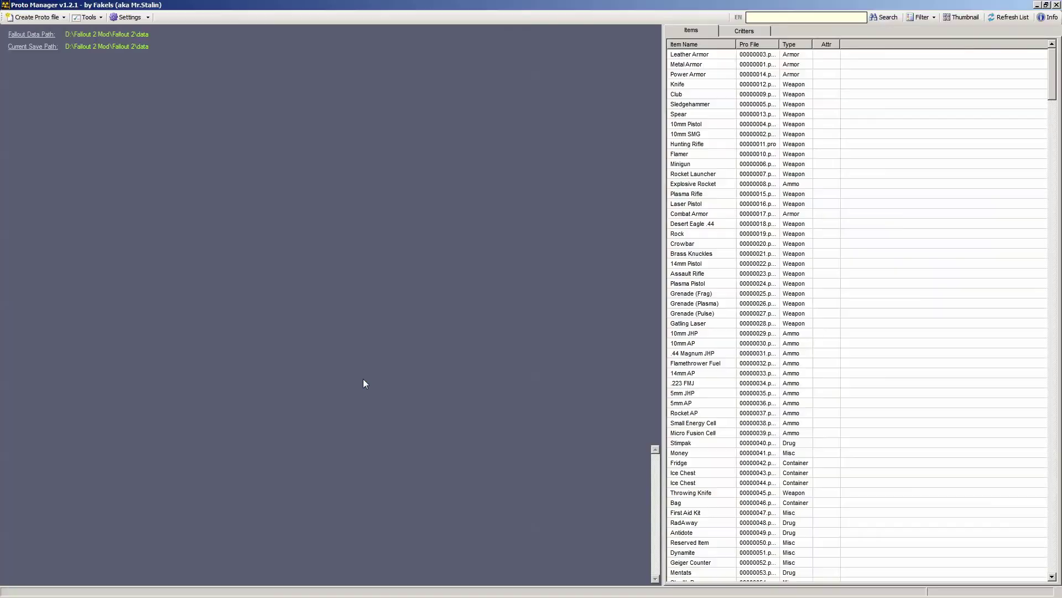
Create a new critter proto file and move its editor window toward the middle of the workspace
click(55, 18)
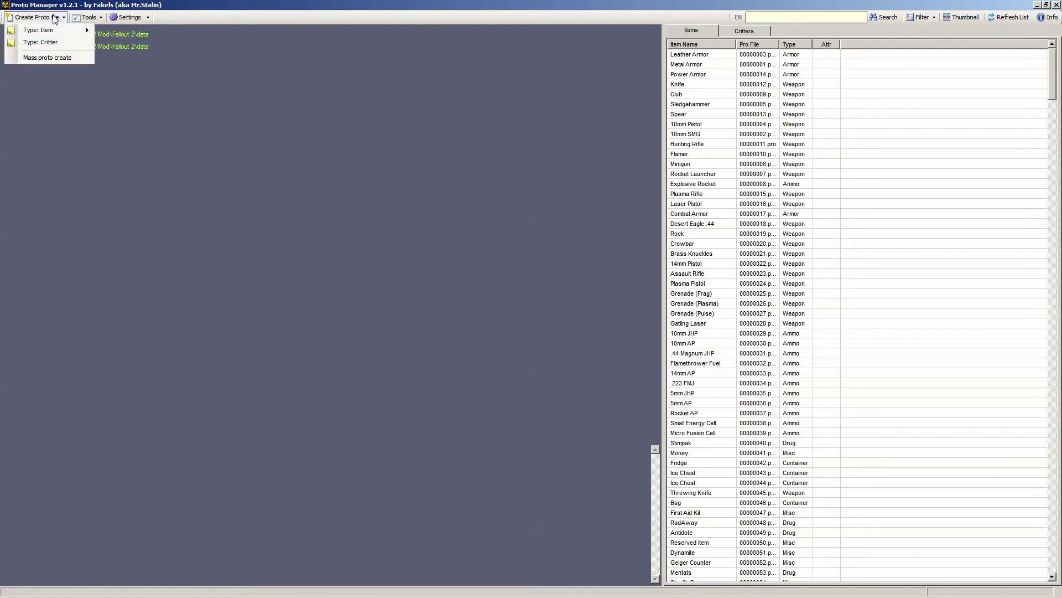
click(65, 45)
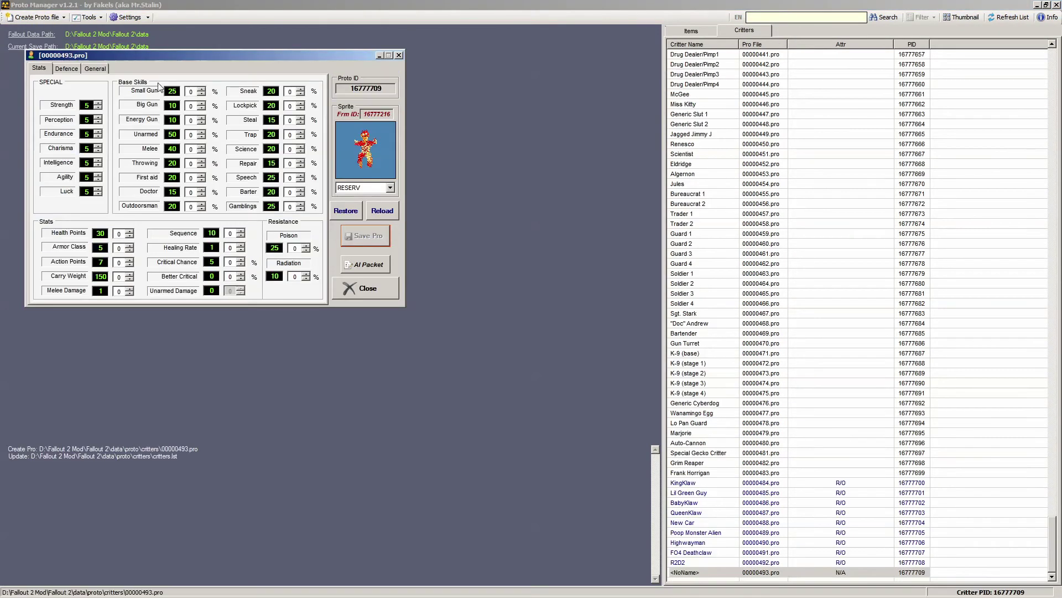
drag(165, 54, 295, 166)
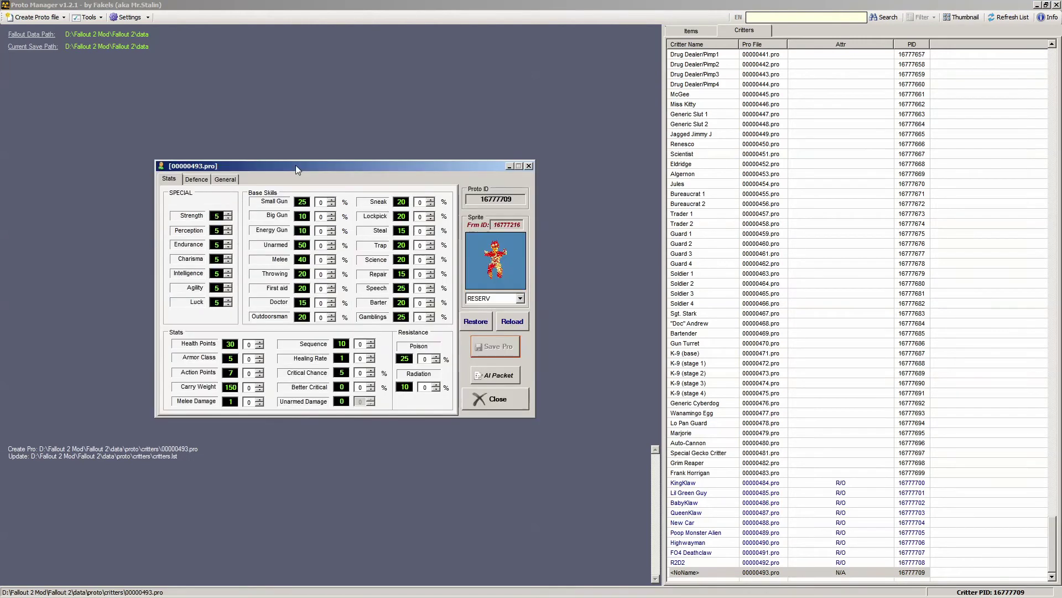
Name the new critter "Fallout 4 Deathclaw" and describe it as "Just a silly non-smart deathclaw"
click(225, 178)
text(Fallout 4 Deathclaw)
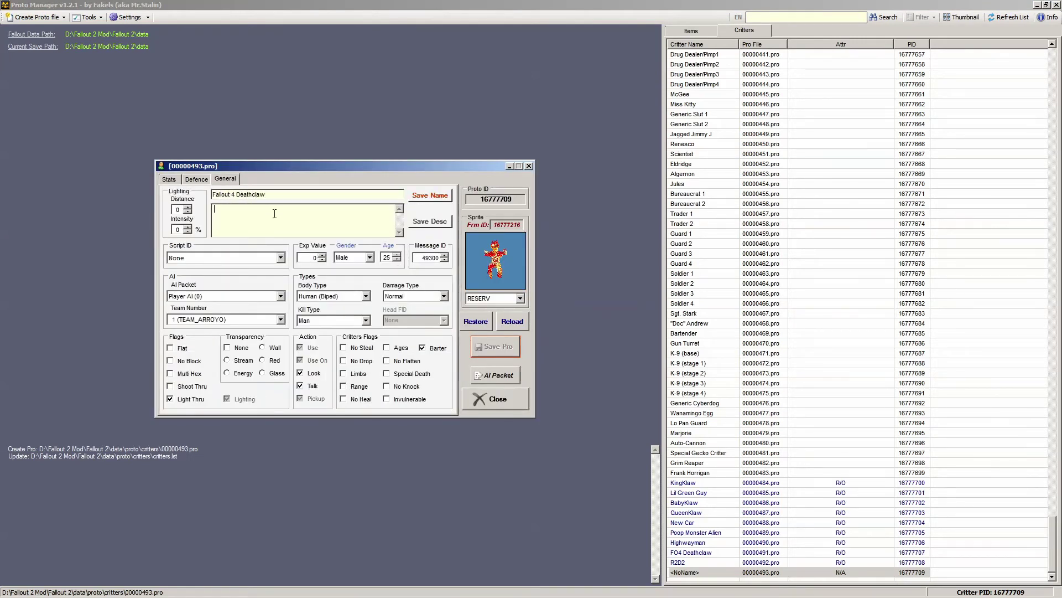
text(Just a silly non-smart deathclaw)
Set the critter's sprite to FO4DCLAW and save its name
click(504, 300)
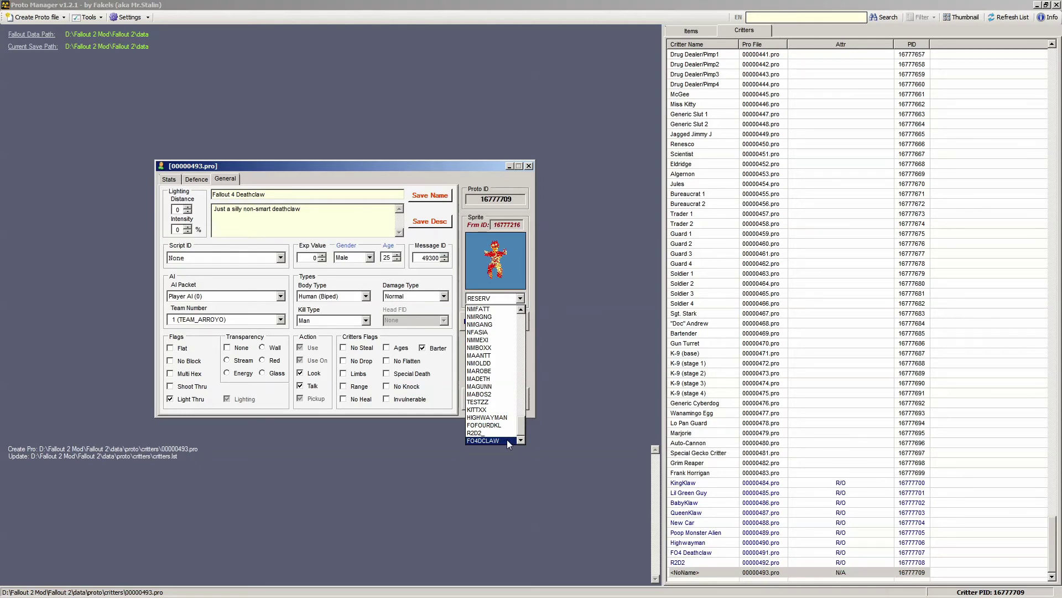
click(507, 439)
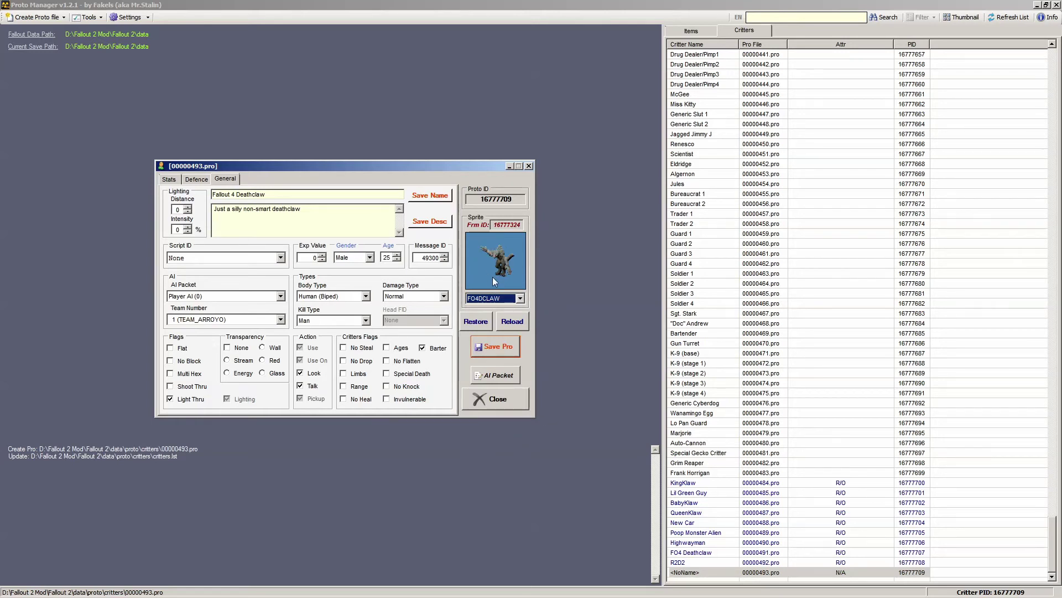
click(432, 197)
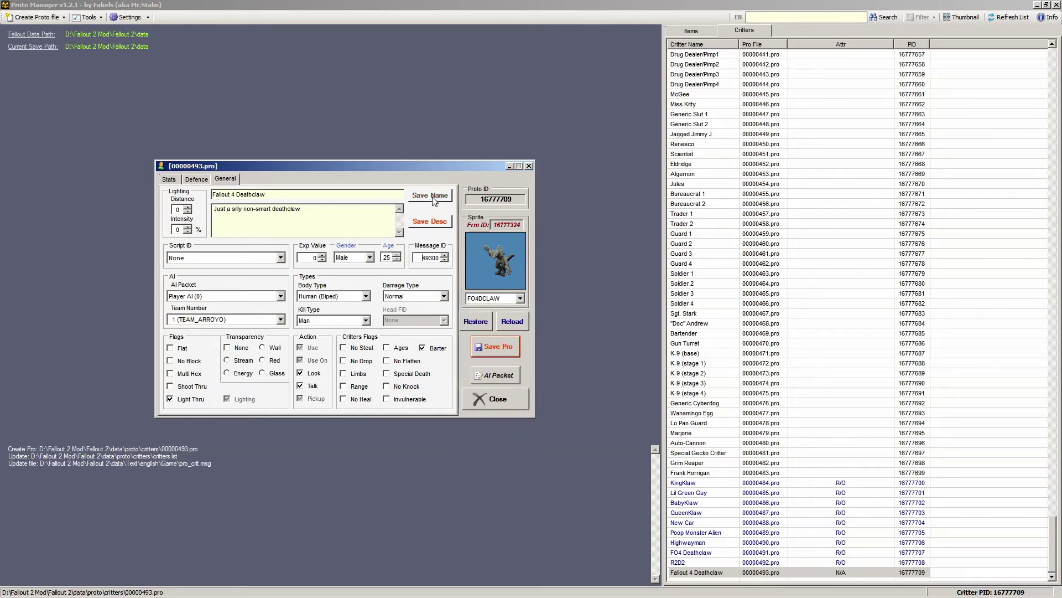
Save the Fallout 4 Deathclaw critter's description and its proto file
click(431, 222)
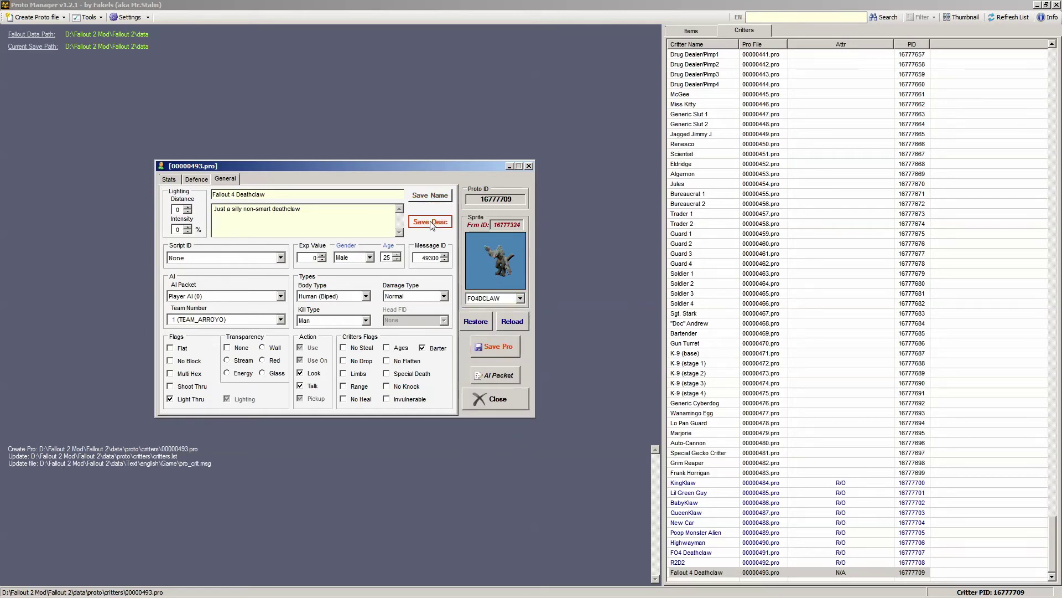
click(497, 344)
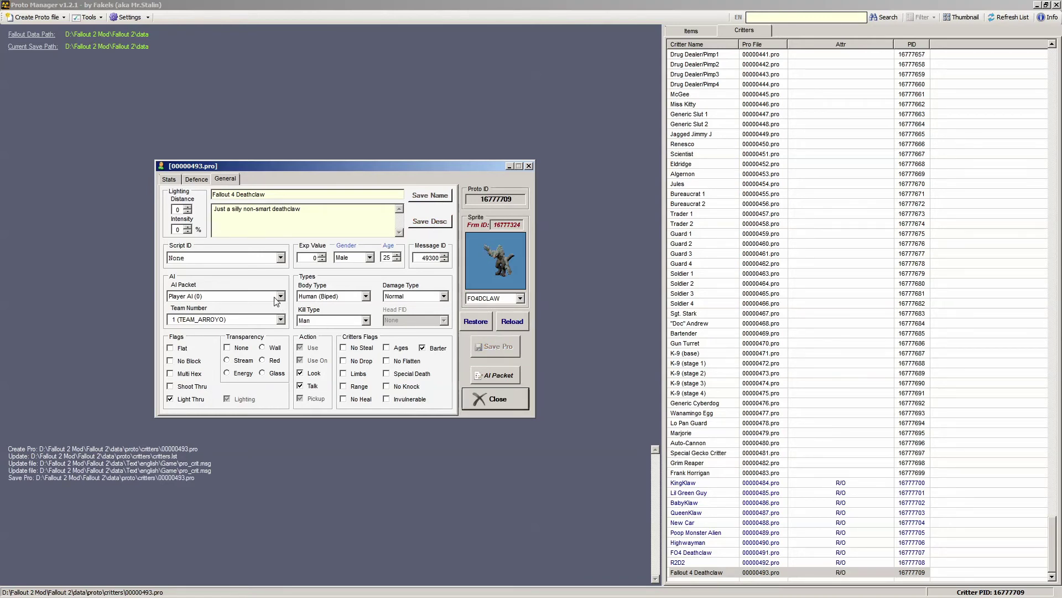
Look through the scripts available for the critter without assigning one, and close the critter editor and Proto Manager
click(262, 258)
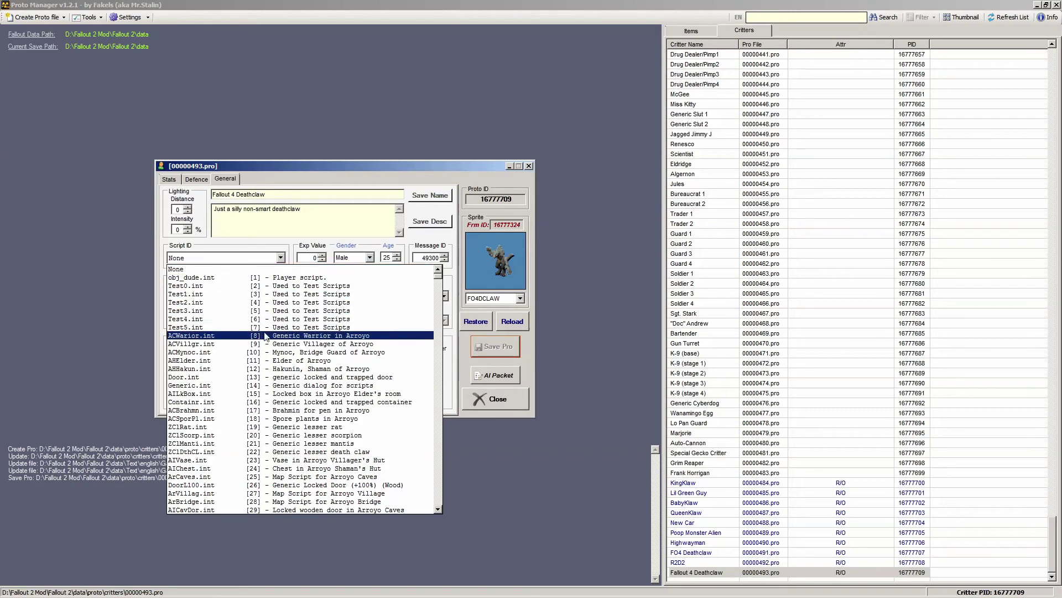
scroll(359, 329, down, 20)
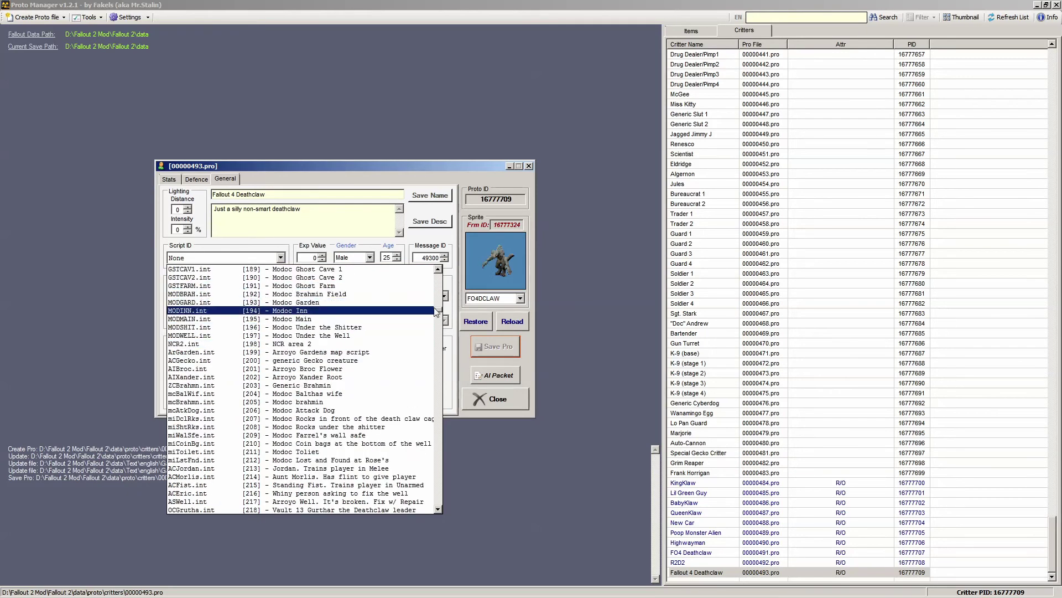
click(475, 396)
click(484, 397)
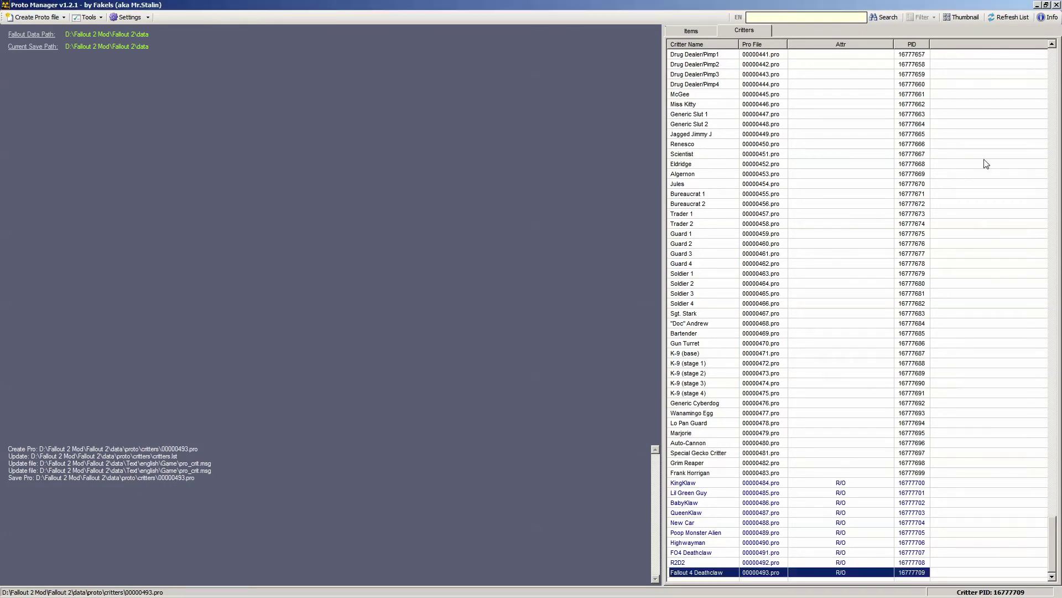
click(1057, 5)
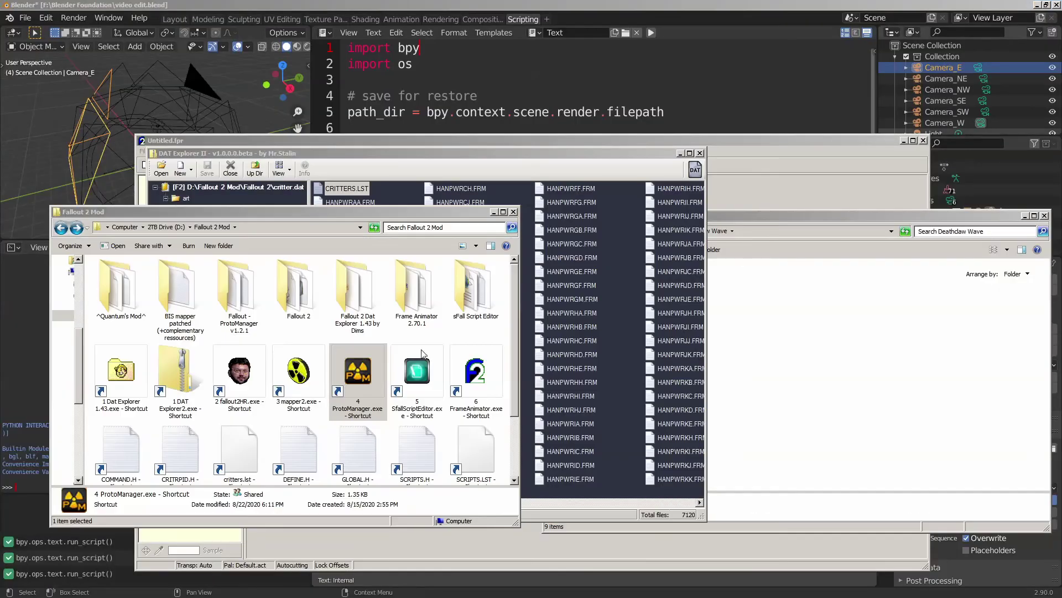
Launch the Fallout Mapper, select the Fallout 4 Deathclaw at the end of the critters, and open the first listed map
click(307, 379)
double_click(306, 379)
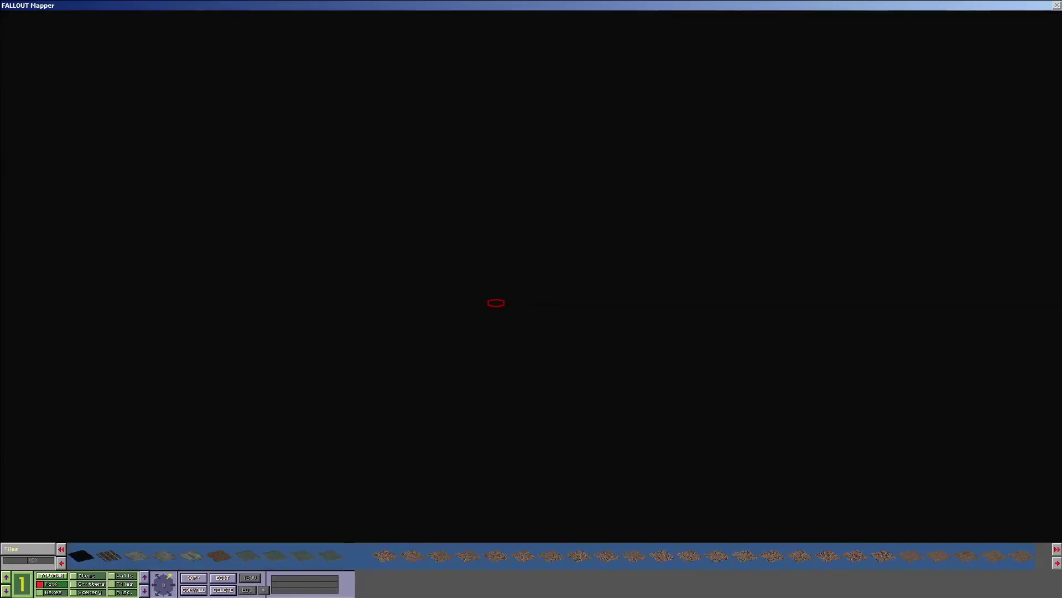
key(End)
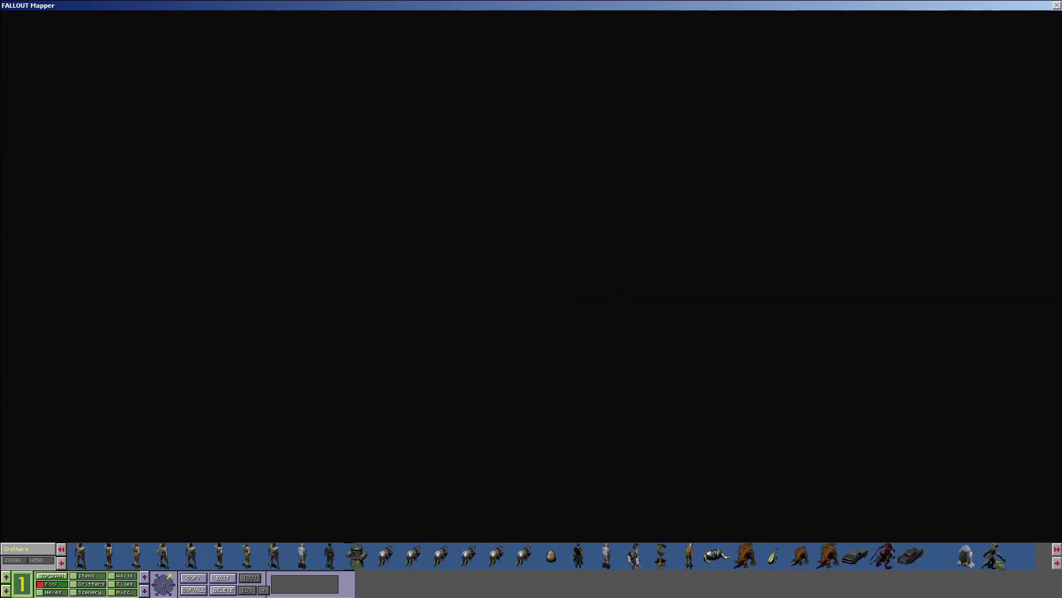
click(12, 16)
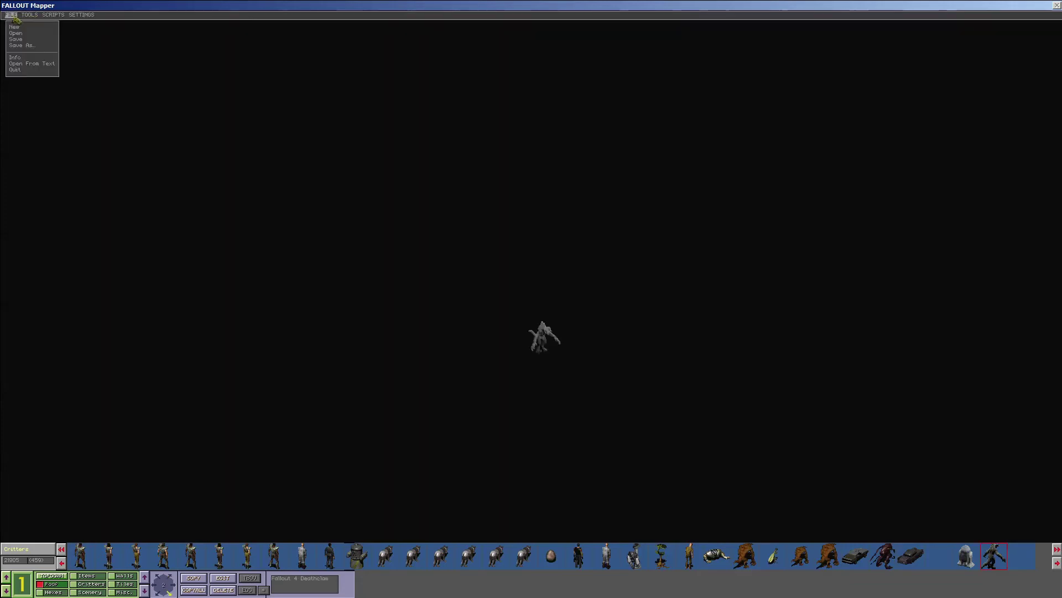
click(25, 34)
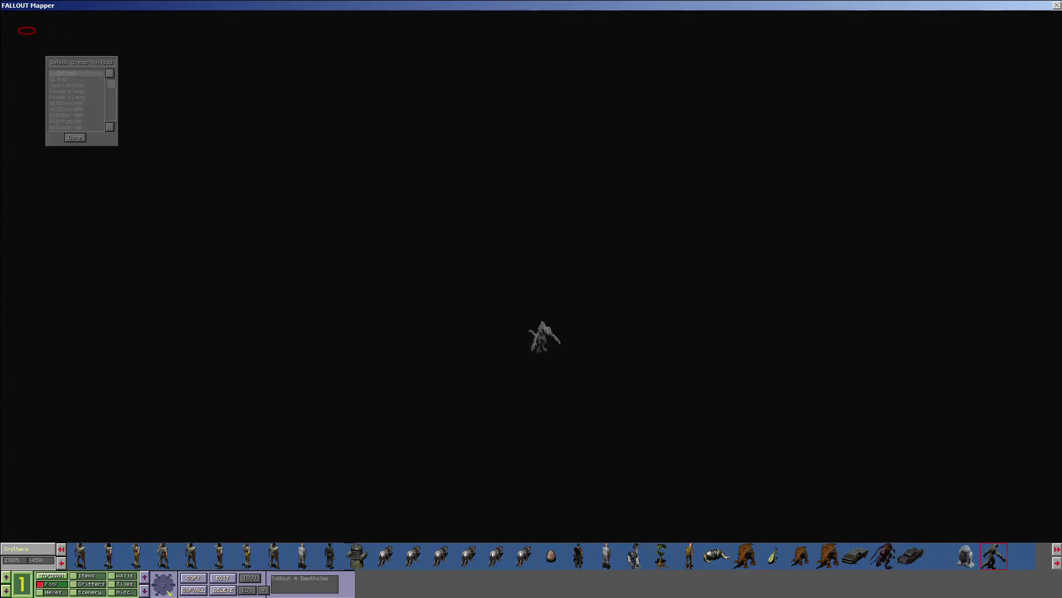
click(75, 75)
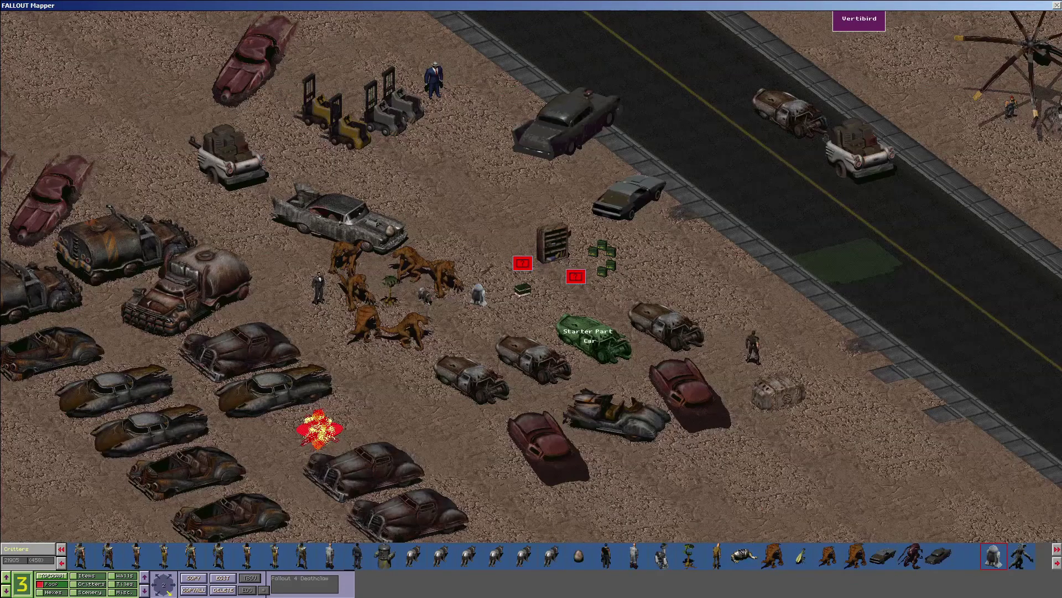
Place the Fallout 4 Deathclaw on open ground left of the bookcase, save the map, and quit the mapper
click(472, 256)
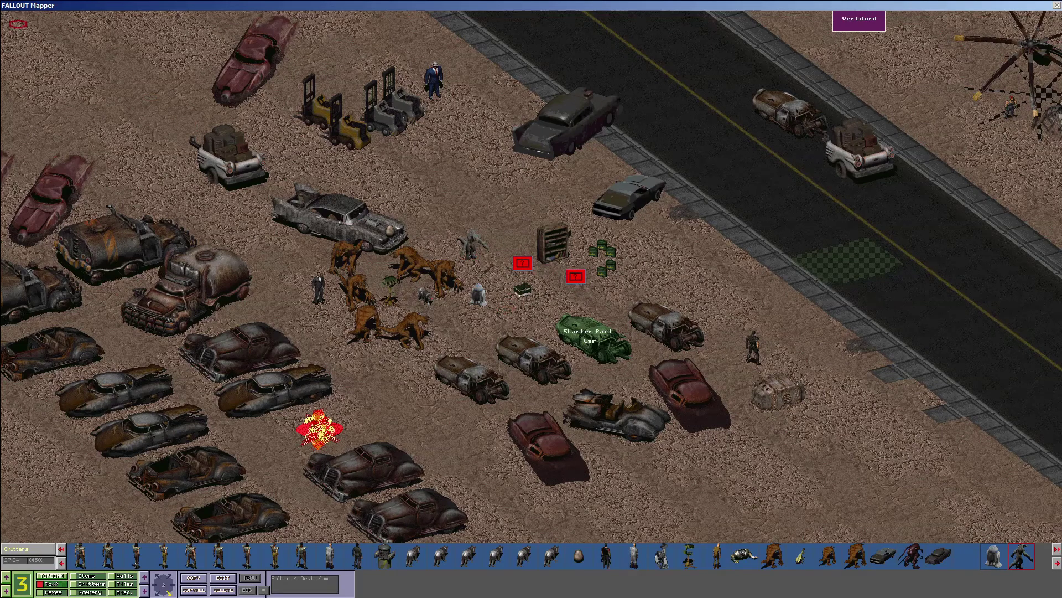
click(12, 16)
click(26, 43)
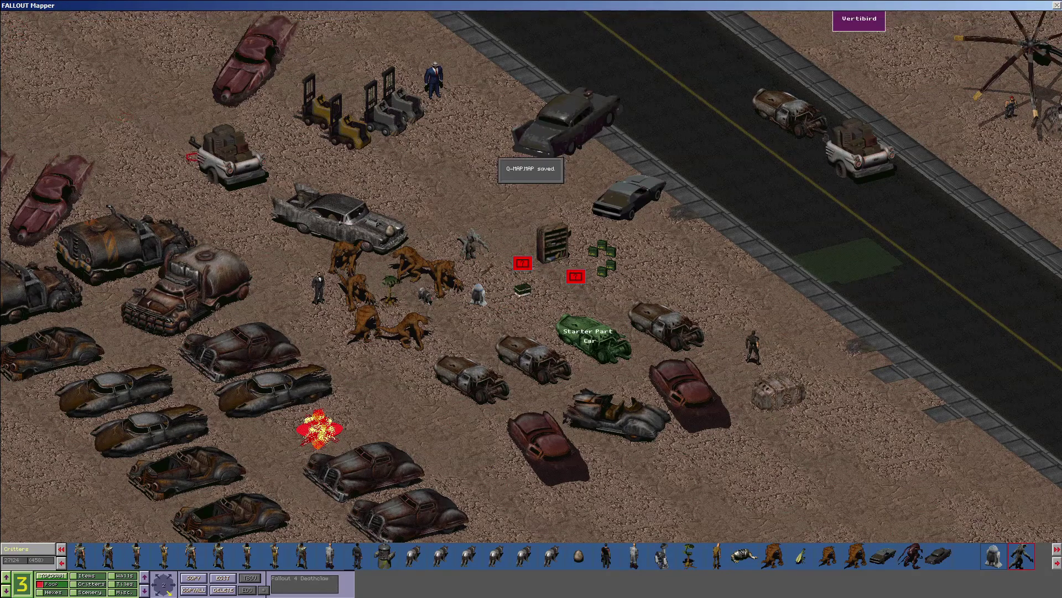
key(Escape)
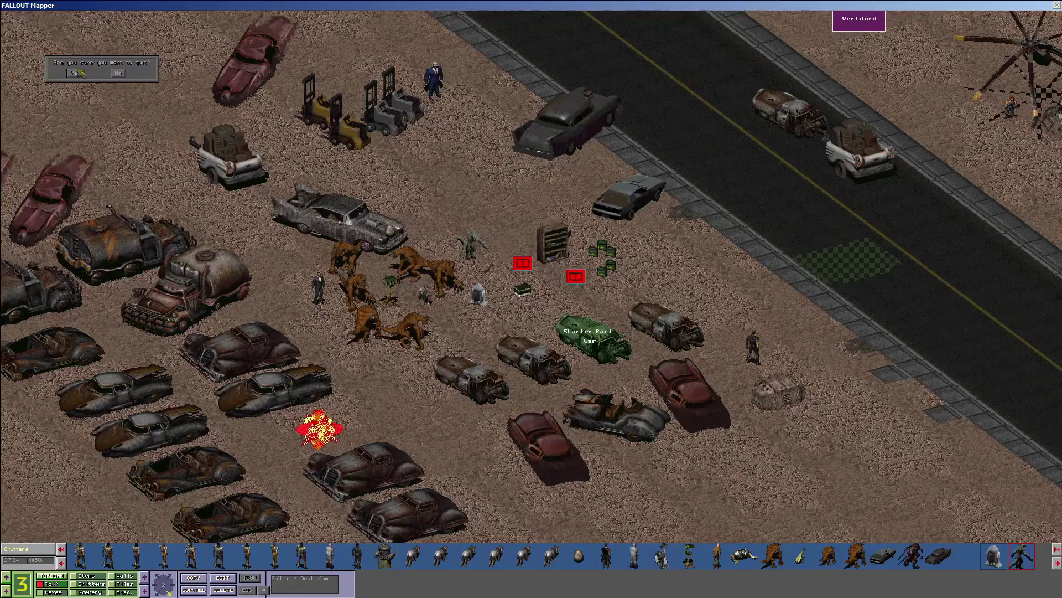
click(75, 73)
Launch Fallout 2 from the fallout2HR.exe shortcut and start a new game with the premade character Narg
double_click(241, 376)
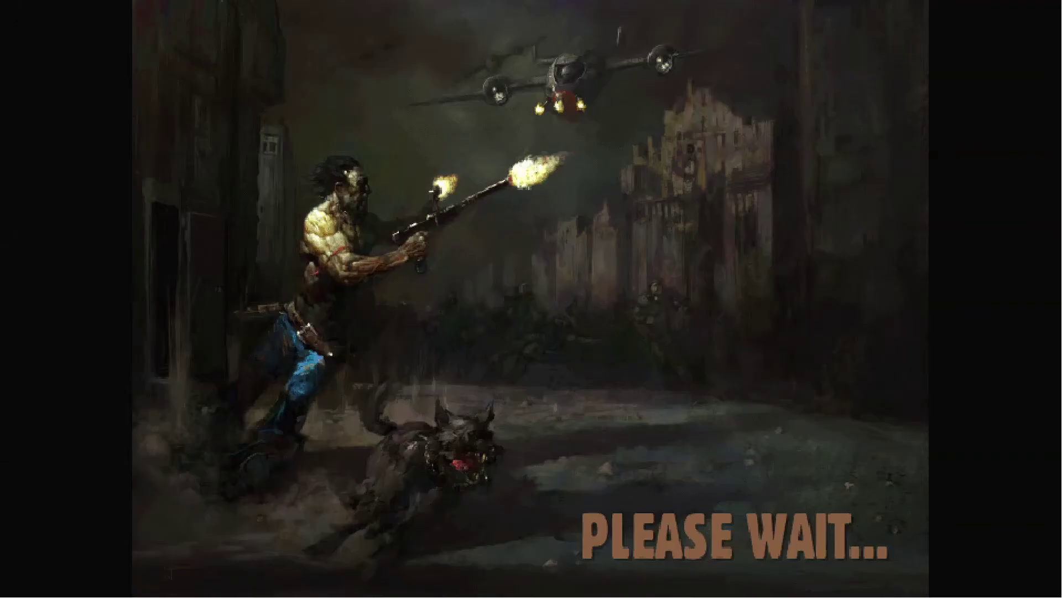
key(n)
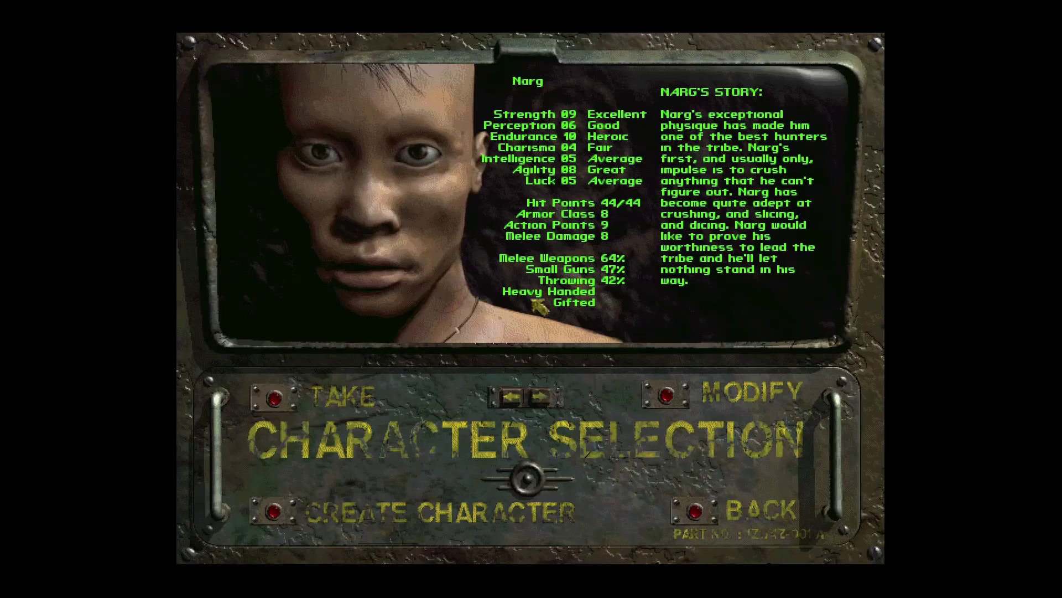
key(t)
Examine the Fallout 4 Deathclaw in the game and walk the player character around it to check the sprite
right_click(530, 295)
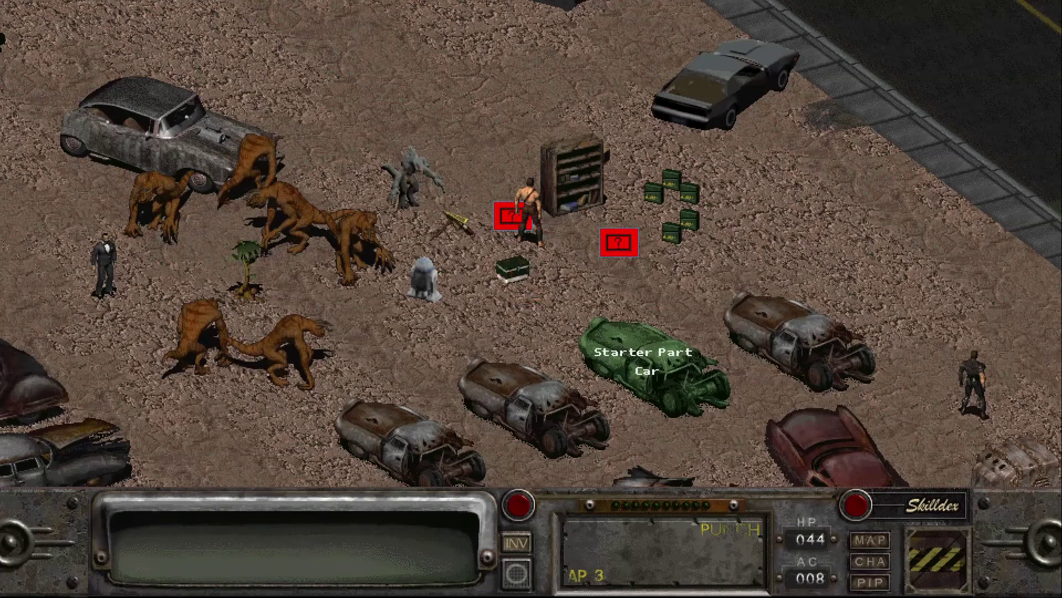
mouse_move(412, 191)
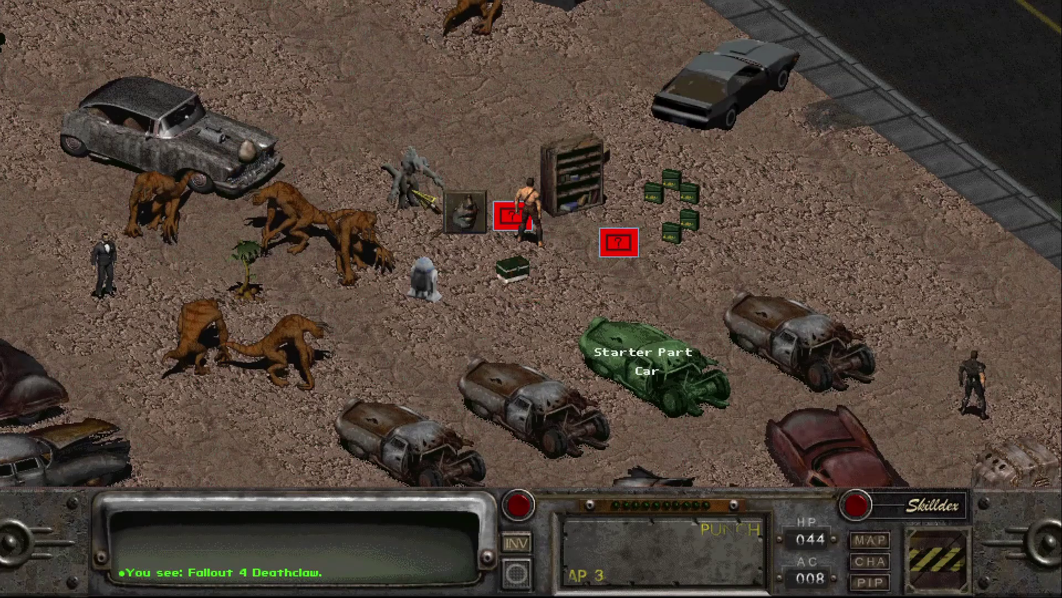
right_click(424, 215)
click(424, 216)
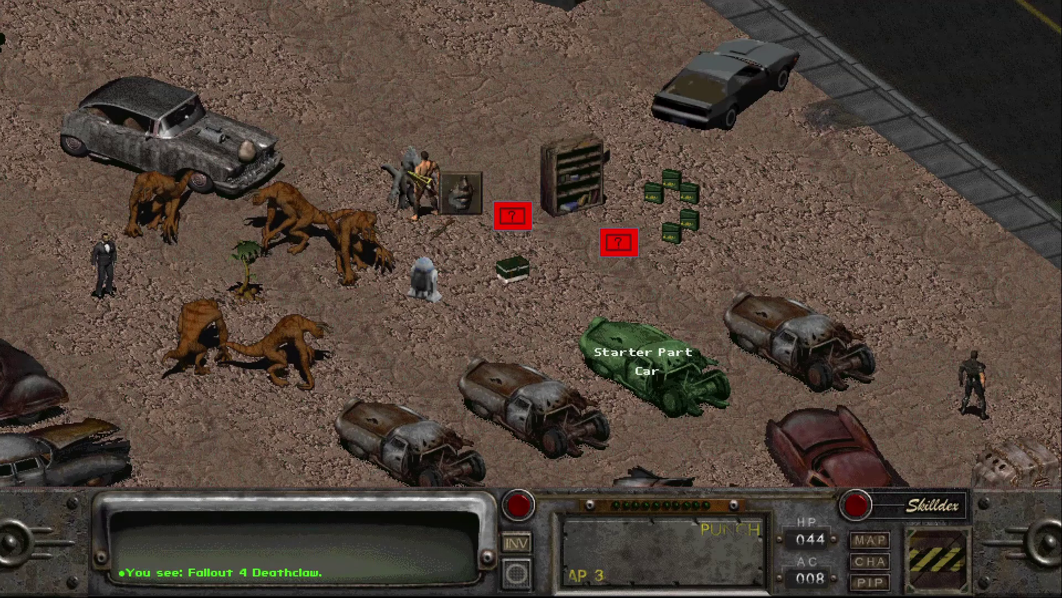
right_click(458, 216)
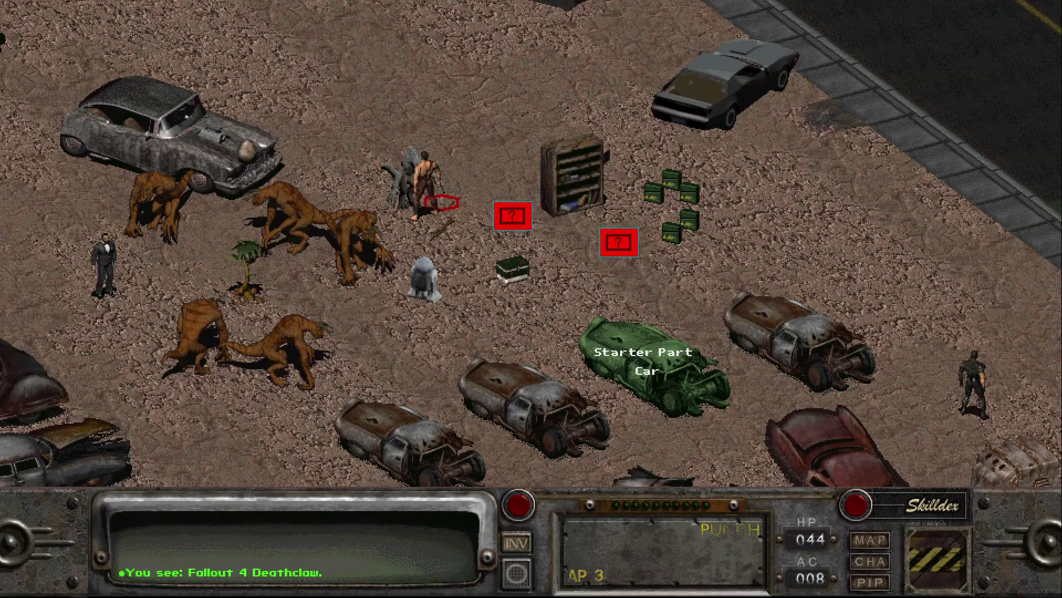
click(442, 204)
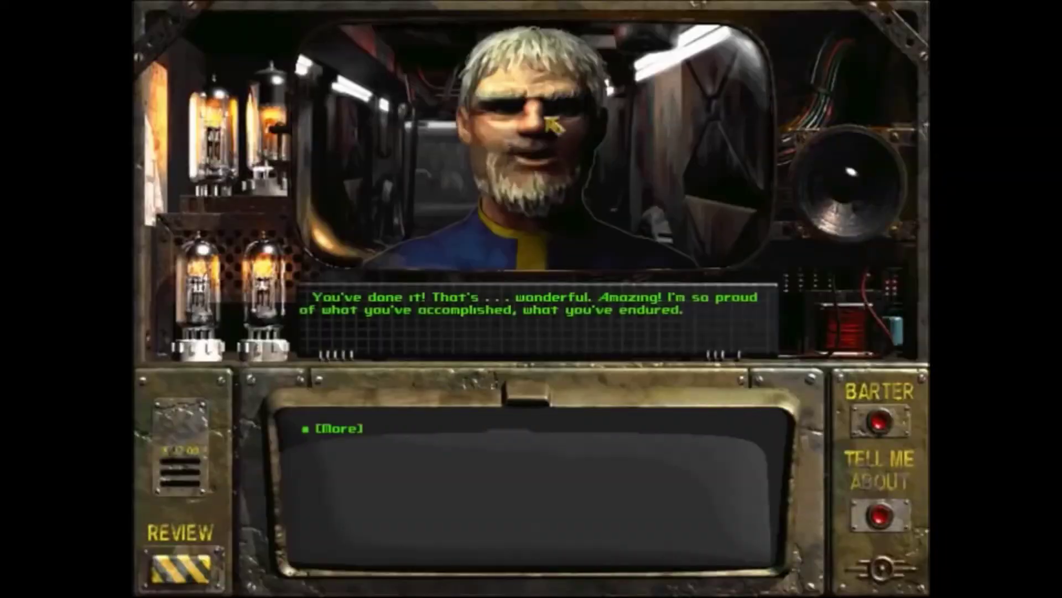
click(514, 421)
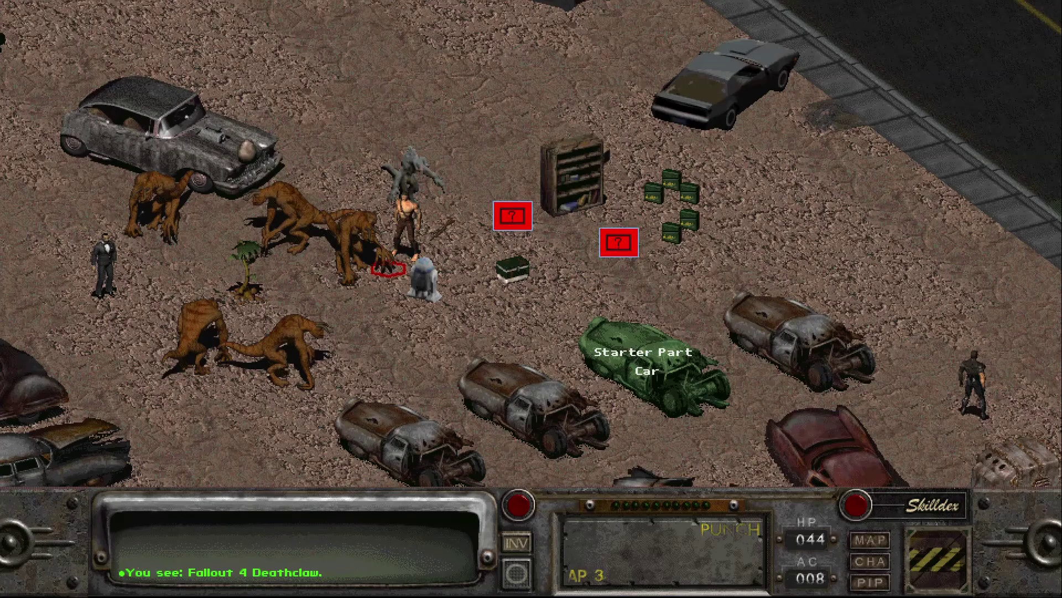
right_click(441, 172)
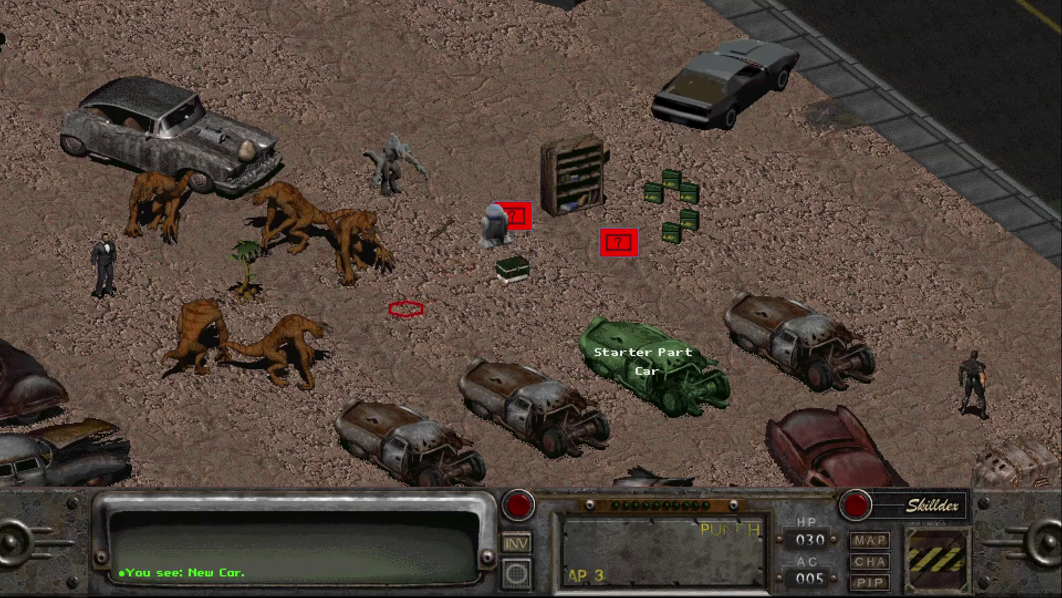
Walk the robot-shaped player character around the test map in several directions to check its movement animation
click(353, 375)
click(475, 360)
click(512, 206)
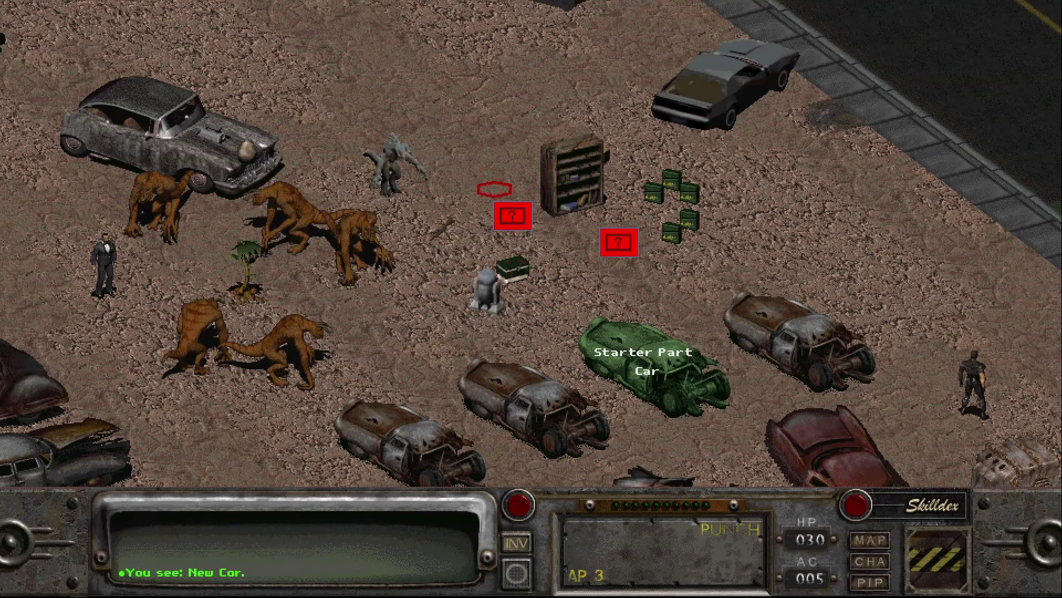
click(441, 308)
click(530, 323)
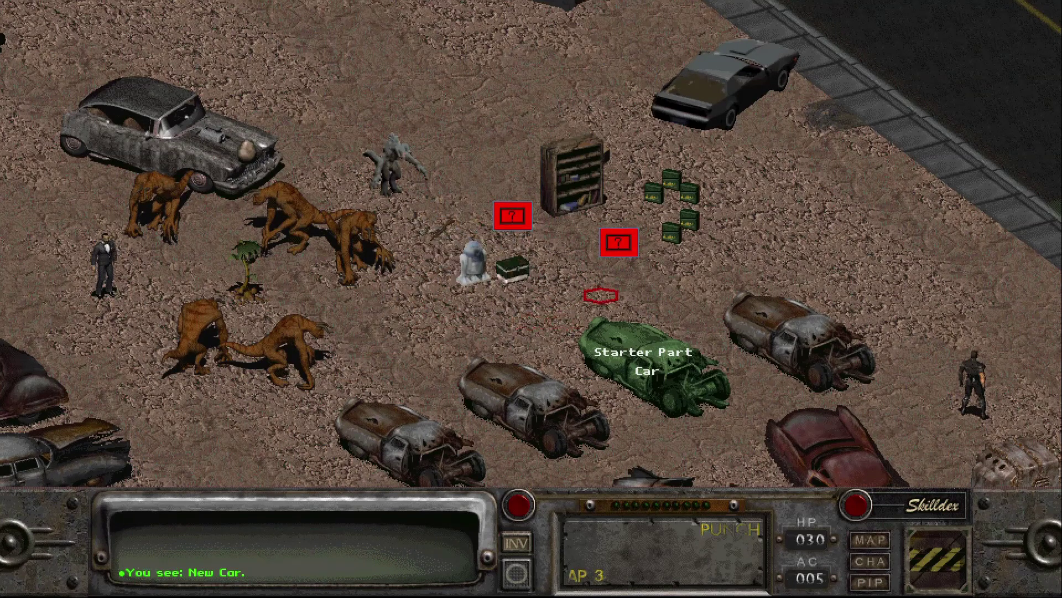
click(547, 229)
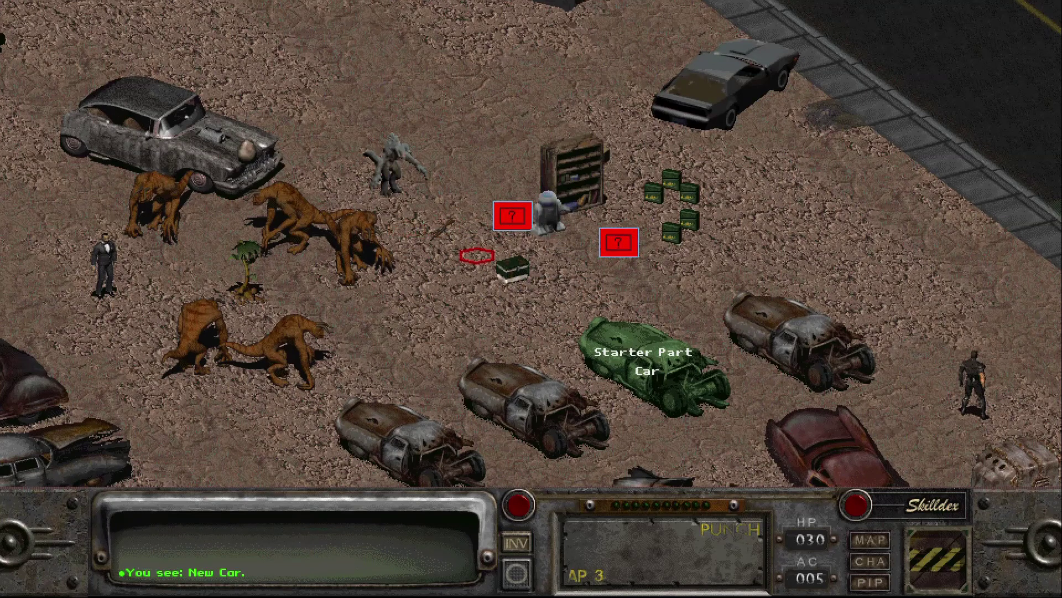
click(461, 268)
click(335, 175)
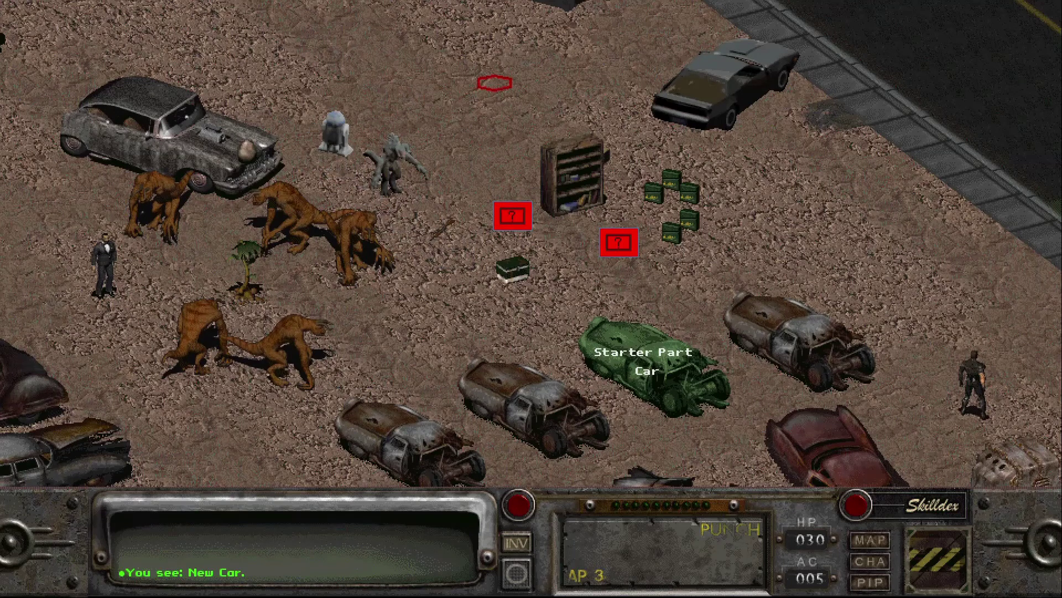
click(548, 95)
click(652, 233)
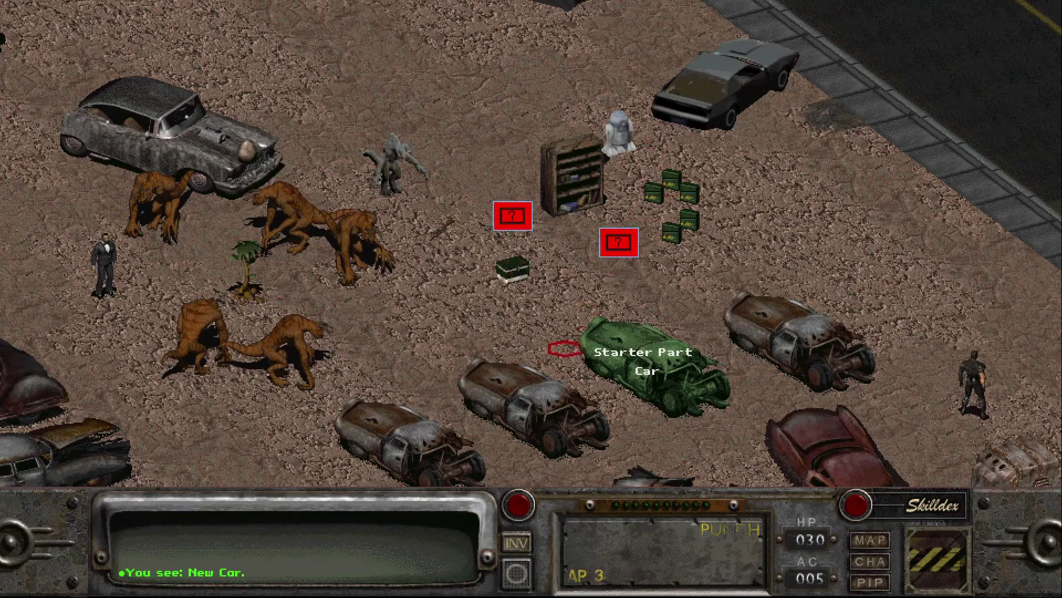
click(458, 350)
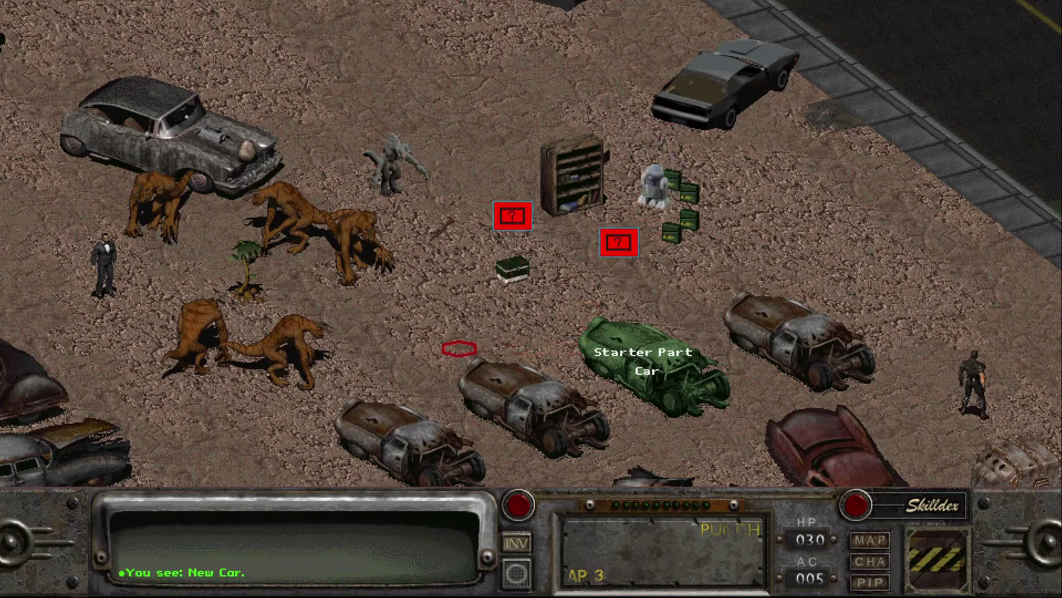
click(494, 163)
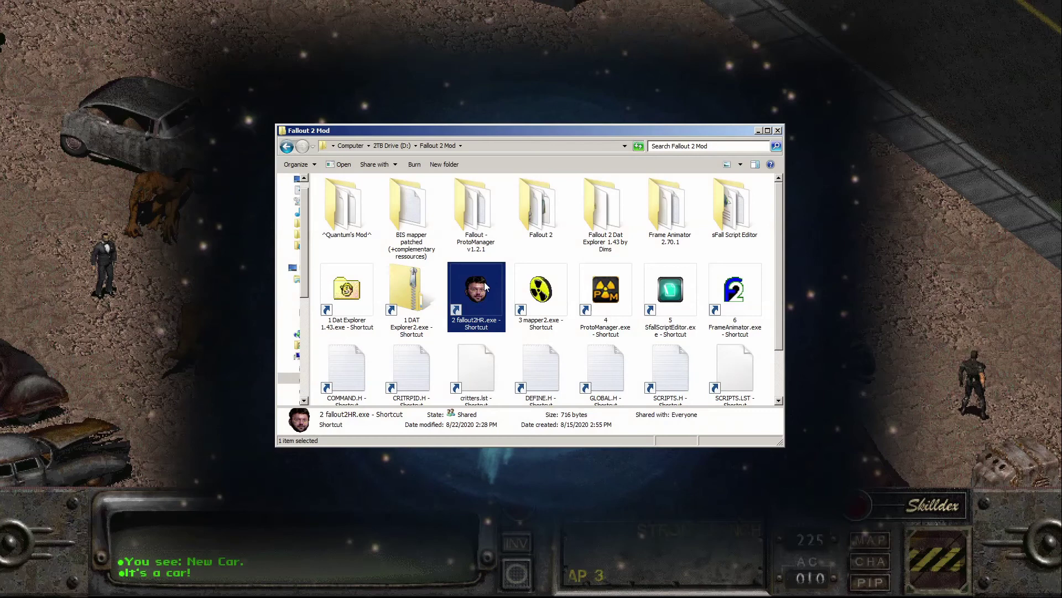
Open critters.lst for editing from its shortcut, highlight entries 00000001.pro to 00000020.pro for review, and close the file
scroll(484, 281, down, 2)
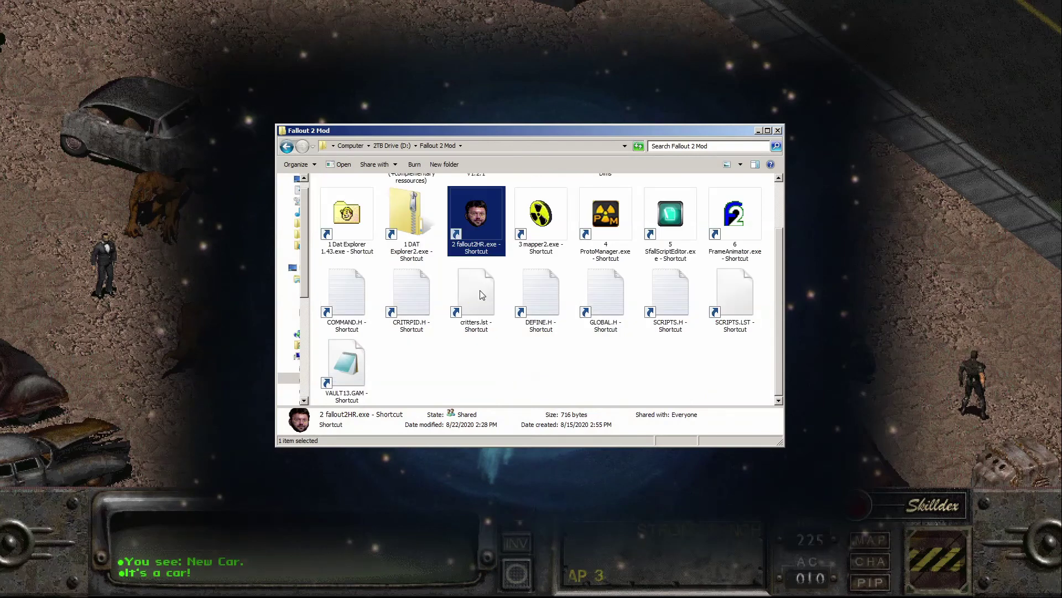
click(480, 291)
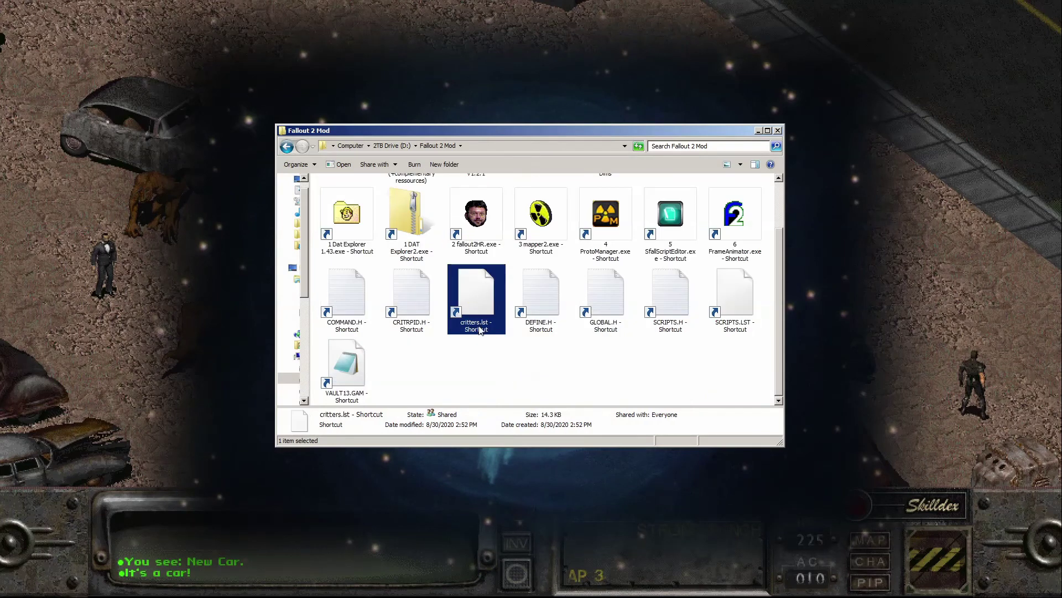
right_click(481, 292)
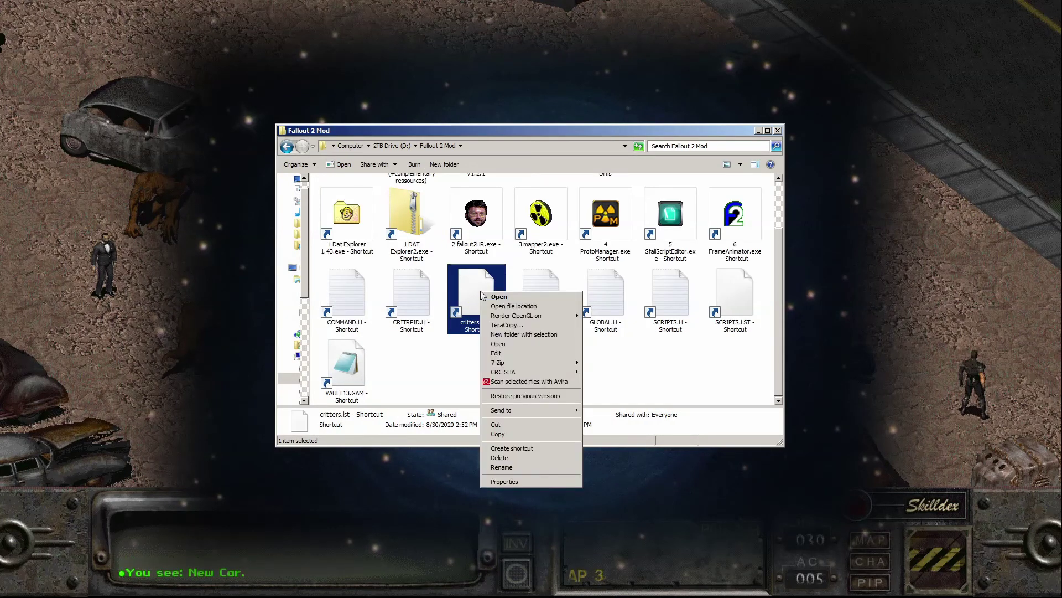
click(520, 353)
drag(550, 324, 425, 103)
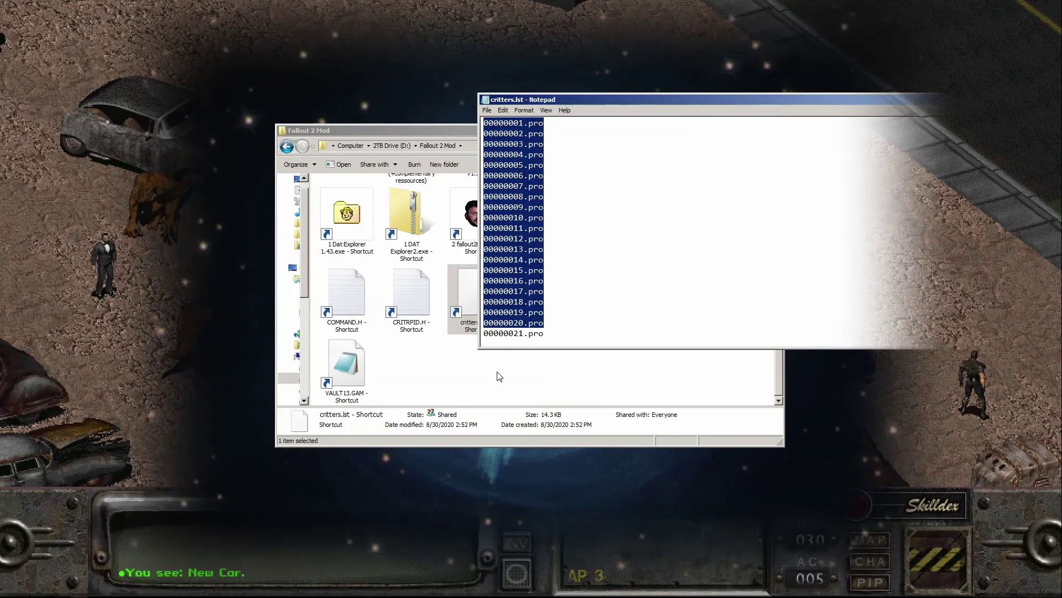
key(alt+F4)
Open the CRITTERS.LST file in the Fallout 2 data\art\critters folder for editing
double_click(551, 215)
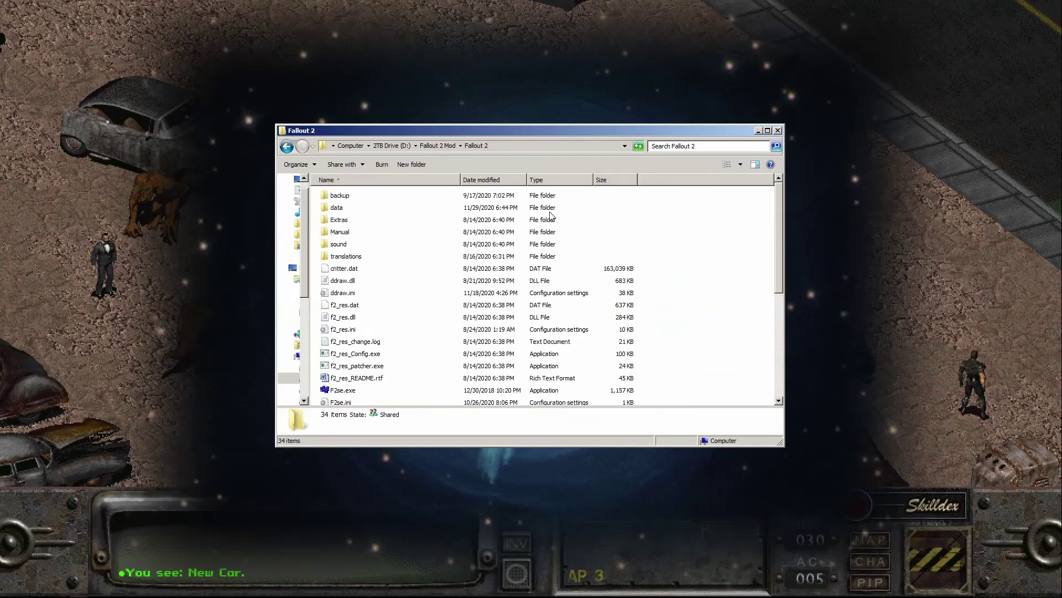
double_click(344, 208)
double_click(349, 197)
double_click(339, 196)
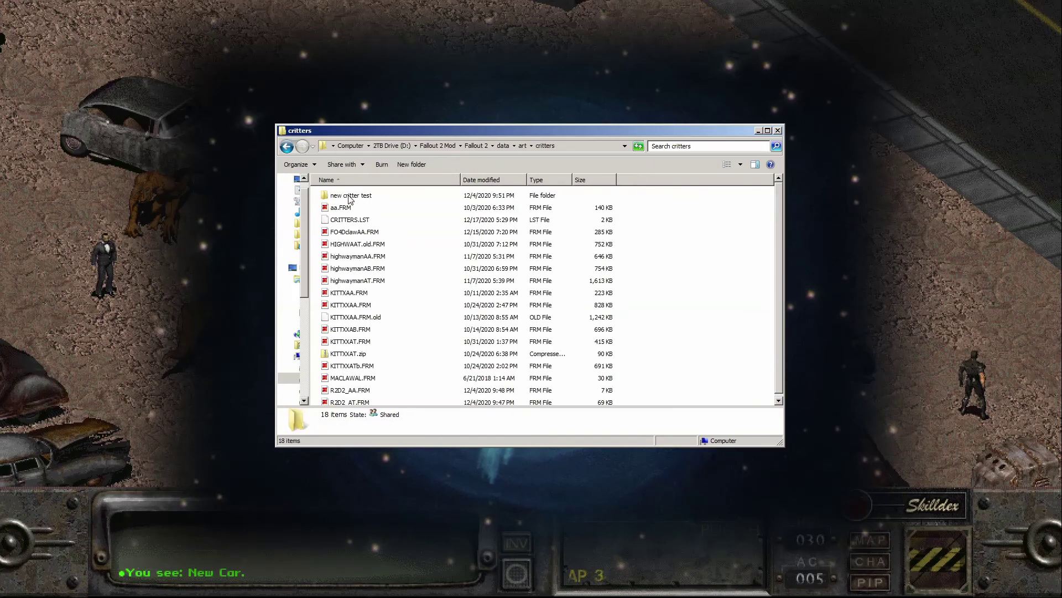
click(357, 221)
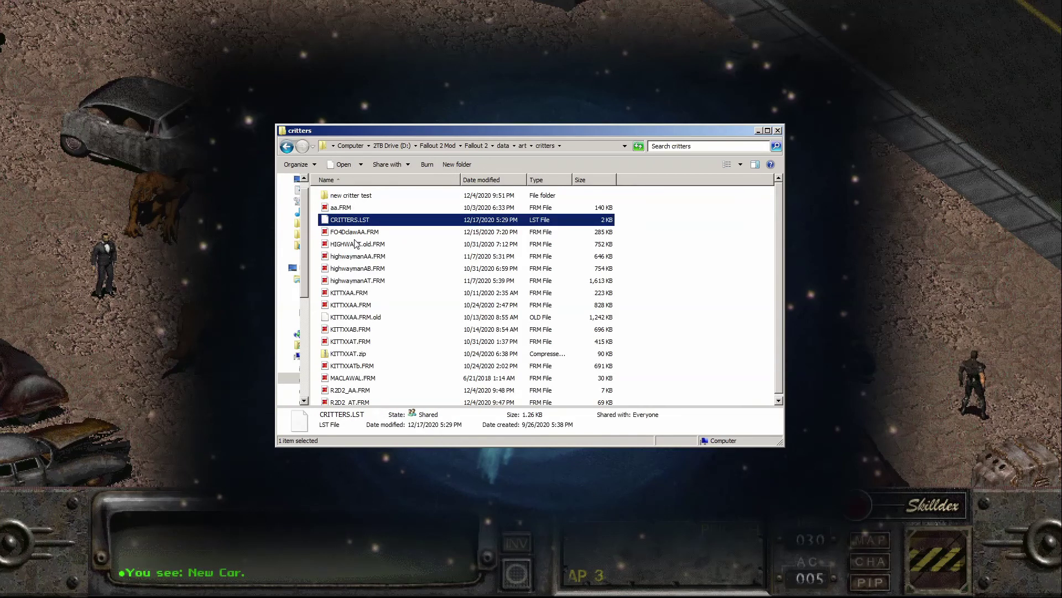
right_click(354, 221)
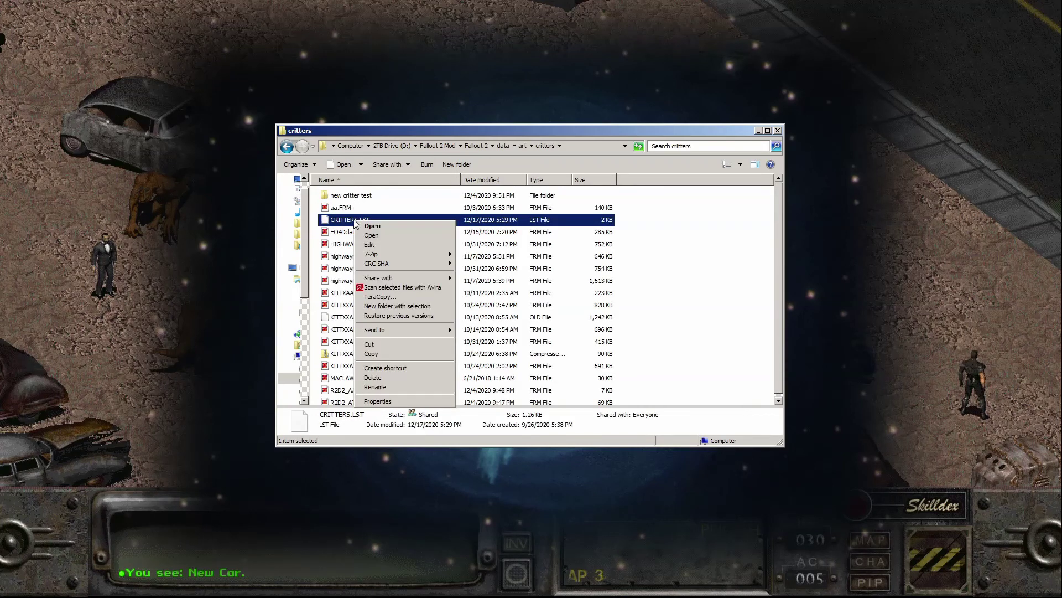
click(389, 249)
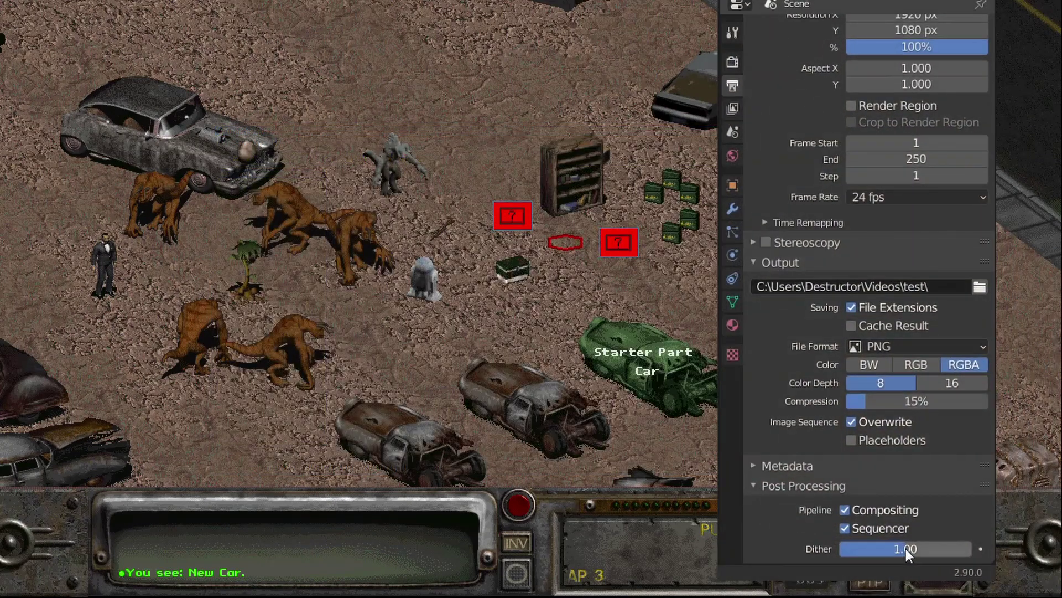
In Blender, reduce Dither to its minimum in the post-processing output settings
drag(906, 549, 839, 549)
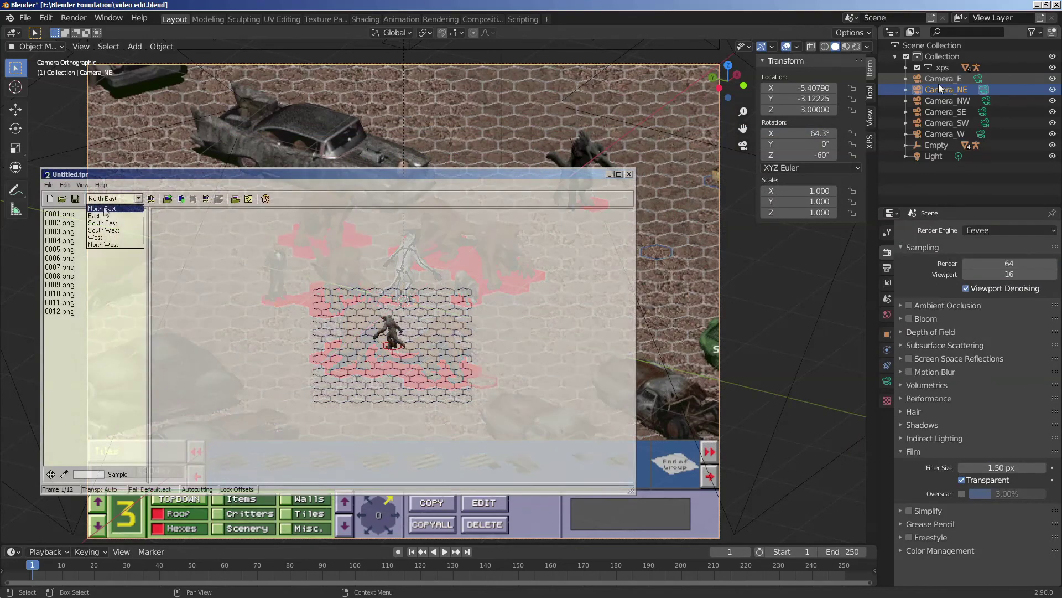
Preview the deathclaw frames in the Untitled.fpr project facing East, South East and South West
click(108, 215)
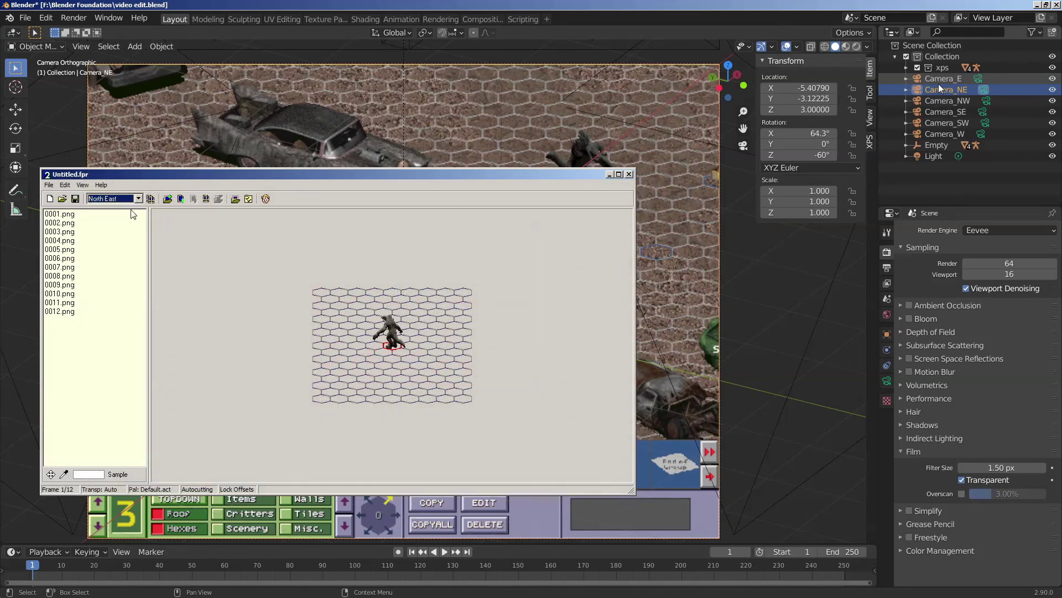
key(Down)
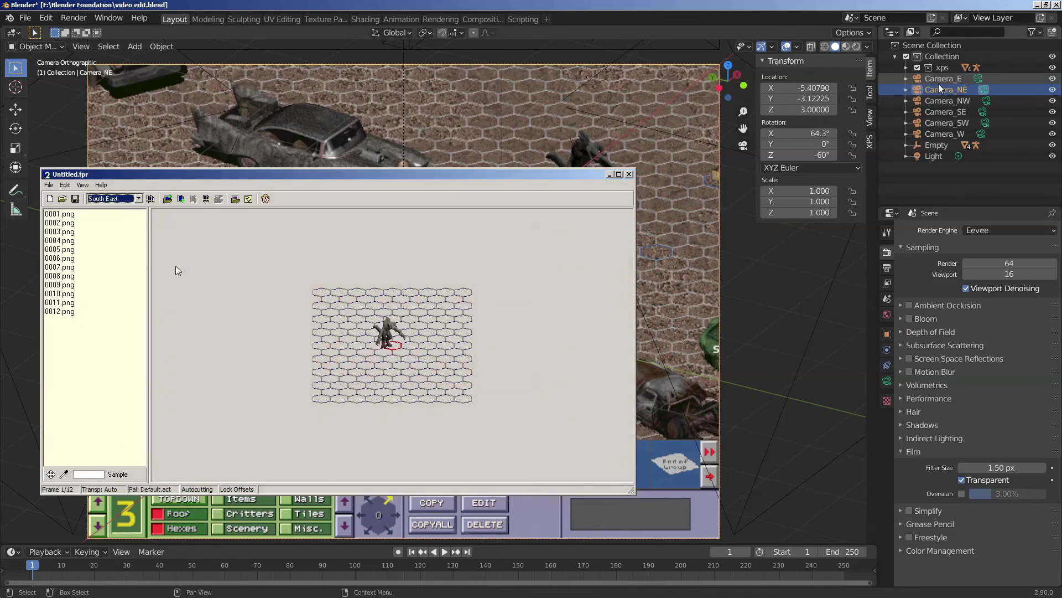
key(Down)
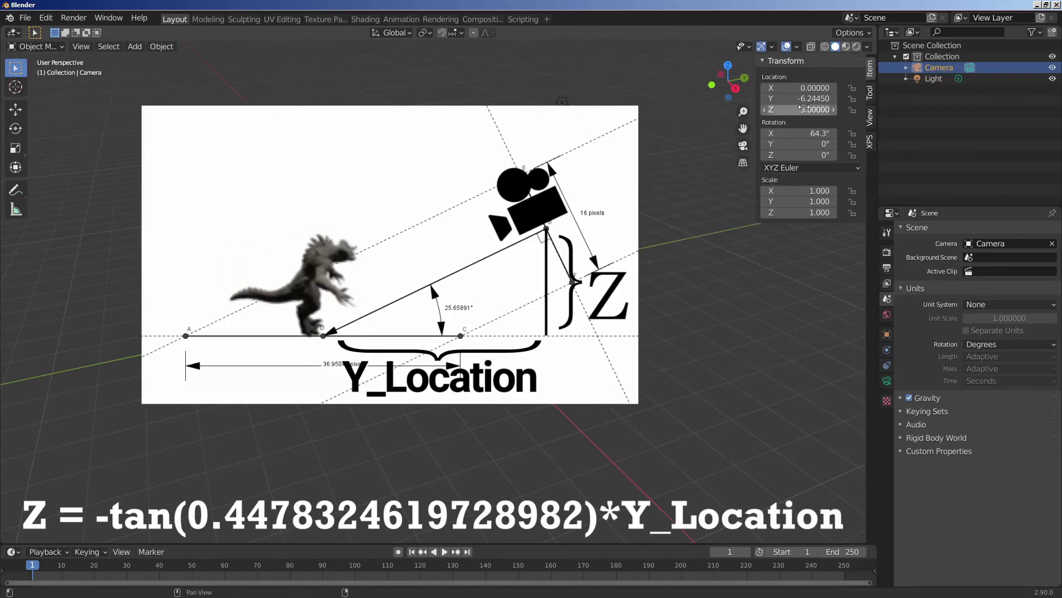
Add a scripted-expression driver to the camera's Z location, using the Camera object's Y Location as the input variable
right_click(808, 110)
click(791, 137)
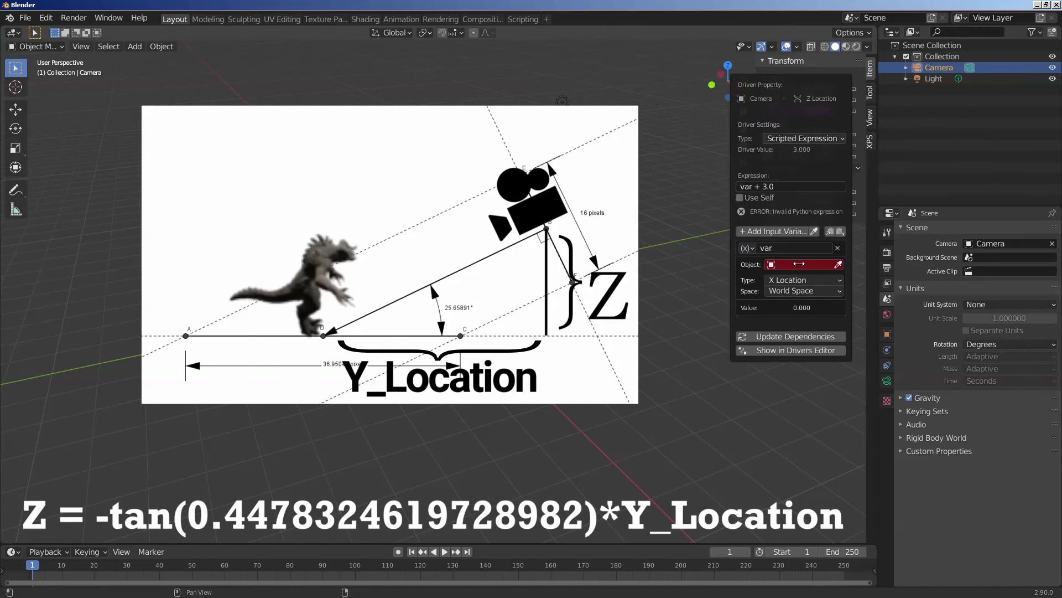
click(800, 265)
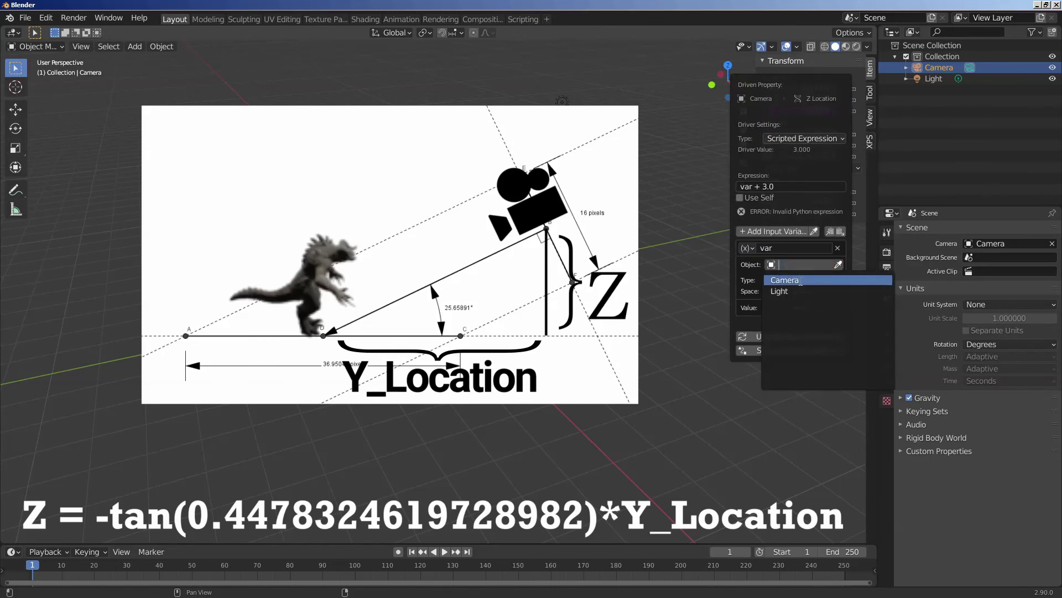
click(800, 281)
click(802, 269)
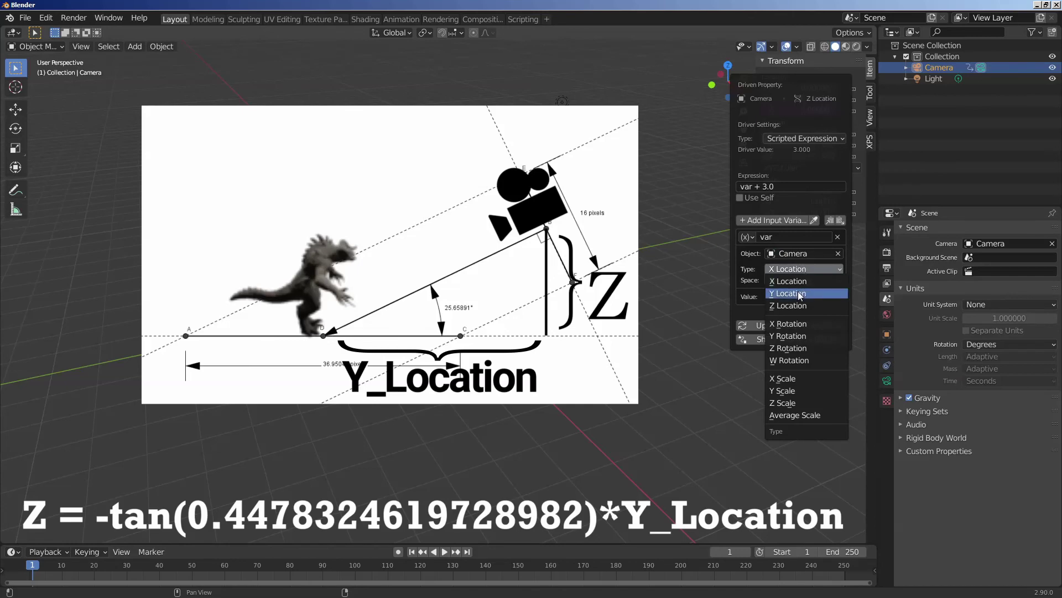
click(799, 293)
Rename the driver's input variable to Y_Location and ignore the script-execution security warning
click(787, 236)
text(Y)
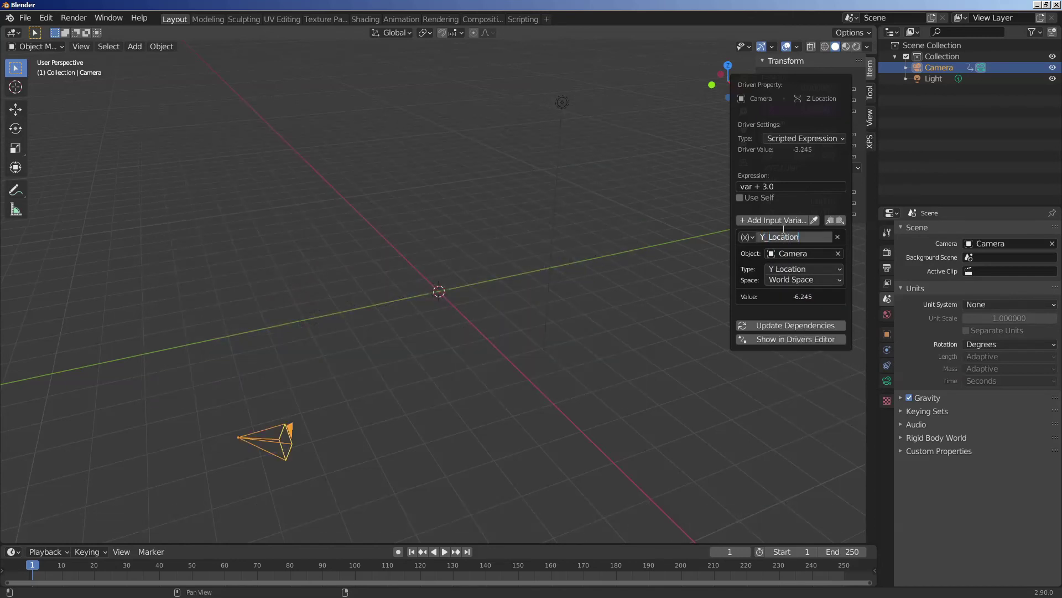
text(_Location)
key(Return)
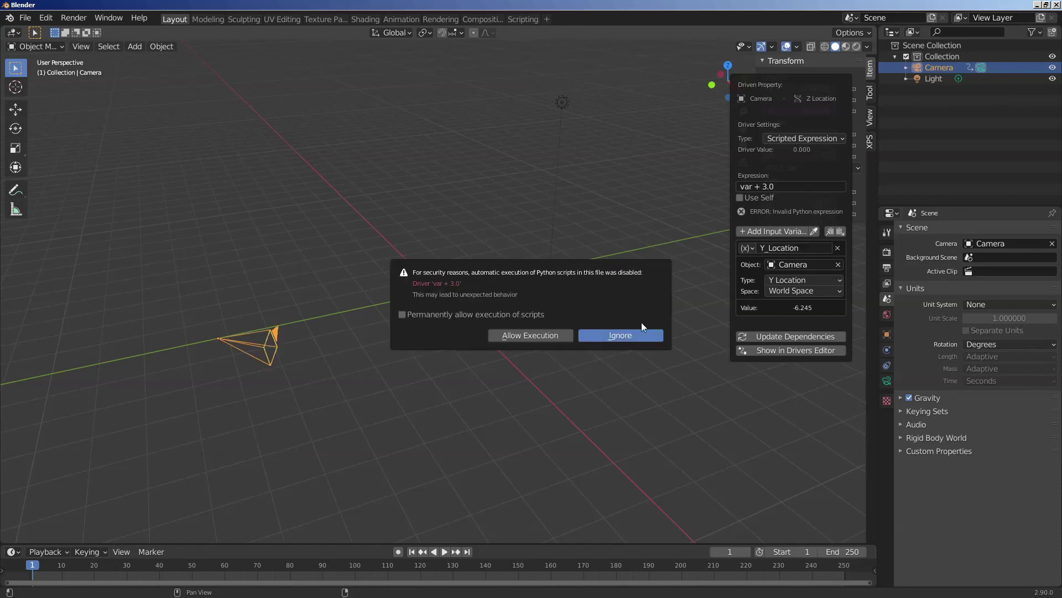
click(584, 334)
Set the expression of the camera's Z location driver to -tan(.4478324619728982)*Y_Location
right_click(813, 109)
click(741, 144)
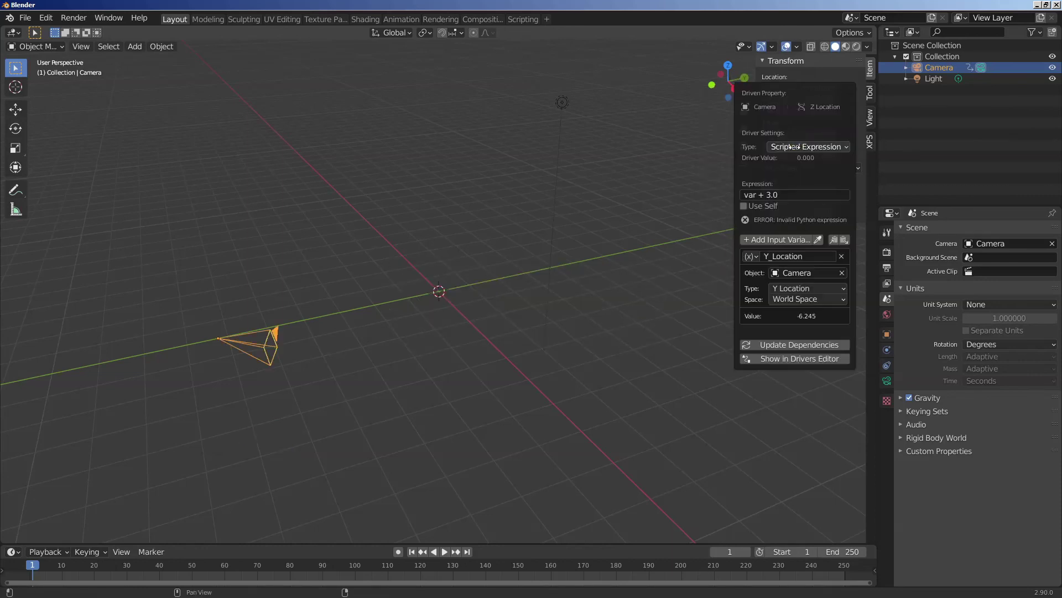
click(792, 195)
text(Y_Location(-0.8324619728982)*)
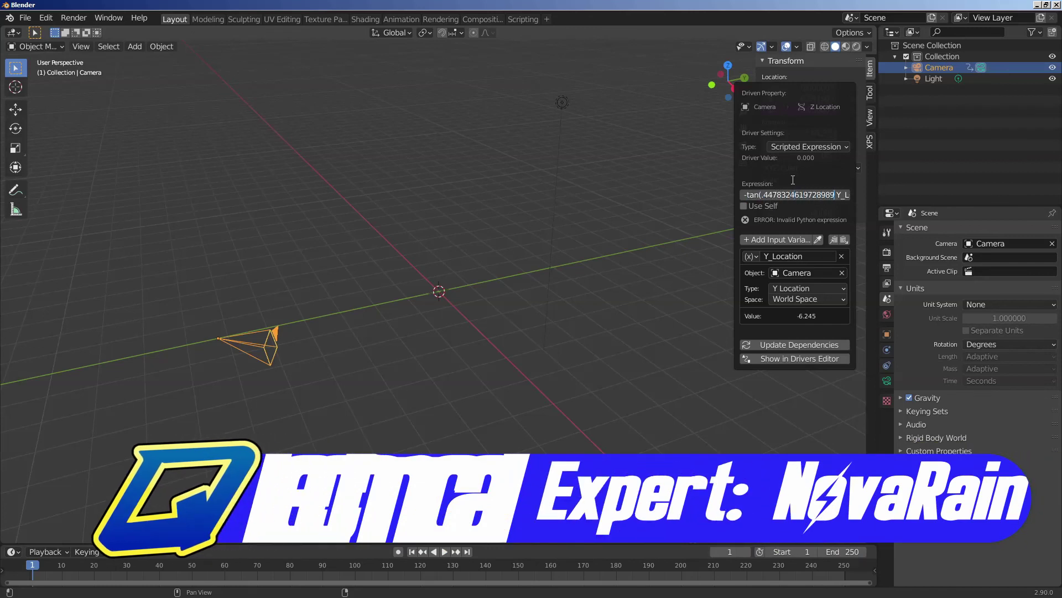
key(End)
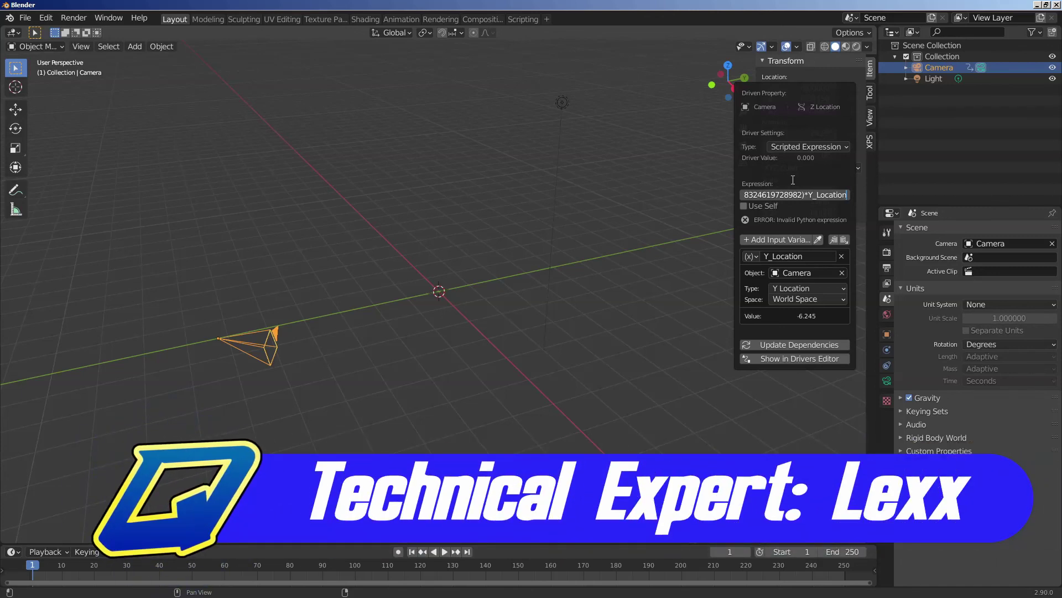
key(Return)
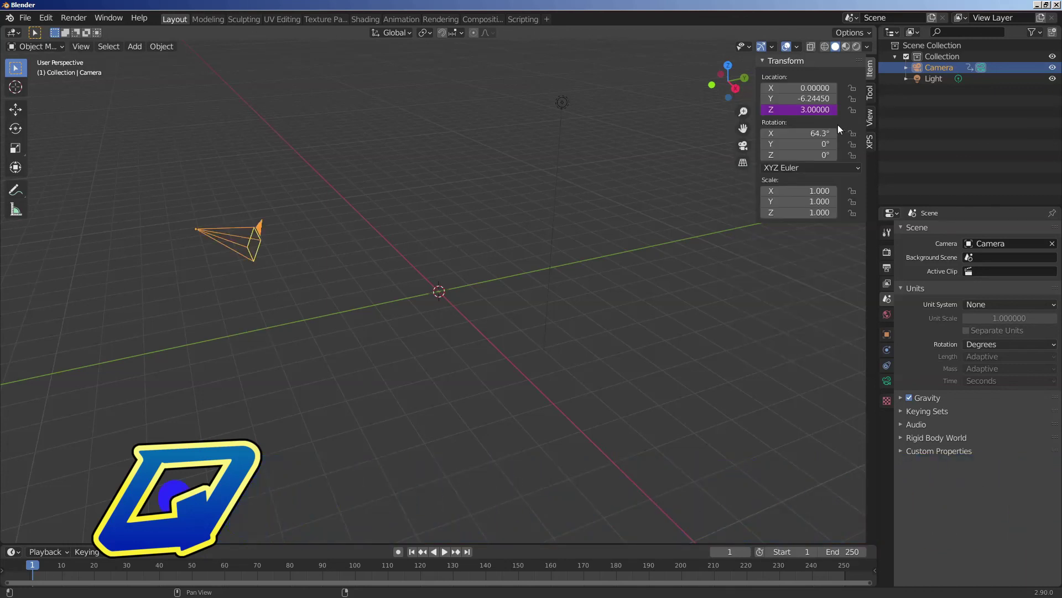
Delete the drivers from the camera's location
right_click(825, 111)
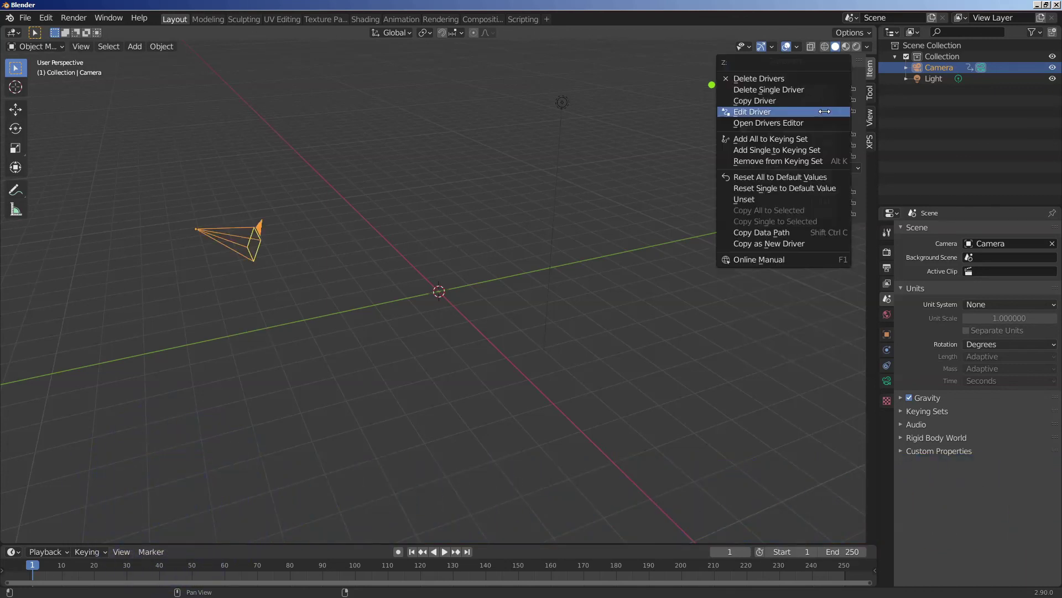
click(806, 81)
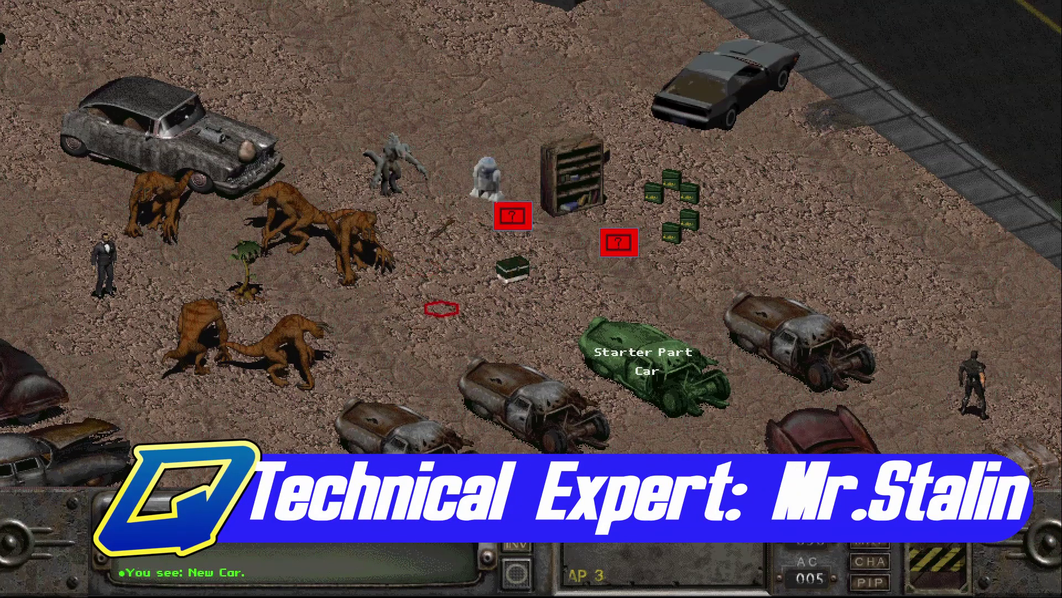
Return to Fallout 2 and walk the robot-shaped player character around the area beside the bookshelf and the green crate
click(584, 228)
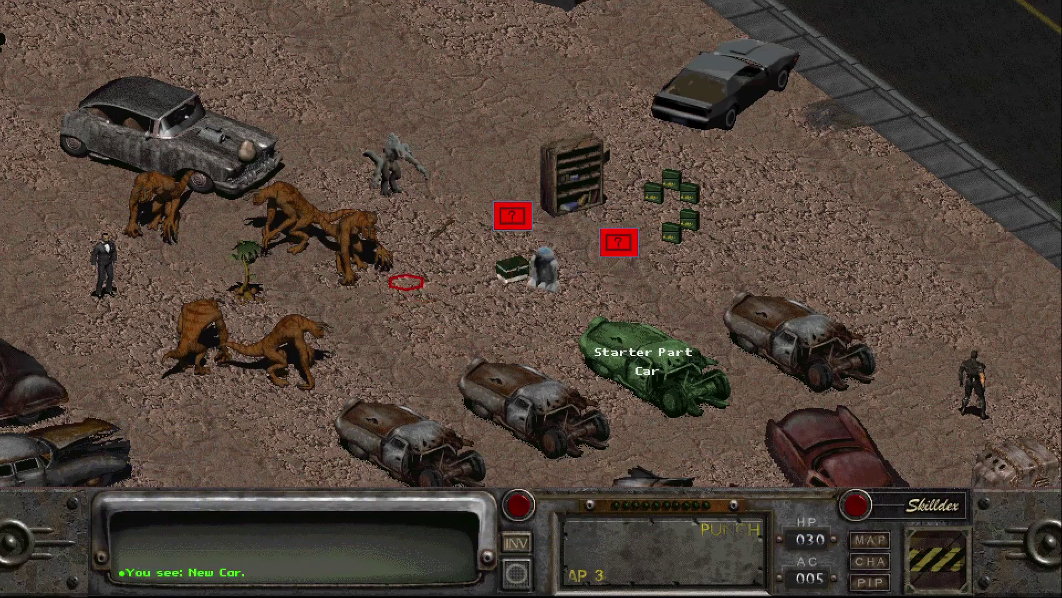
click(494, 162)
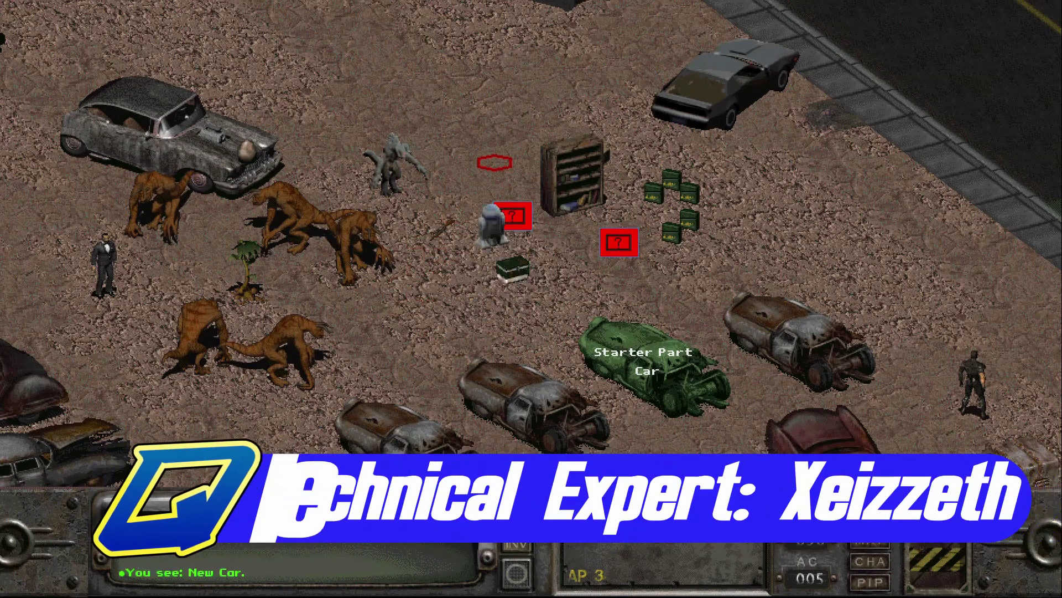